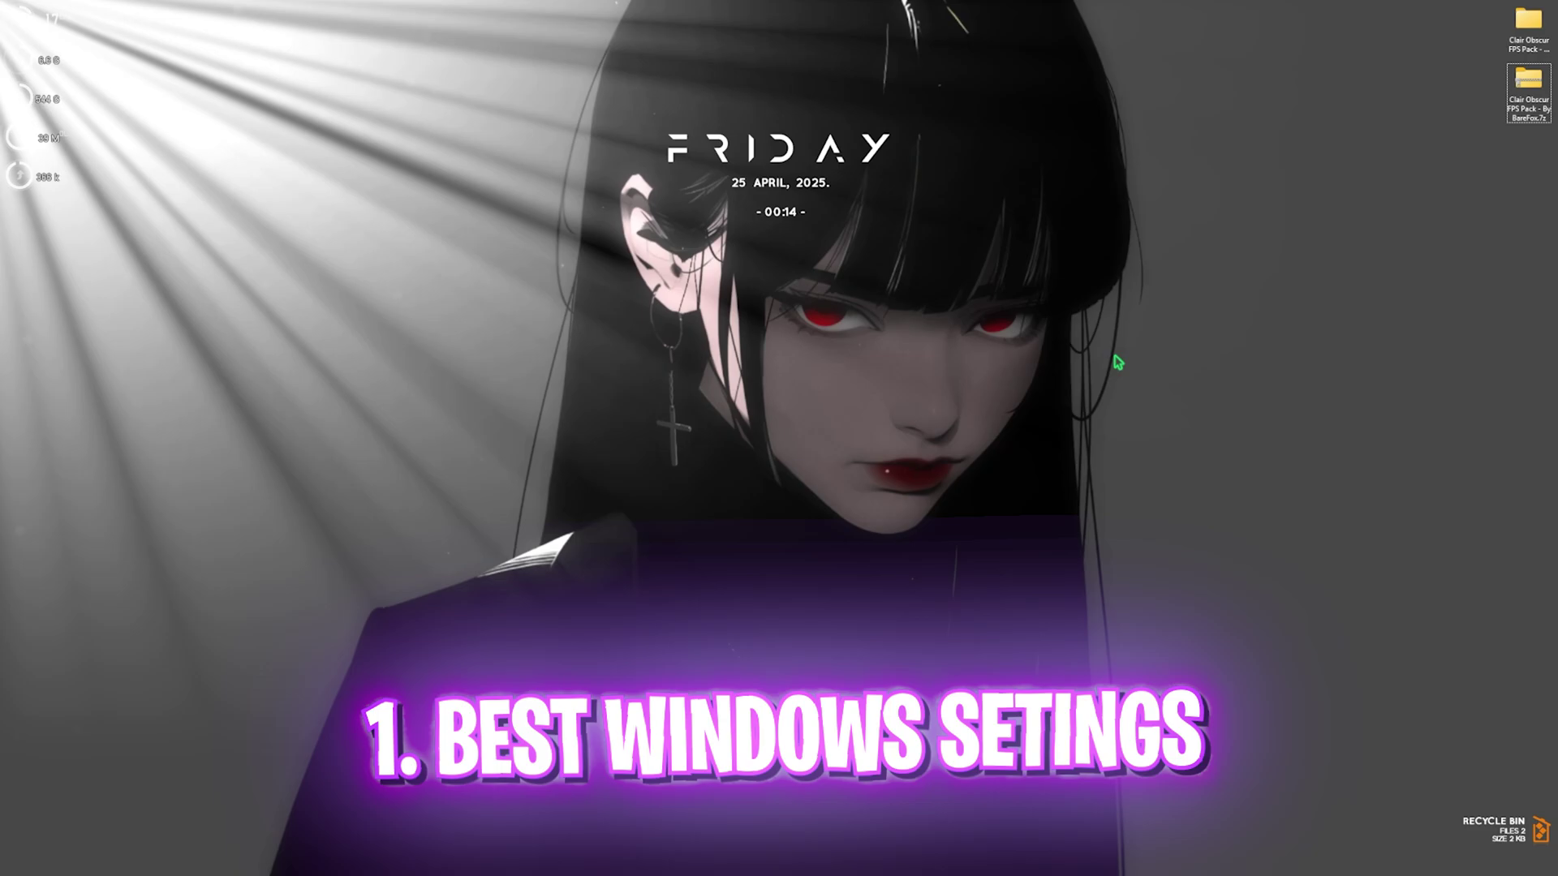
# Step: Launch Settings from Start search and switch Game Mode on in the Gaming section
pyautogui.press('super')
pyautogui.write('settings')
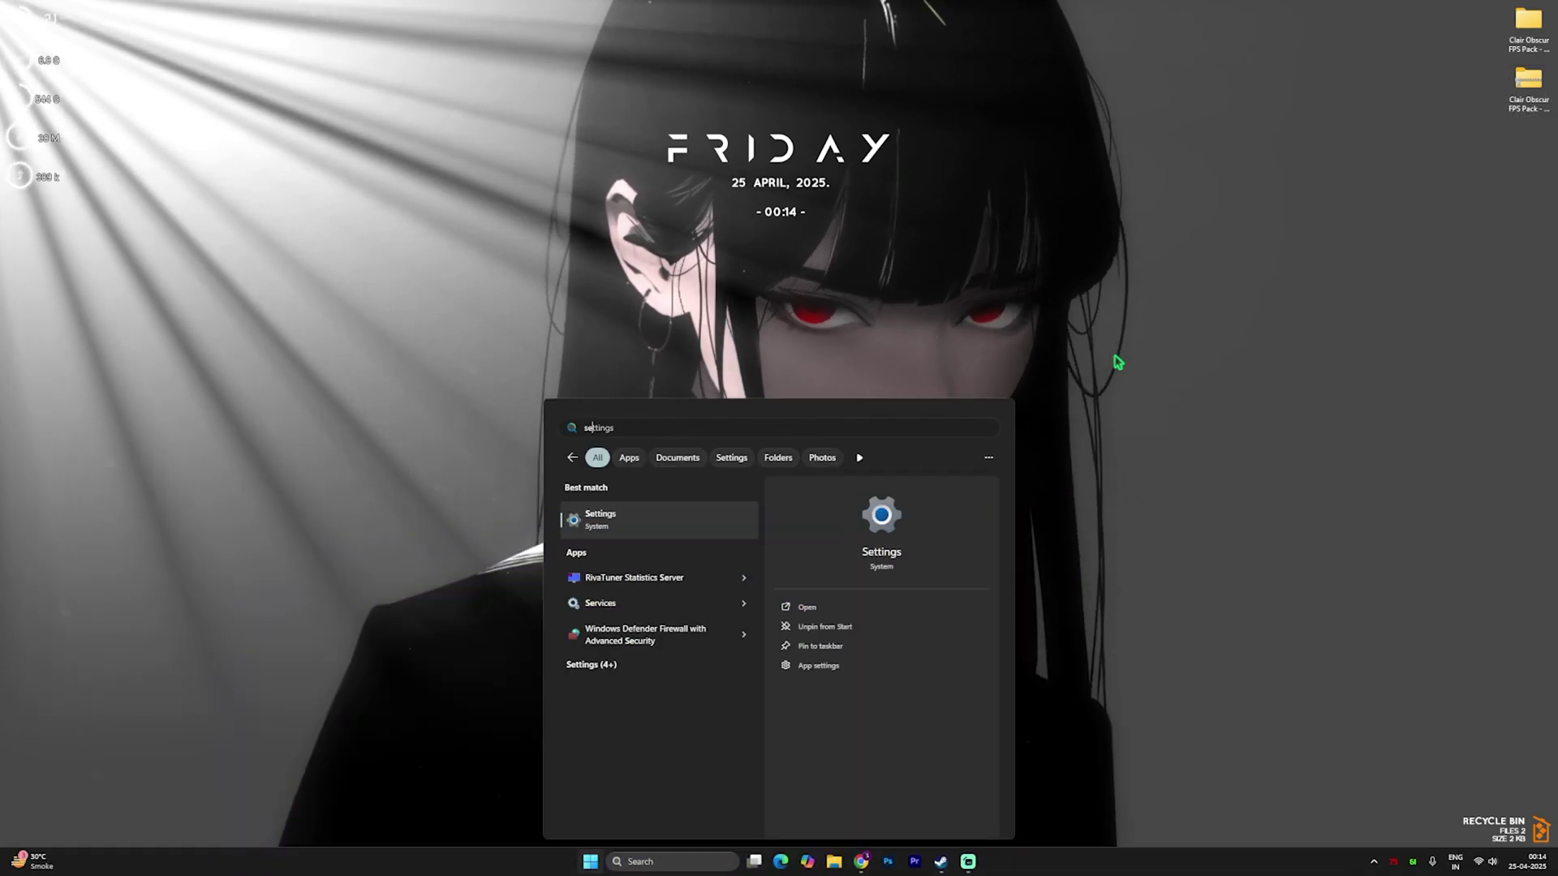
pyautogui.press('Return')
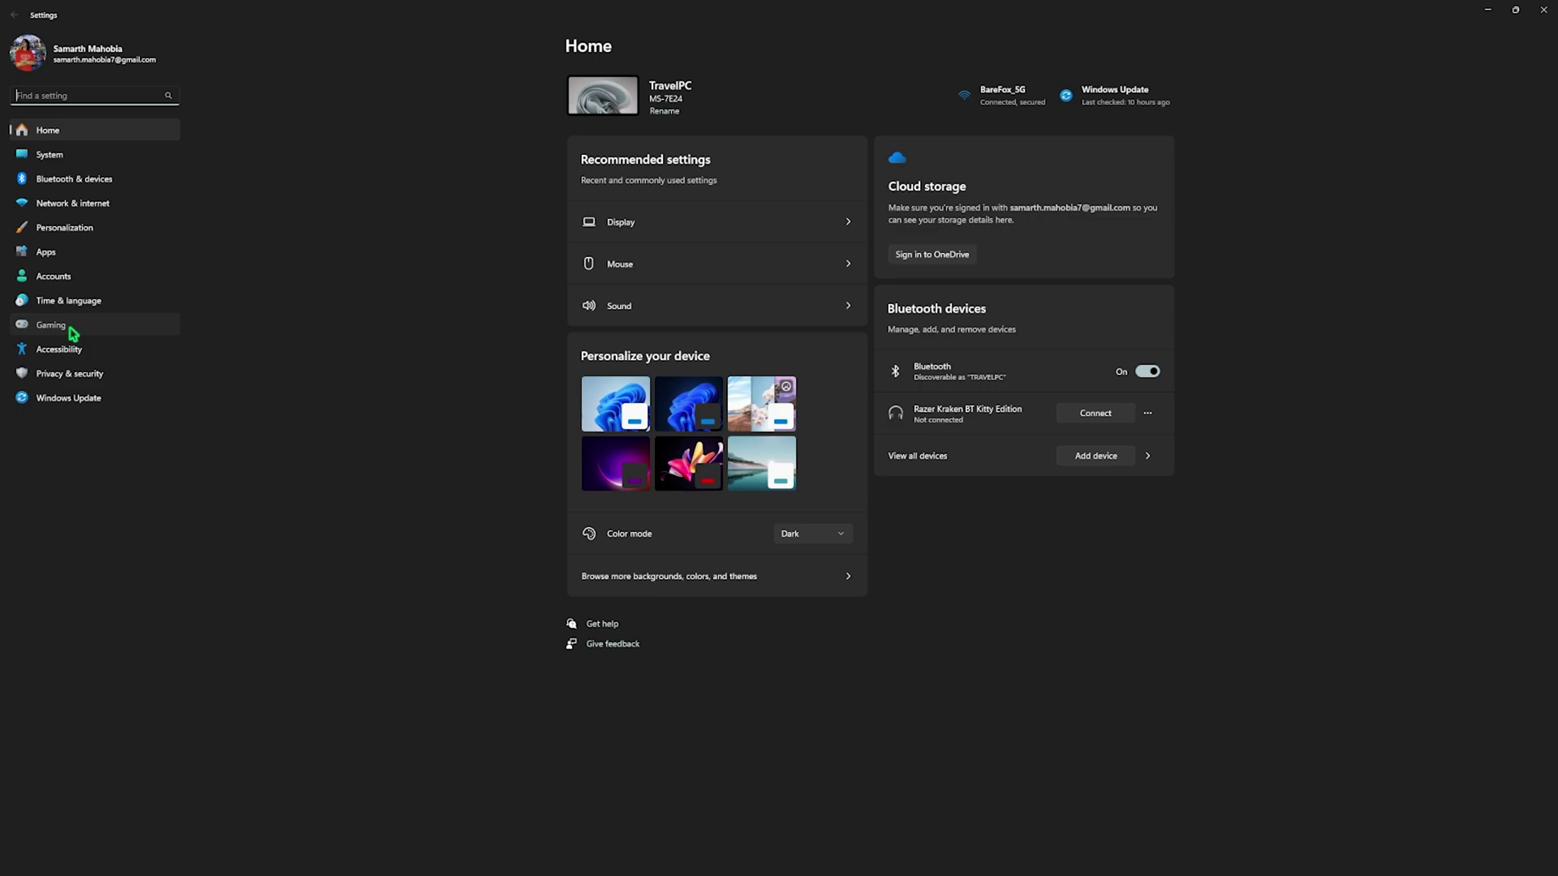
pyautogui.click(73, 329)
pyautogui.click(660, 97)
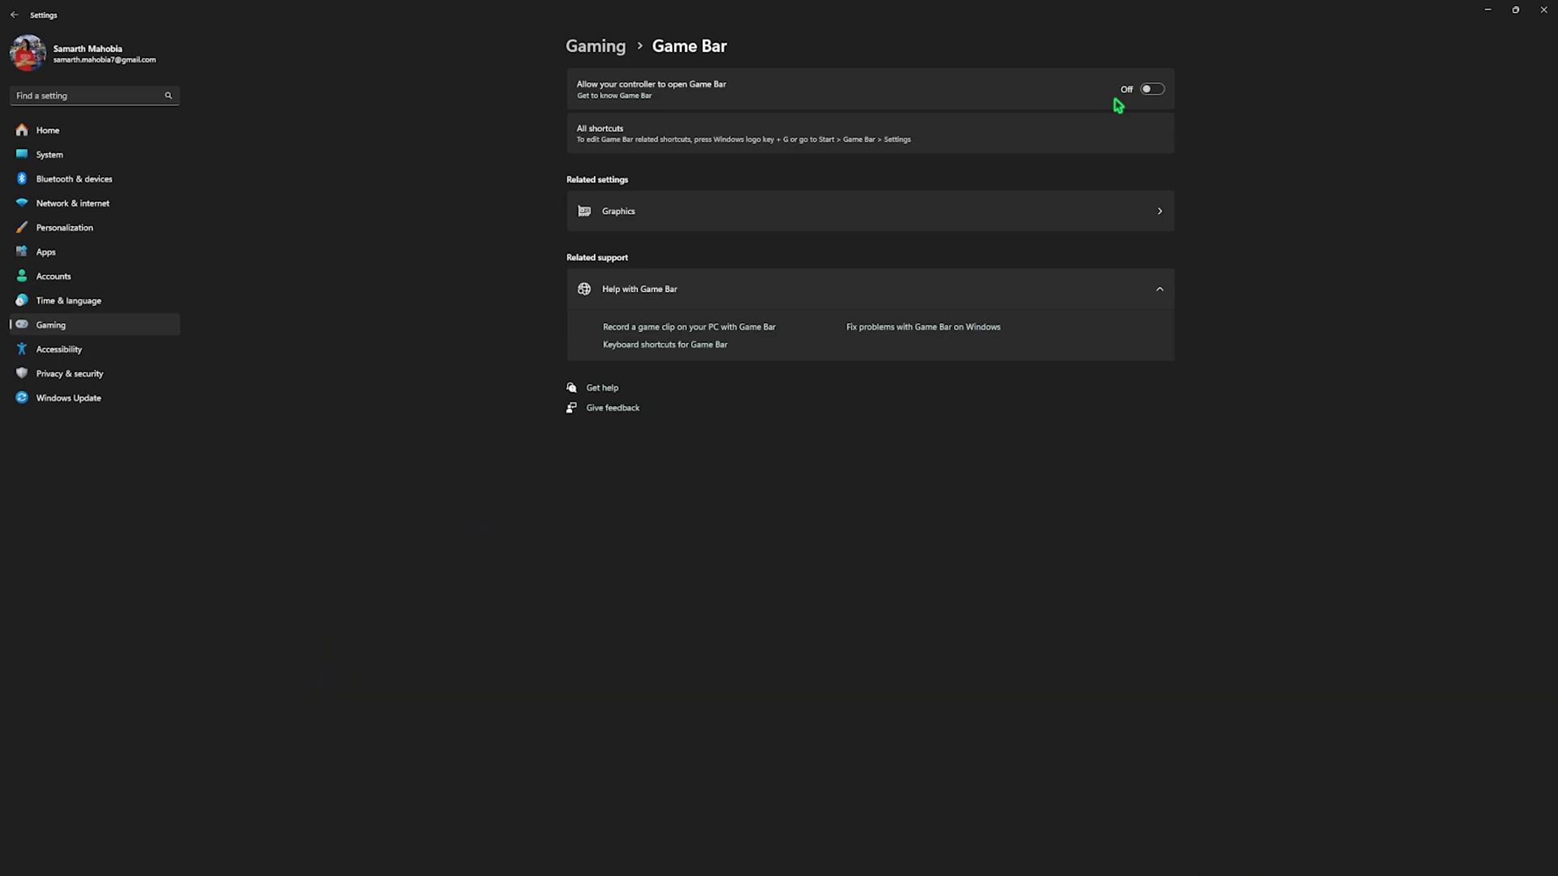
pyautogui.click(612, 49)
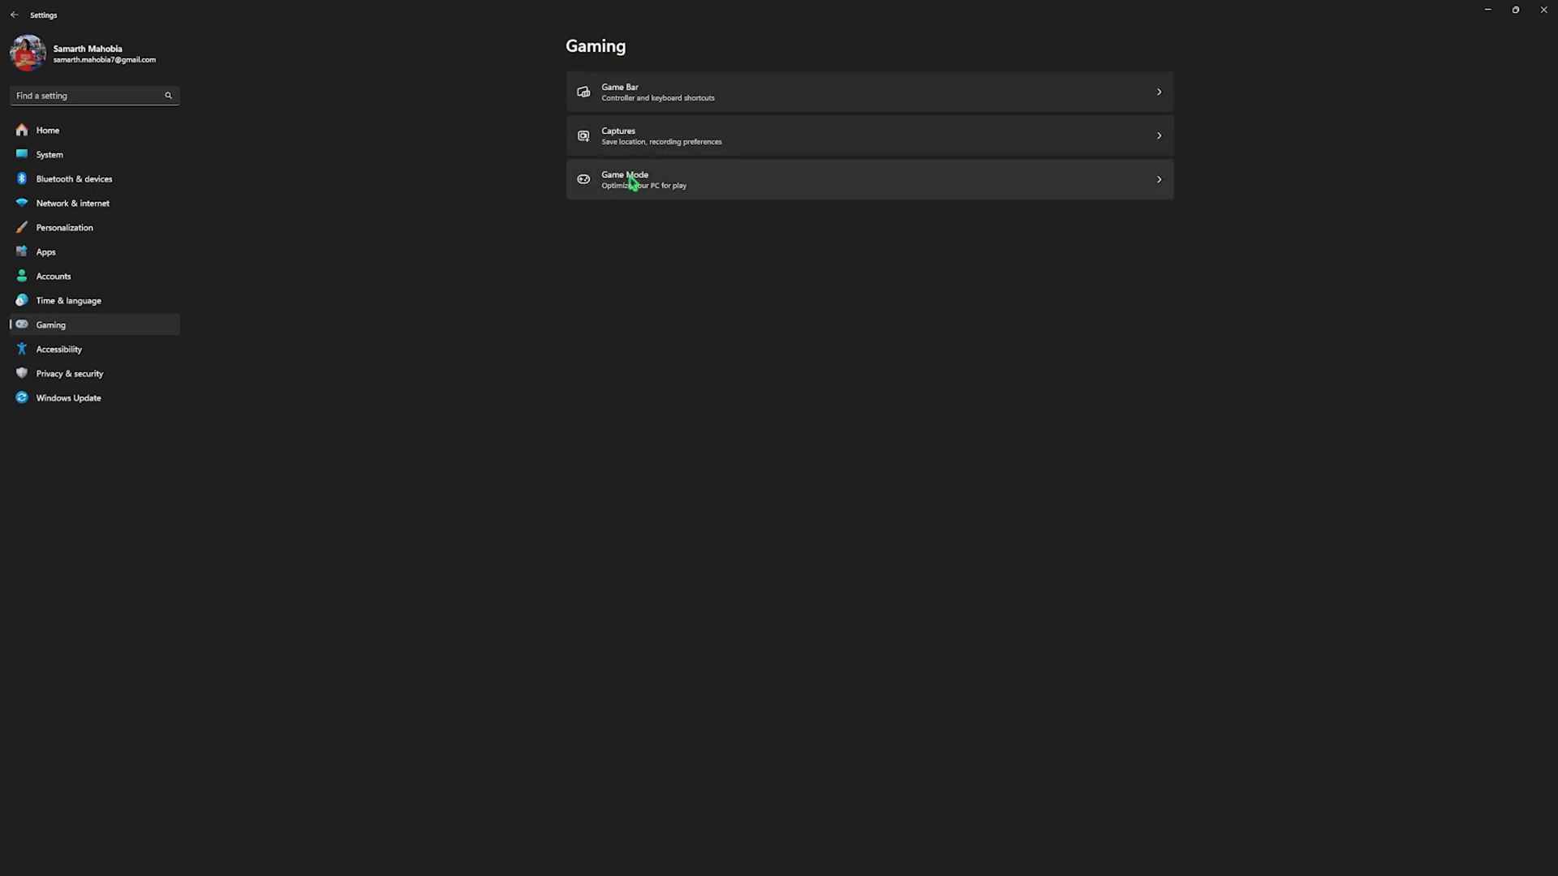
pyautogui.click(632, 185)
pyautogui.click(1144, 95)
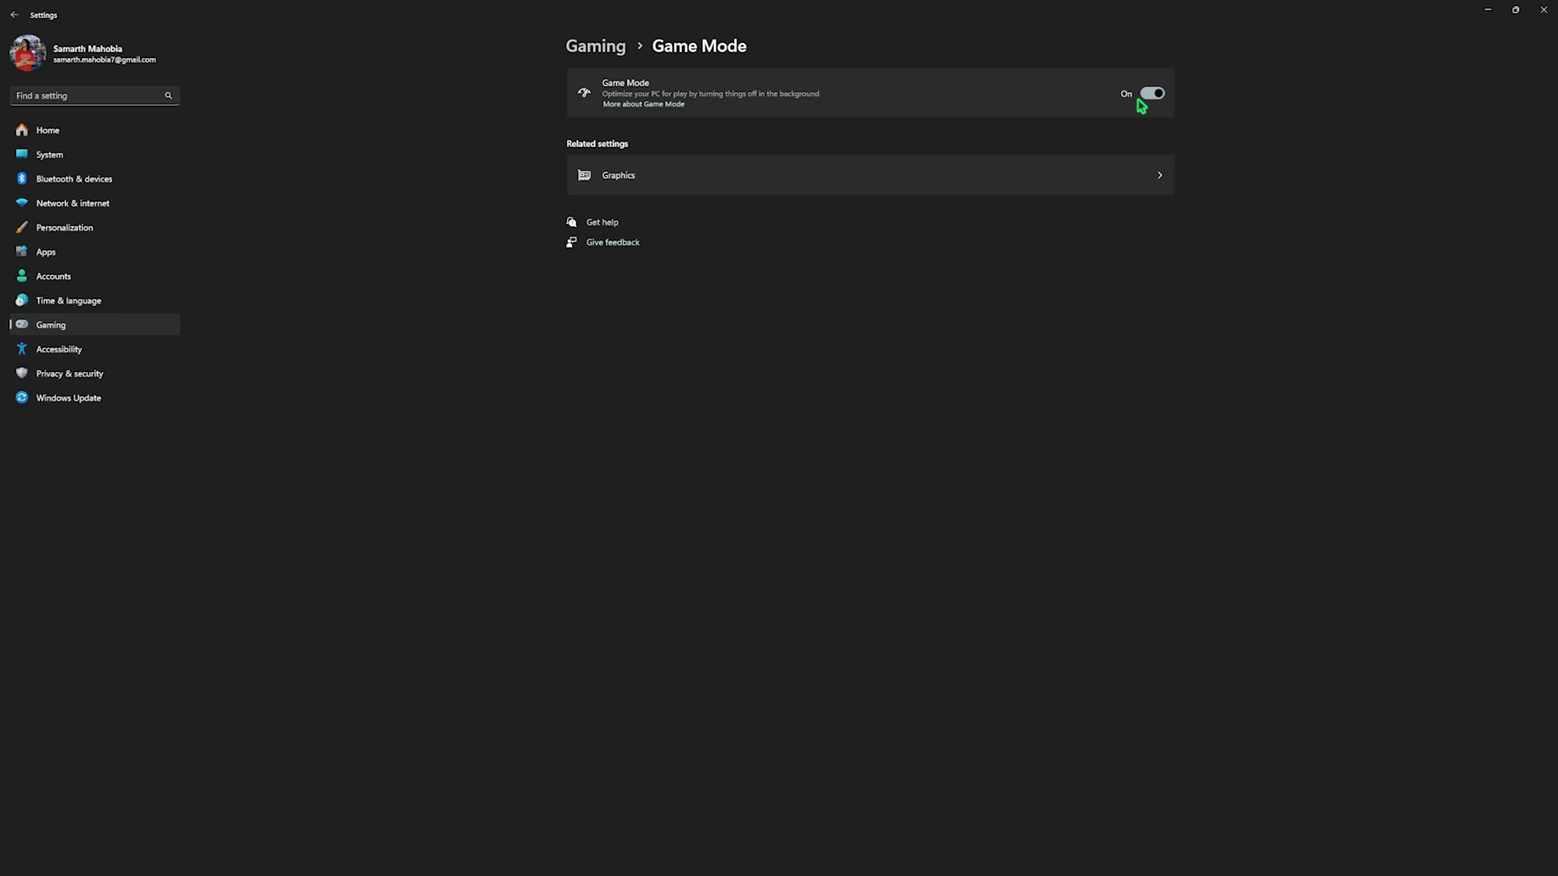
# Step: Add Expedition 33's Sandfall\Binaries\Win64\SandFall-Win64-Shipping.exe to the Graphics app list
pyautogui.click(636, 182)
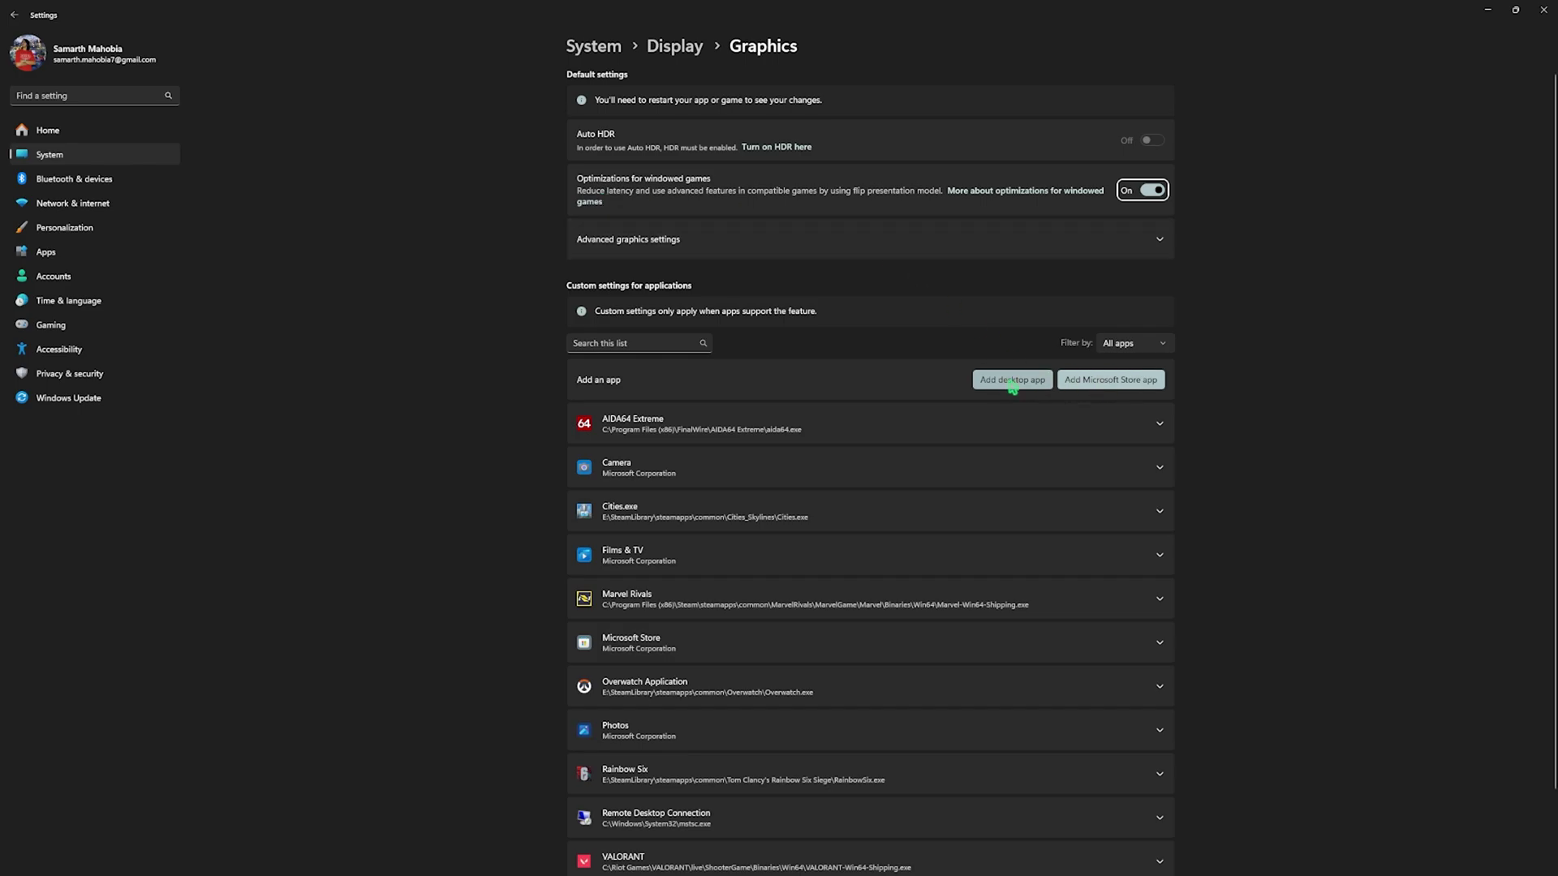
pyautogui.click(1013, 381)
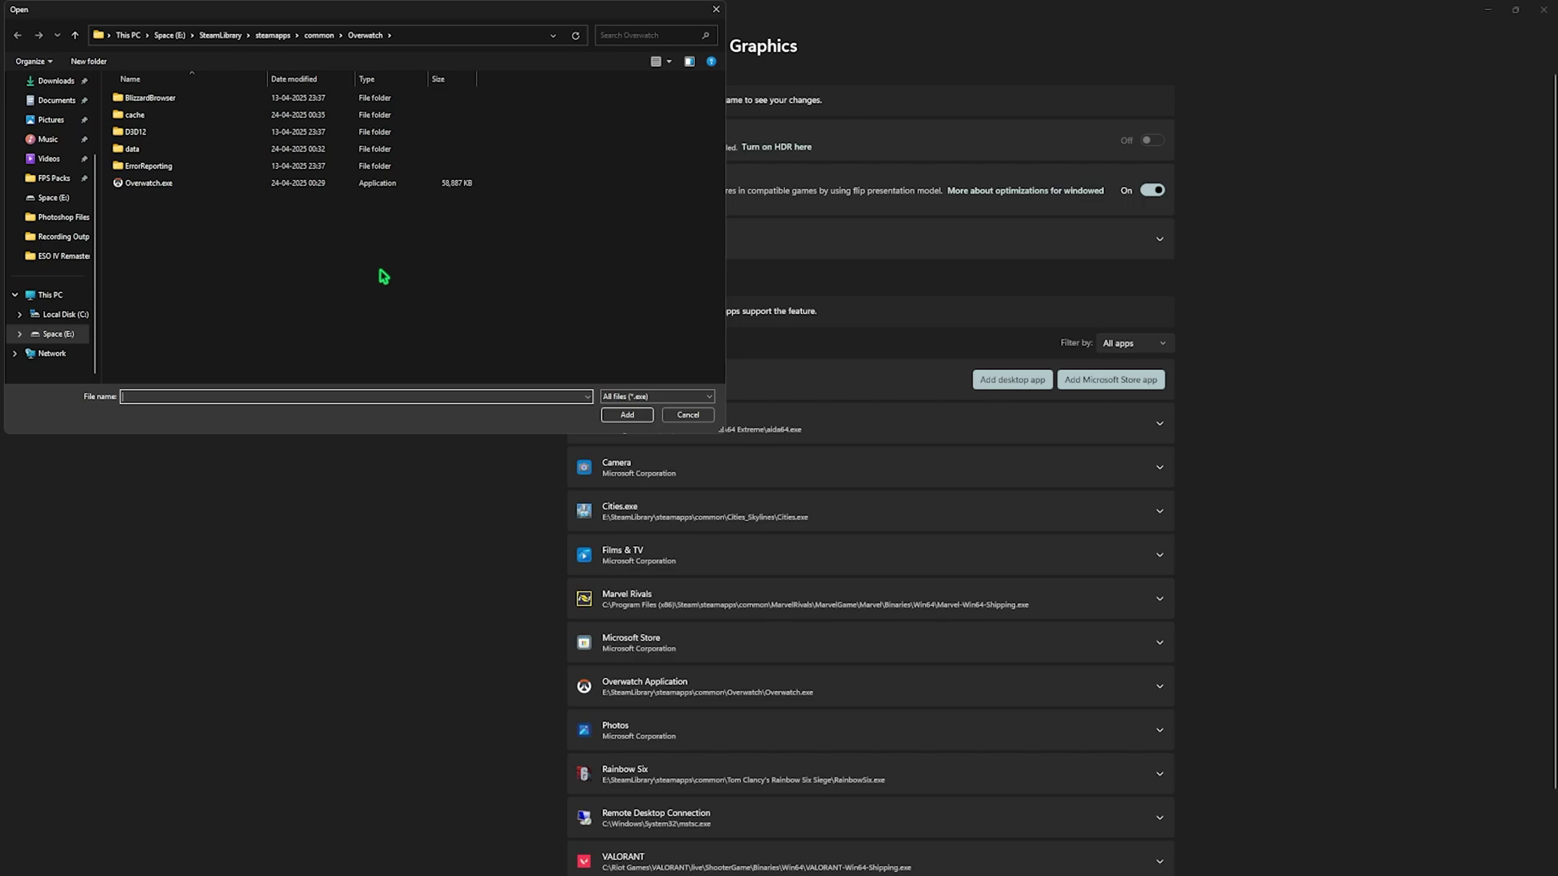
pyautogui.click(318, 36)
pyautogui.doubleClick(174, 135)
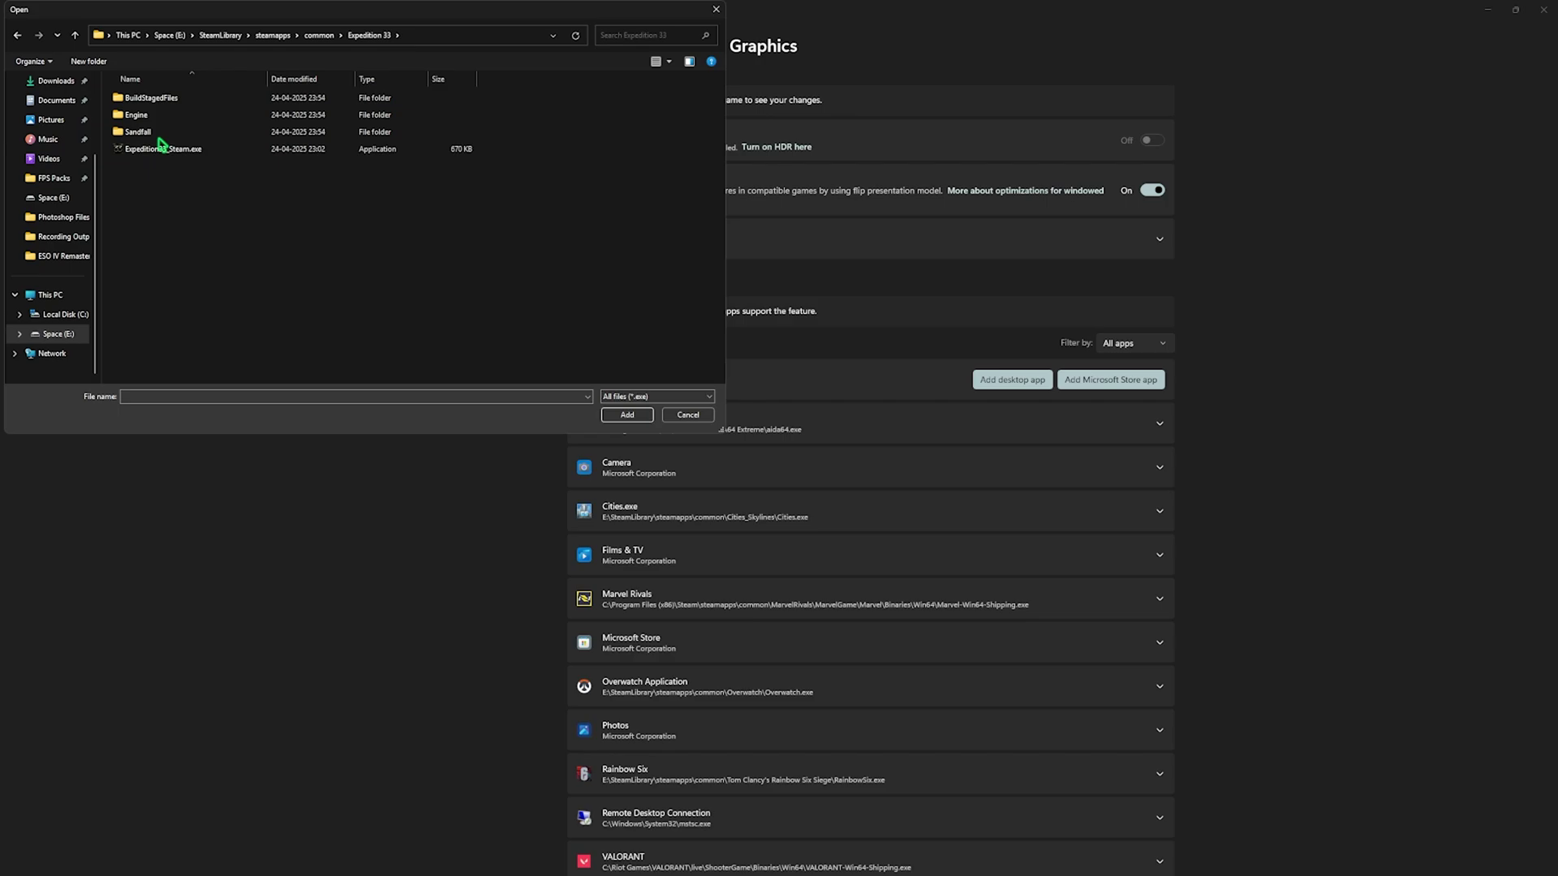
pyautogui.doubleClick(154, 132)
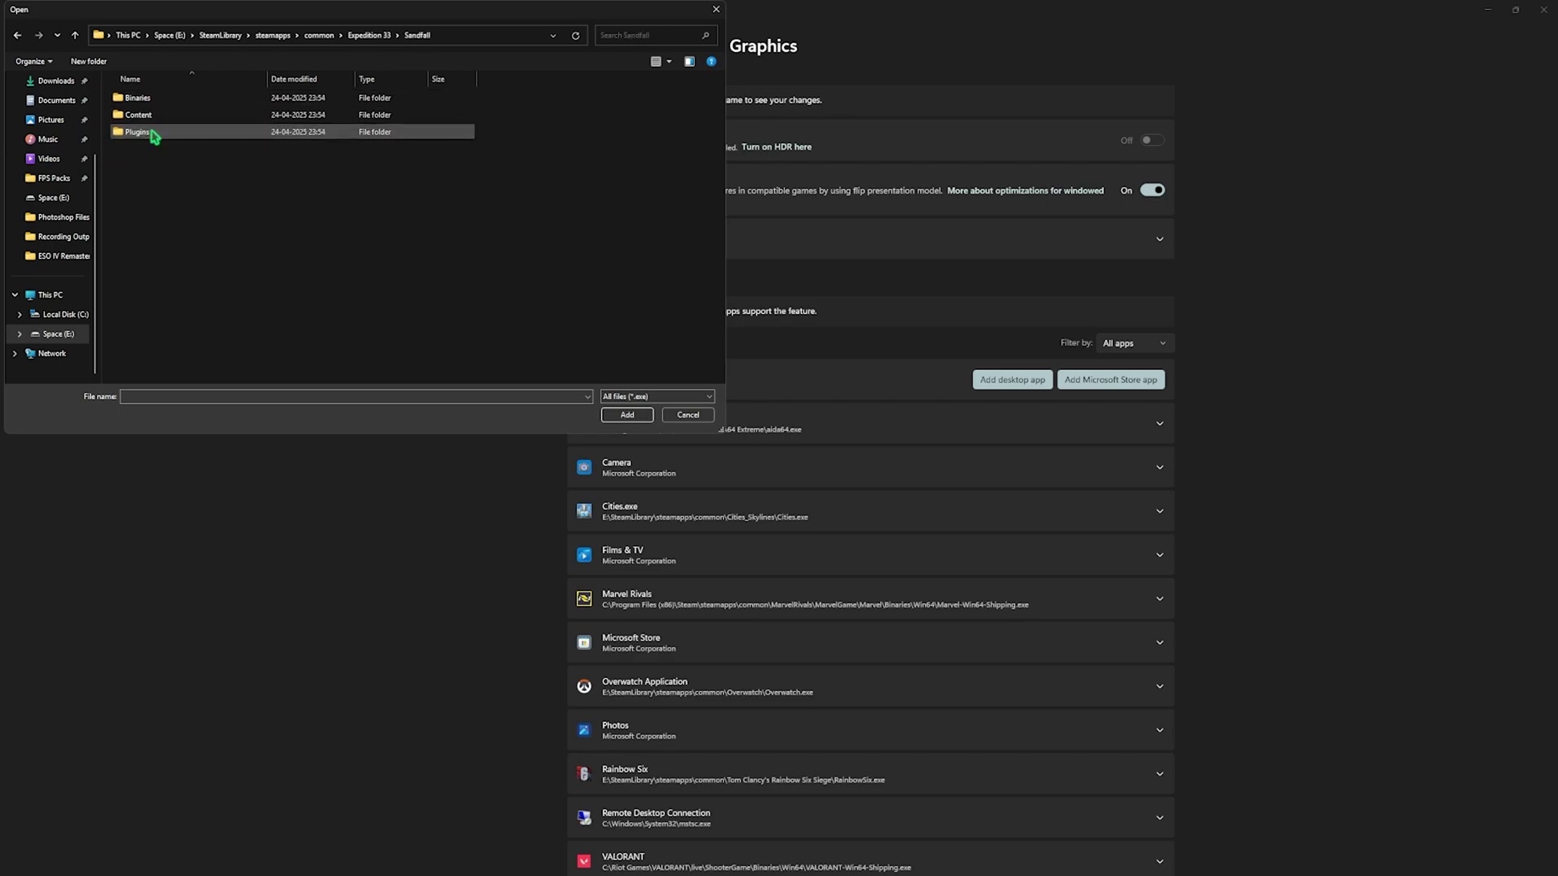
pyautogui.doubleClick(158, 98)
pyautogui.doubleClick(156, 98)
pyautogui.click(217, 118)
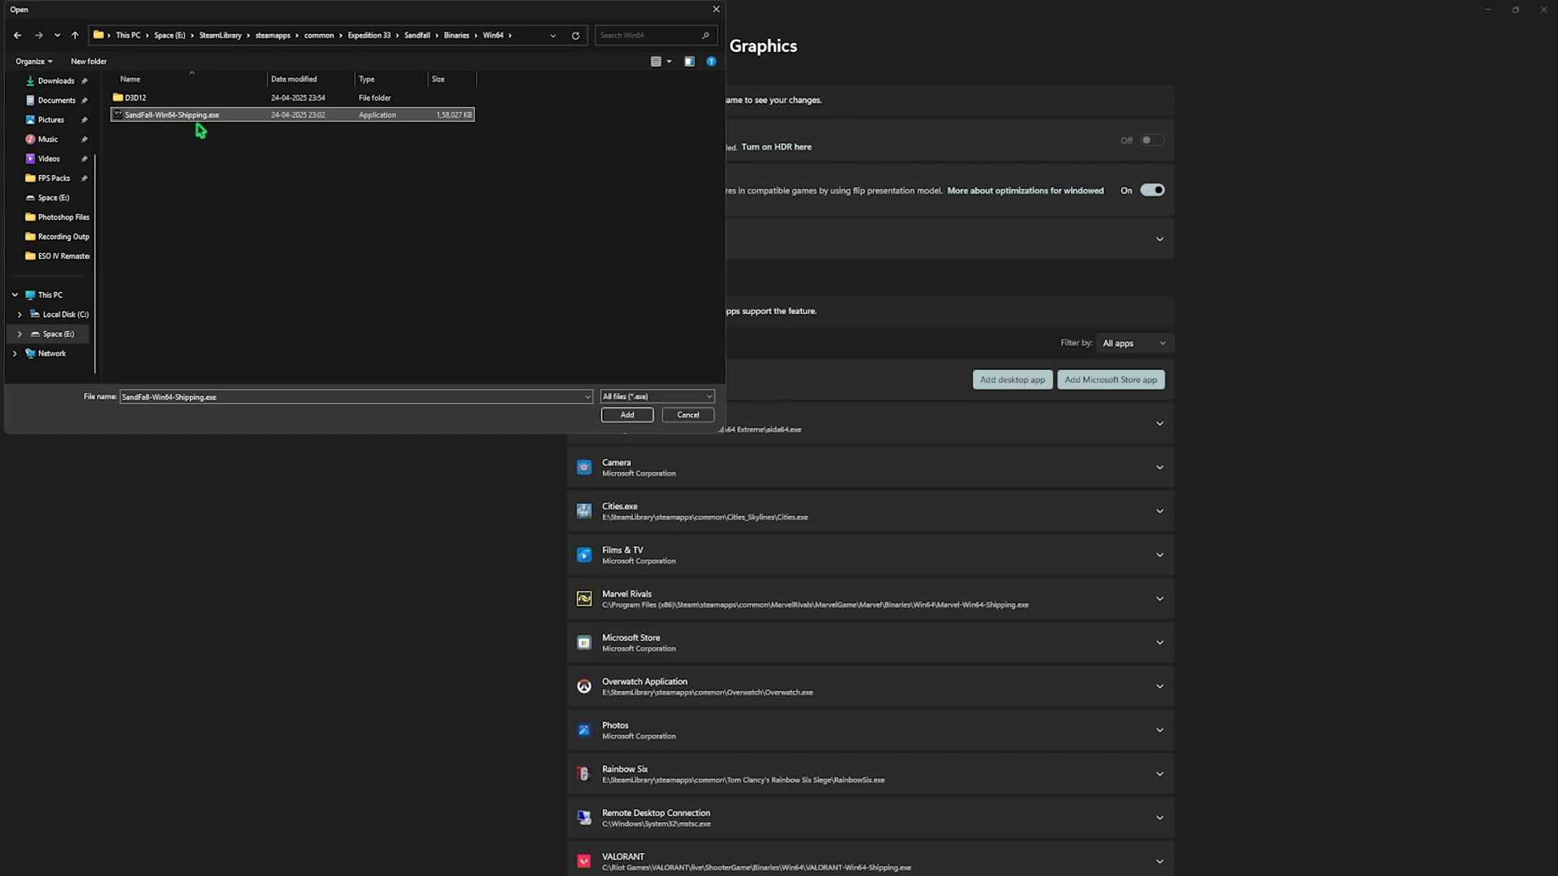
pyautogui.click(638, 416)
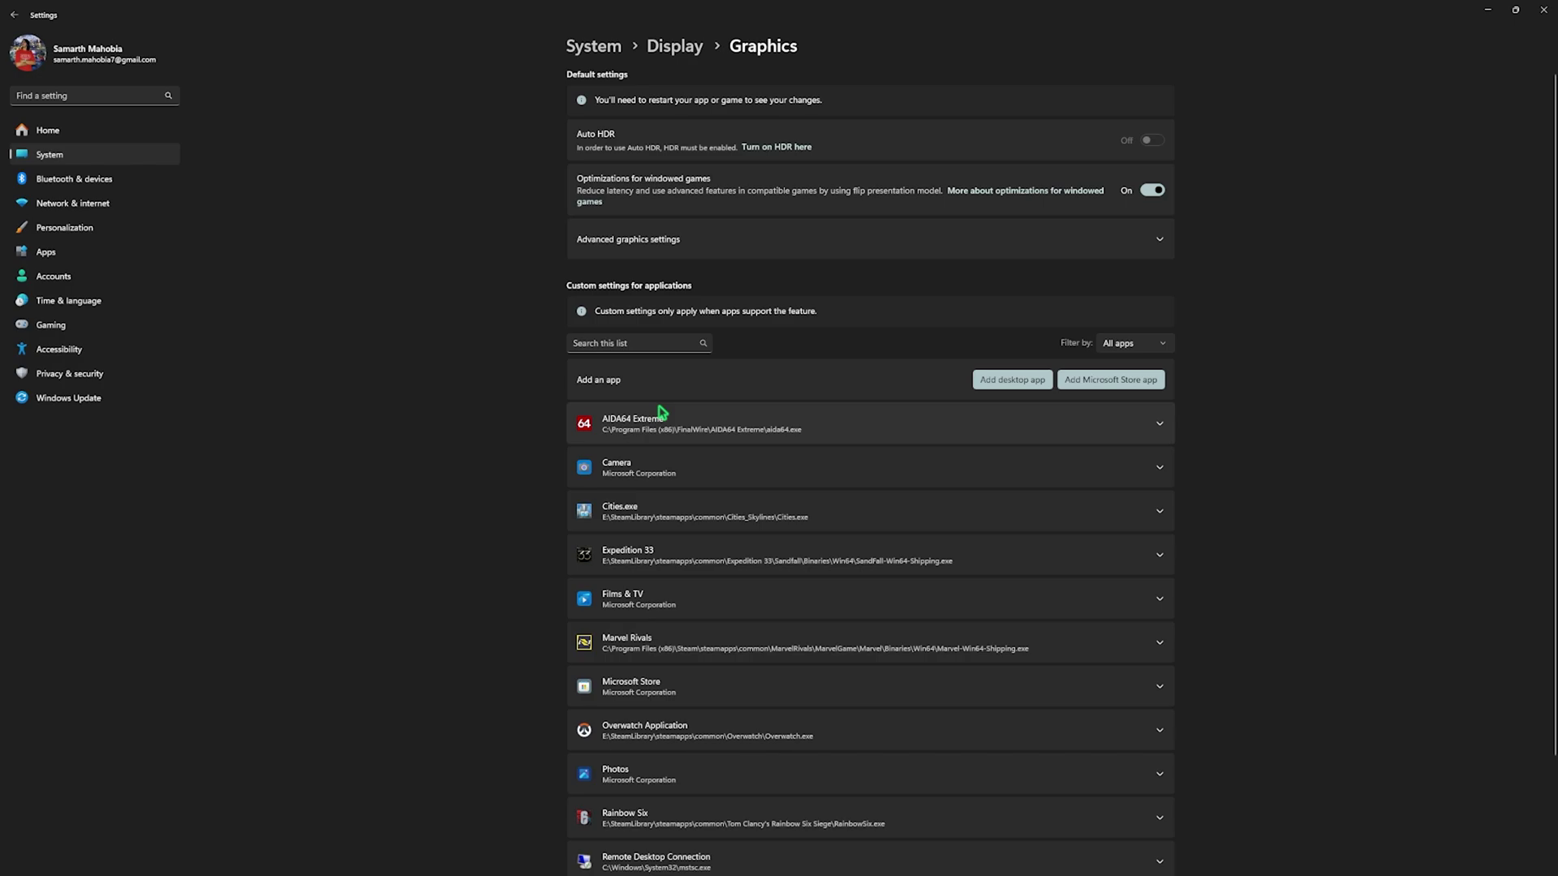
# Step: Set Expedition 33's GPU preference to High Performance (AMD Radeon RX 6600 XT)
pyautogui.click(1159, 560)
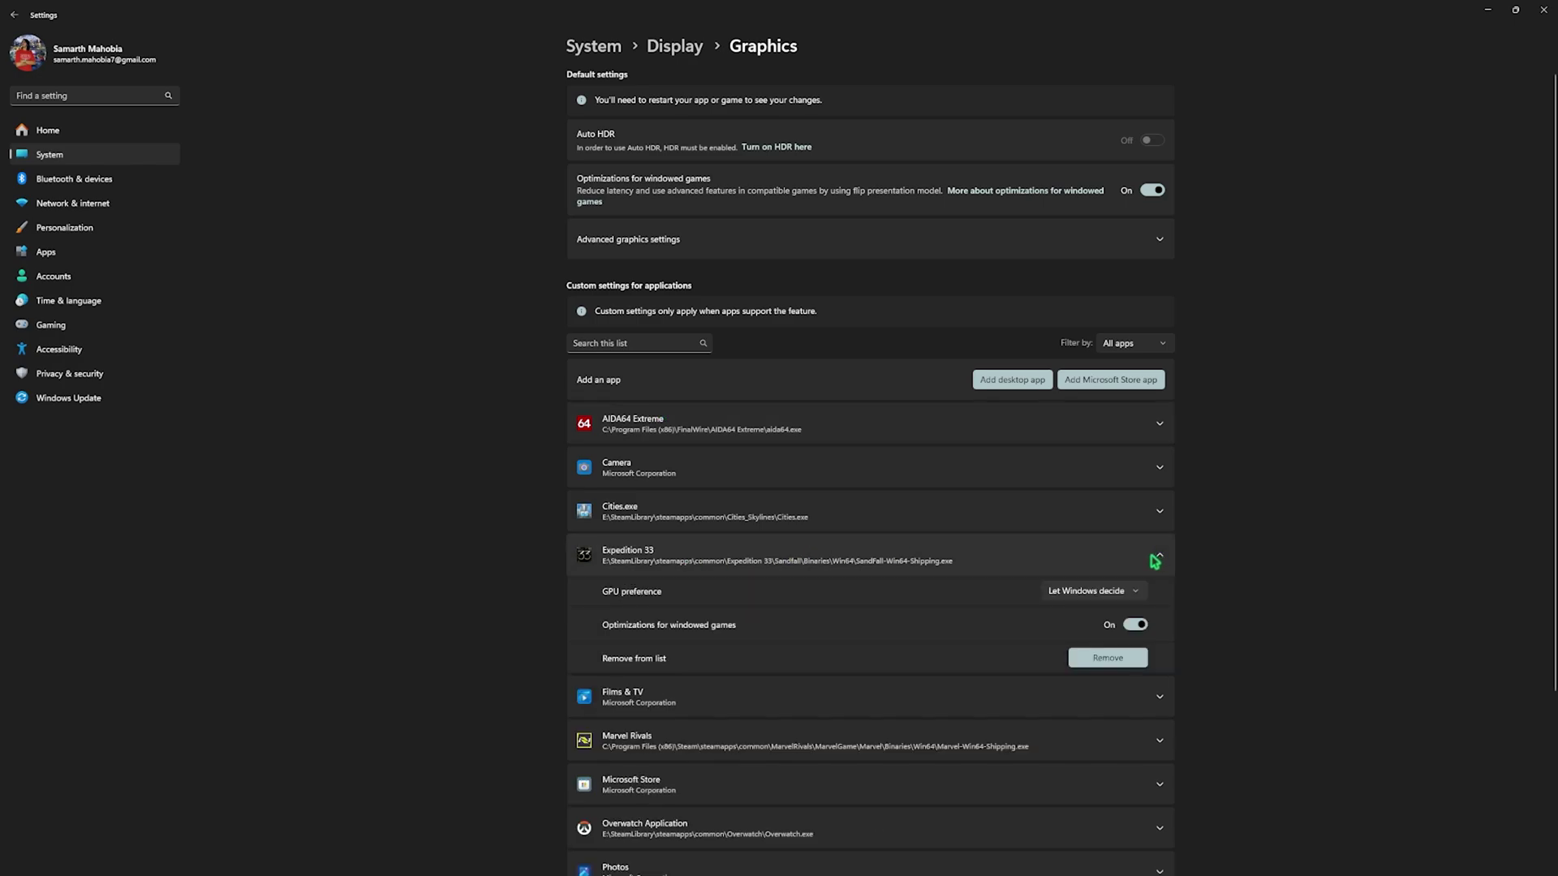
pyautogui.click(1051, 595)
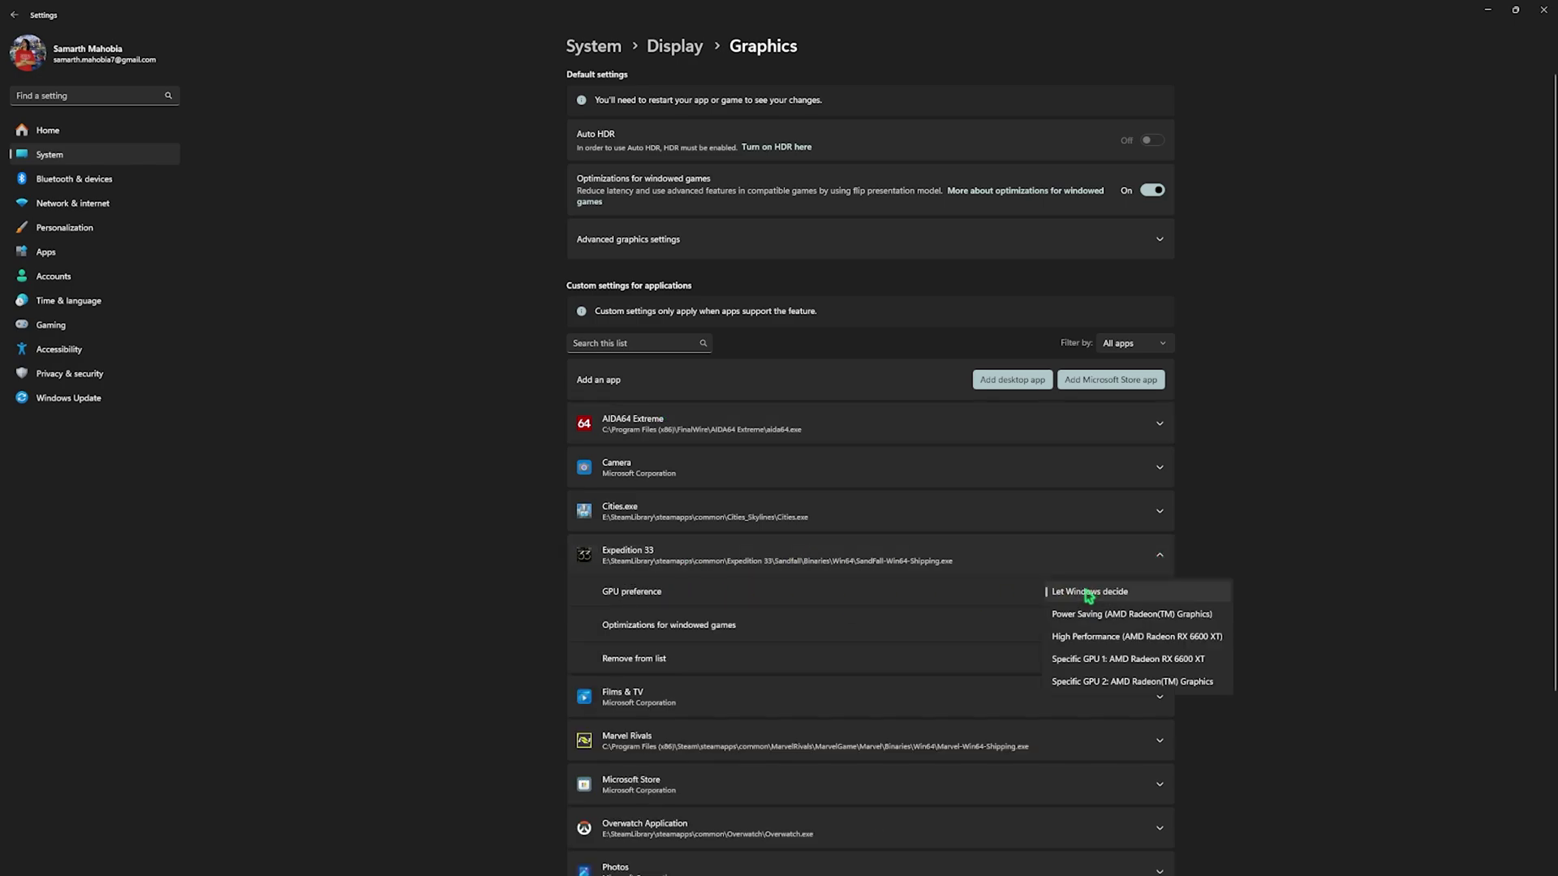
pyautogui.click(1098, 638)
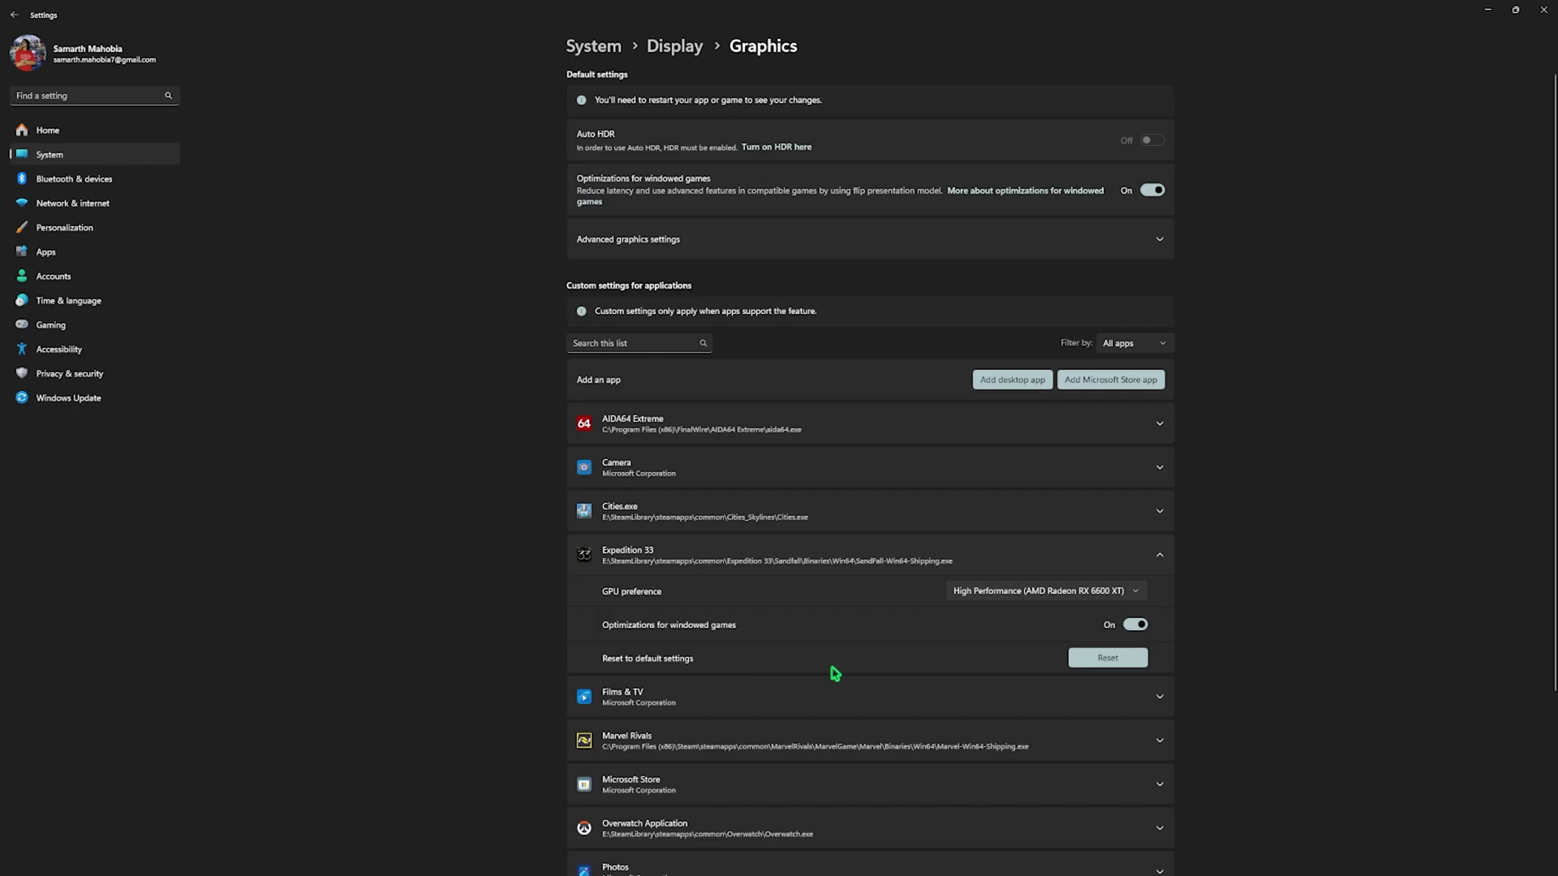
# Step: Go to Personalization in the sidebar and open the Colors page
pyautogui.click(86, 229)
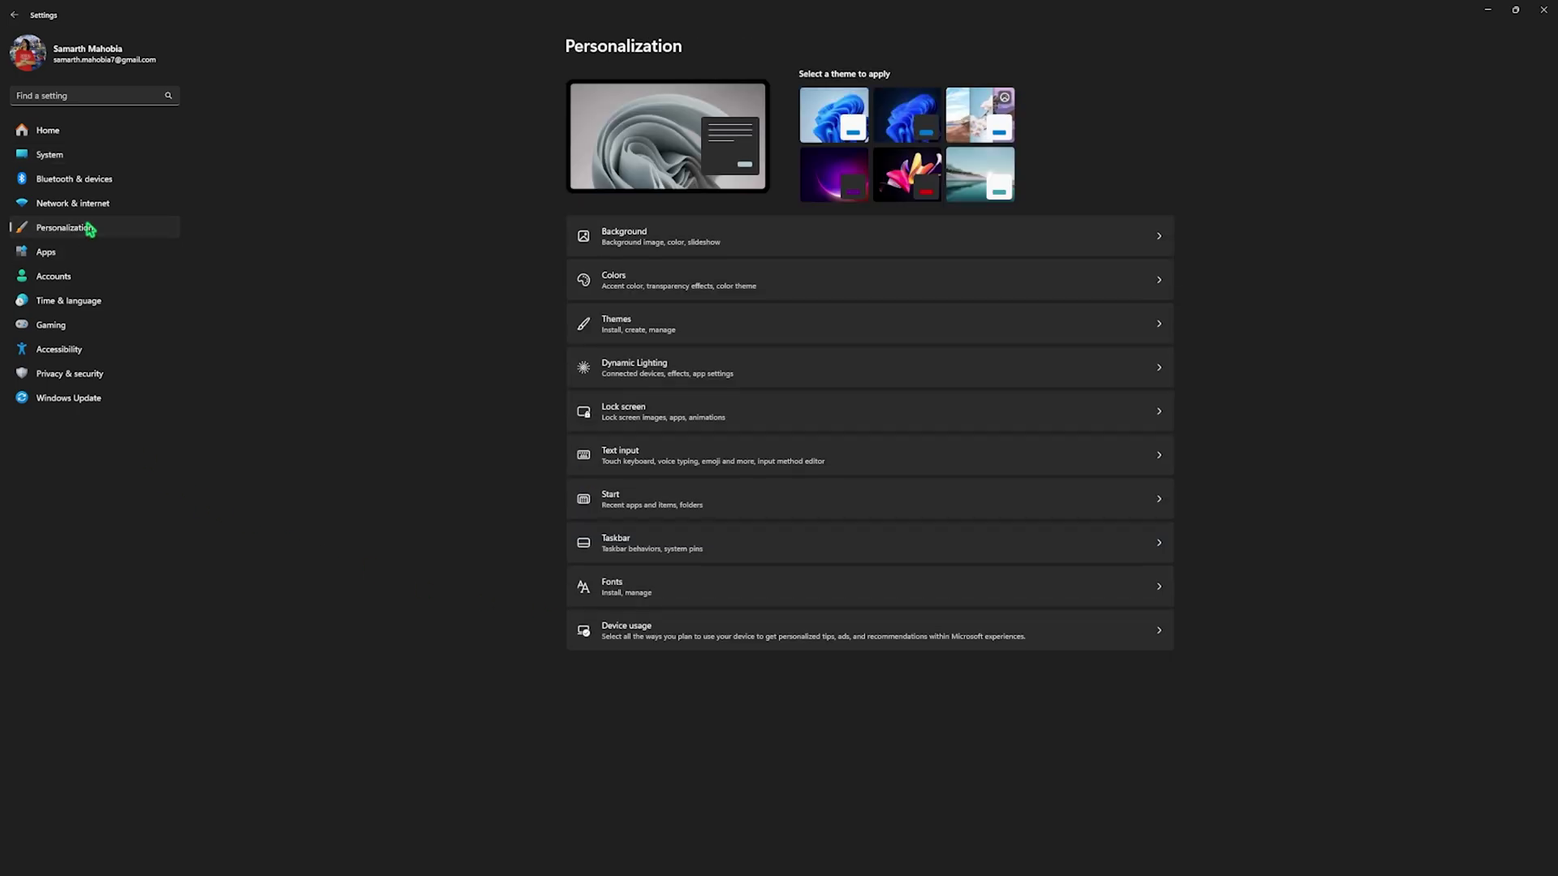
pyautogui.click(674, 277)
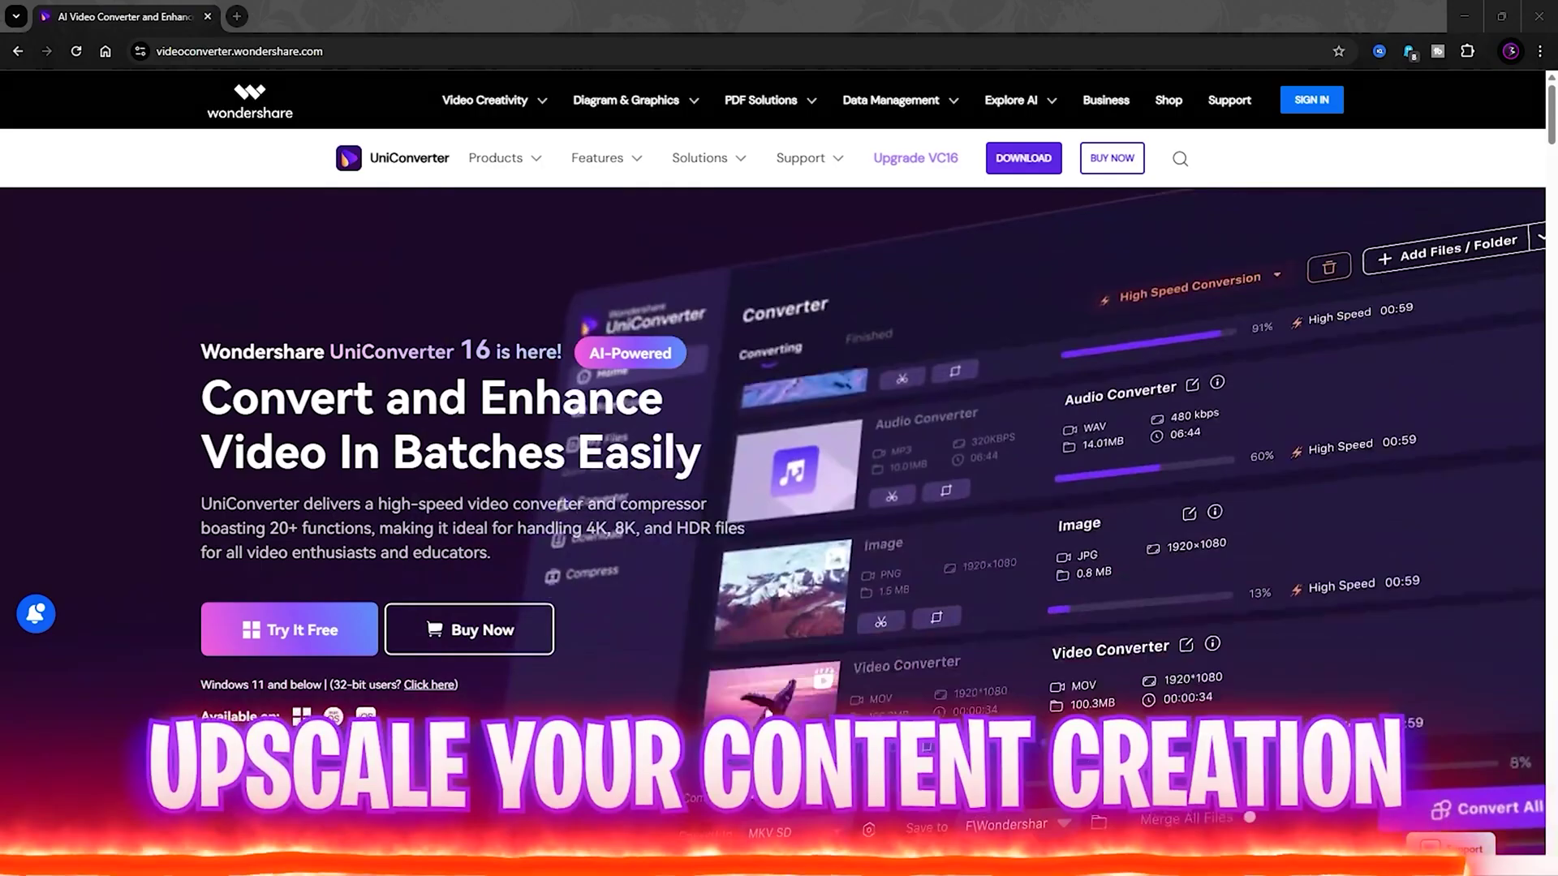
pyautogui.scroll(-1, 303, 552)
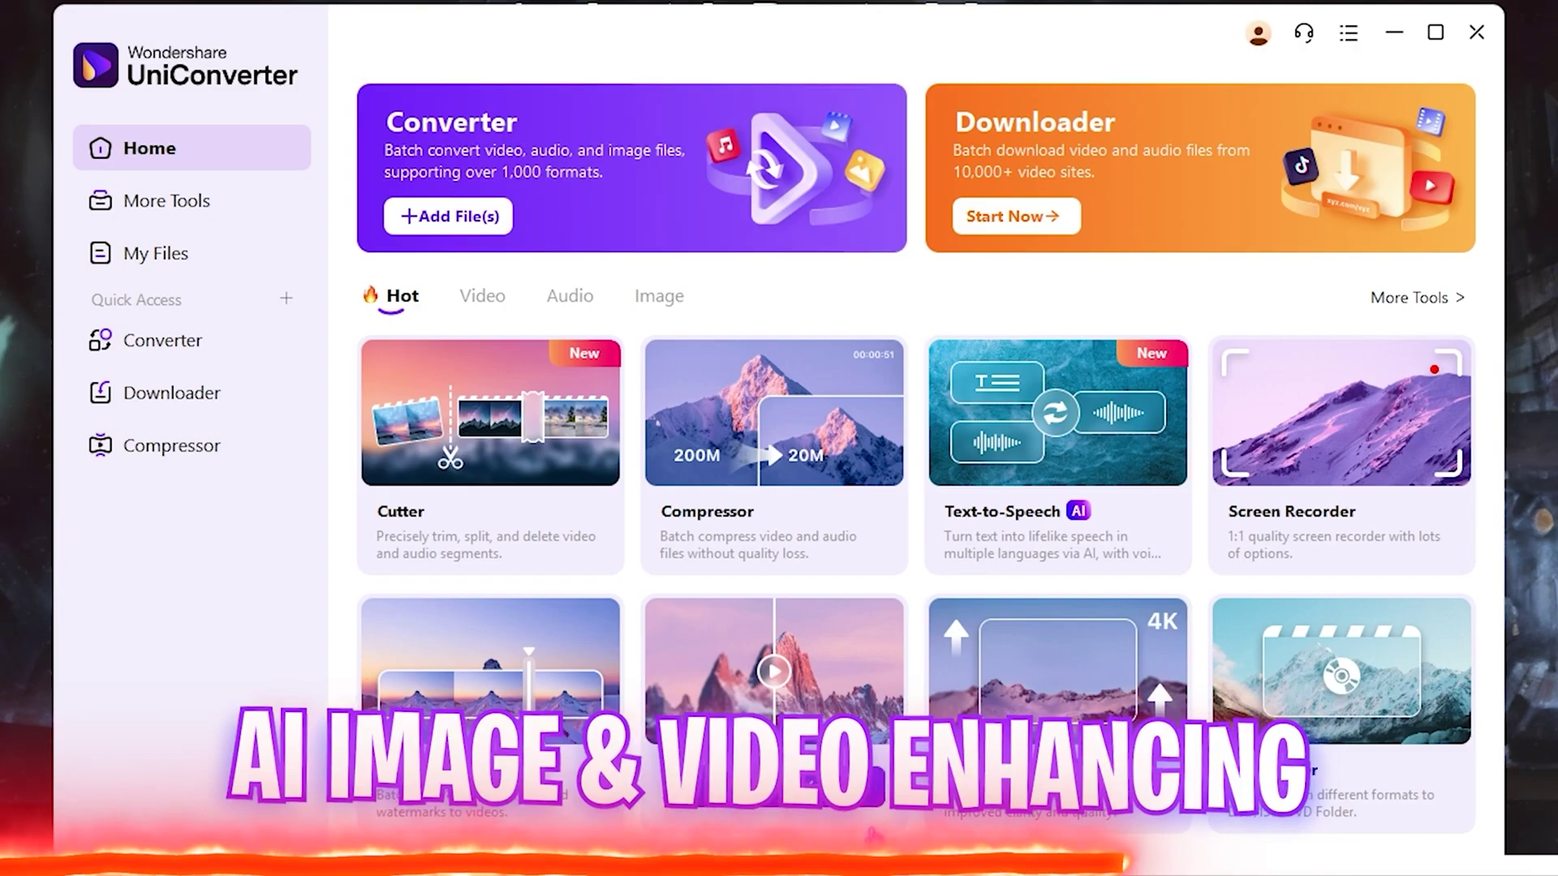
pyautogui.moveTo(1003, 511)
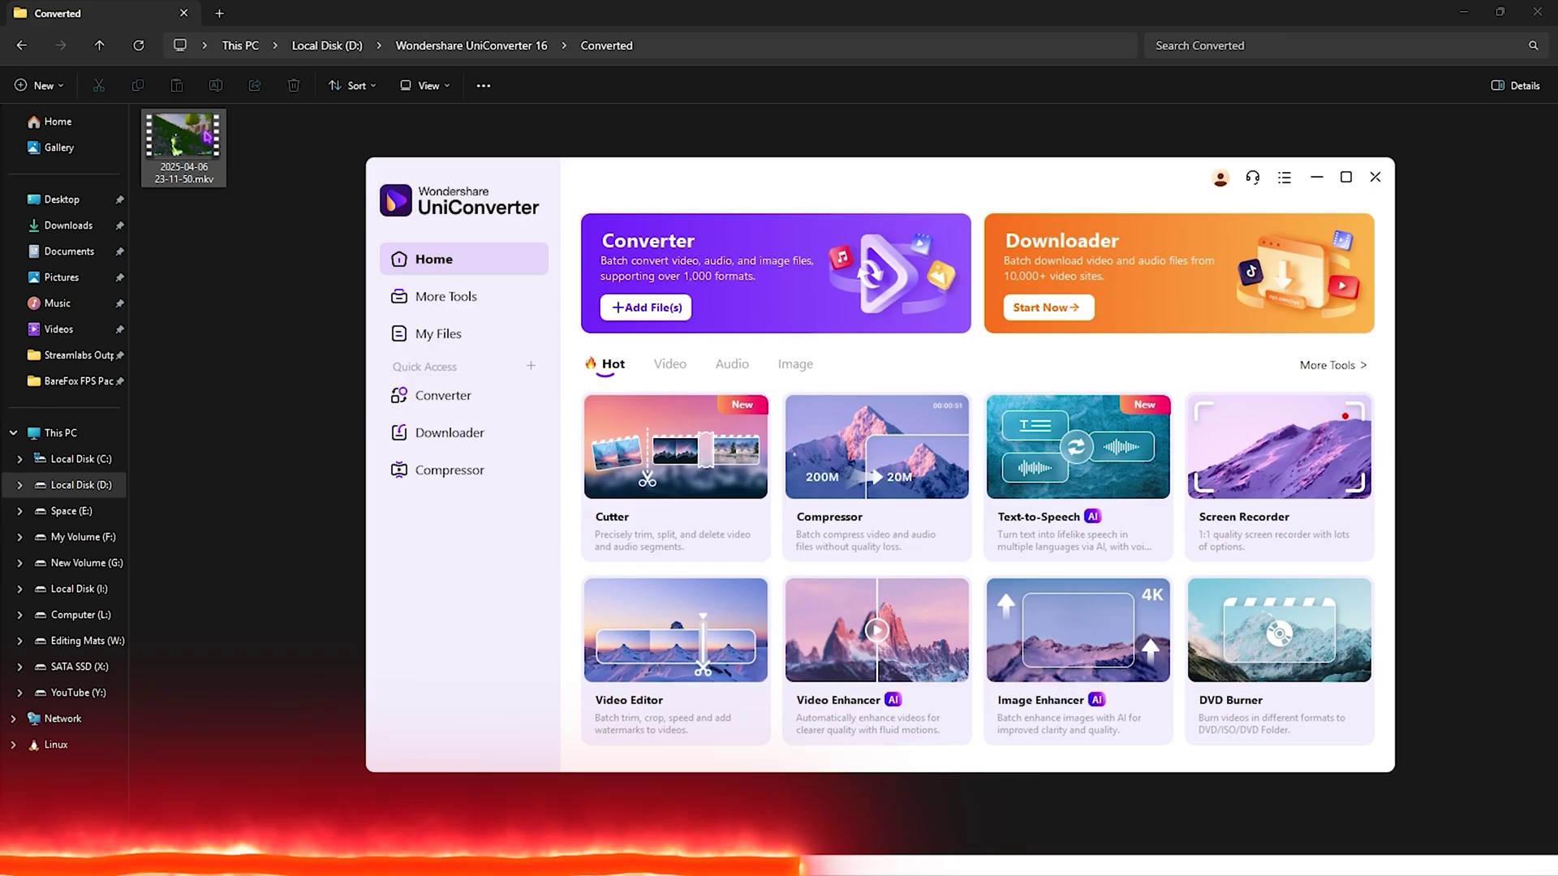
pyautogui.click(661, 252)
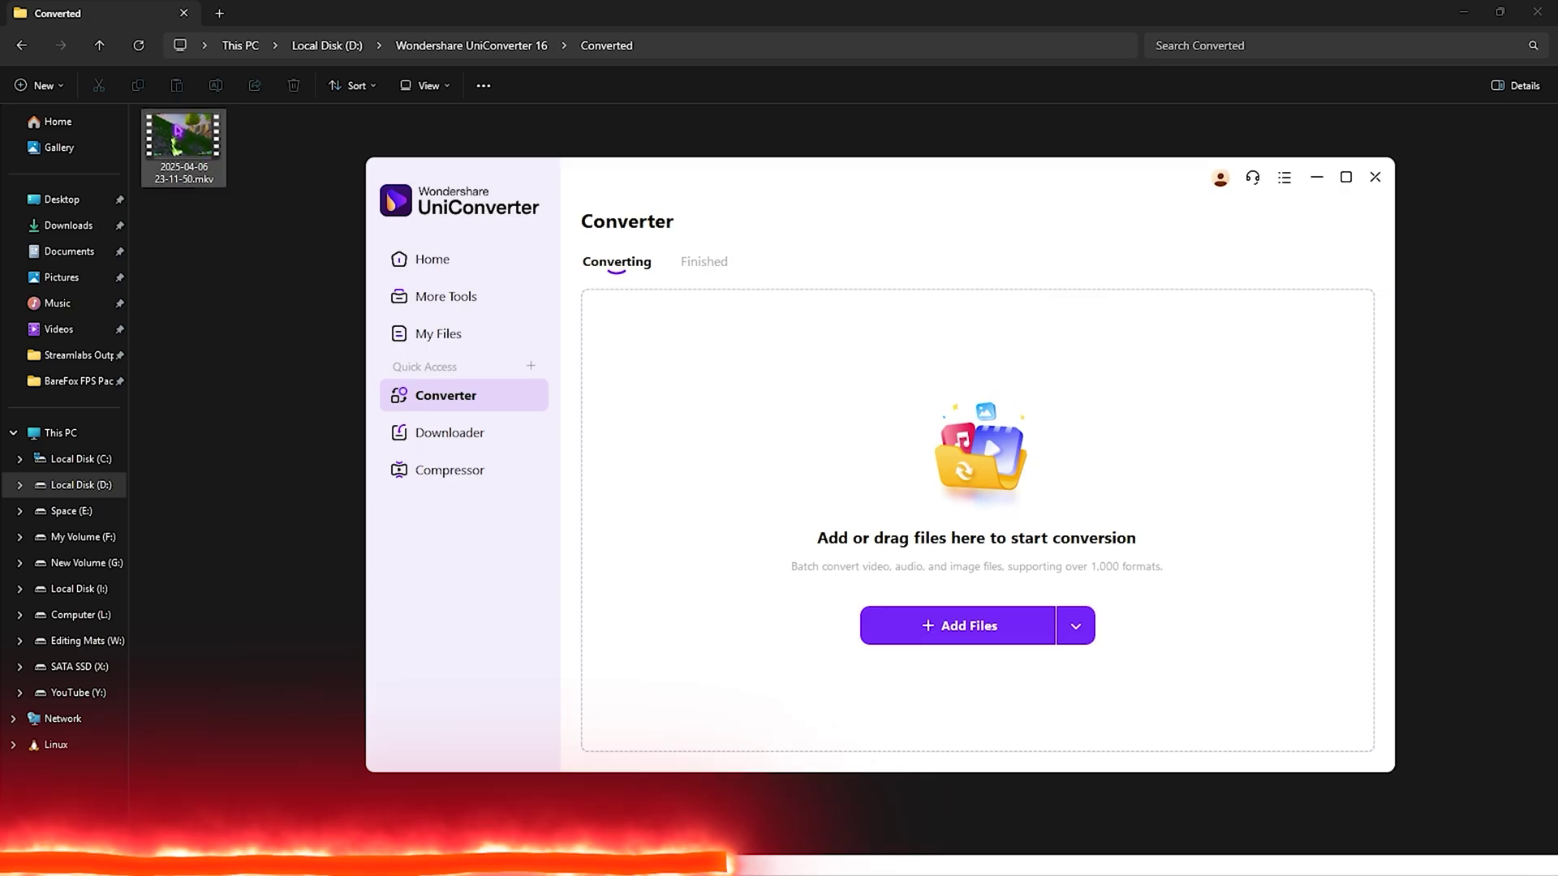
pyautogui.moveTo(177, 131); pyautogui.dragTo(806, 421)
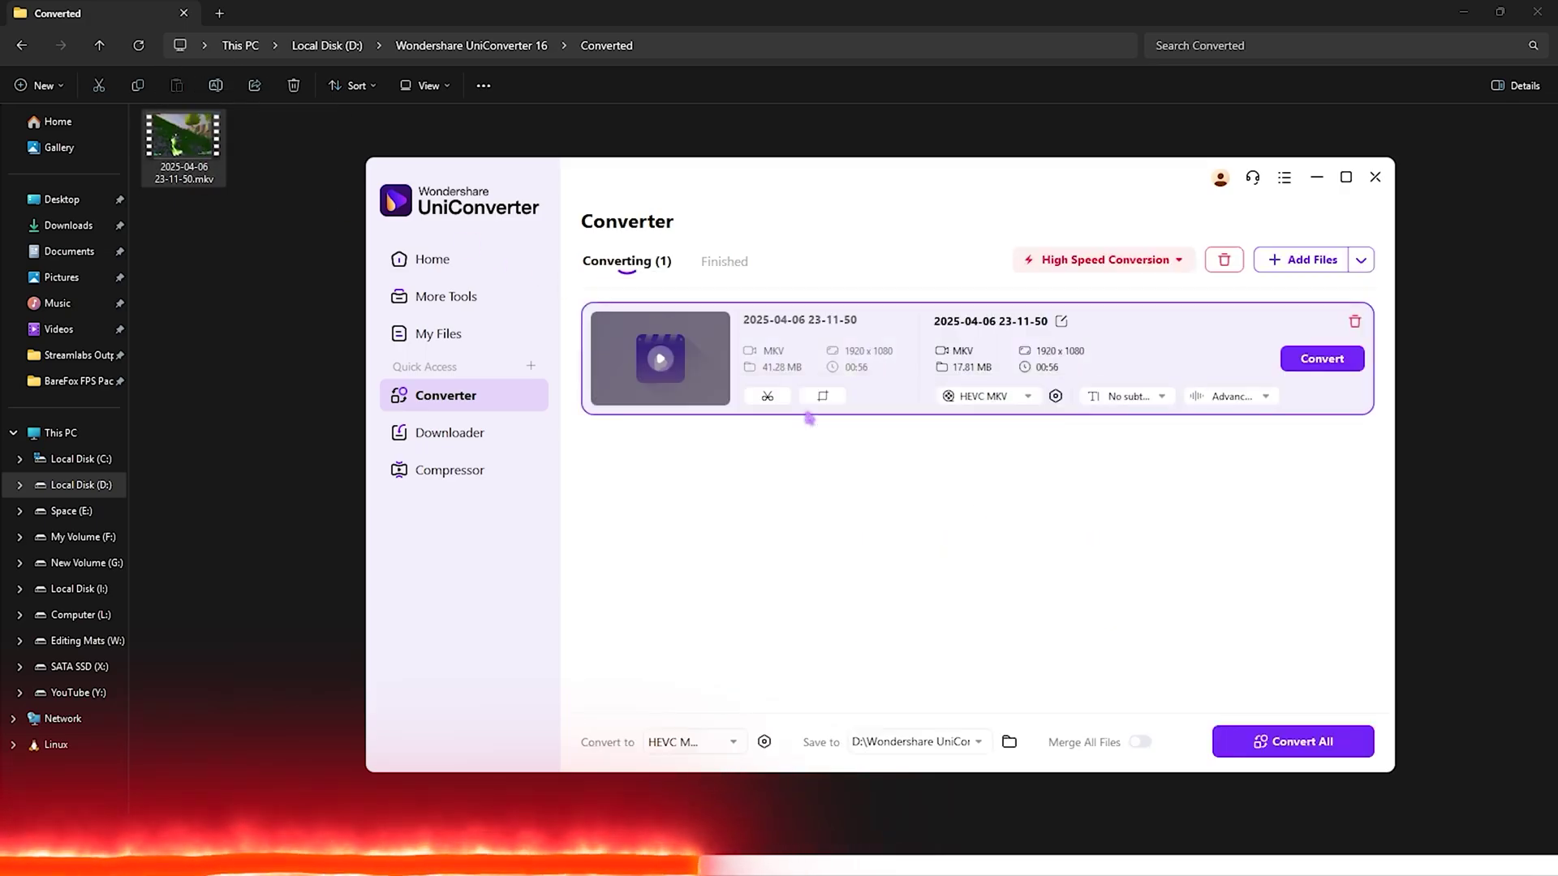
pyautogui.click(1027, 396)
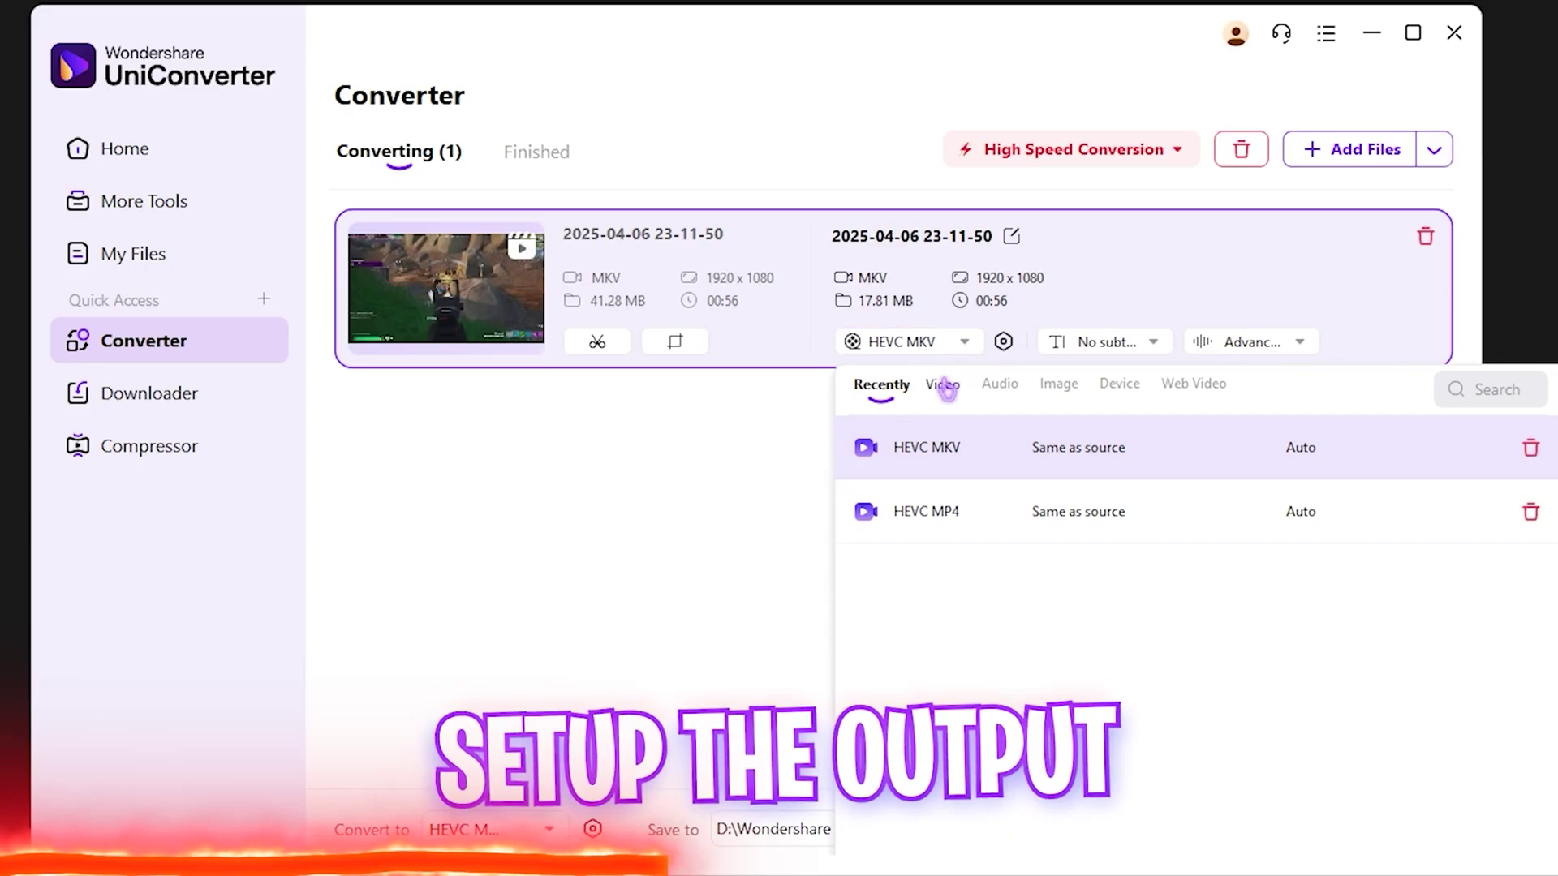
pyautogui.click(1010, 426)
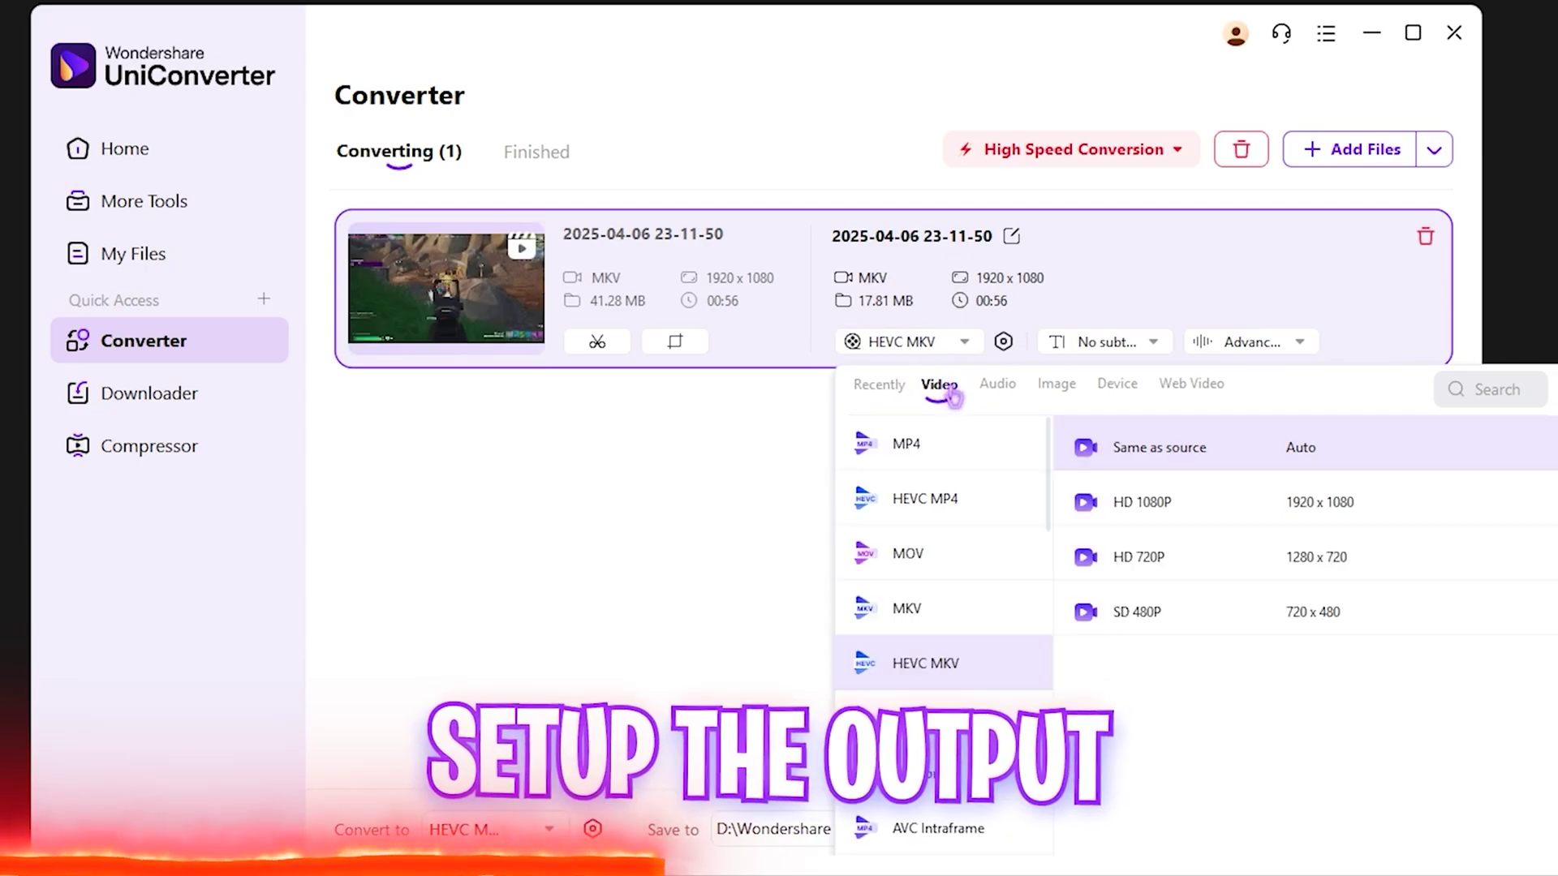
pyautogui.click(932, 448)
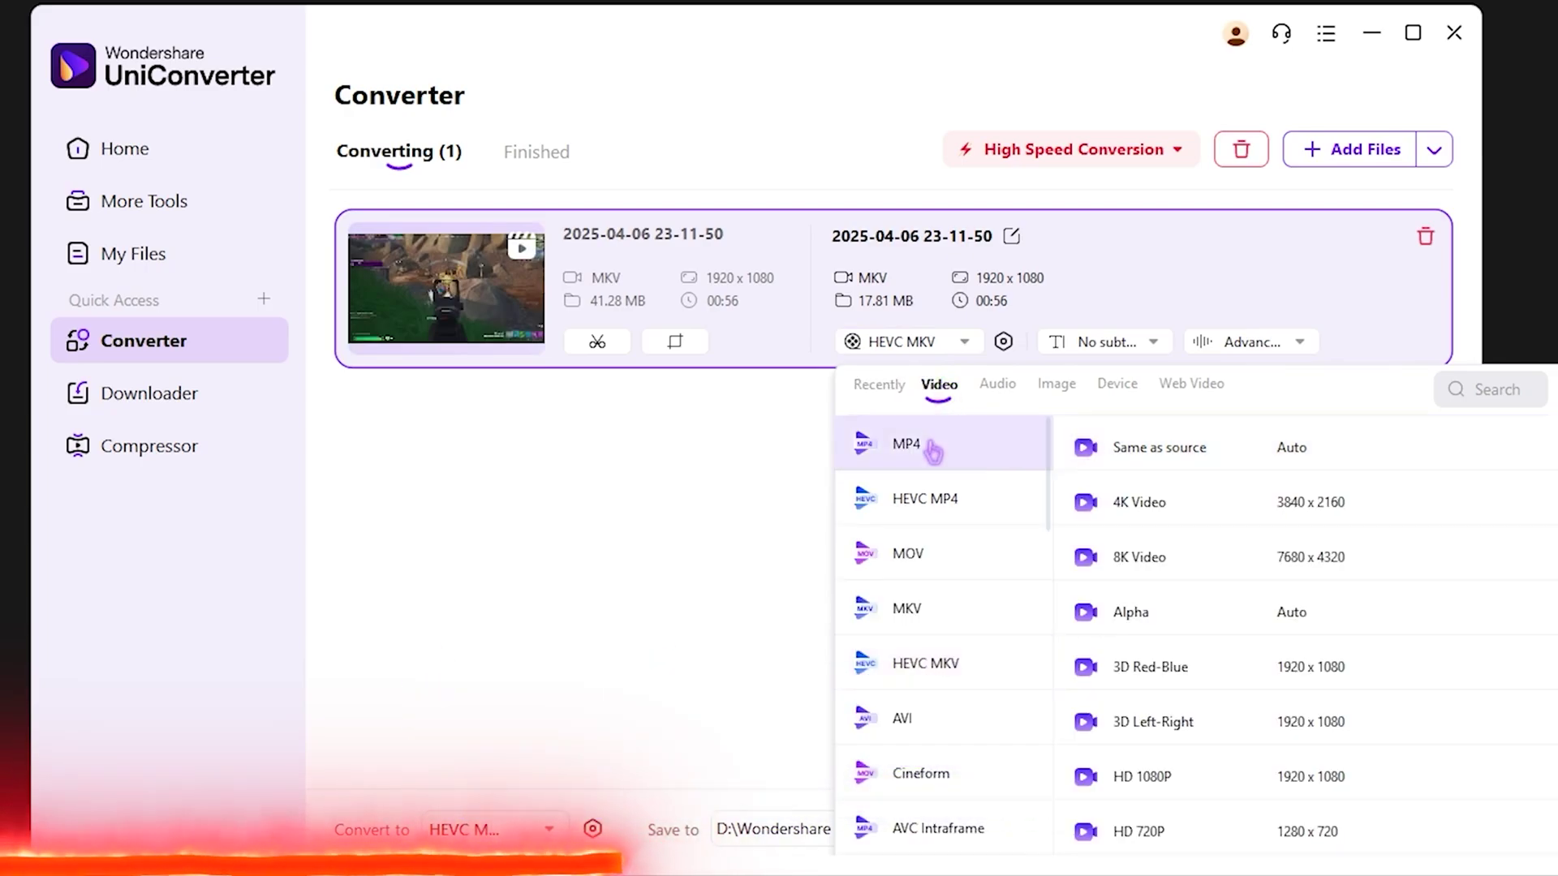
pyautogui.click(1166, 503)
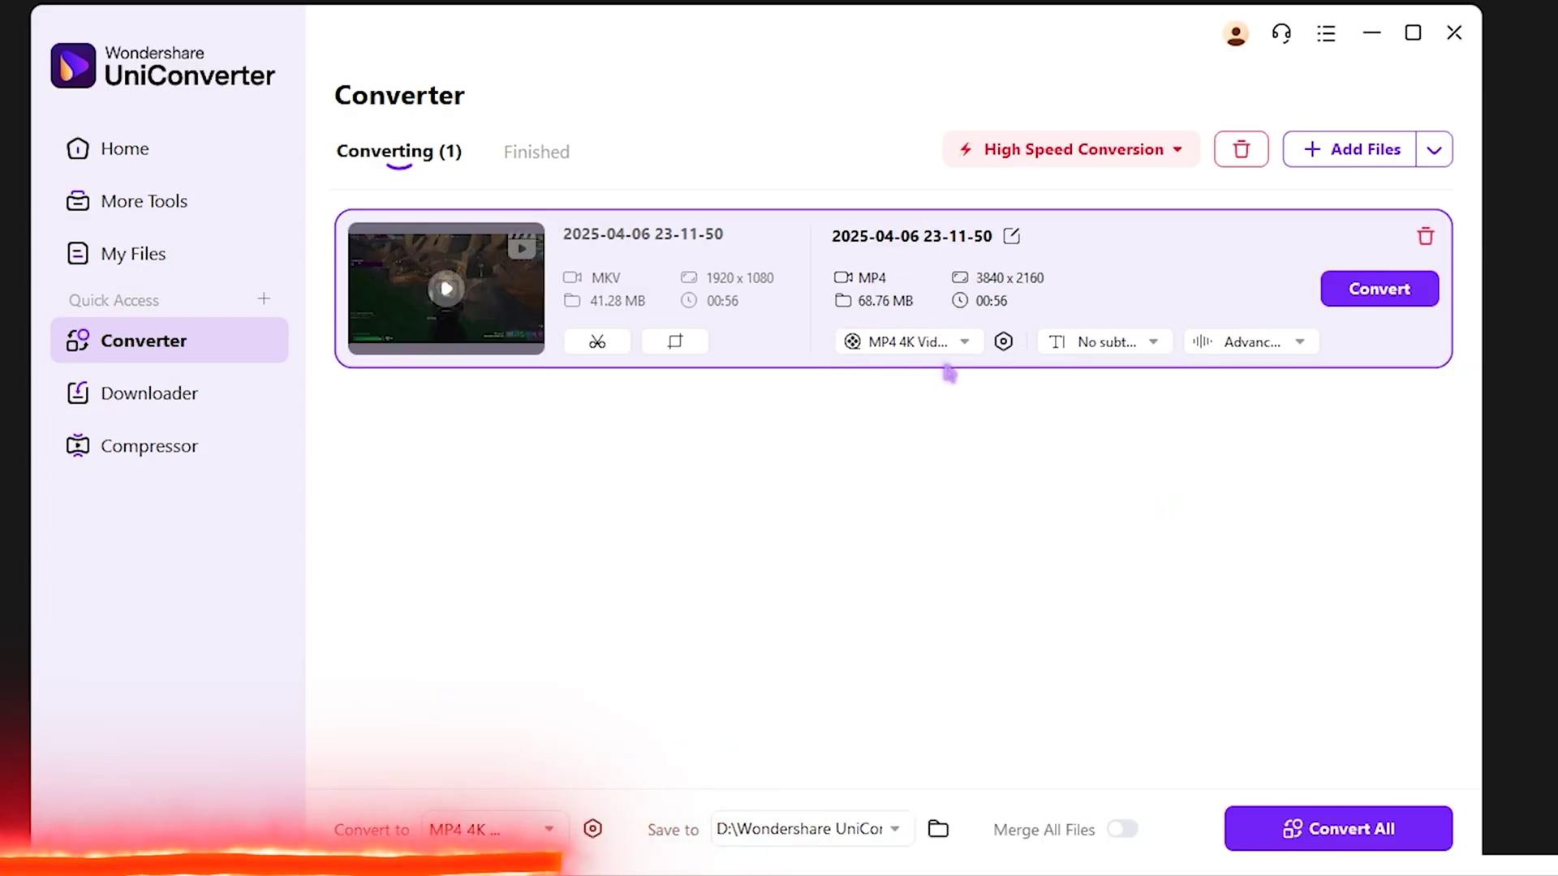
# Step: Save custom output of 60 fps, 48000 Hz and 320 kbps, then start the conversion
pyautogui.click(592, 828)
pyautogui.click(584, 406)
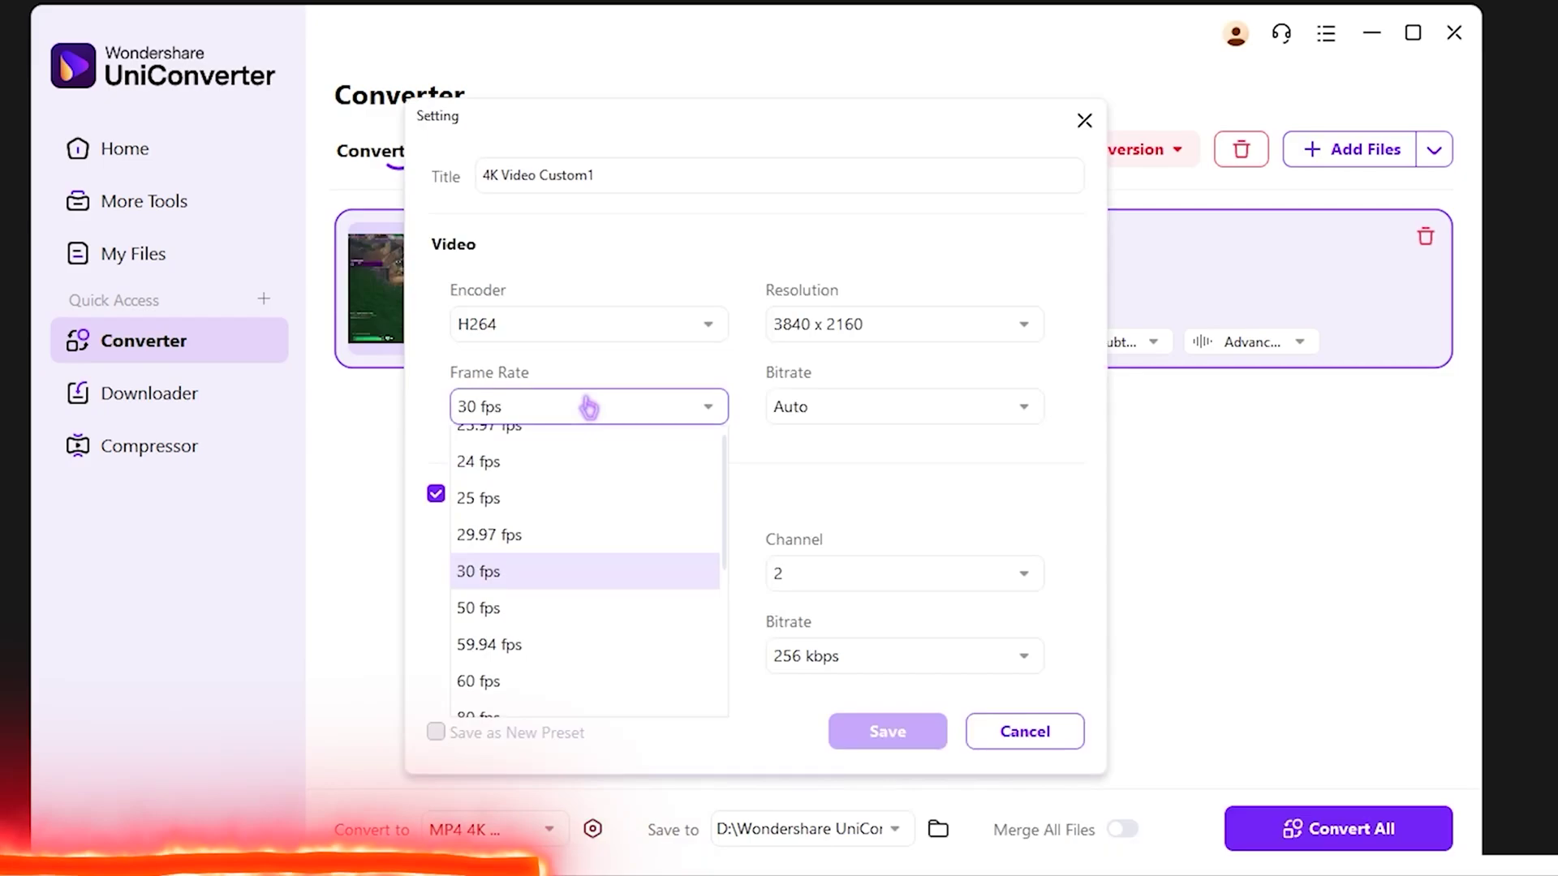
pyautogui.click(487, 681)
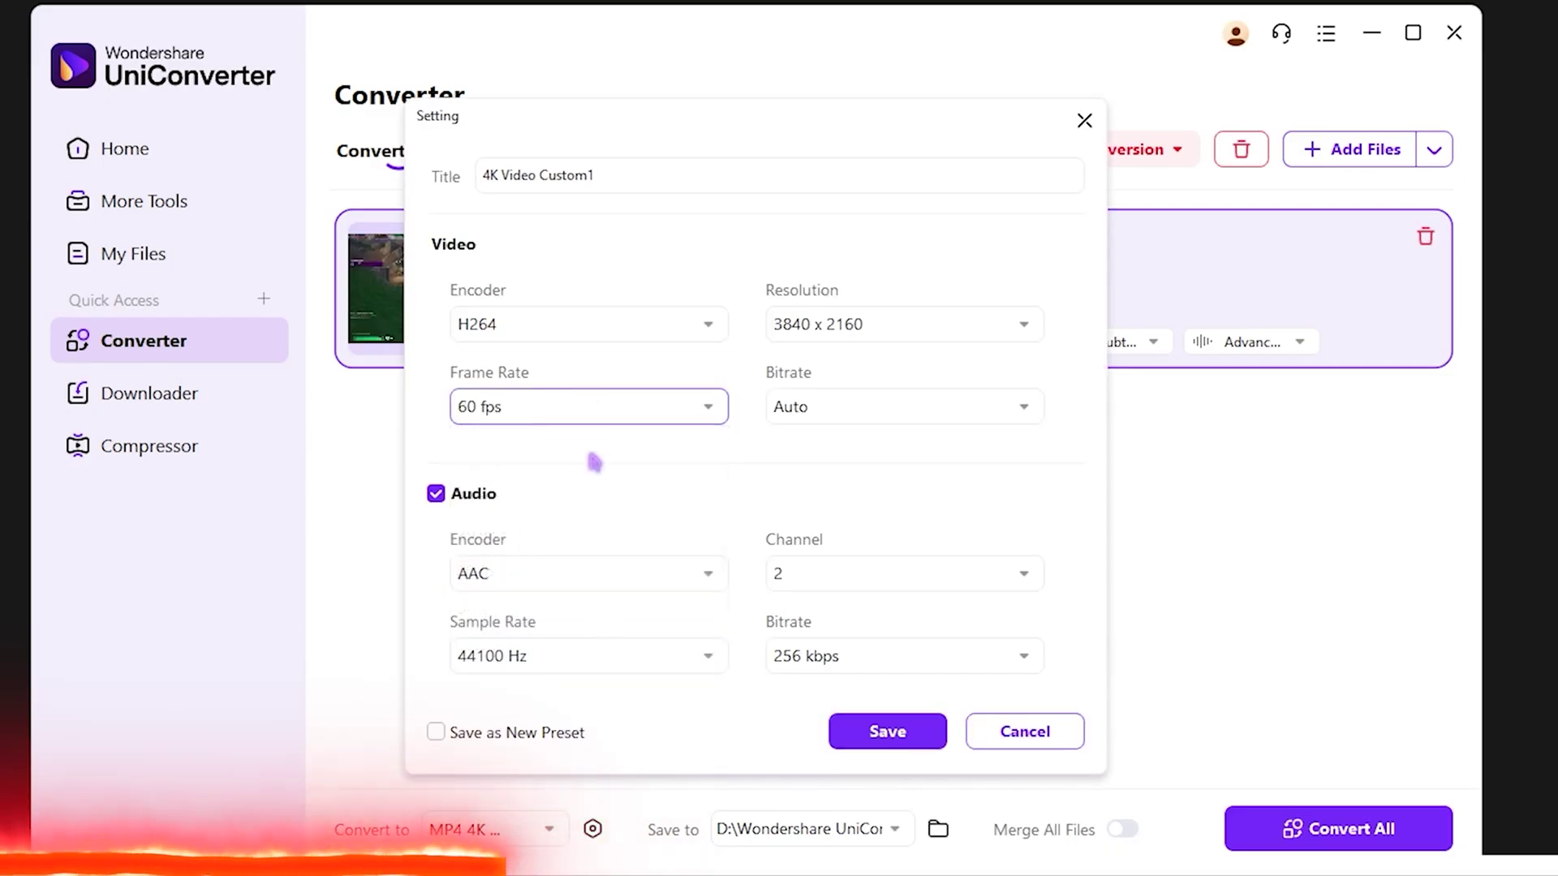
pyautogui.click(568, 655)
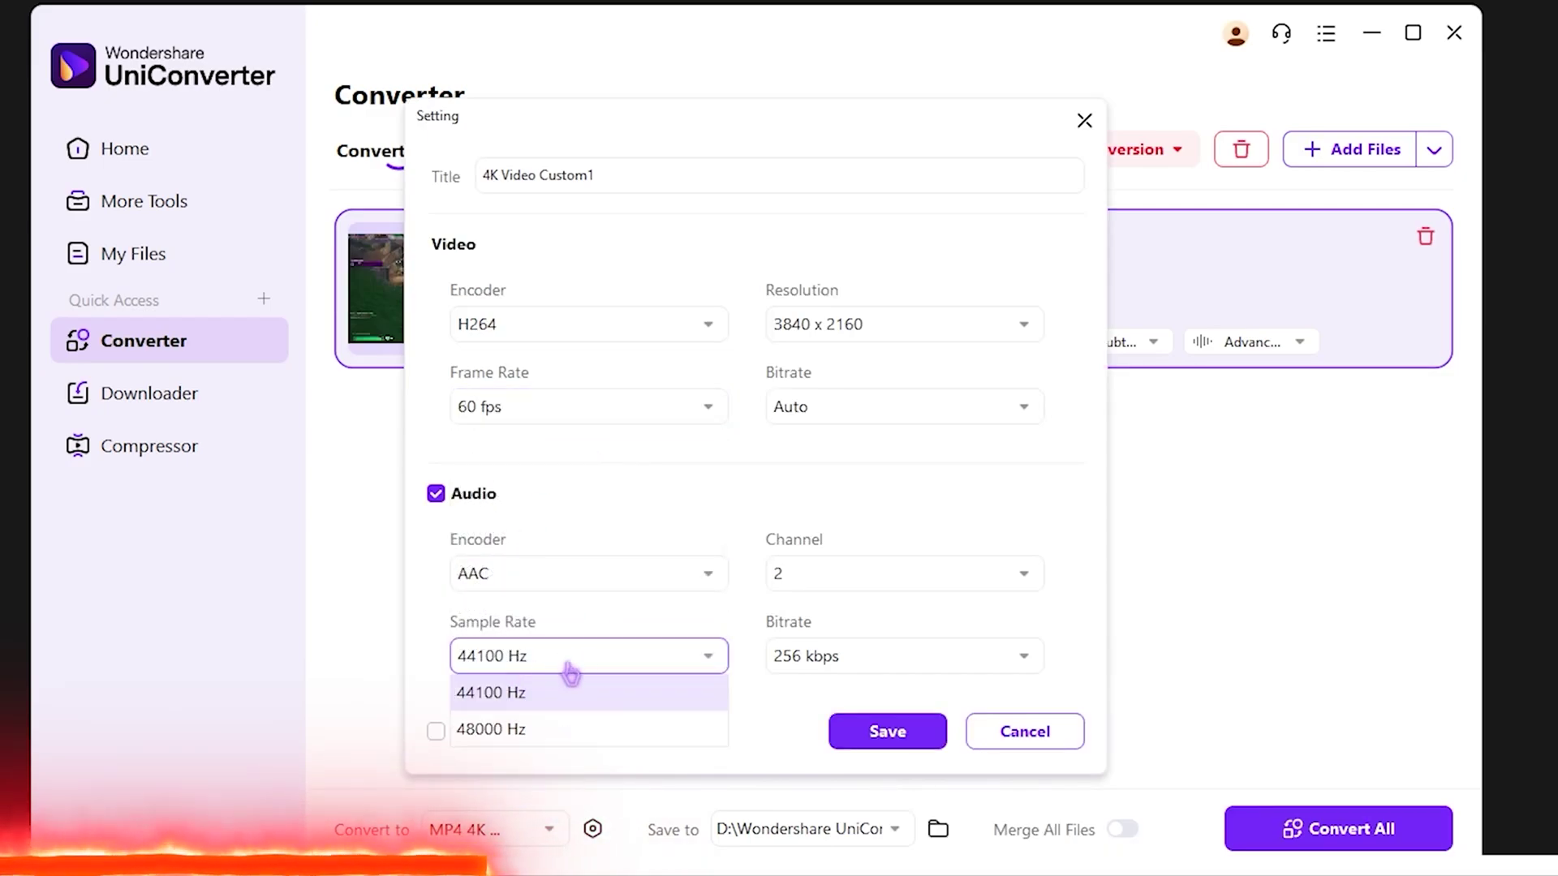
pyautogui.click(509, 730)
pyautogui.click(852, 655)
pyautogui.click(802, 834)
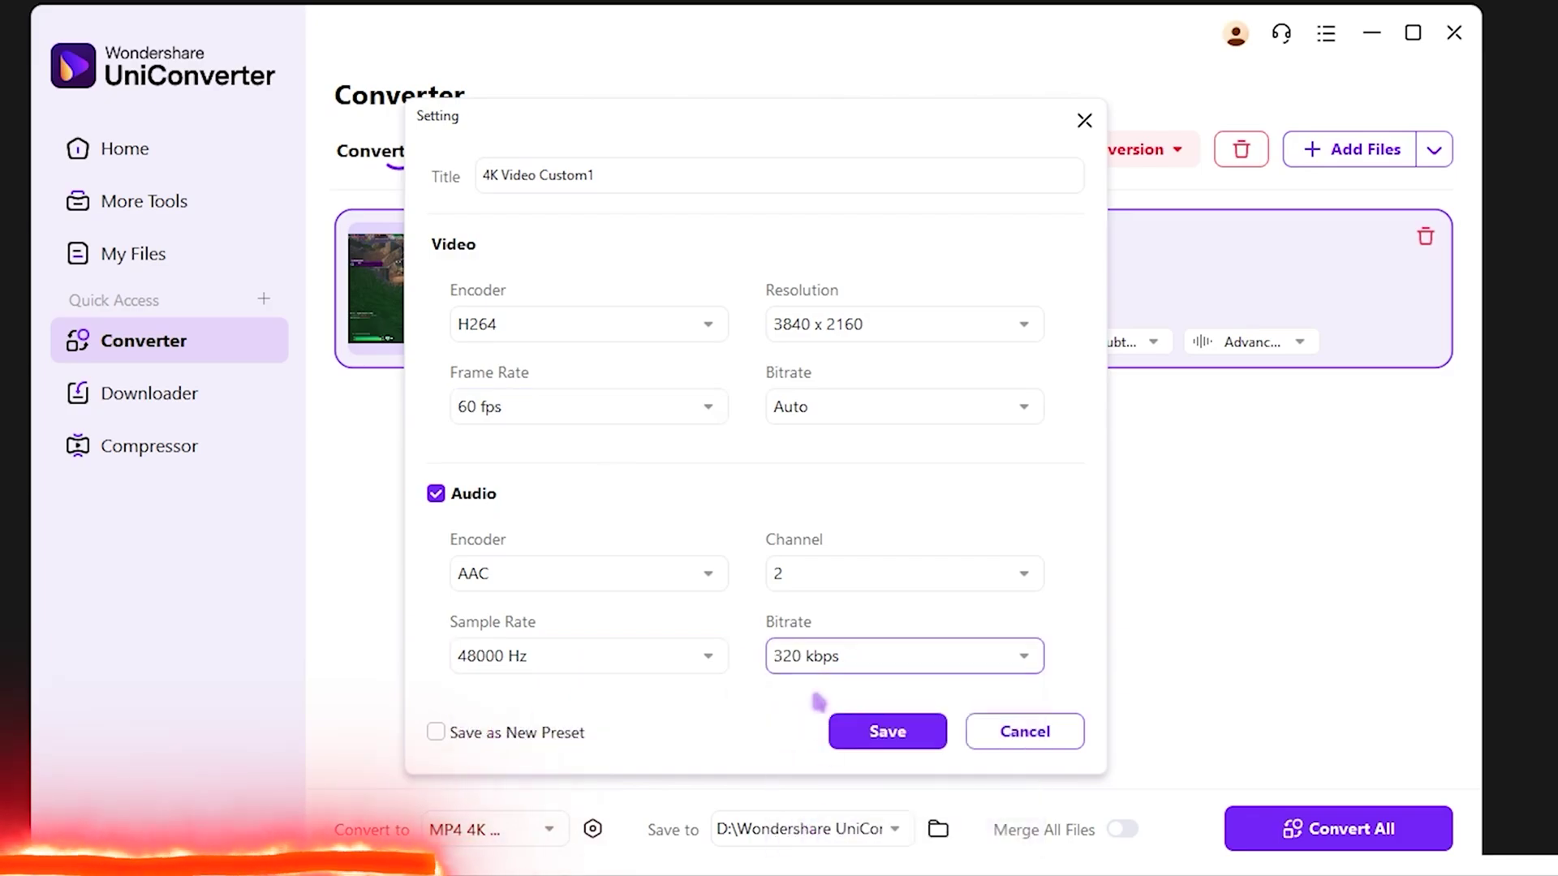
pyautogui.click(874, 731)
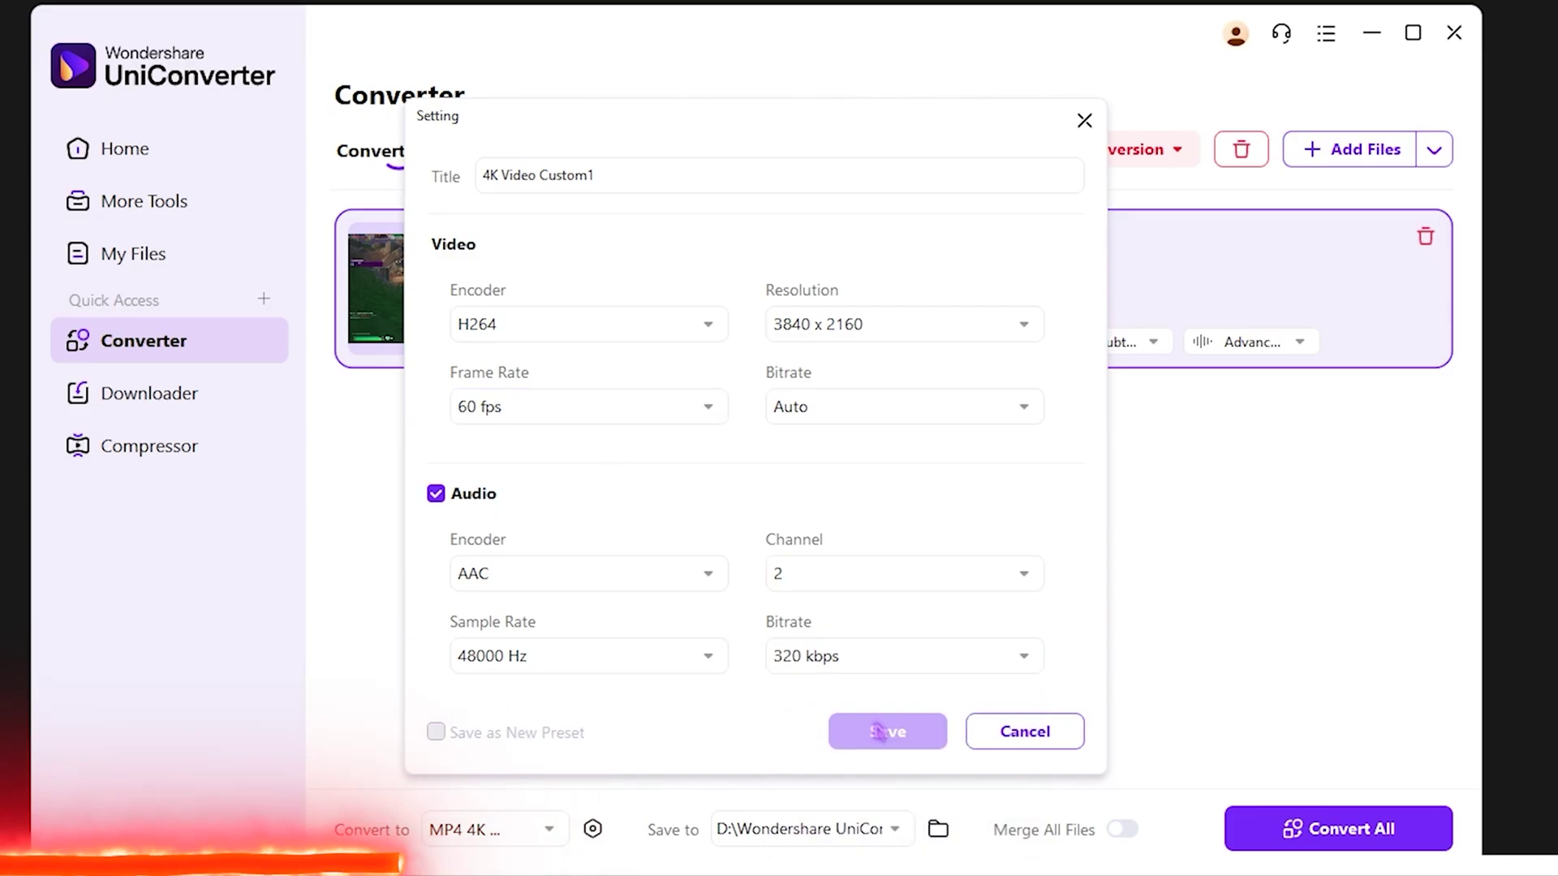
pyautogui.click(1084, 120)
pyautogui.click(1379, 292)
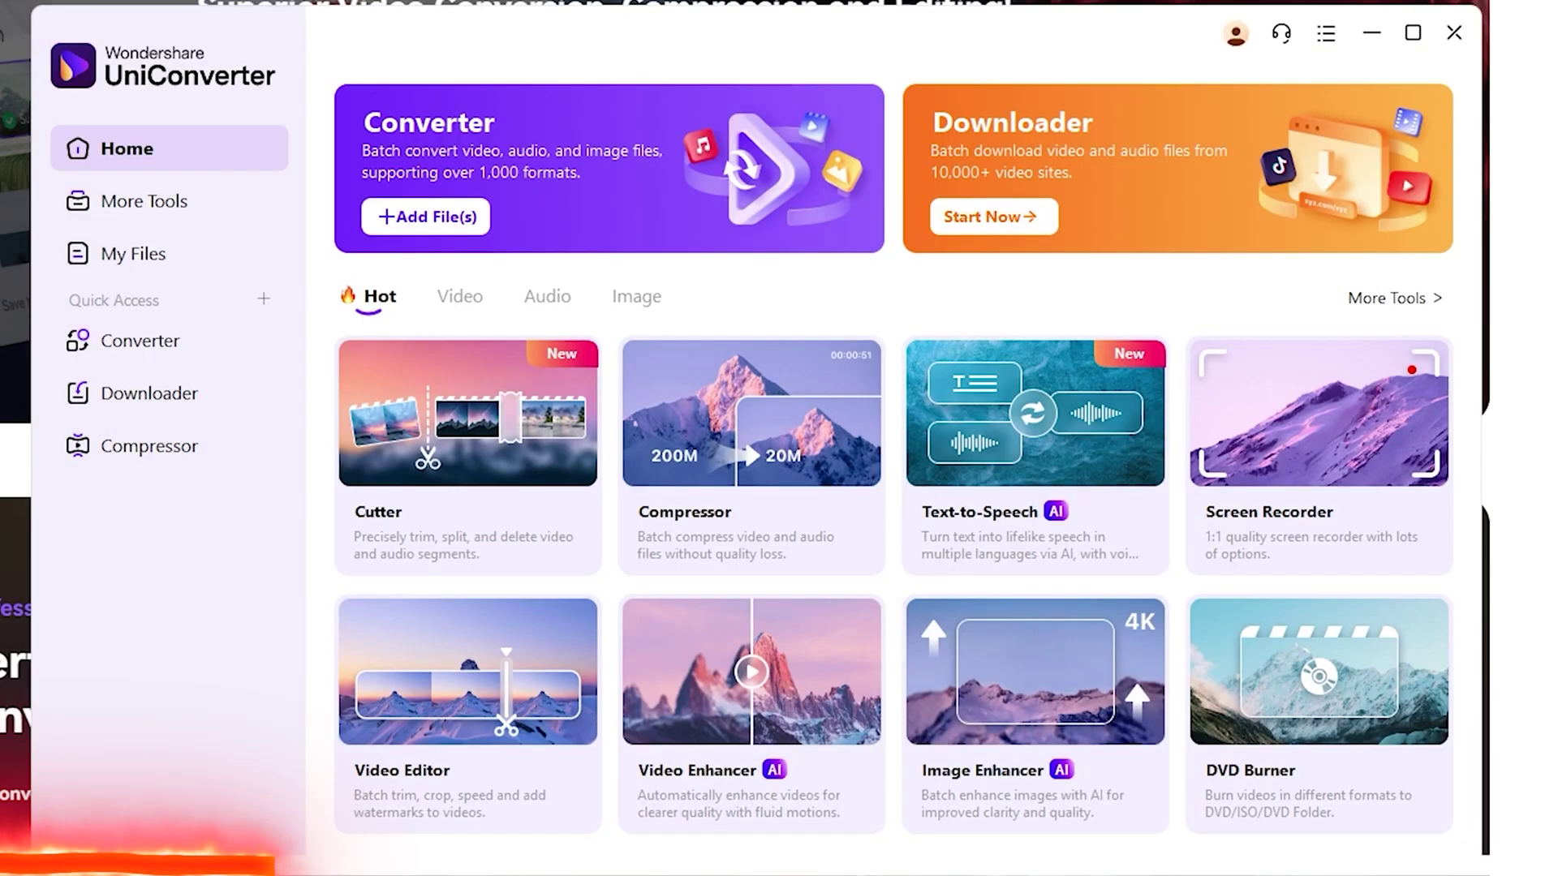
# Step: Browse the More Tools collection's Video, Audio and Image tool tabs
pyautogui.click(175, 213)
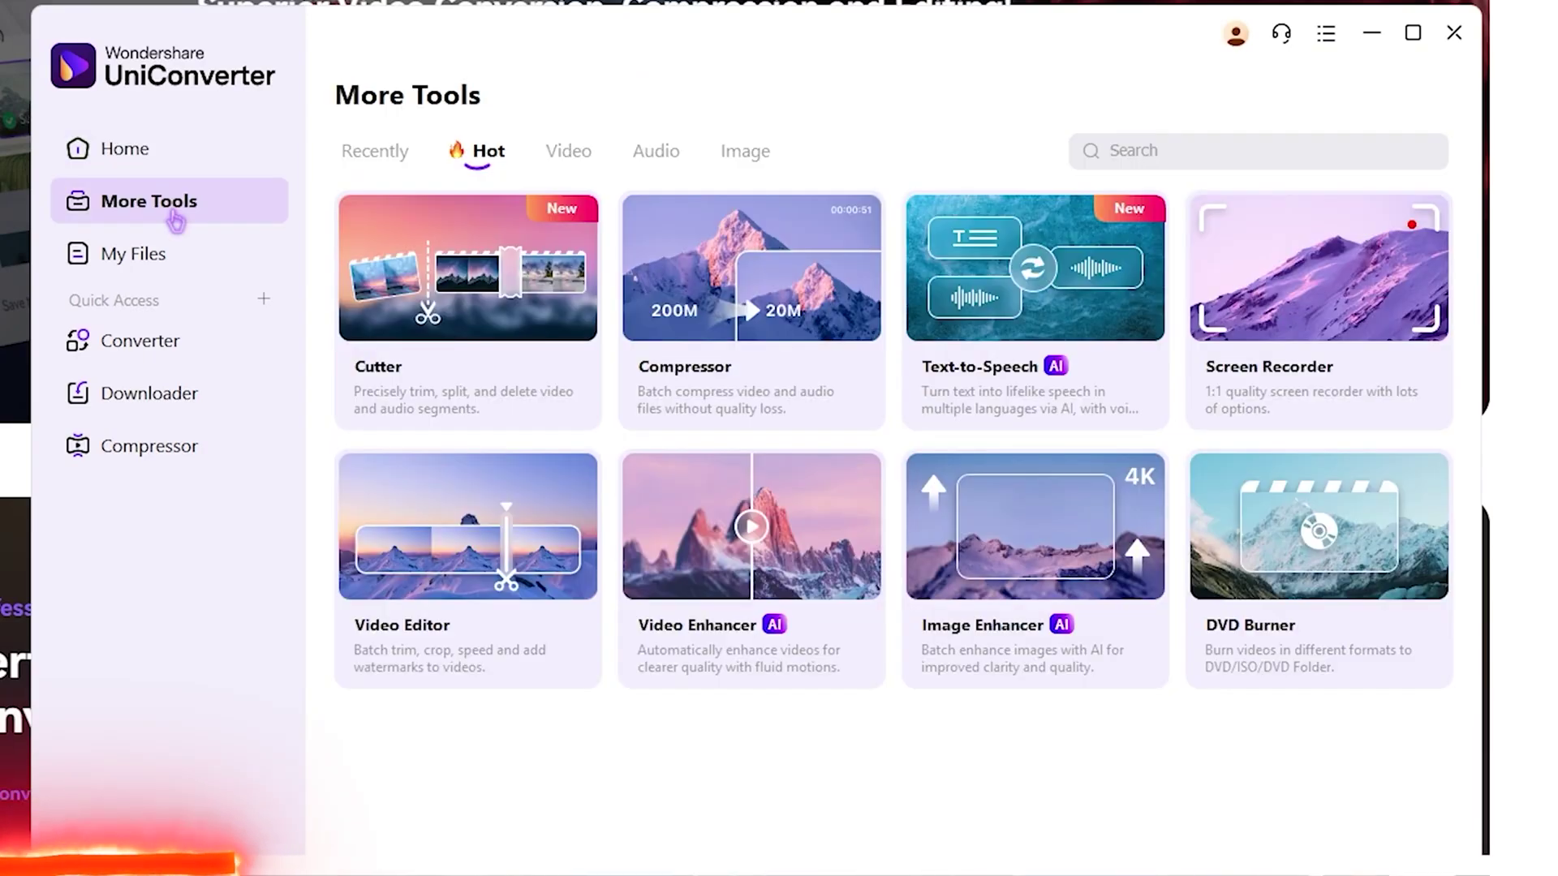
pyautogui.click(572, 155)
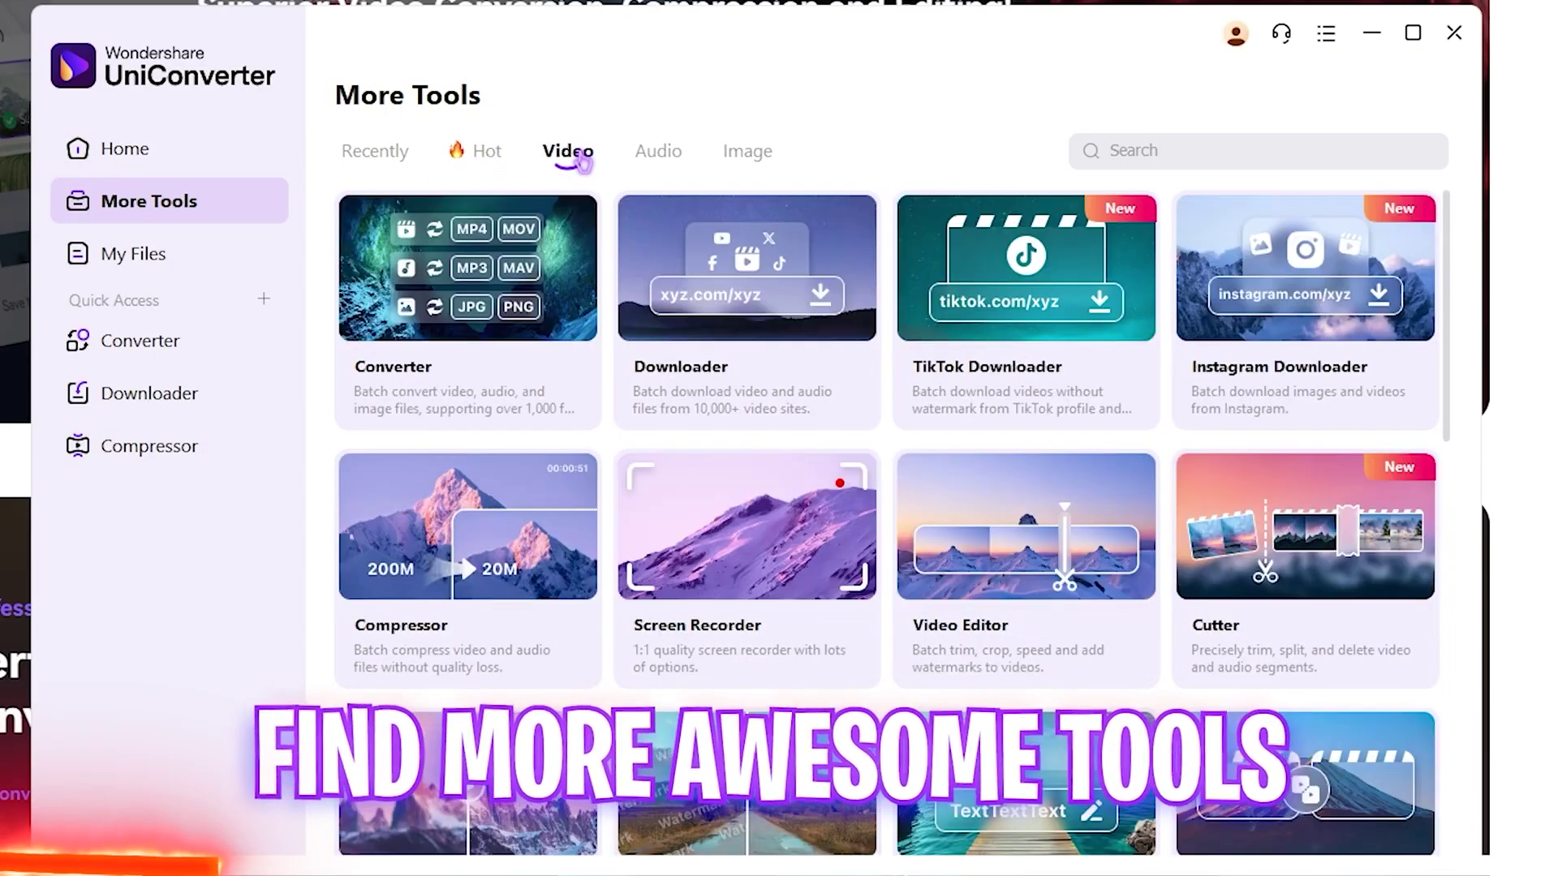
pyautogui.click(665, 162)
pyautogui.click(743, 156)
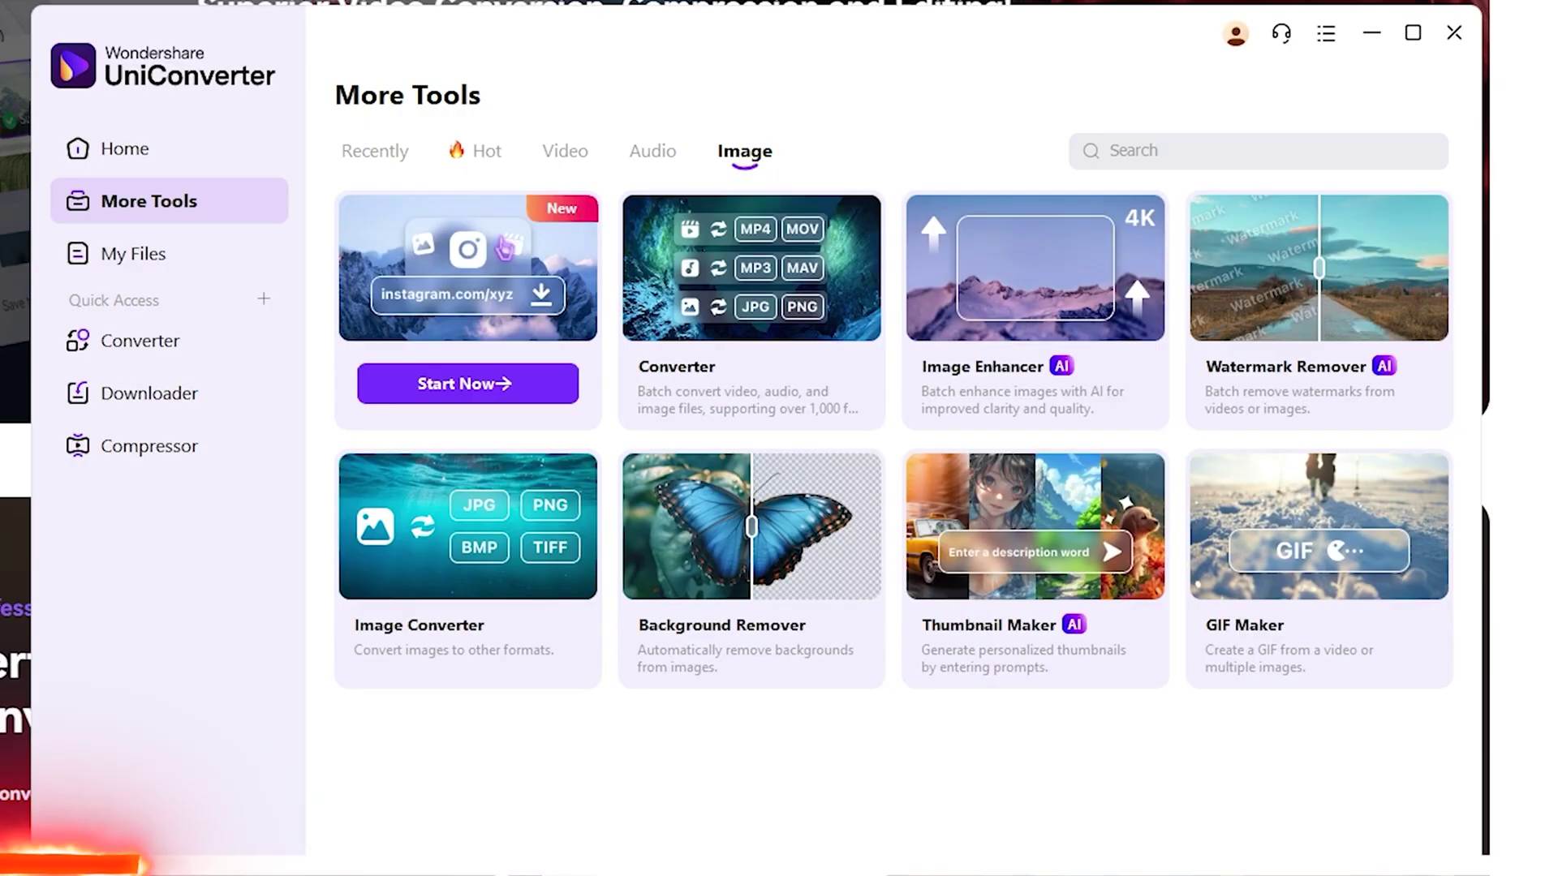
# Step: Minimise UniConverter and scroll the UniConverter website back to the top
pyautogui.click(1371, 34)
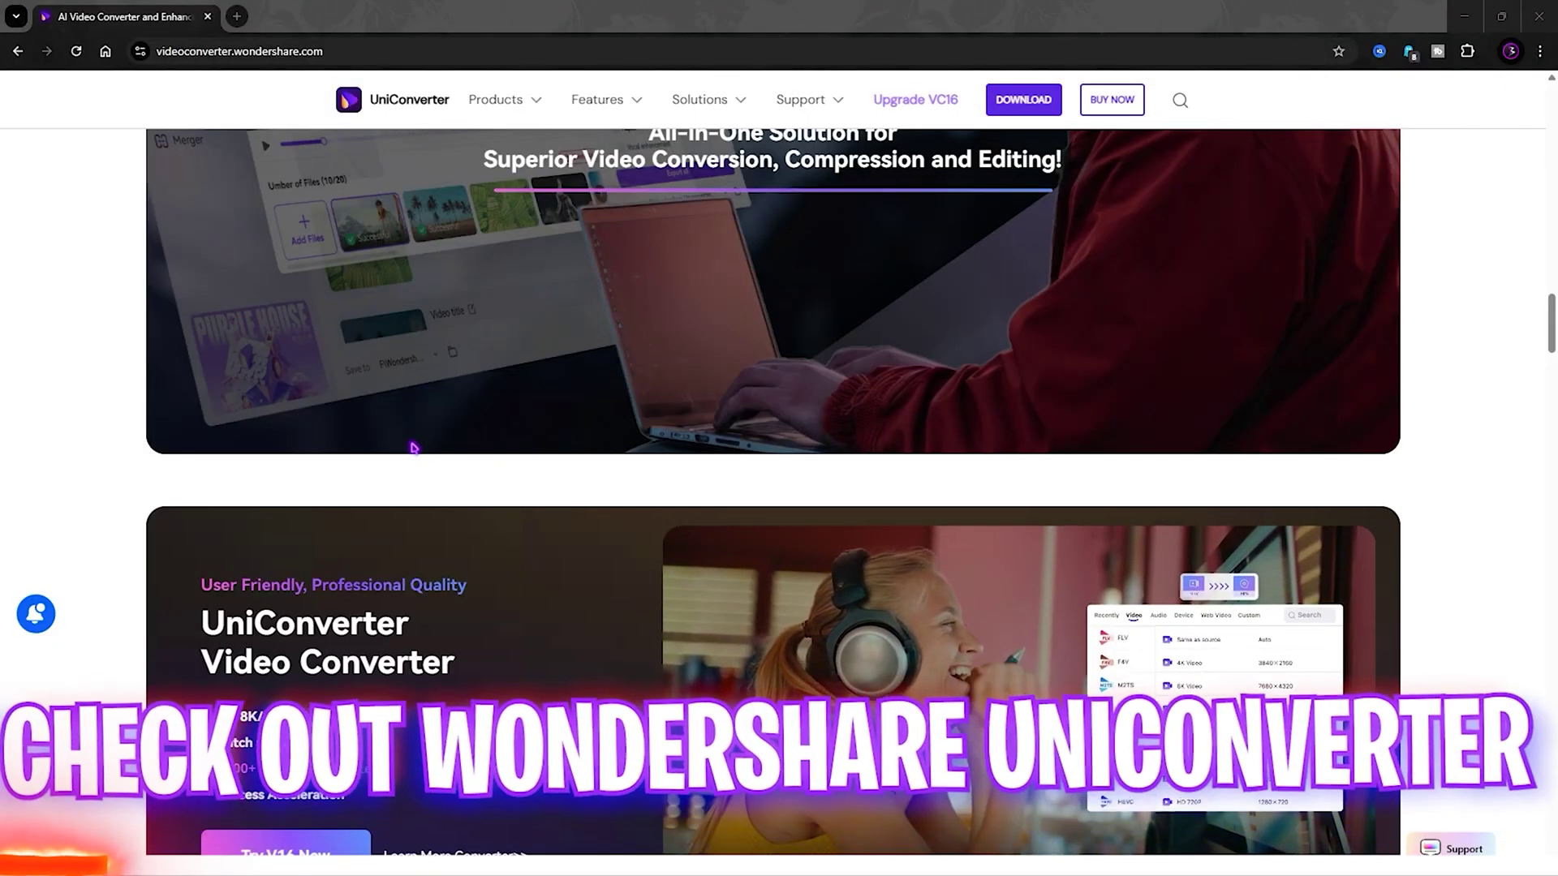
pyautogui.scroll(6, 413, 448)
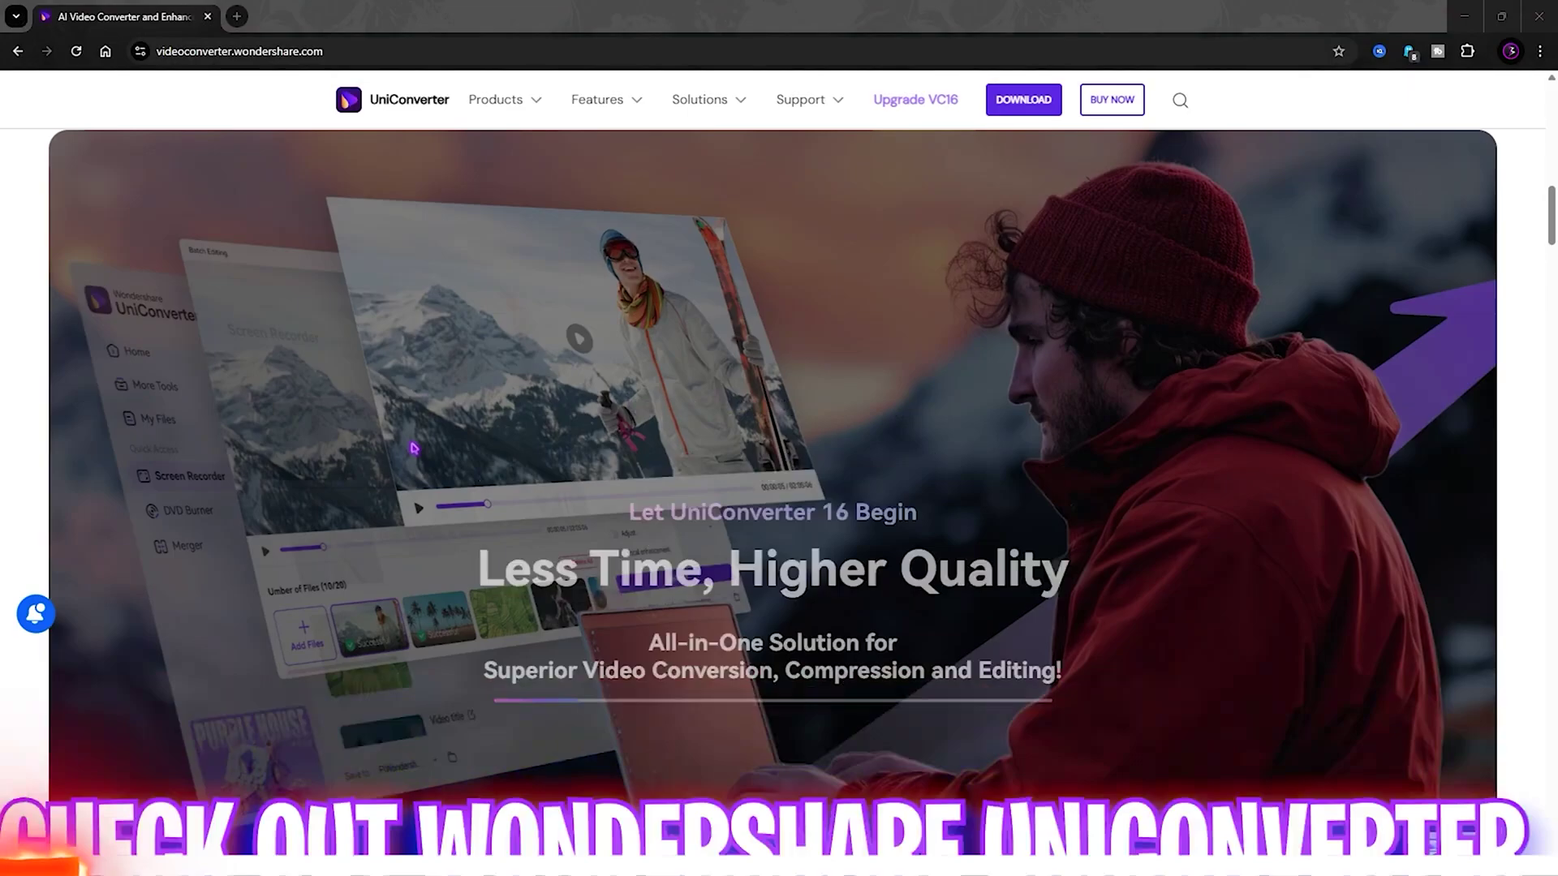
pyautogui.scroll(5, 592, 369)
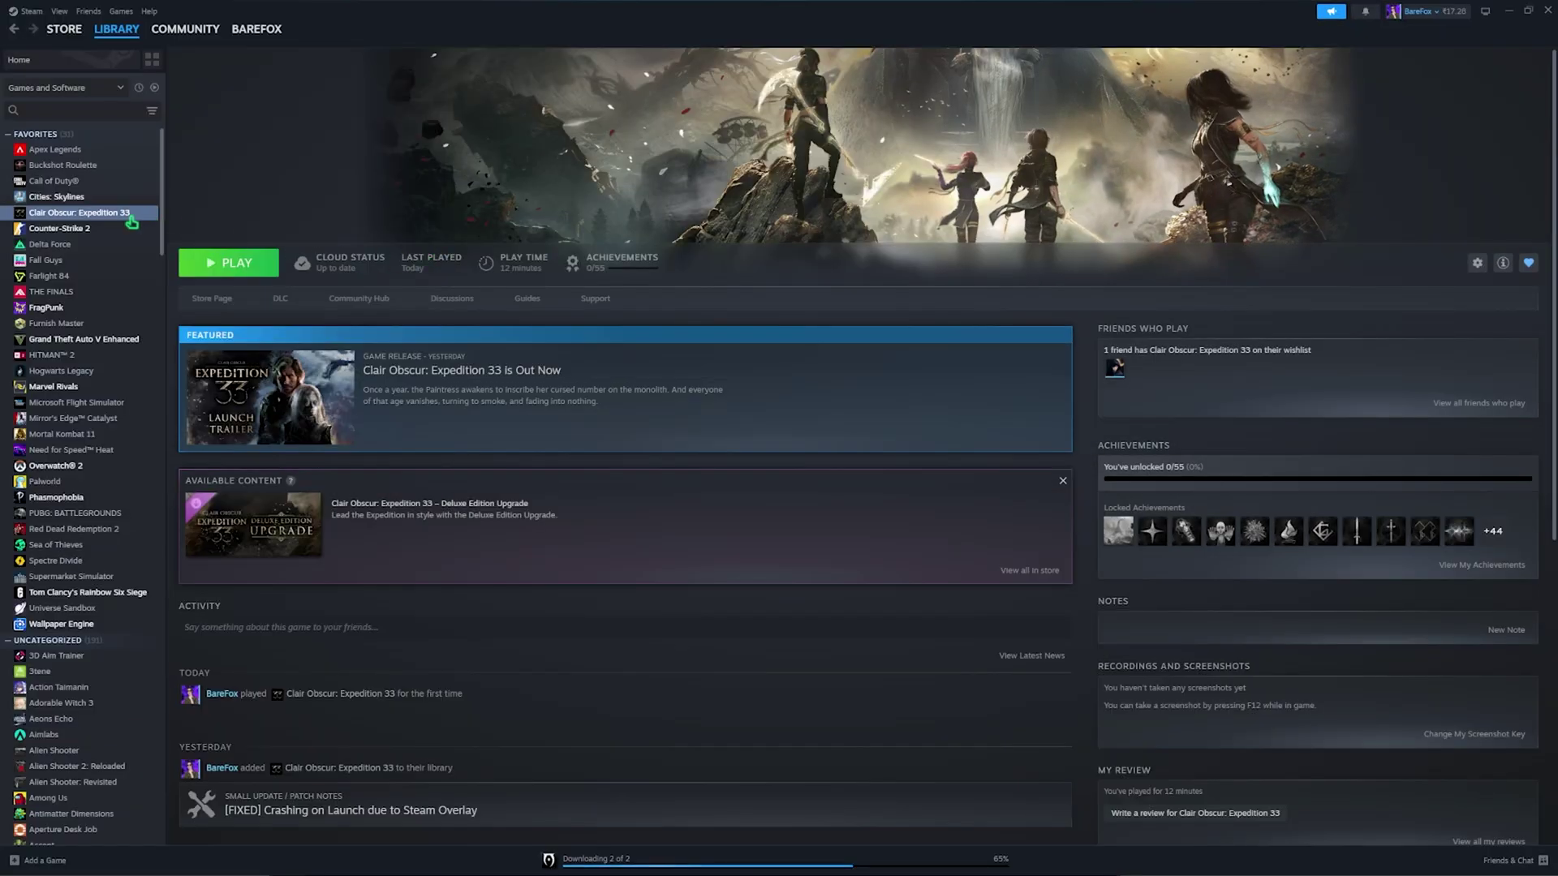
# Step: Bring up the context menu for Clair Obscur: Expedition 33 in the Steam library
pyautogui.rightClick(131, 221)
# Step: Browse the game's local files and give Expedition33_Steam.exe disabled fullscreen optimizations and a high DPI override
pyautogui.moveTo(170, 290)
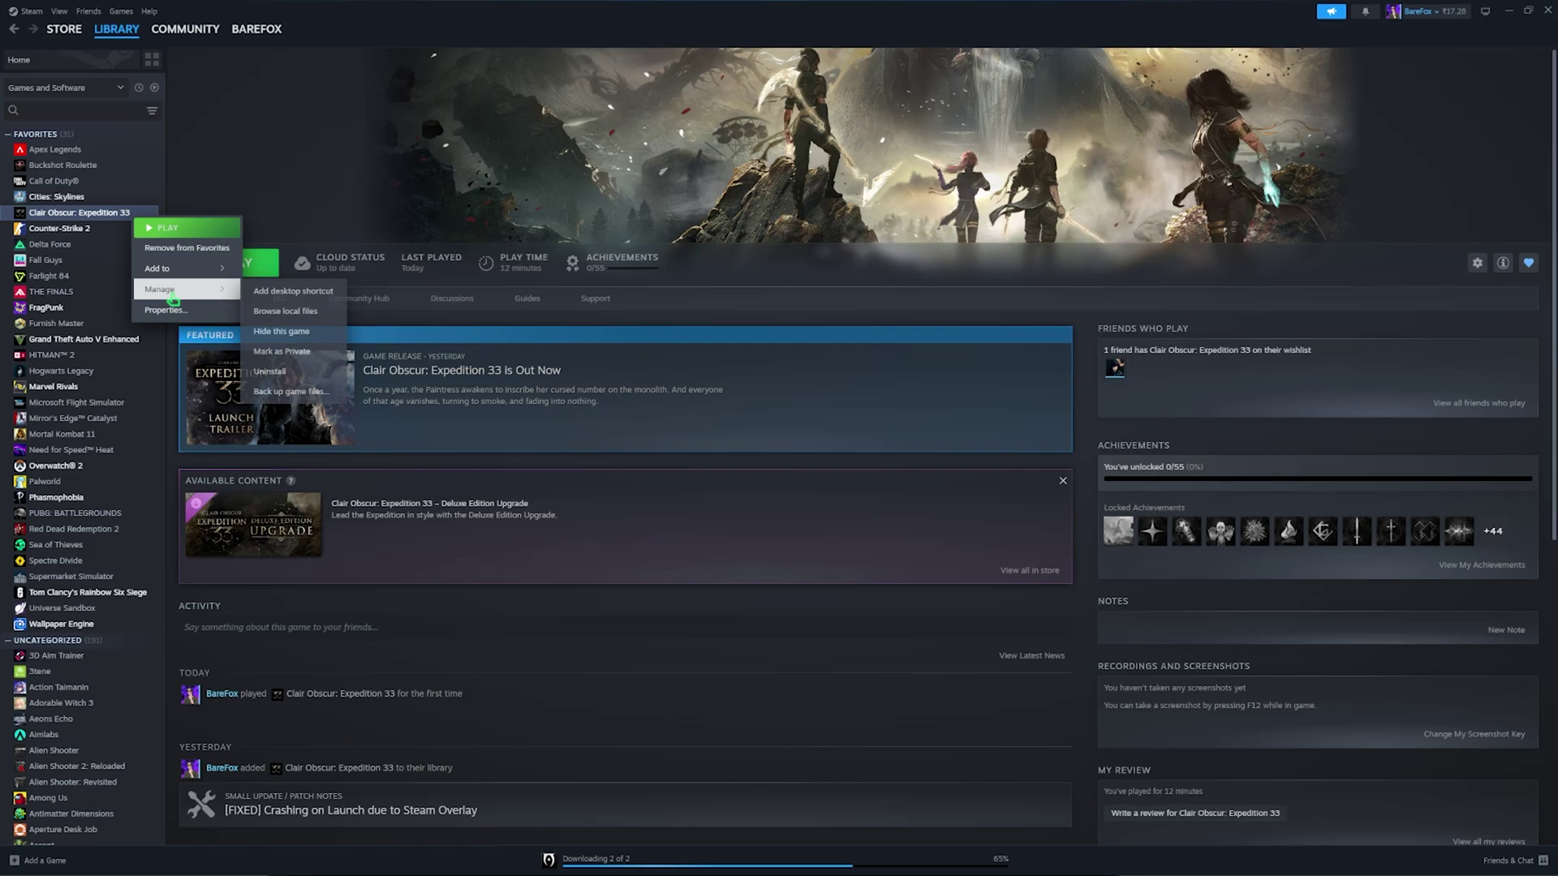
pyautogui.click(286, 312)
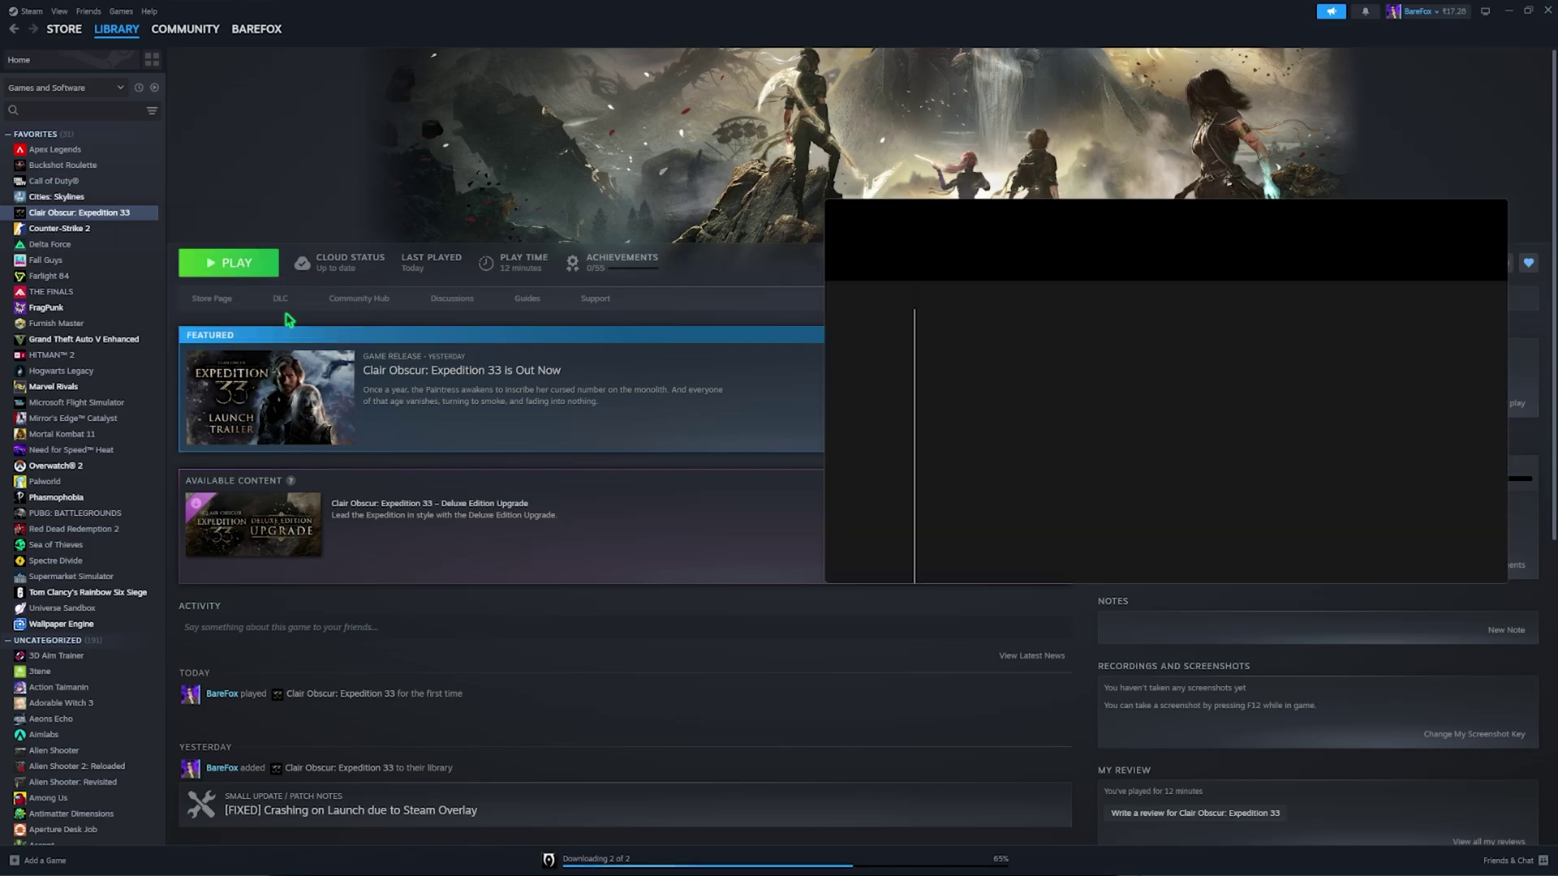
pyautogui.click(993, 359)
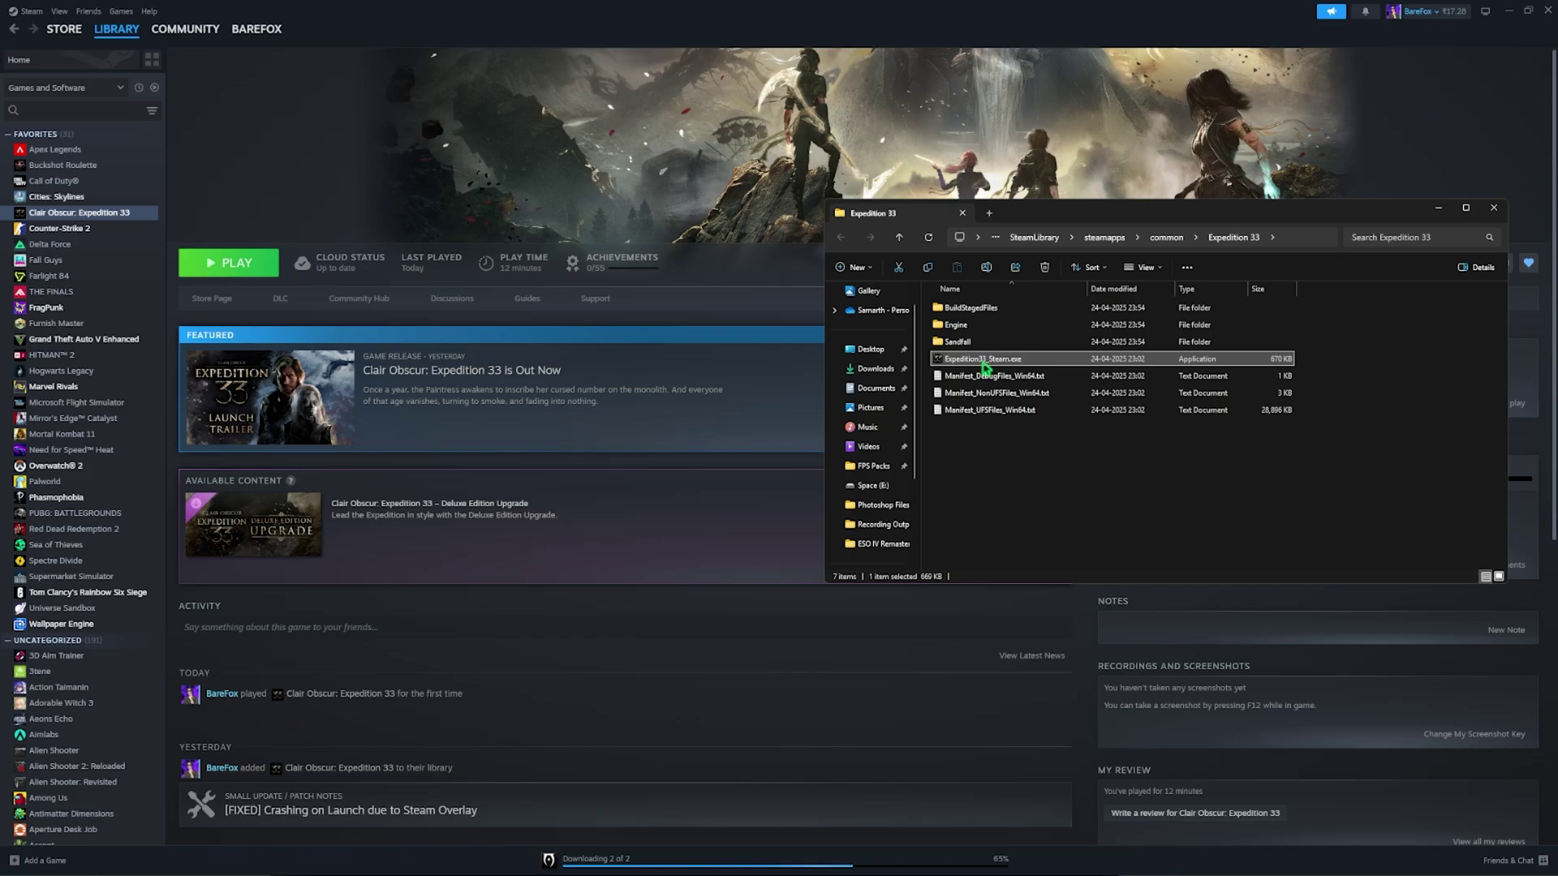
pyautogui.rightClick(1039, 363)
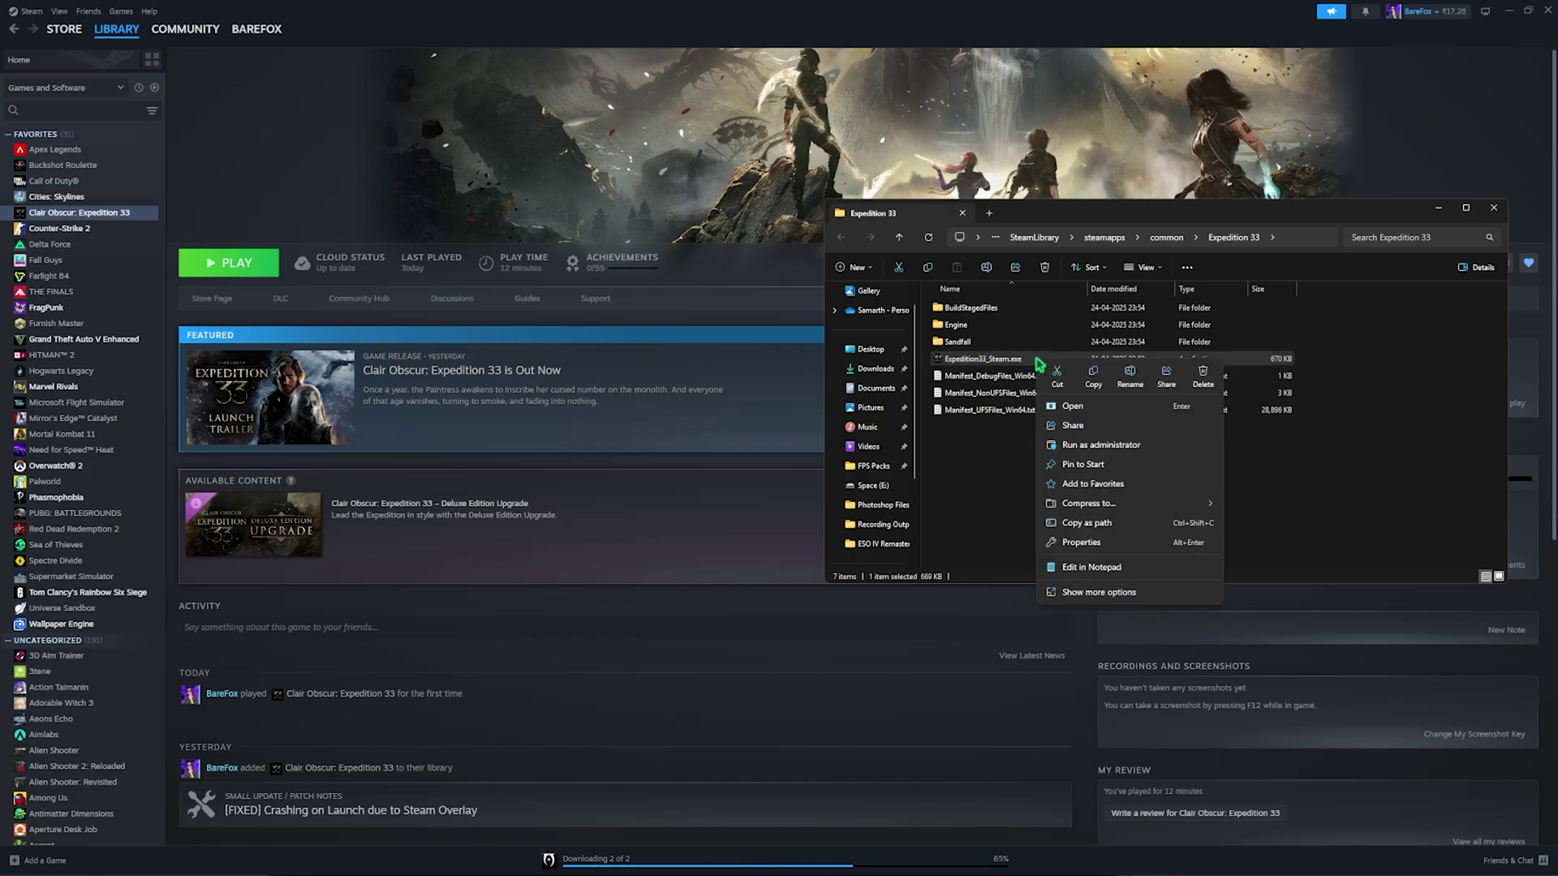
pyautogui.click(1099, 541)
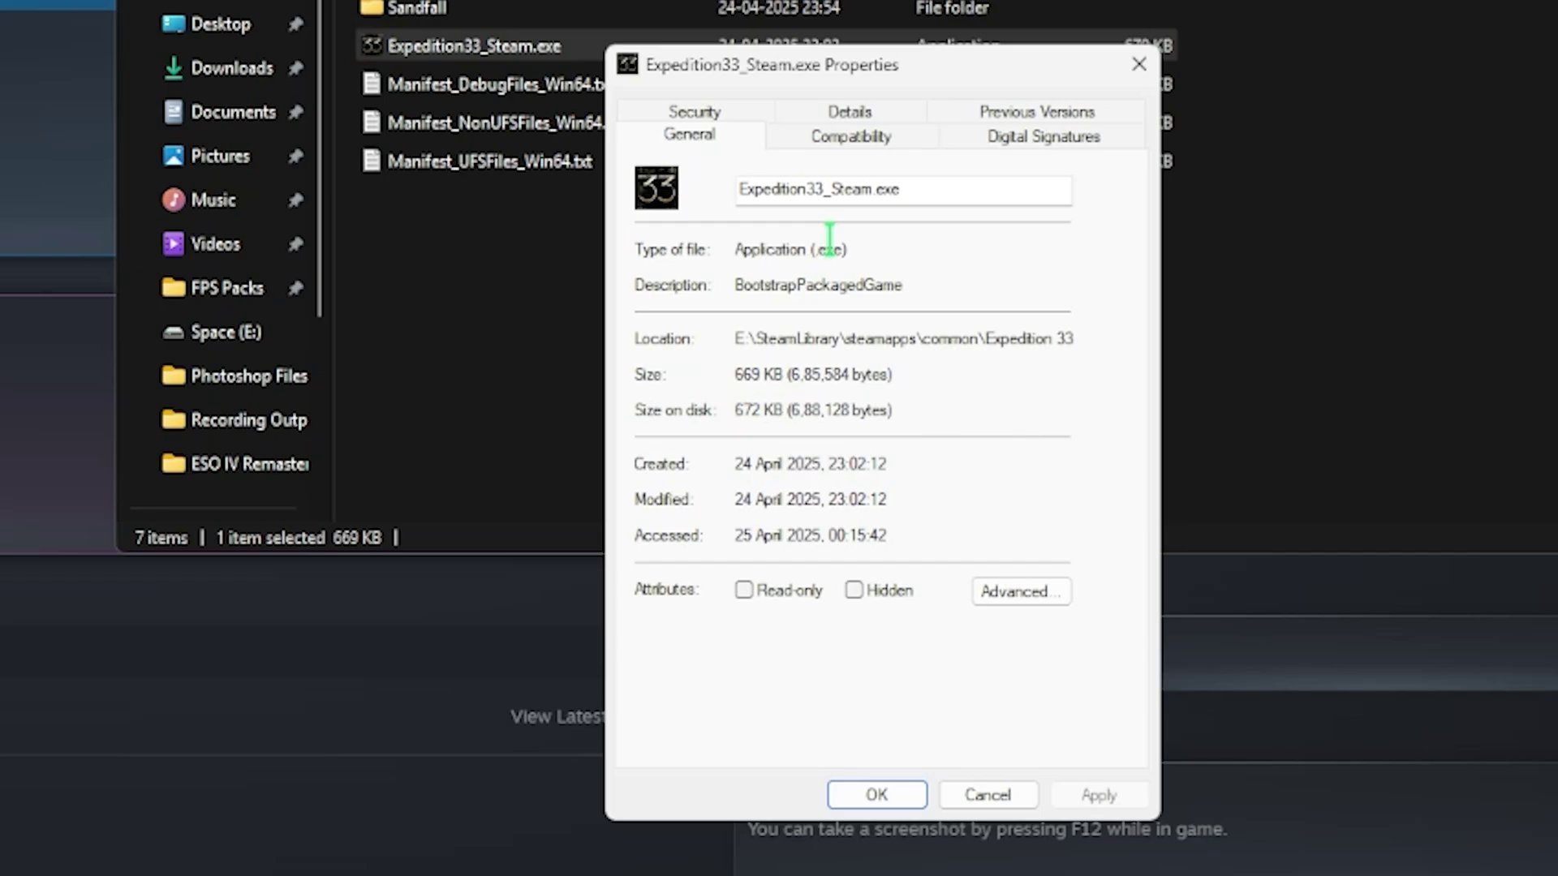
pyautogui.click(879, 144)
pyautogui.click(669, 543)
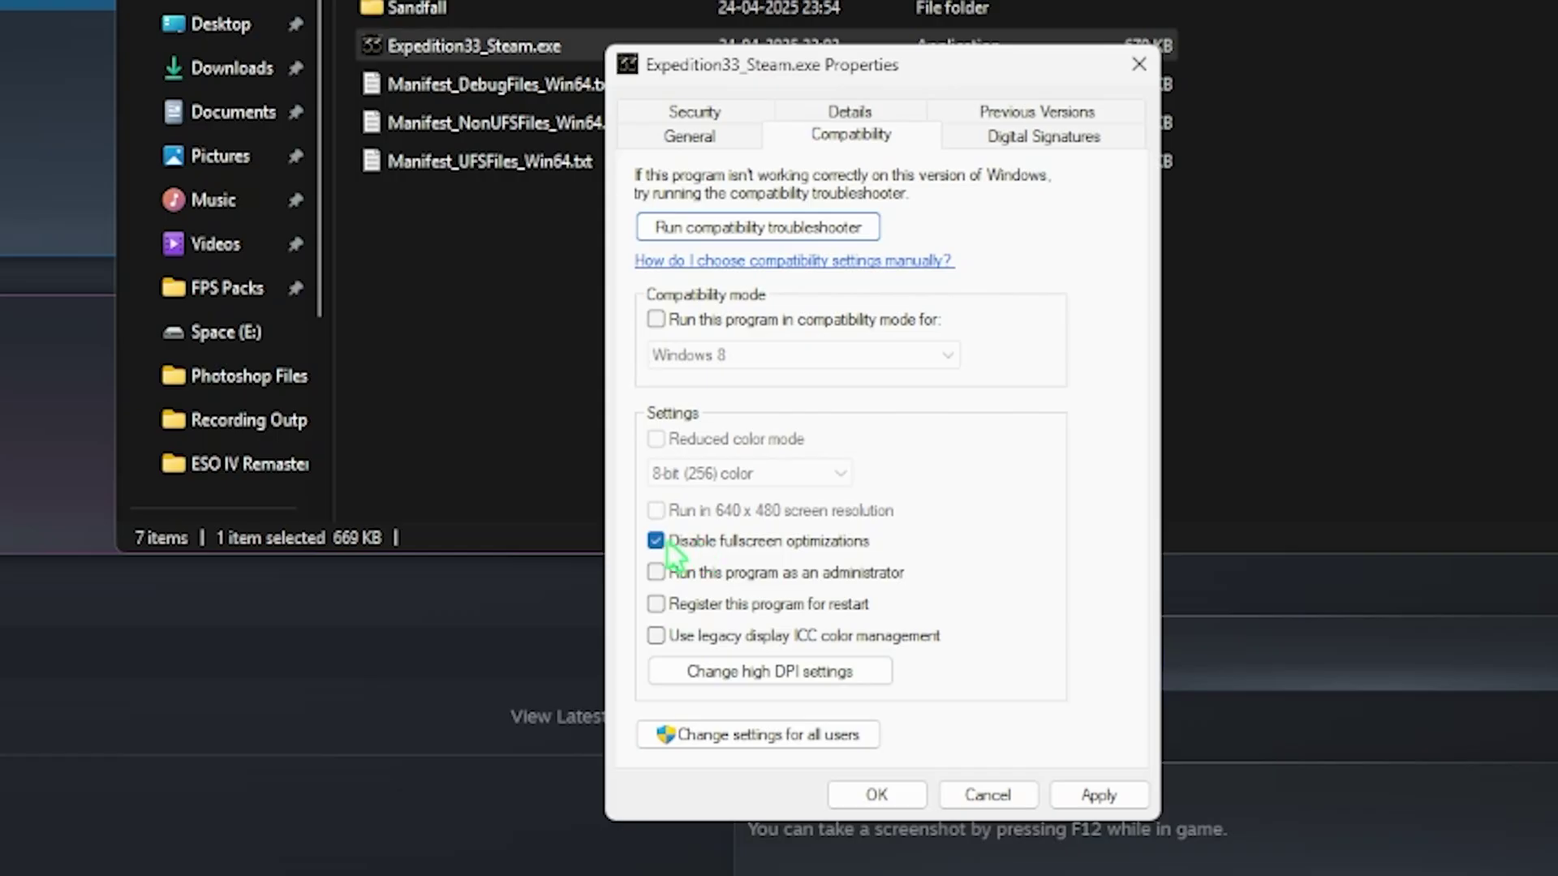
pyautogui.click(736, 673)
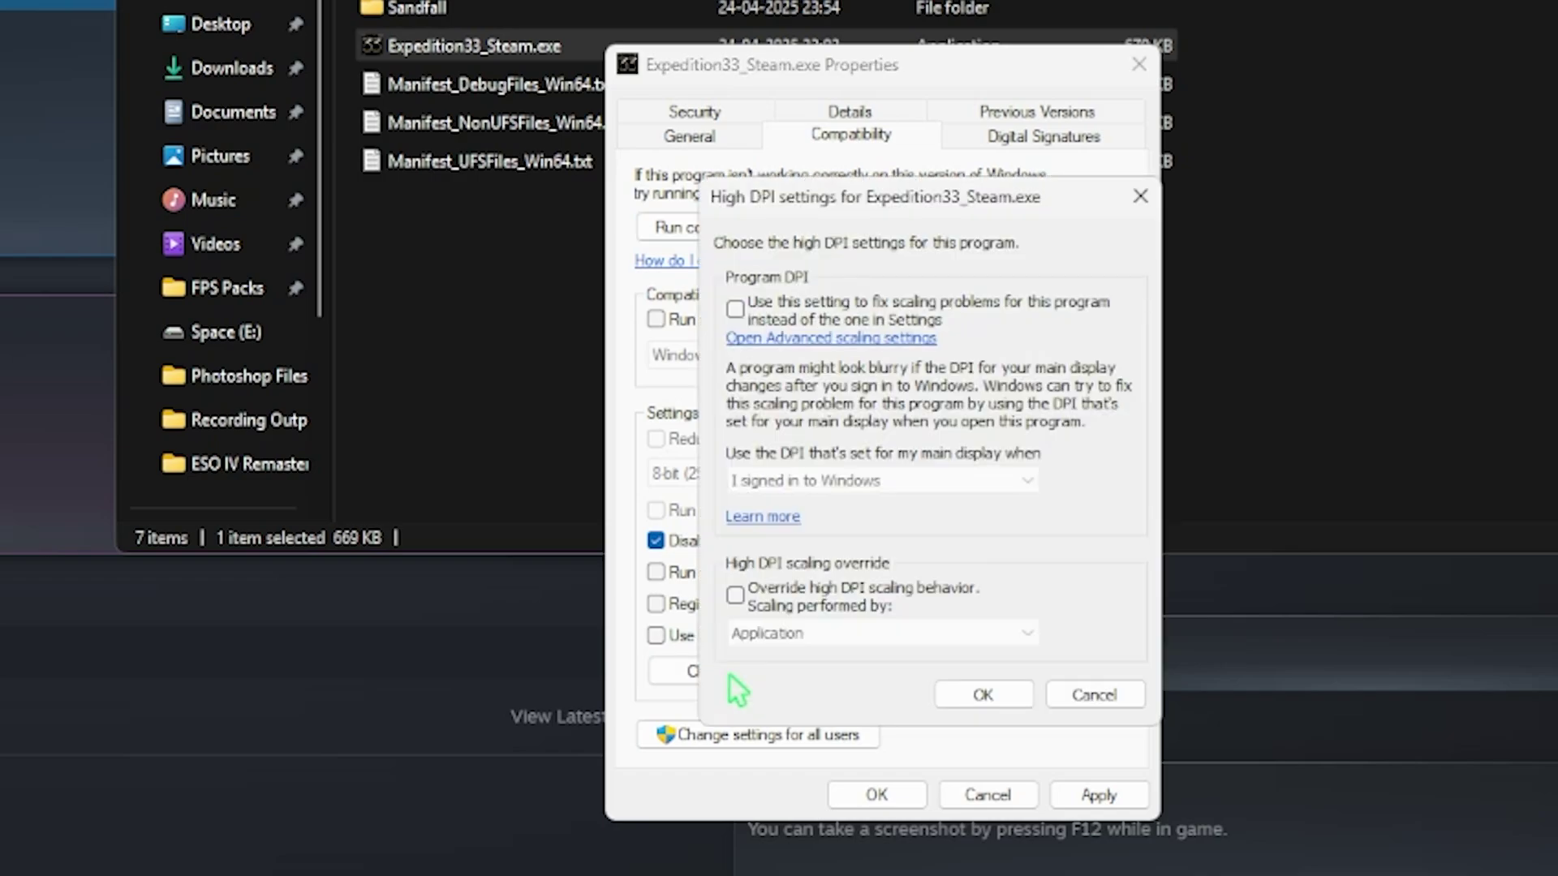
pyautogui.click(978, 691)
pyautogui.click(1098, 795)
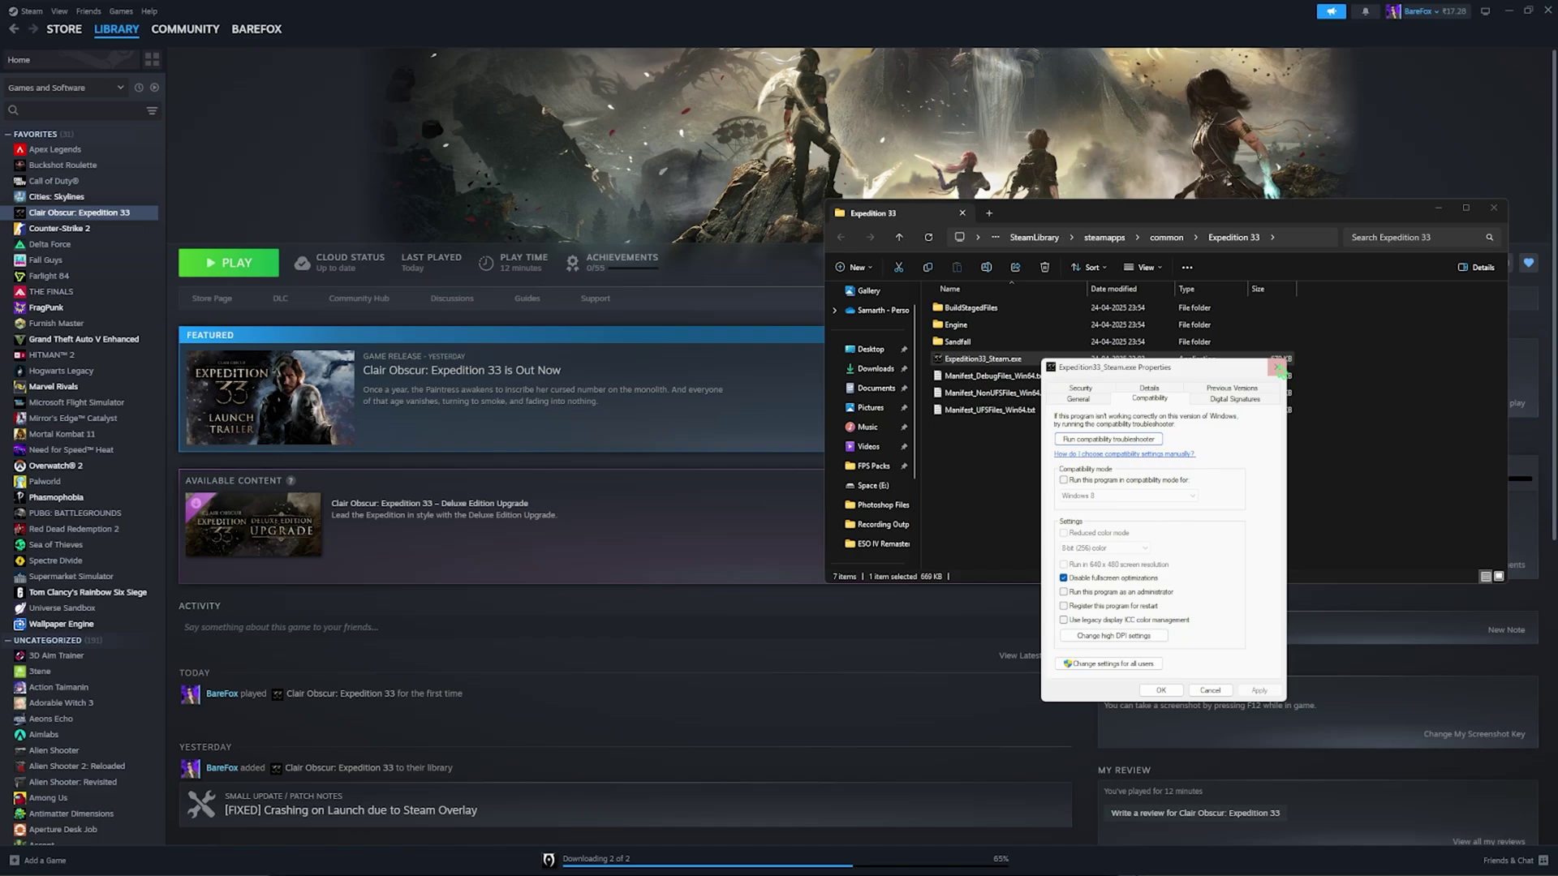
pyautogui.click(876, 794)
# Step: Apply the high DPI scaling override to Sandfall\Binaries\Win64\SandFall-Win64-Shipping.exe's compatibility settings
pyautogui.doubleClick(973, 342)
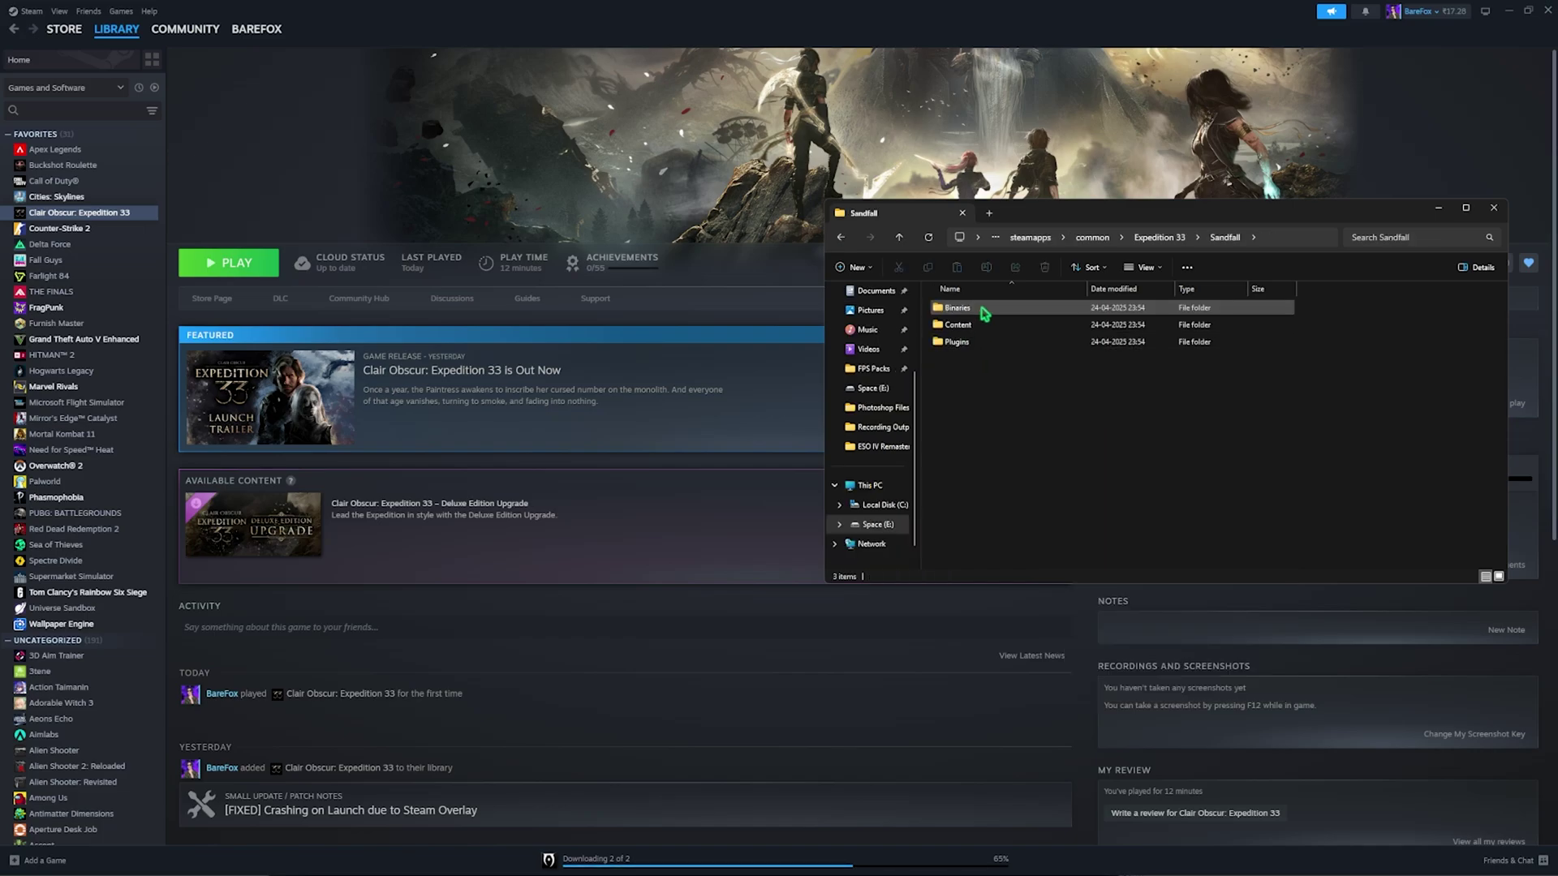
pyautogui.doubleClick(983, 308)
pyautogui.doubleClick(984, 309)
pyautogui.click(991, 362)
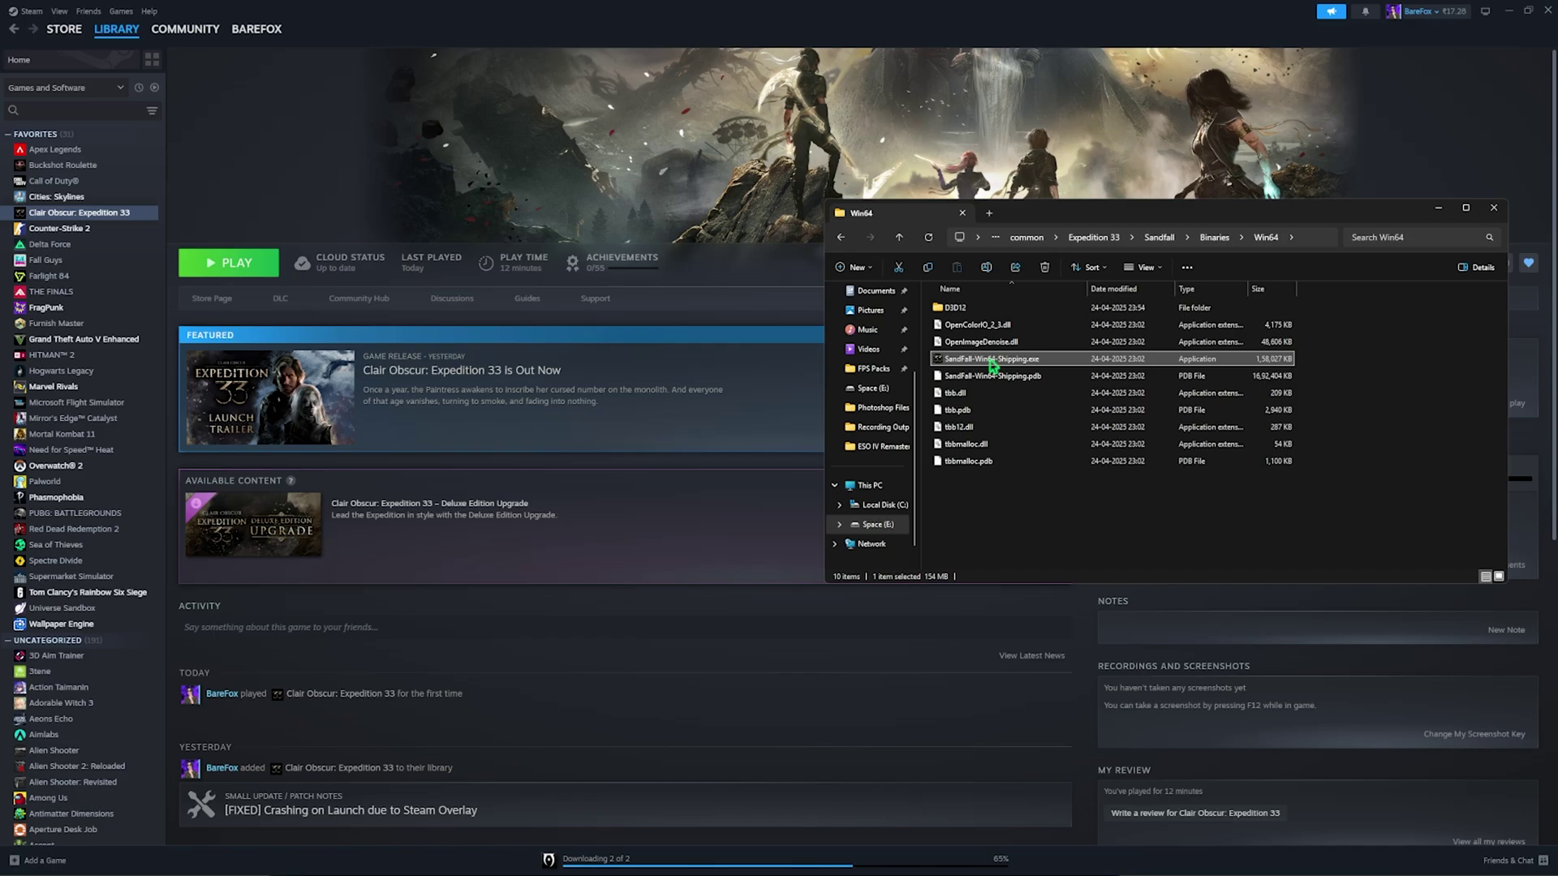
pyautogui.rightClick(1007, 360)
pyautogui.click(1070, 541)
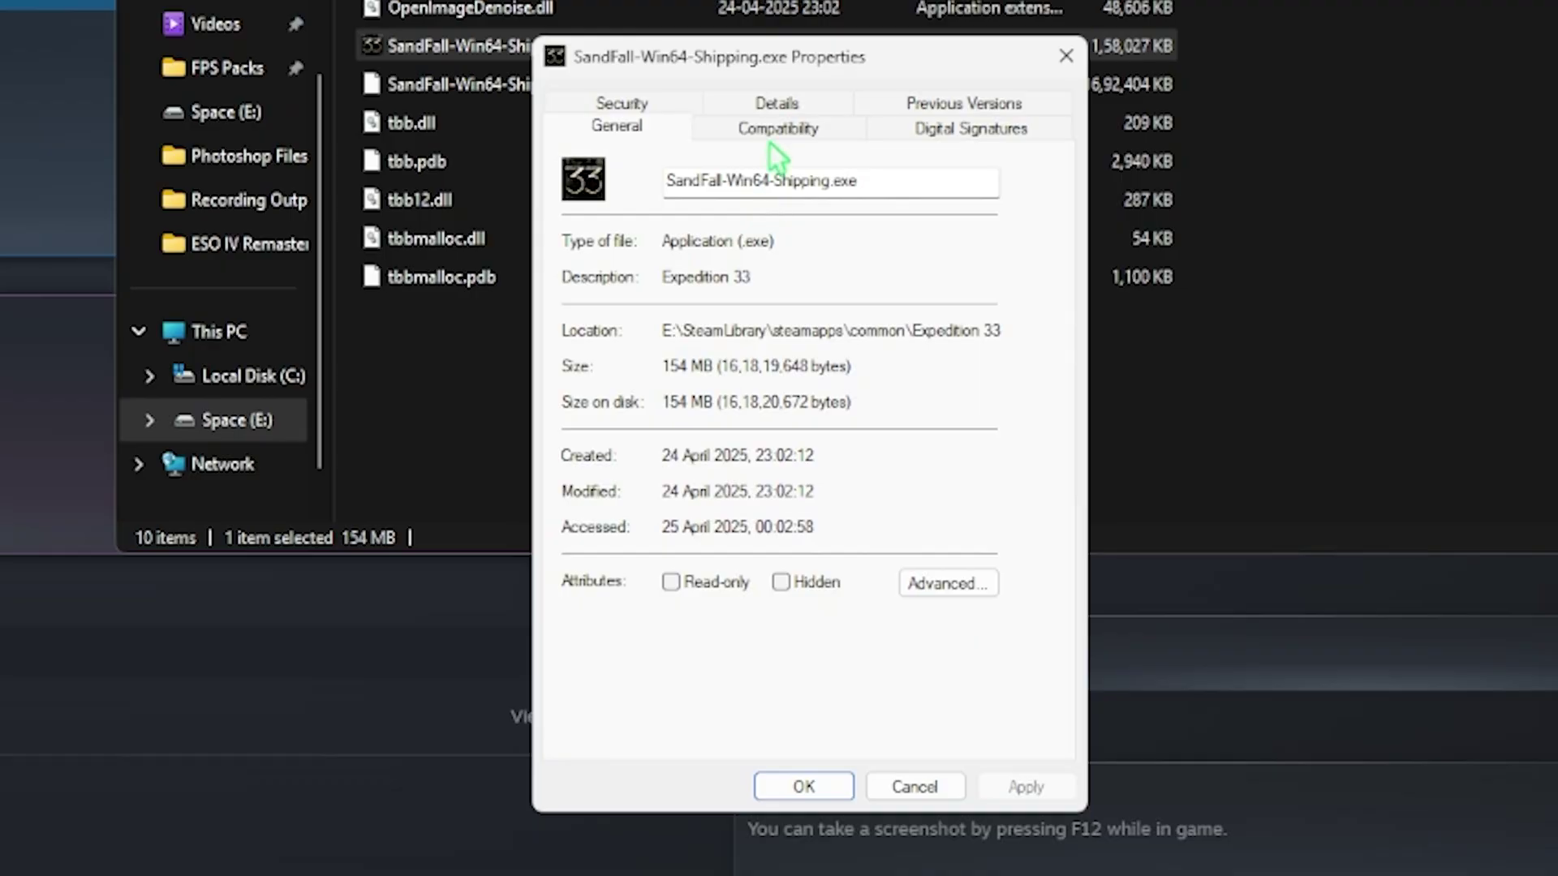
pyautogui.click(1117, 393)
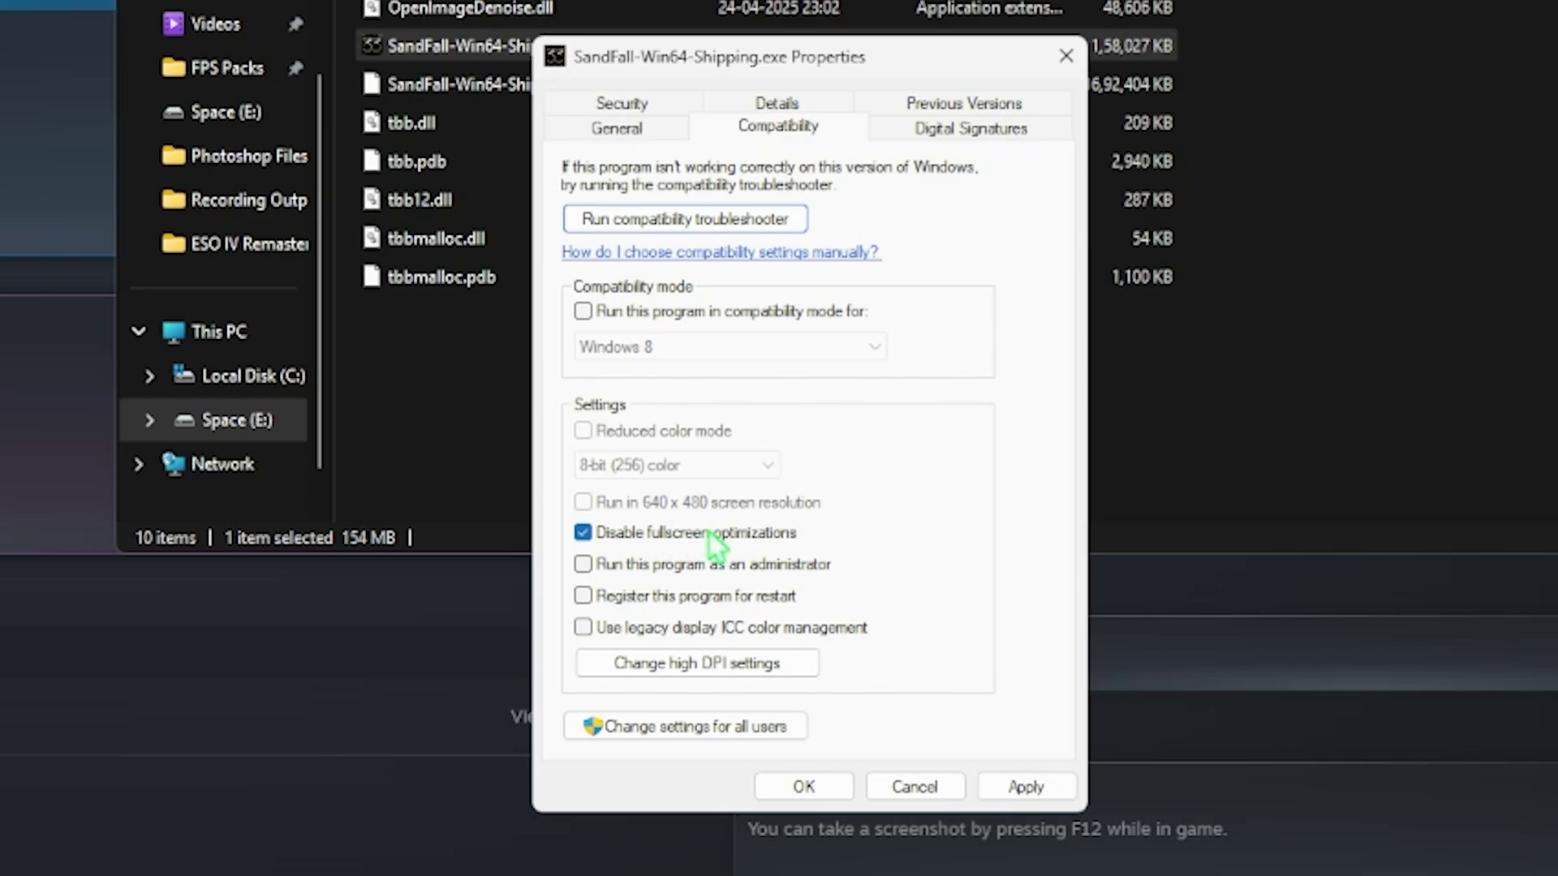
pyautogui.click(689, 663)
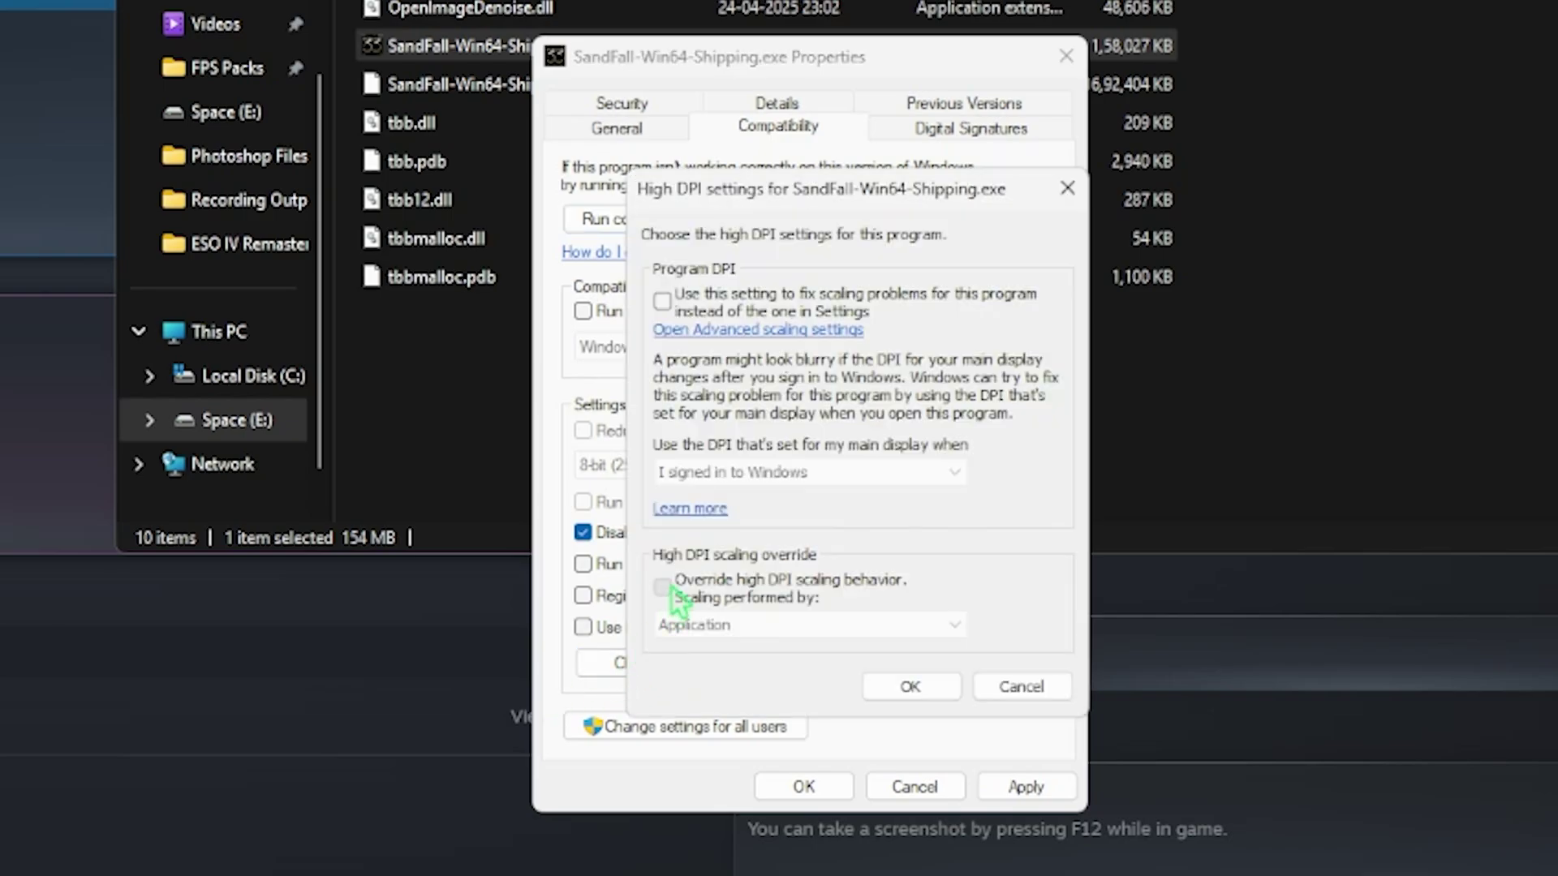
pyautogui.click(910, 686)
pyautogui.click(1025, 787)
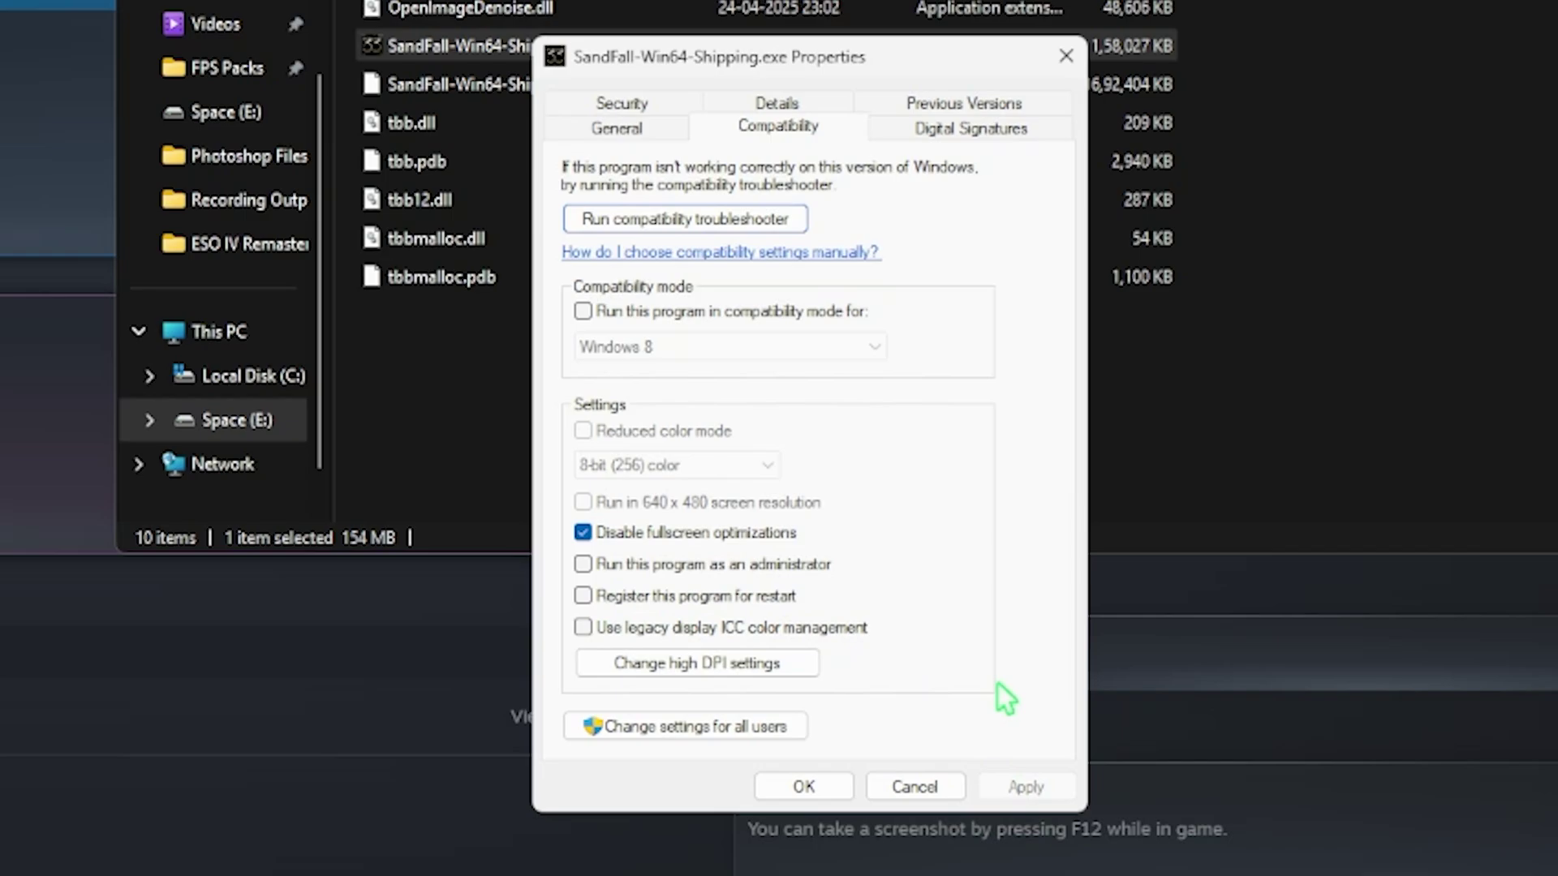
pyautogui.click(1065, 56)
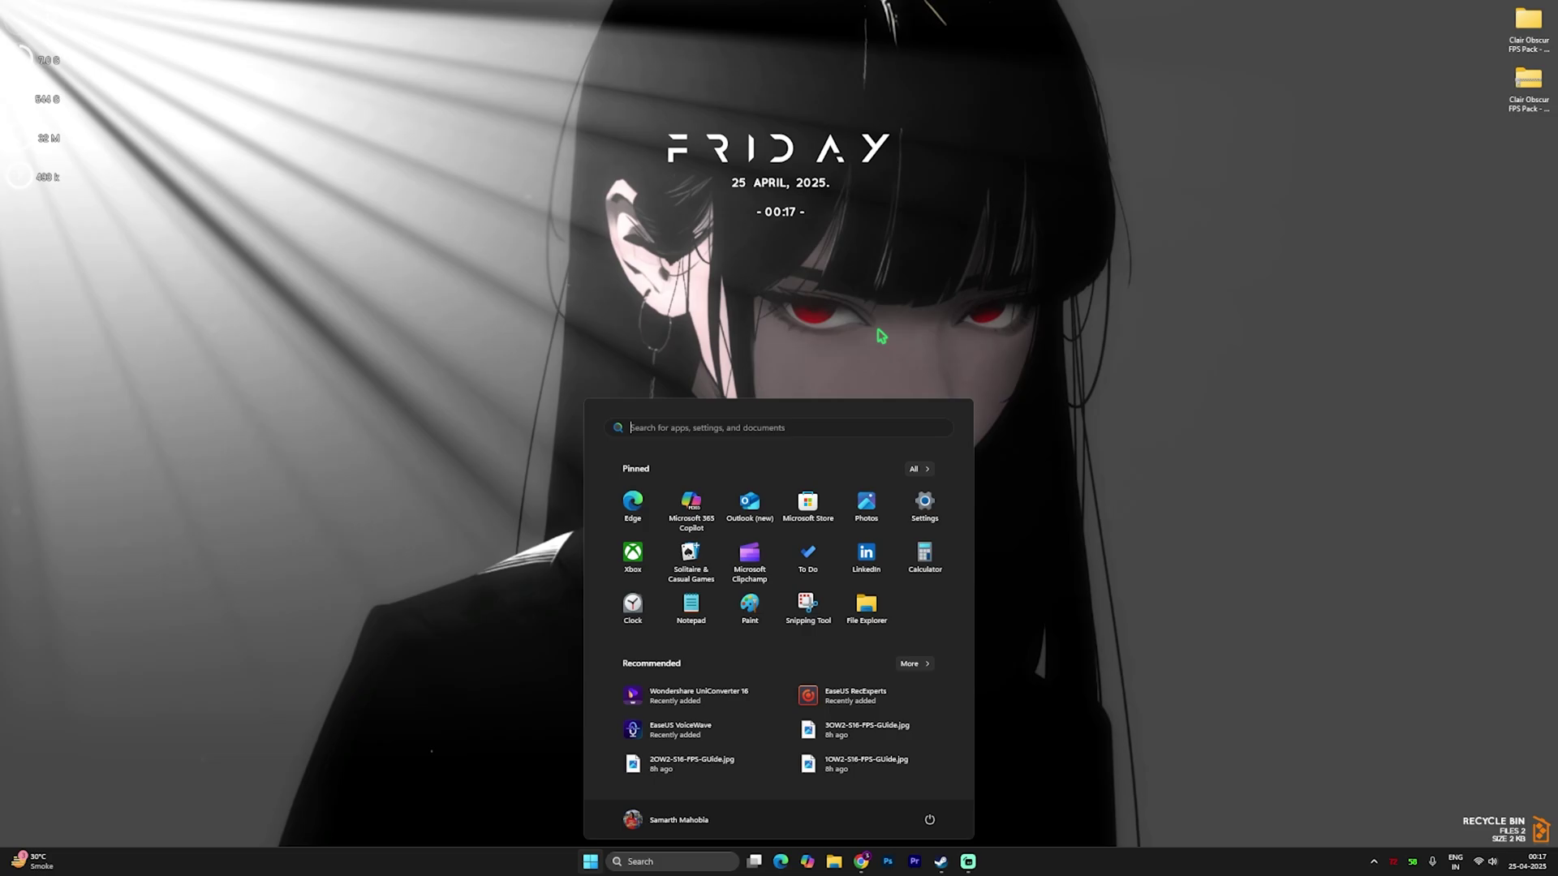
# Step: Open the Group Policy editor and select App Privacy's 'Let Windows apps run in the background' policy
pyautogui.write('group')
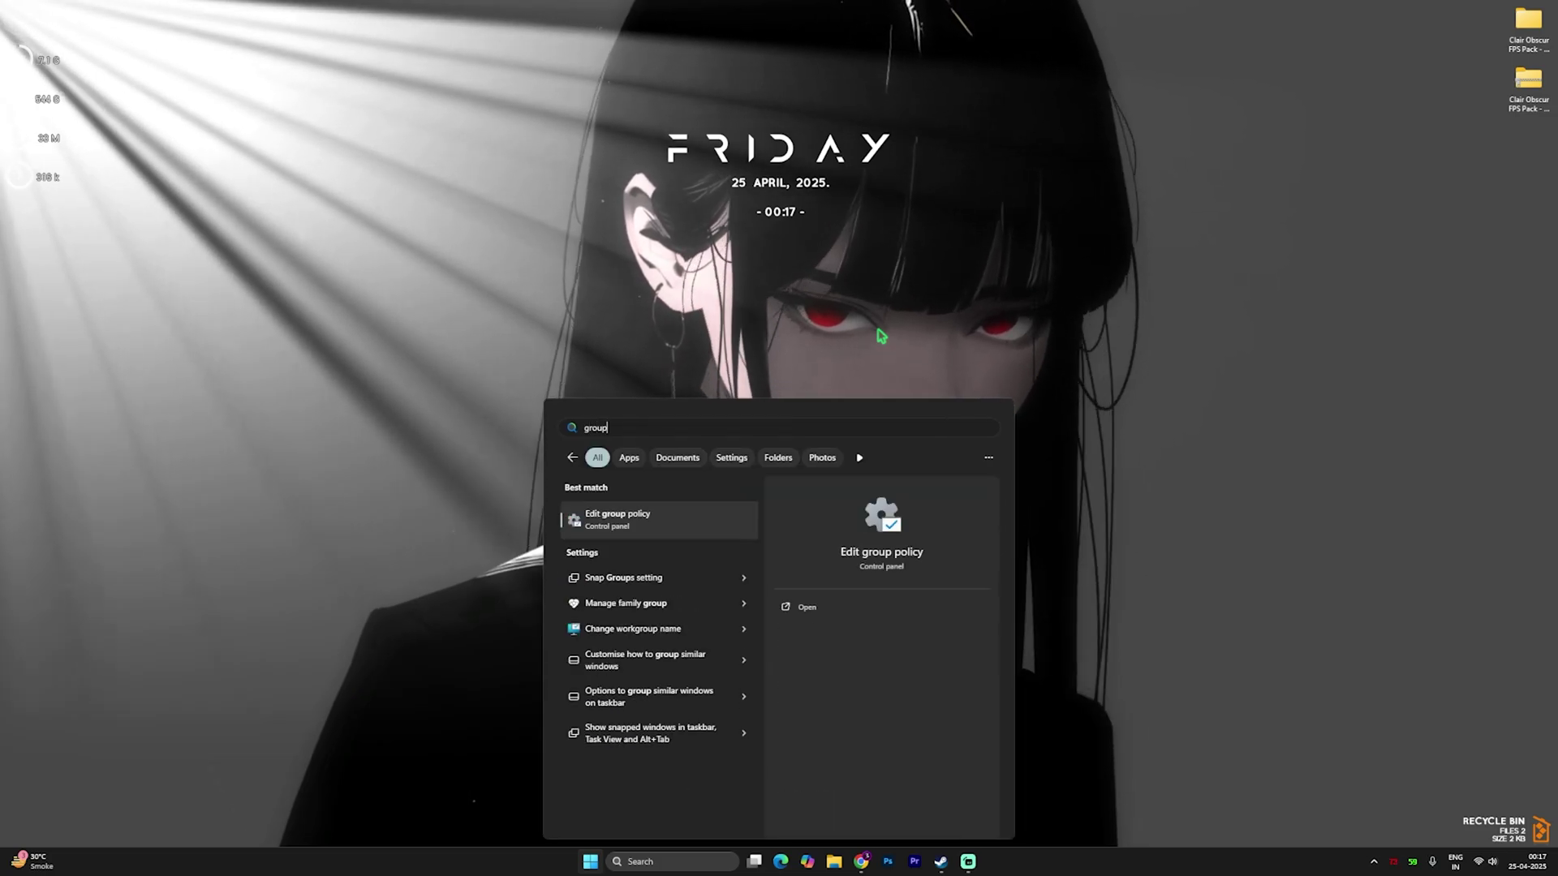
pyautogui.click(689, 524)
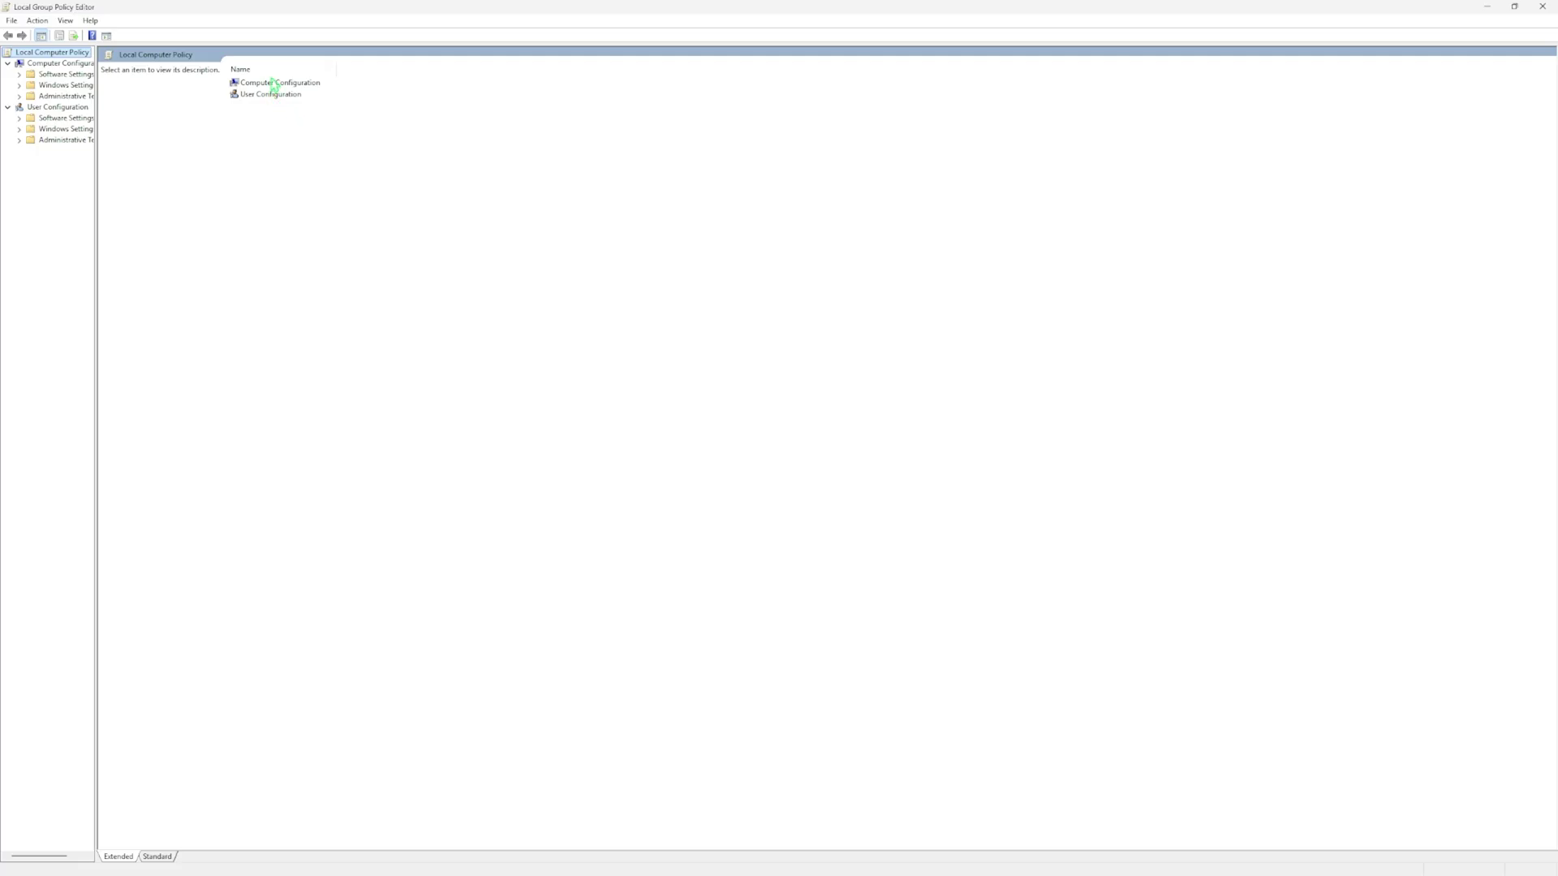
pyautogui.doubleClick(273, 83)
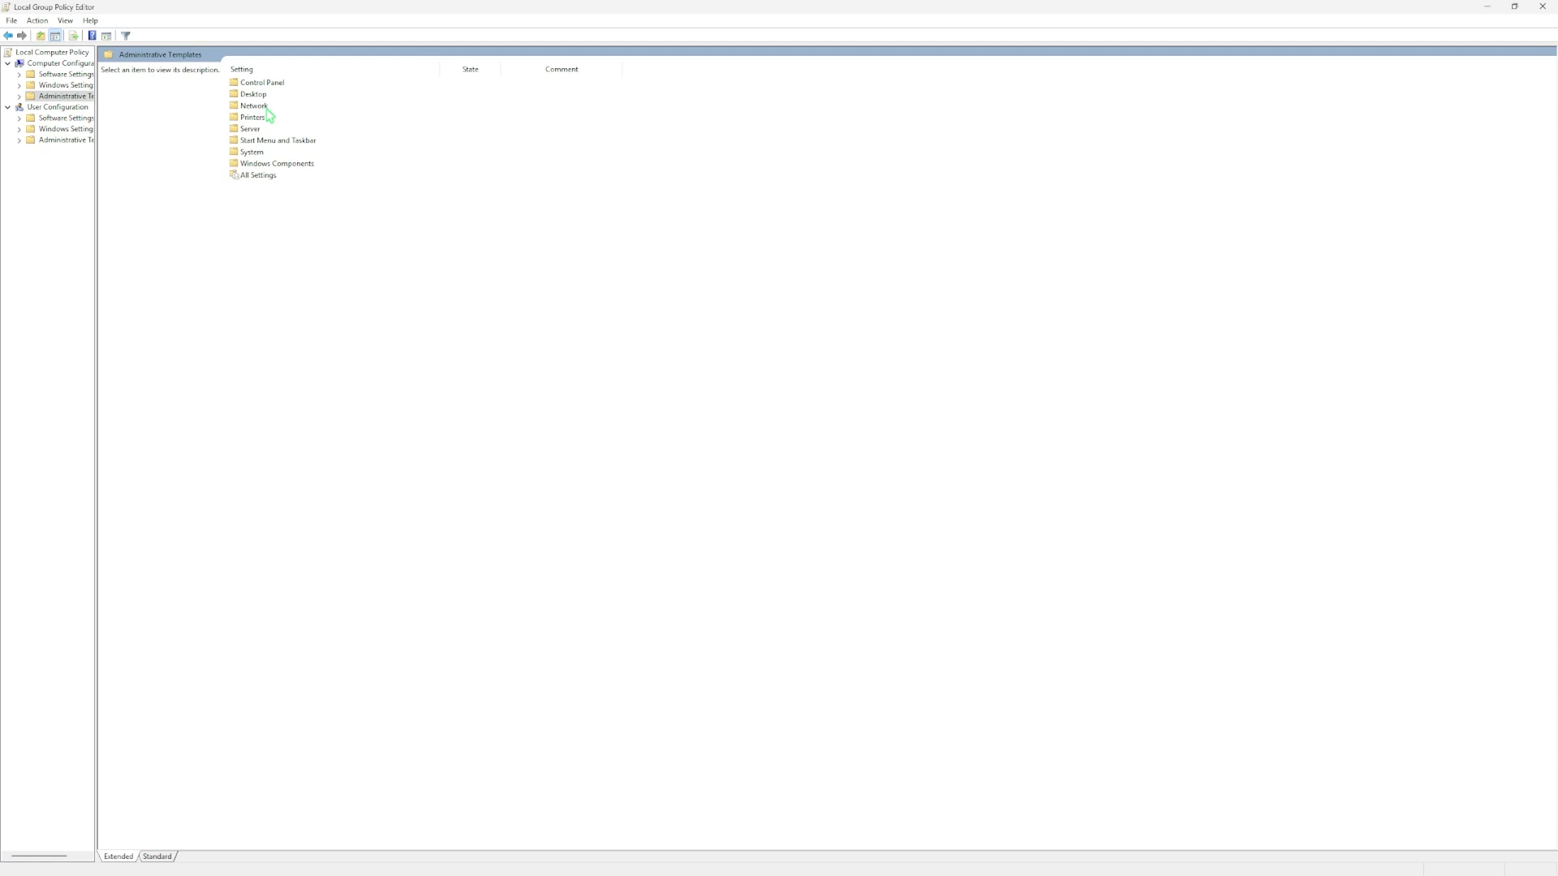
pyautogui.doubleClick(265, 164)
pyautogui.doubleClick(267, 130)
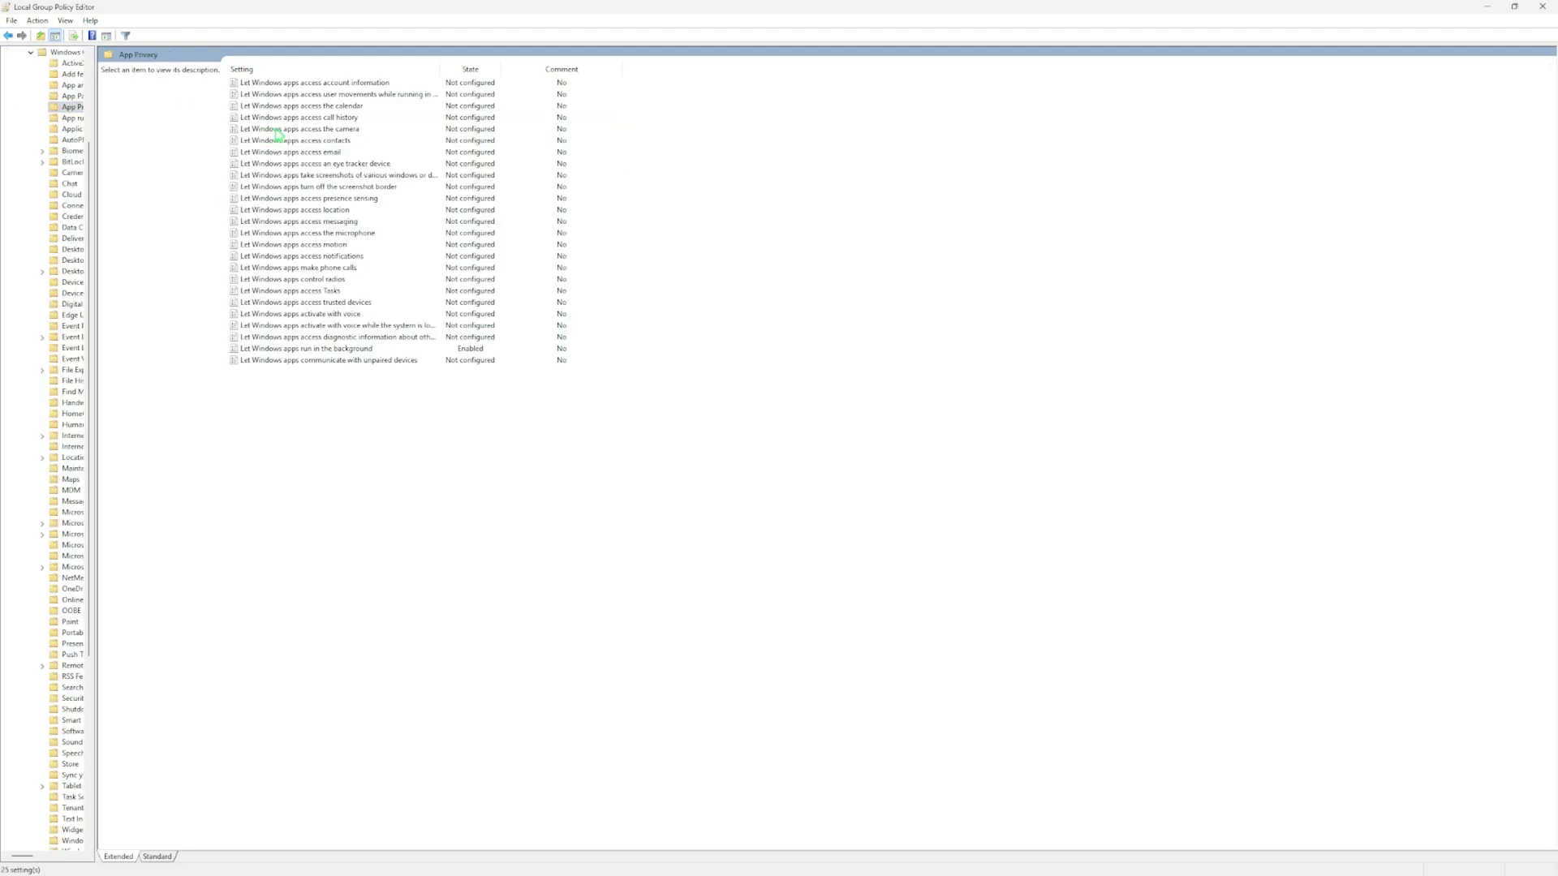
pyautogui.click(320, 349)
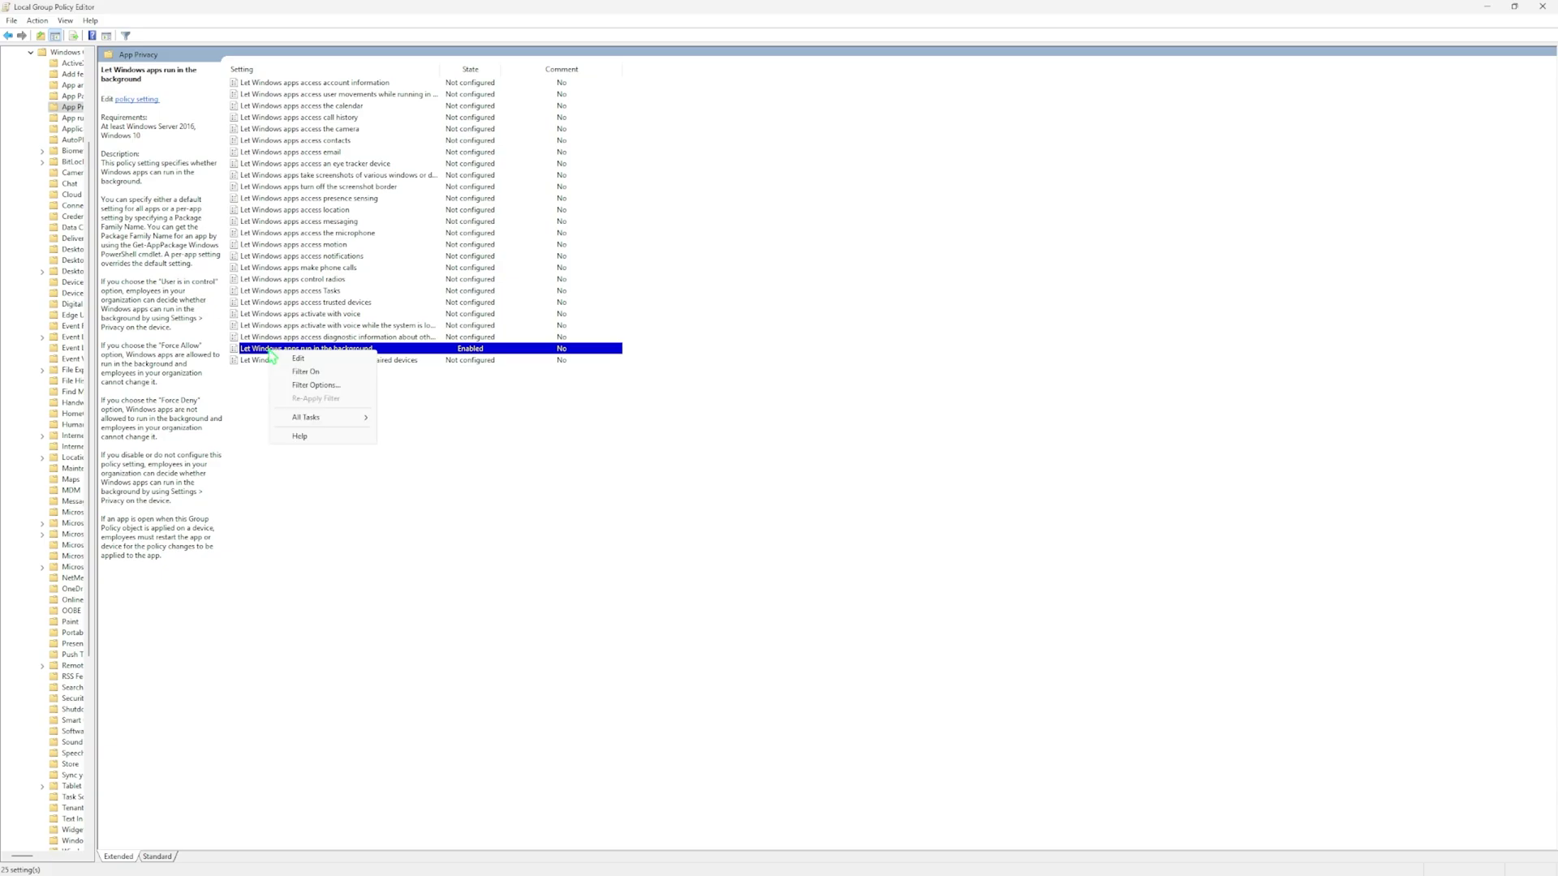
# Step: Enable the policy with Force Deny as the default for all apps
pyautogui.press('Return')
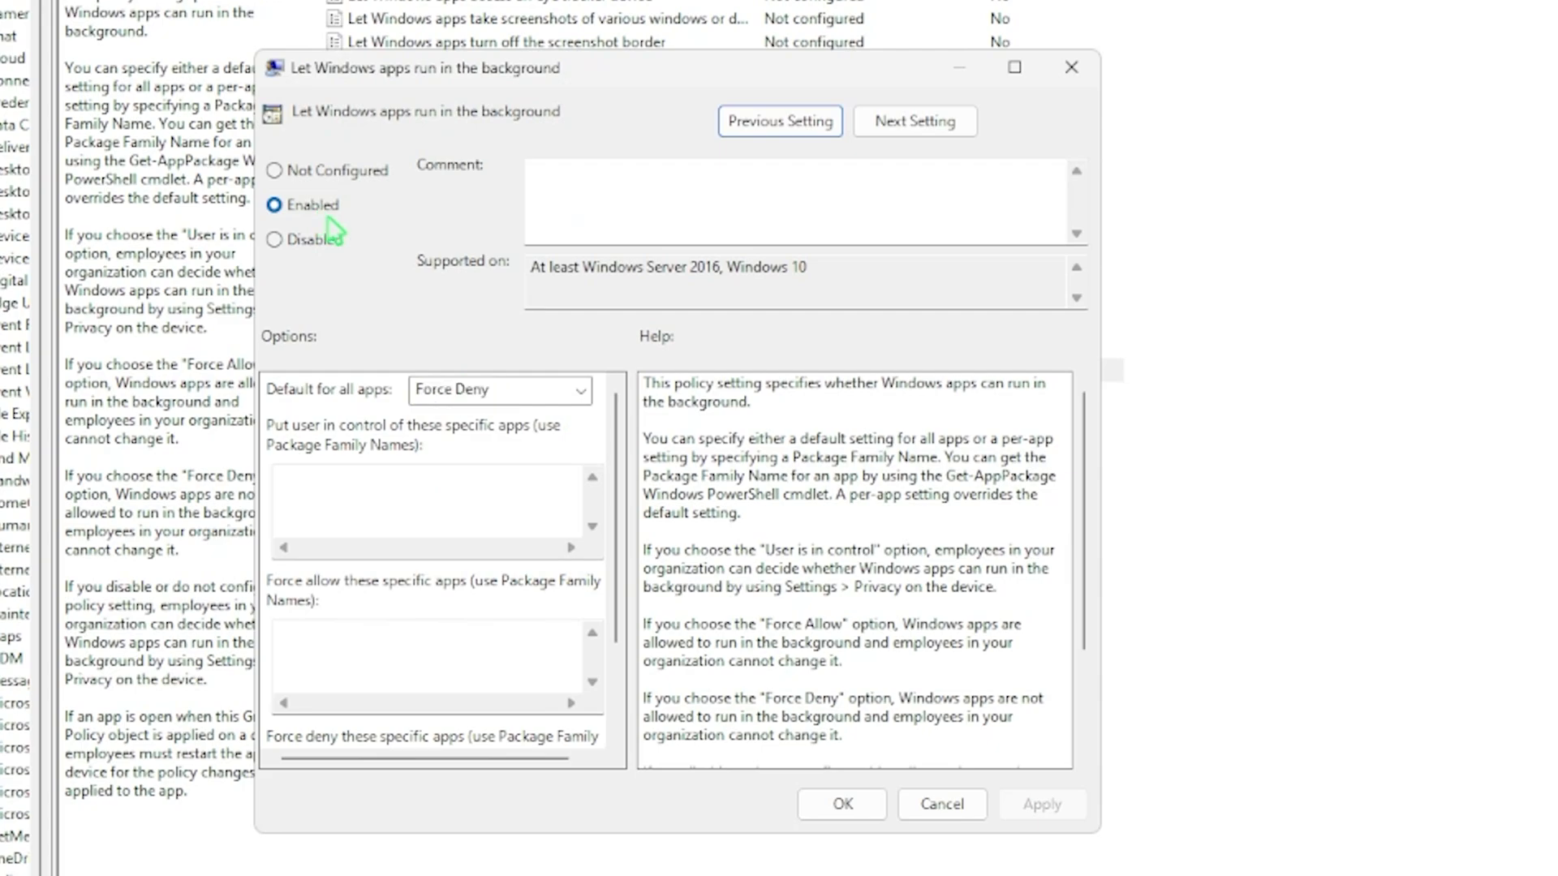
pyautogui.click(513, 391)
pyautogui.click(455, 462)
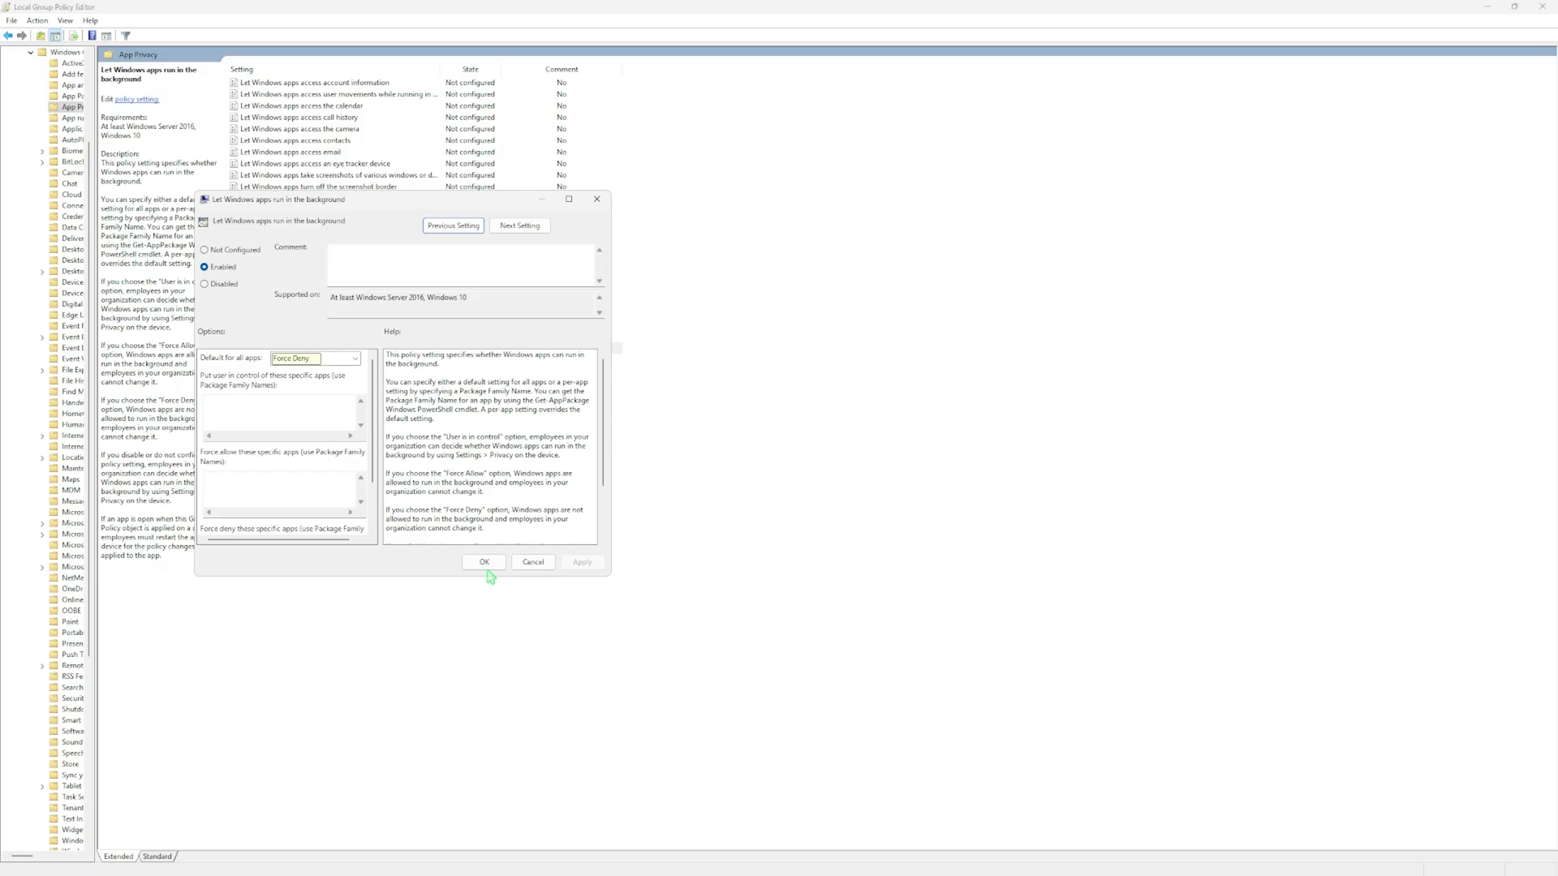
pyautogui.click(842, 804)
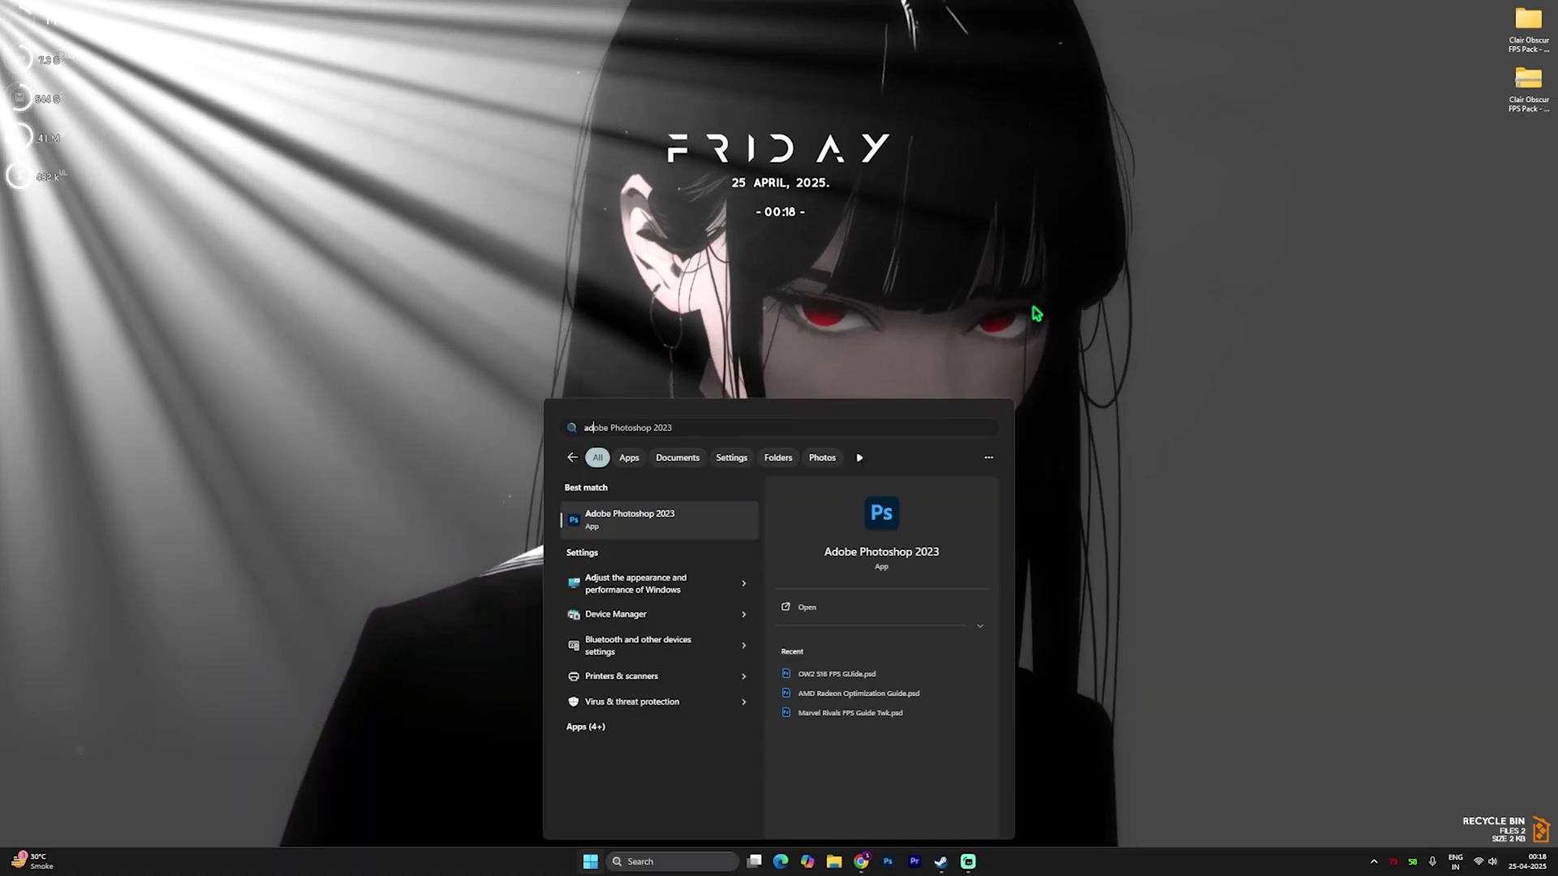
# Step: Open the Windows visual performance settings from the search result
pyautogui.press('Return')
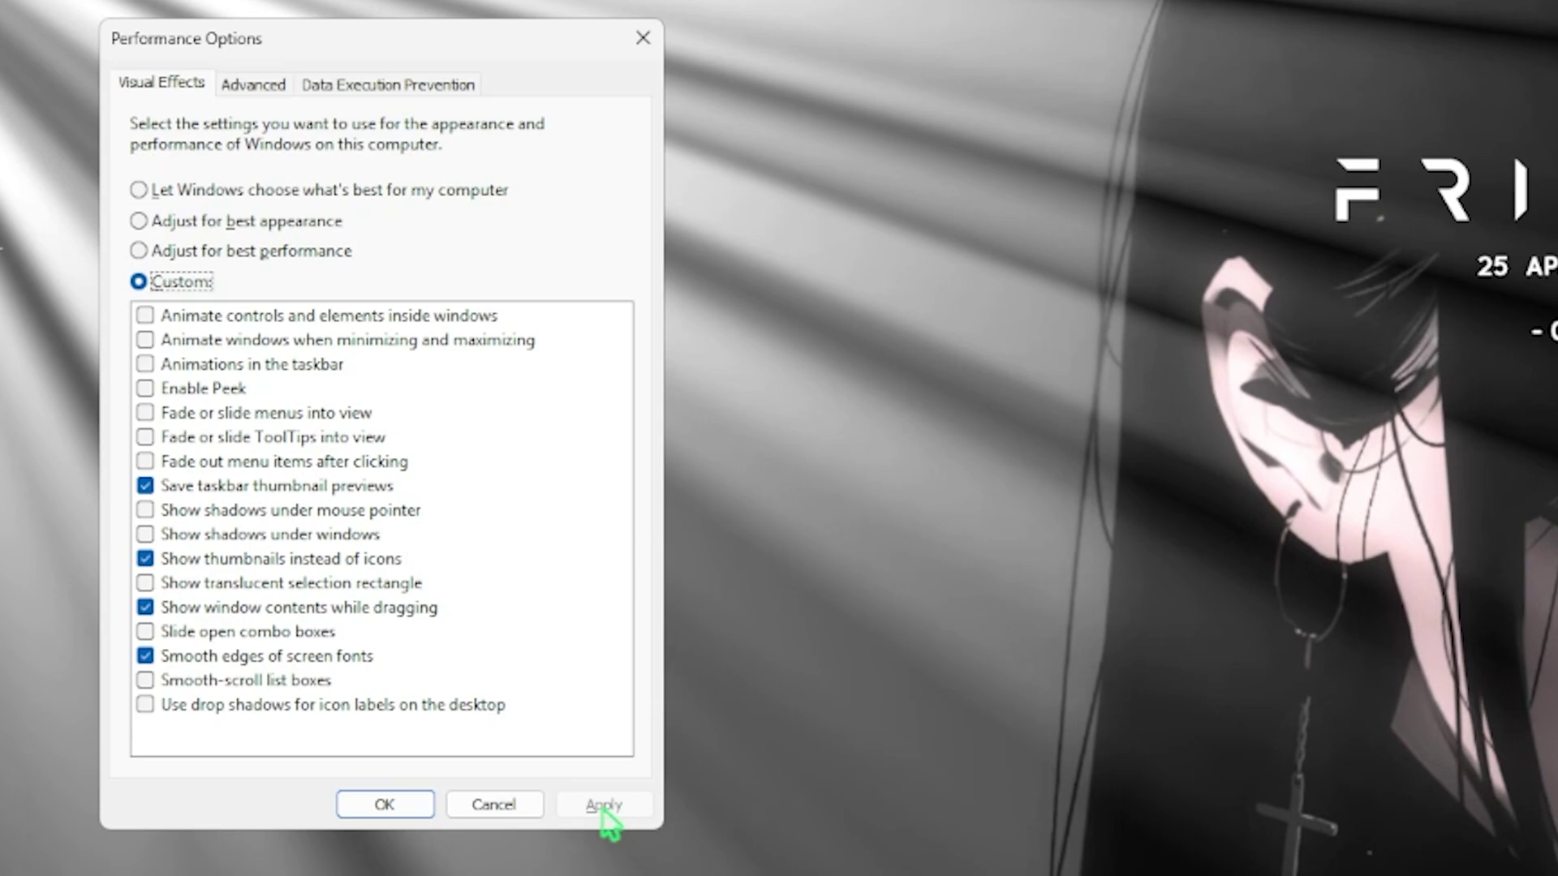
# Step: Turn off automatic paging file management and give C: a custom 1024 MB initial size
pyautogui.click(254, 86)
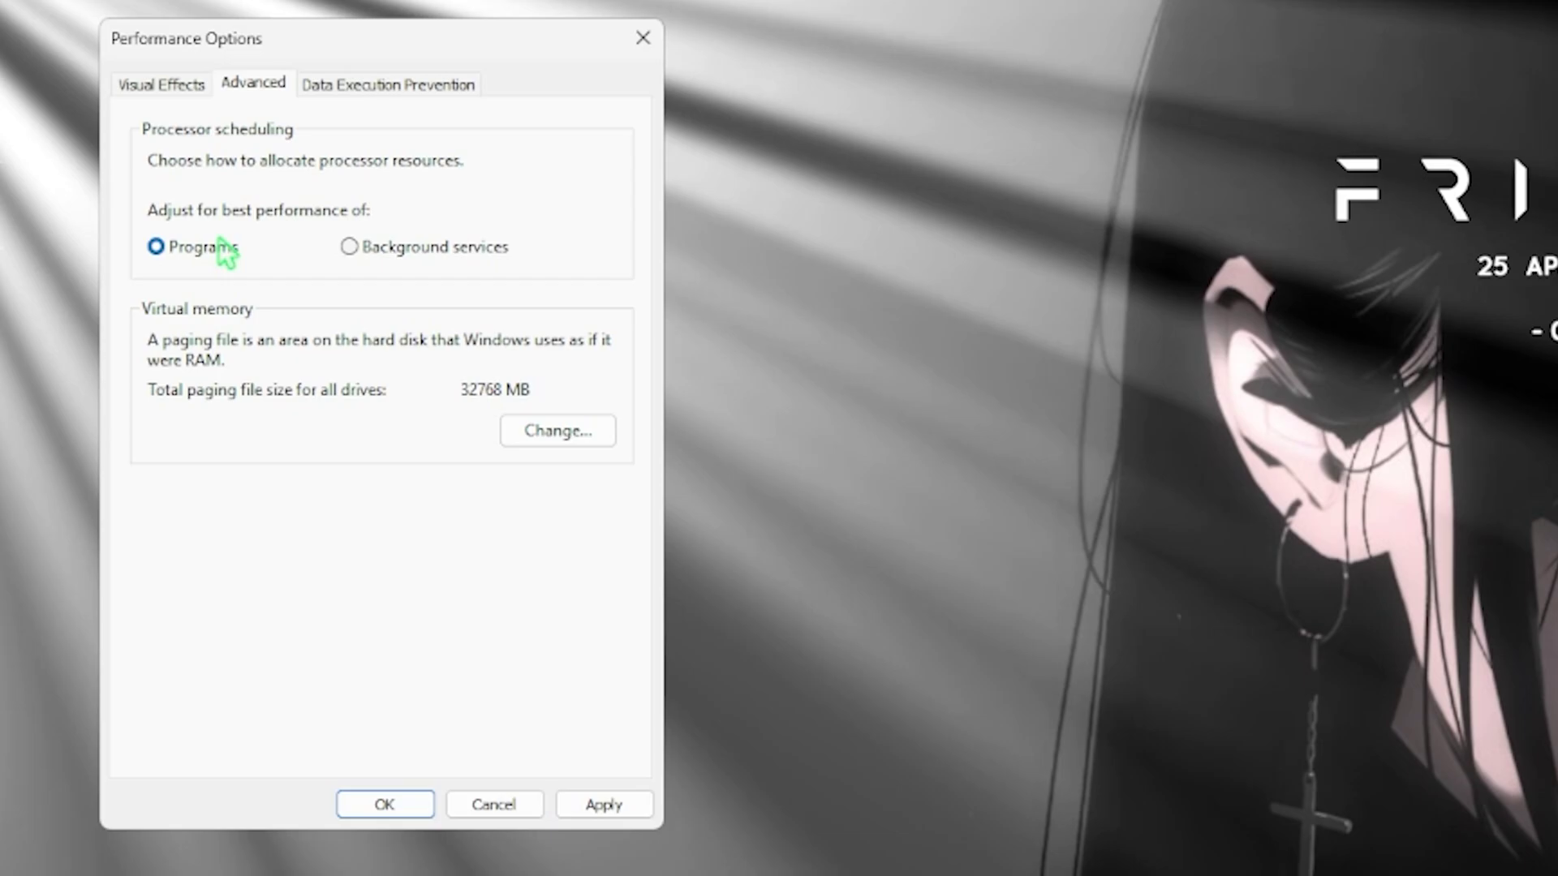
pyautogui.click(536, 431)
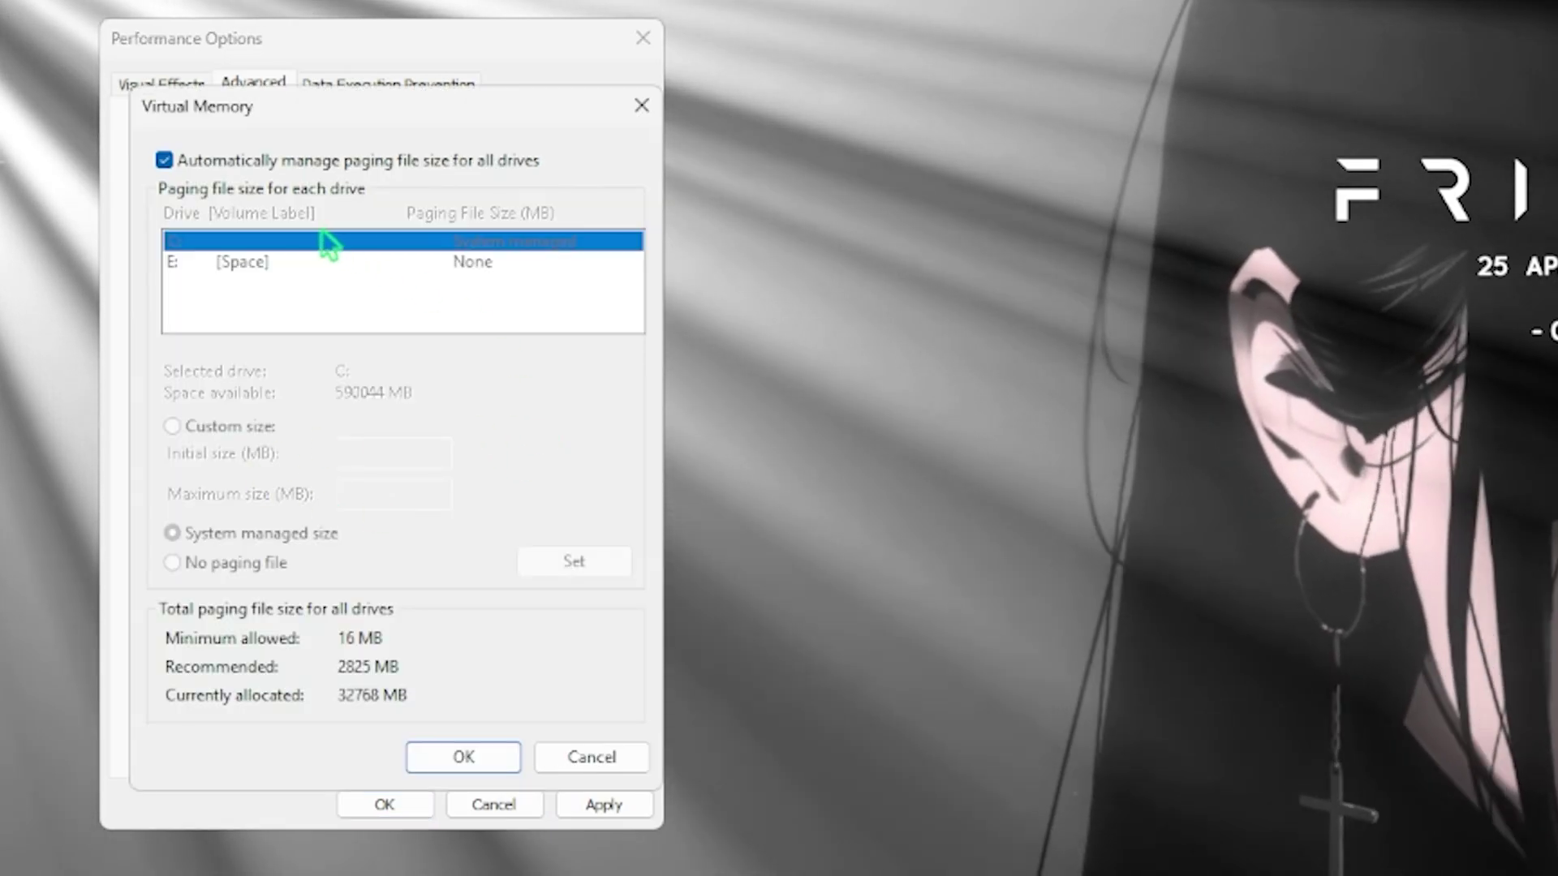
pyautogui.click(192, 162)
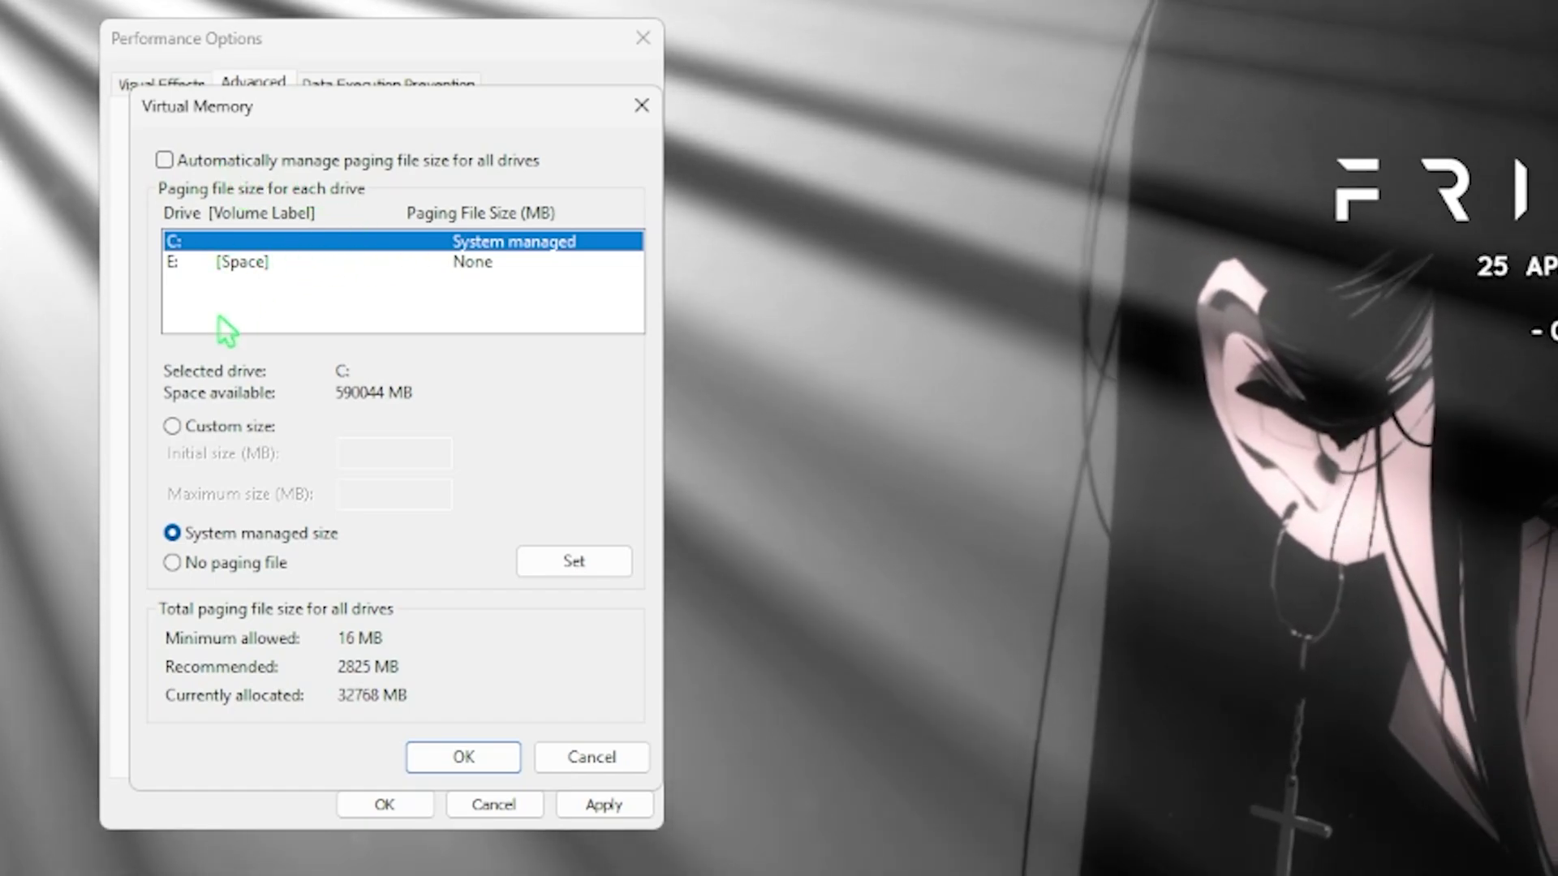
pyautogui.click(235, 430)
pyautogui.click(415, 448)
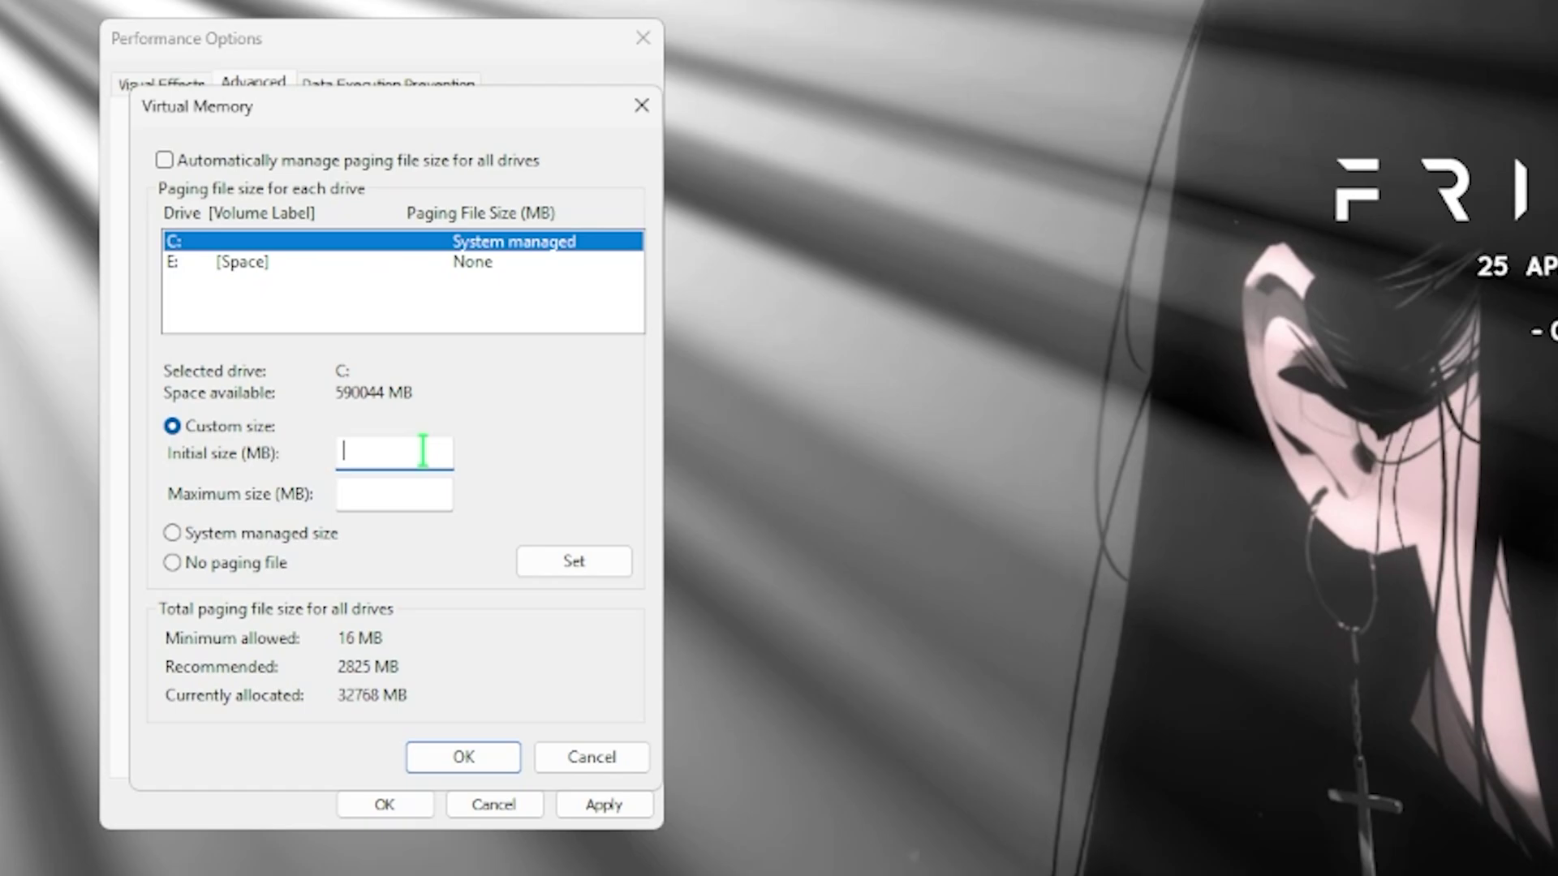
pyautogui.write('102')
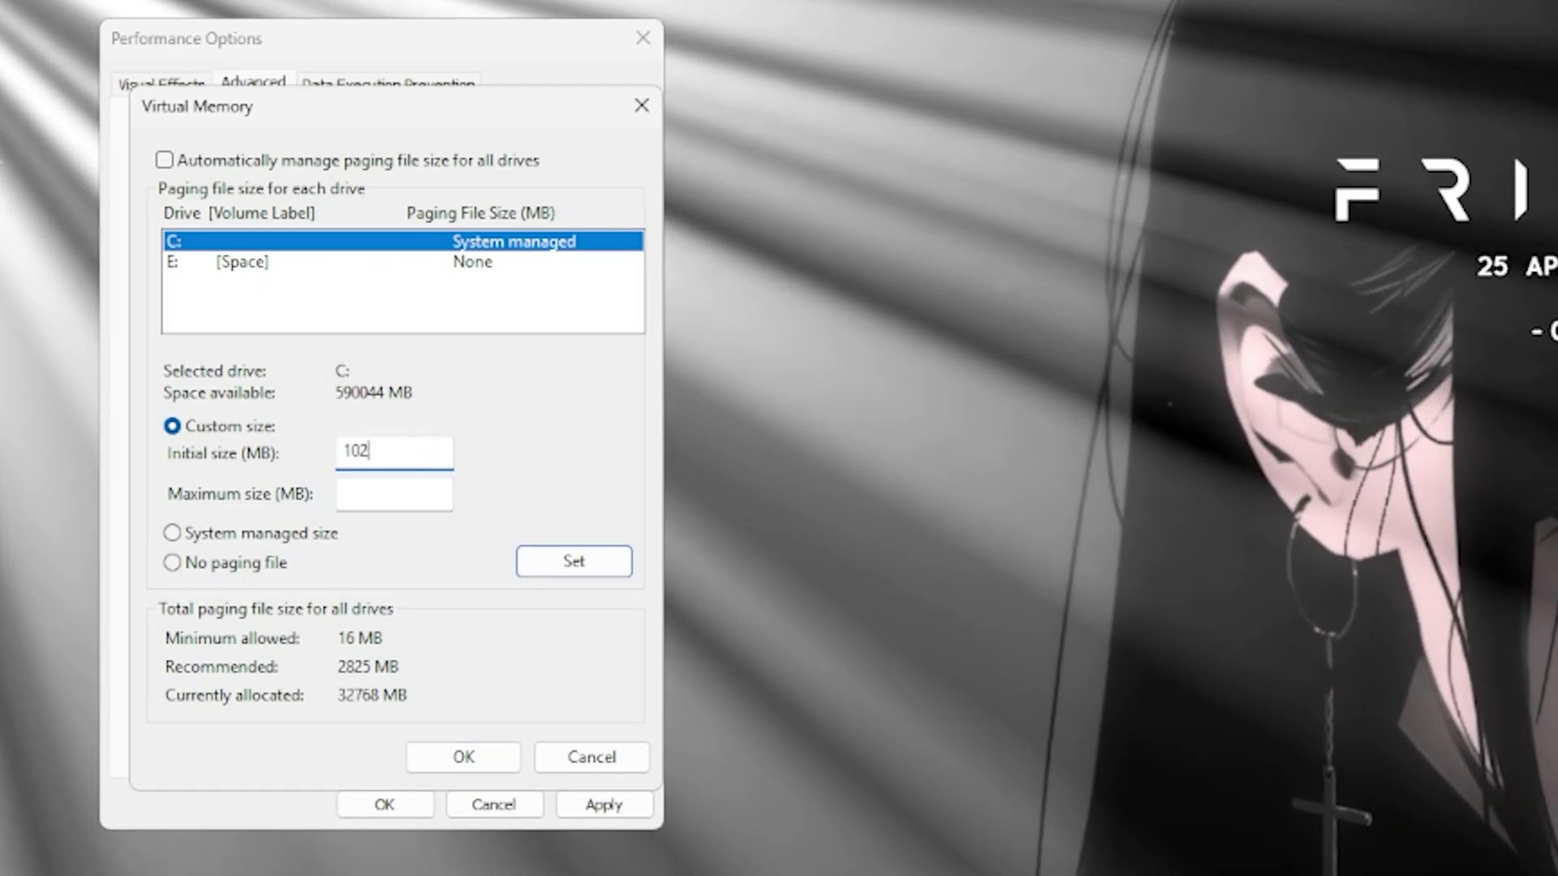
pyautogui.write('4')
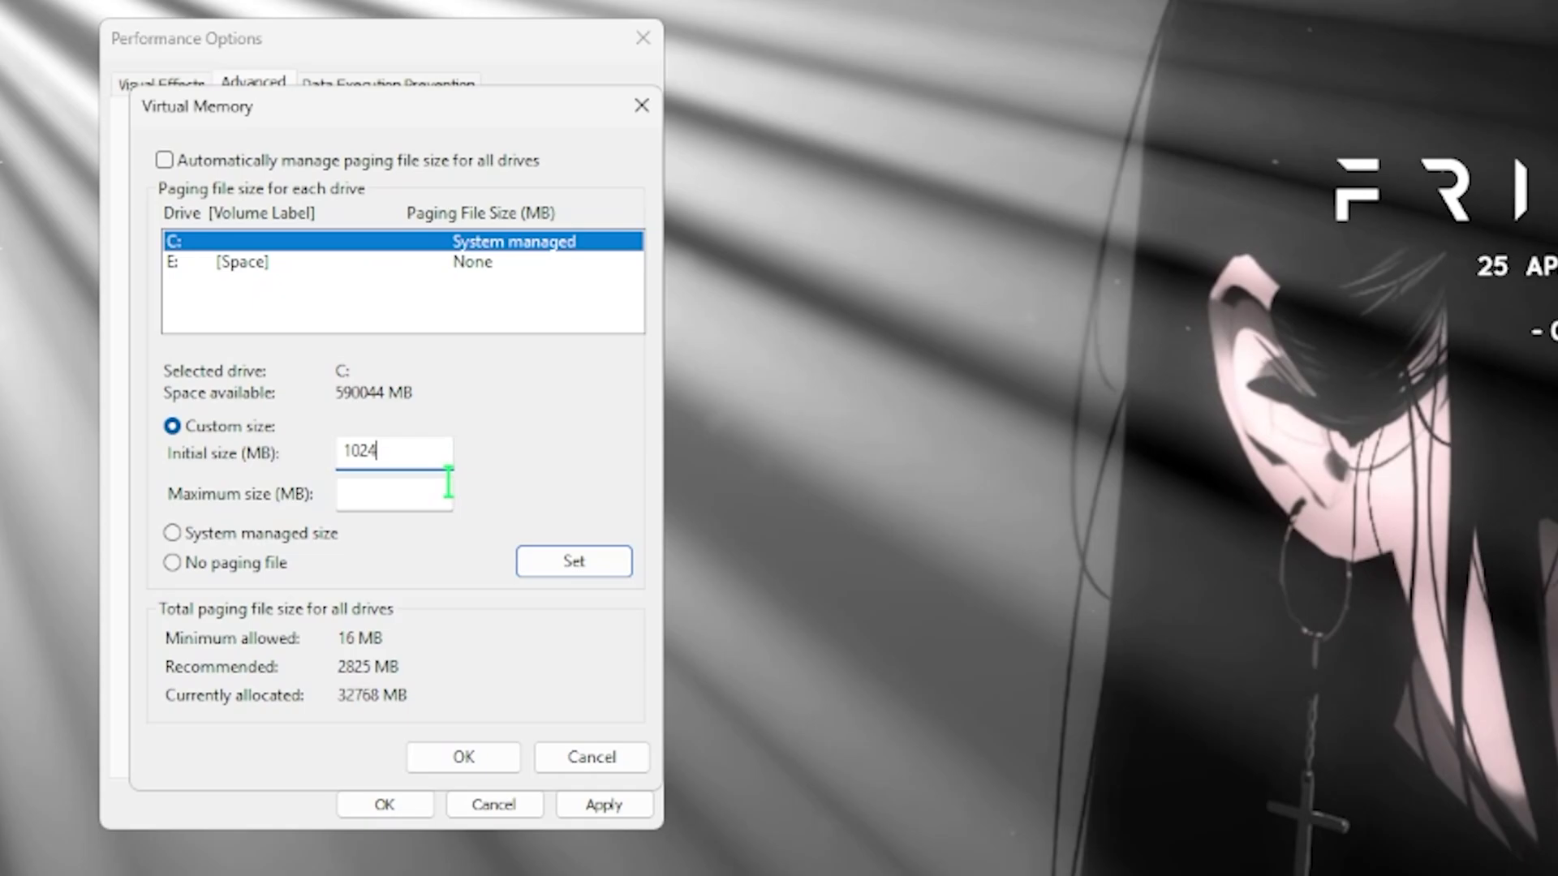
pyautogui.click(419, 505)
pyautogui.press('super')
# Step: In Calculator, work out 16 × 1024 = 16384, then divide by 2 to get 8,192
pyautogui.write('c')
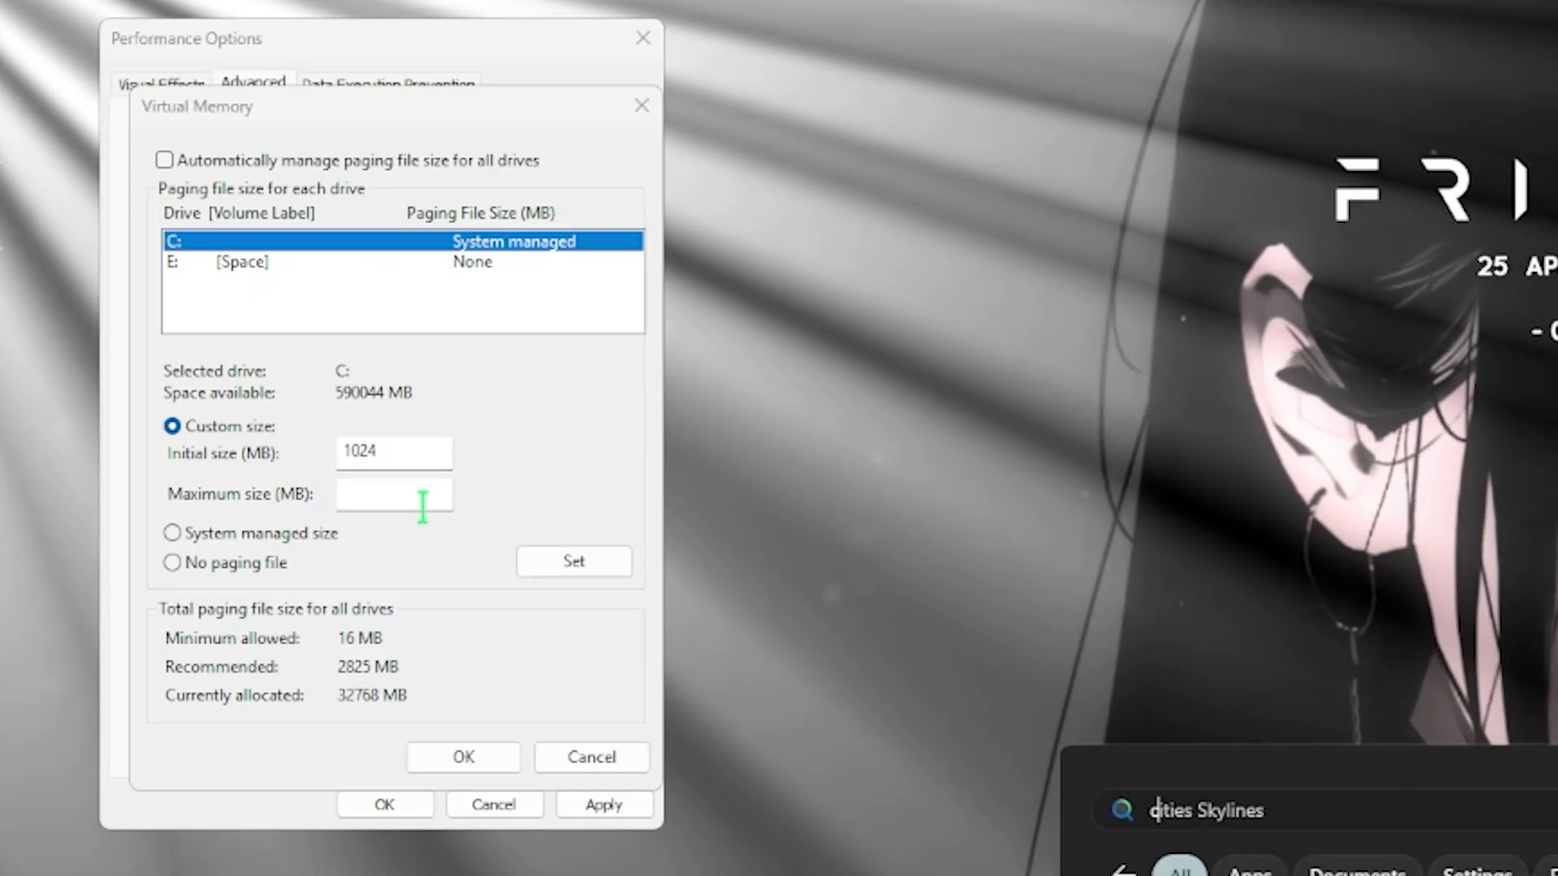
pyautogui.write('a')
pyautogui.press('Return')
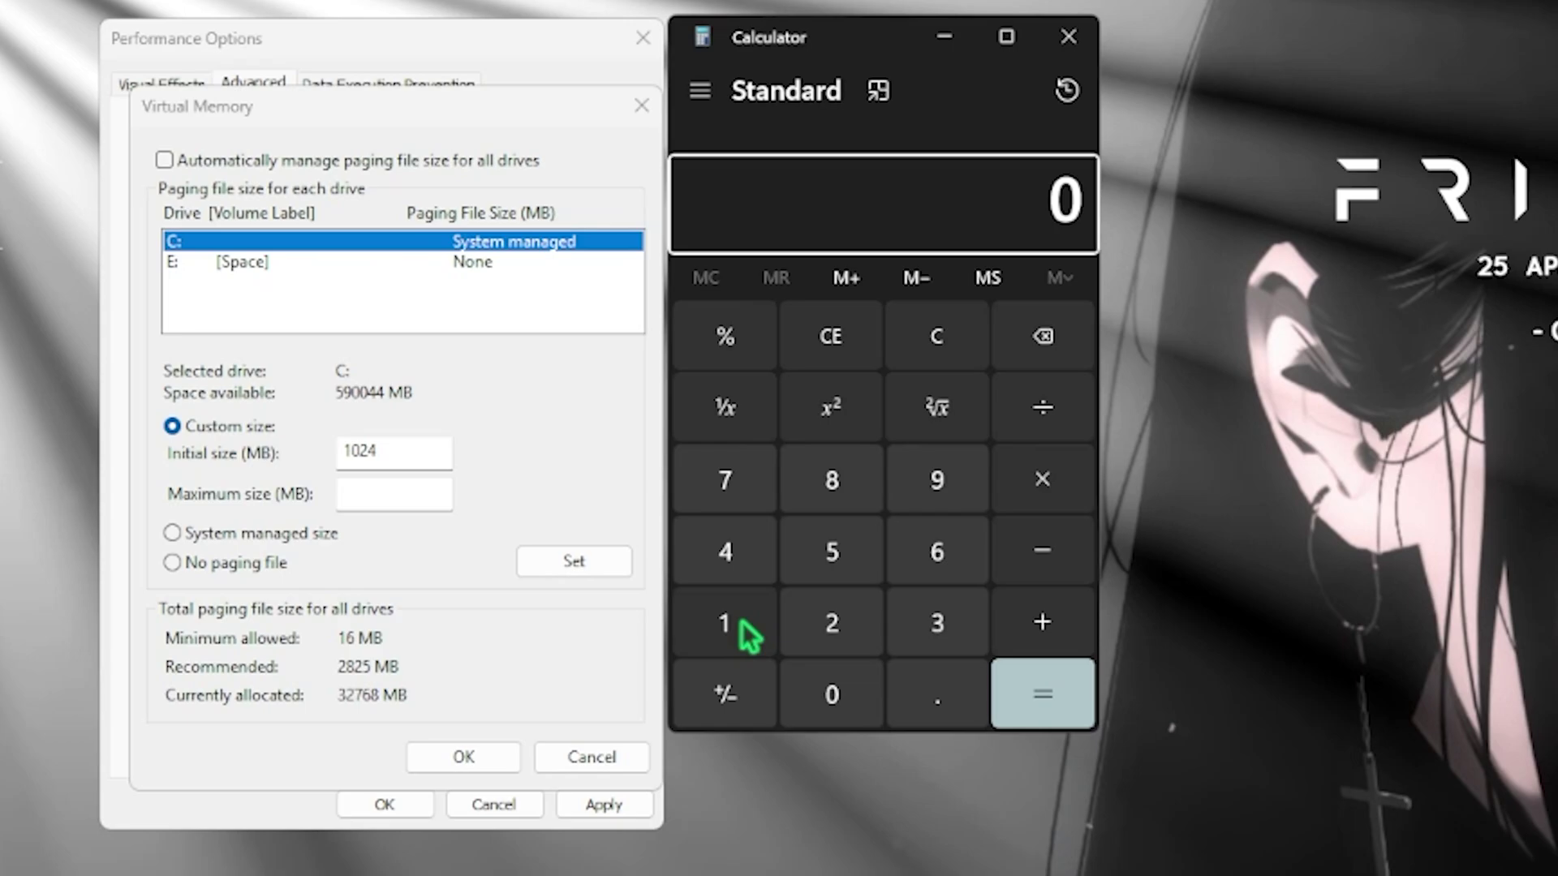
pyautogui.click(748, 637)
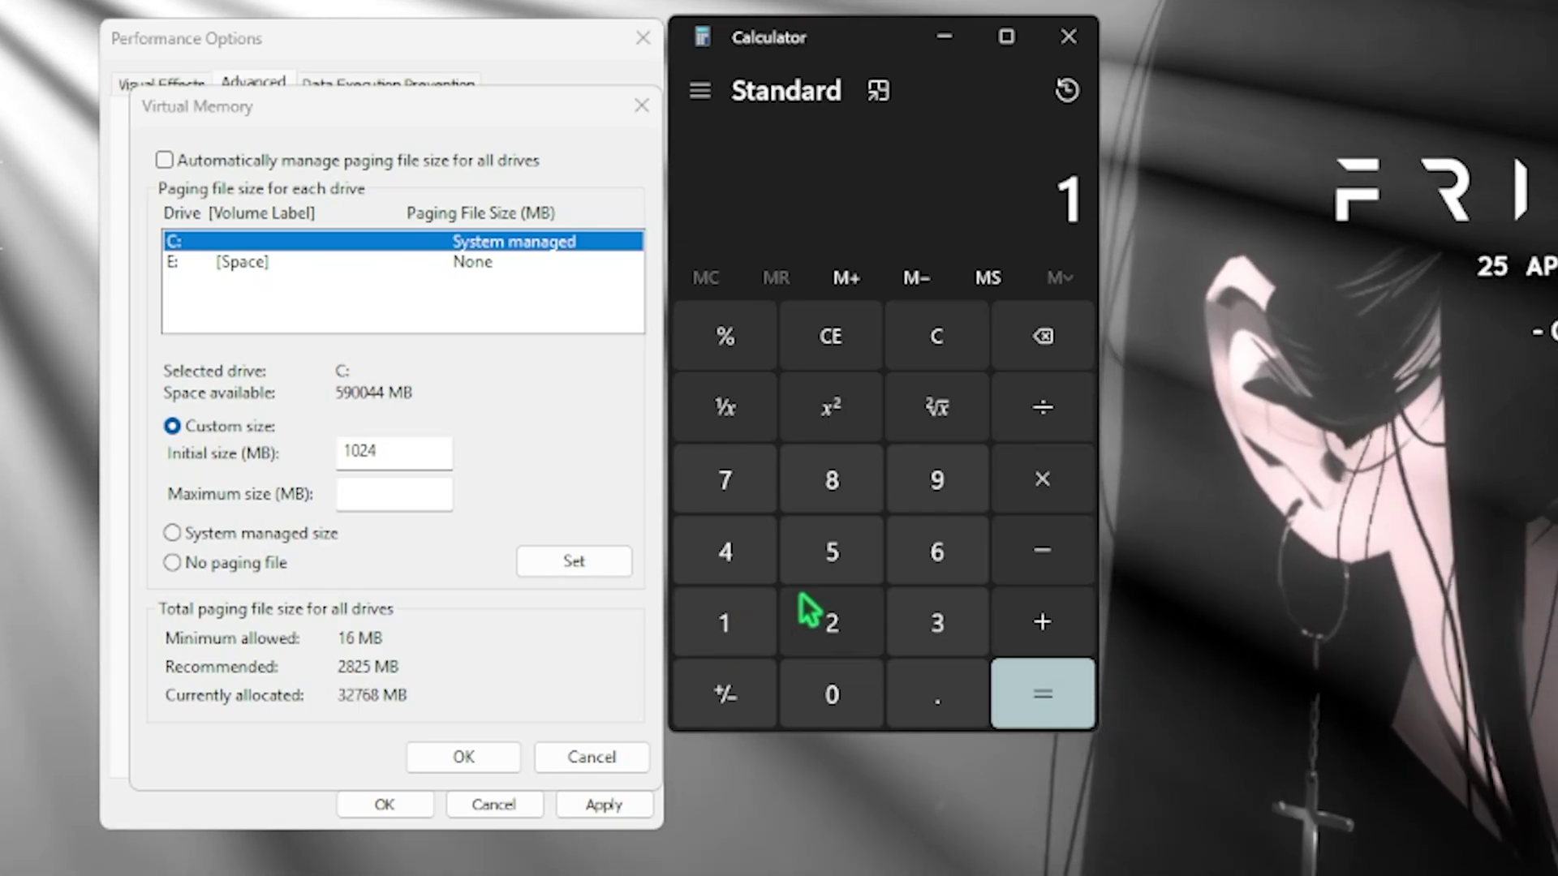
pyautogui.click(965, 548)
pyautogui.click(1029, 480)
pyautogui.write('1')
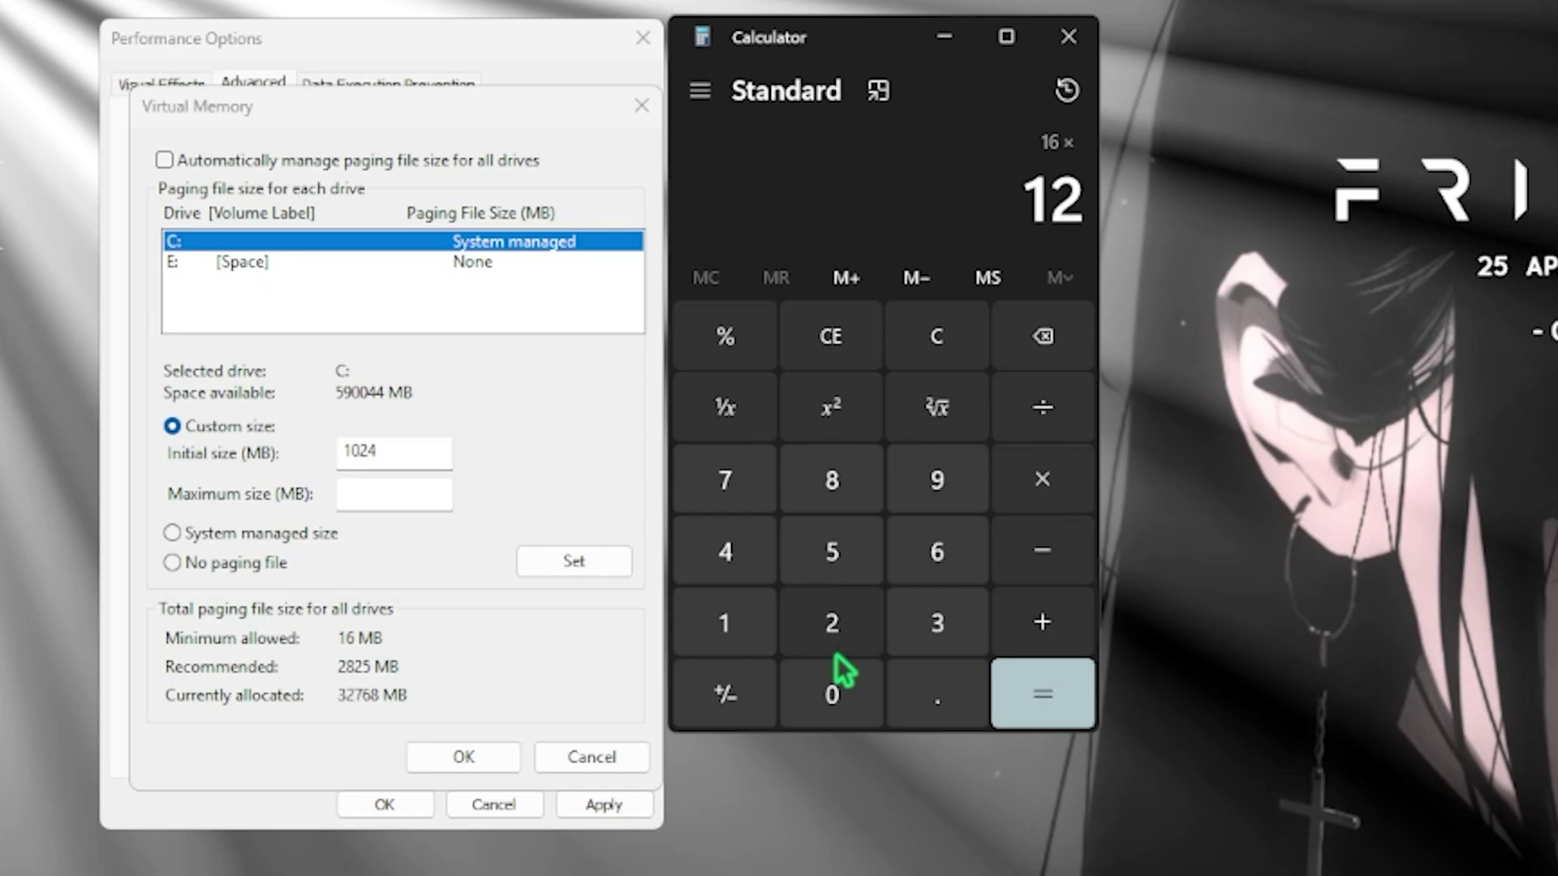
pyautogui.press('BackSpace')
pyautogui.write('024')
pyautogui.press('Return')
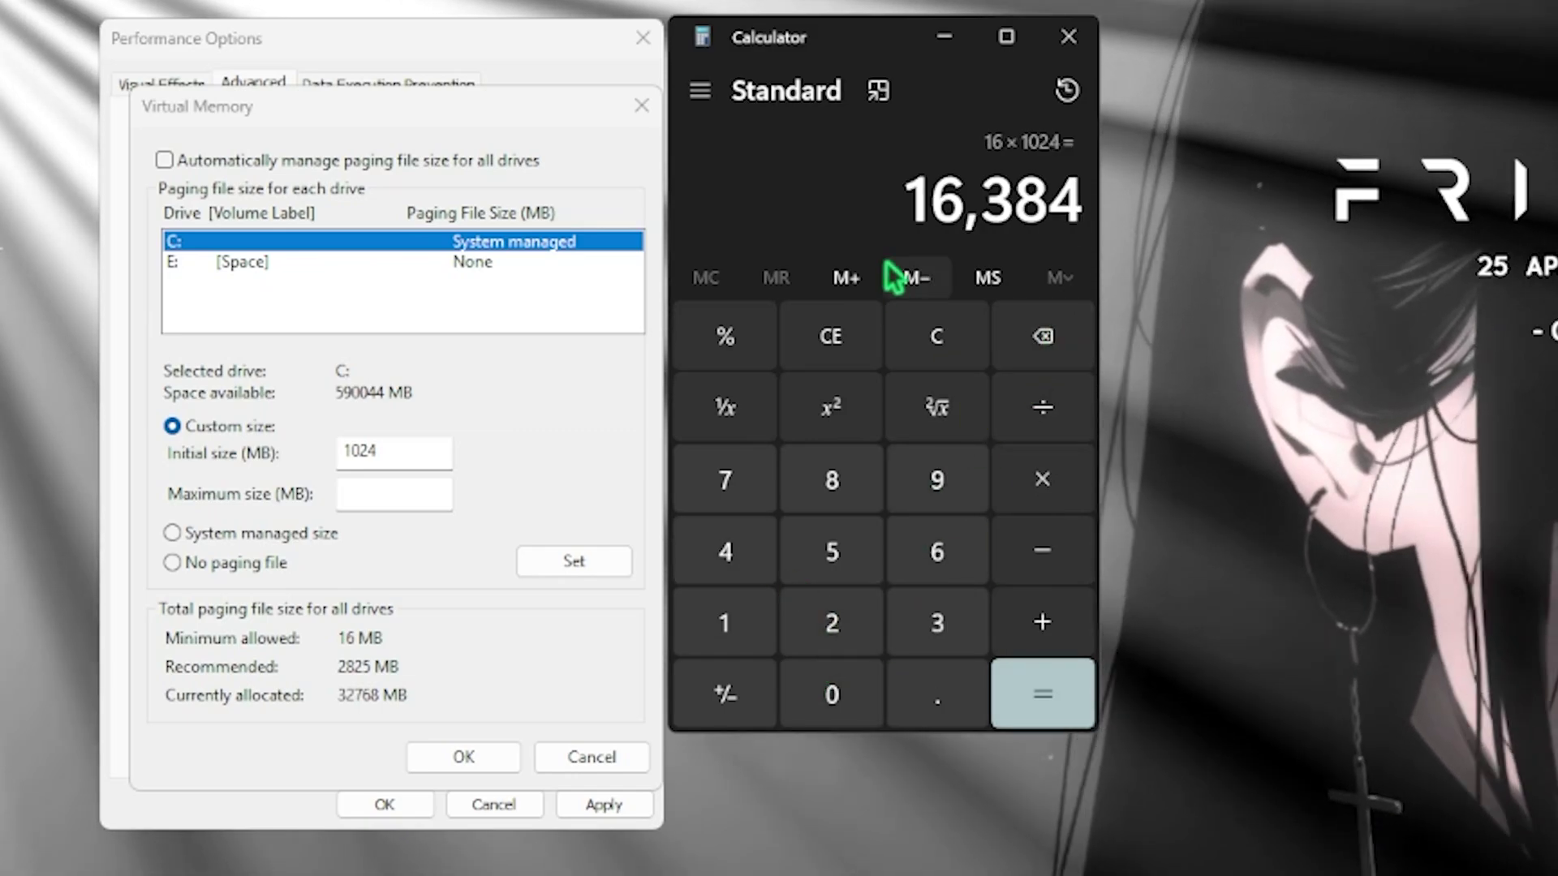
pyautogui.click(1039, 404)
pyautogui.click(853, 619)
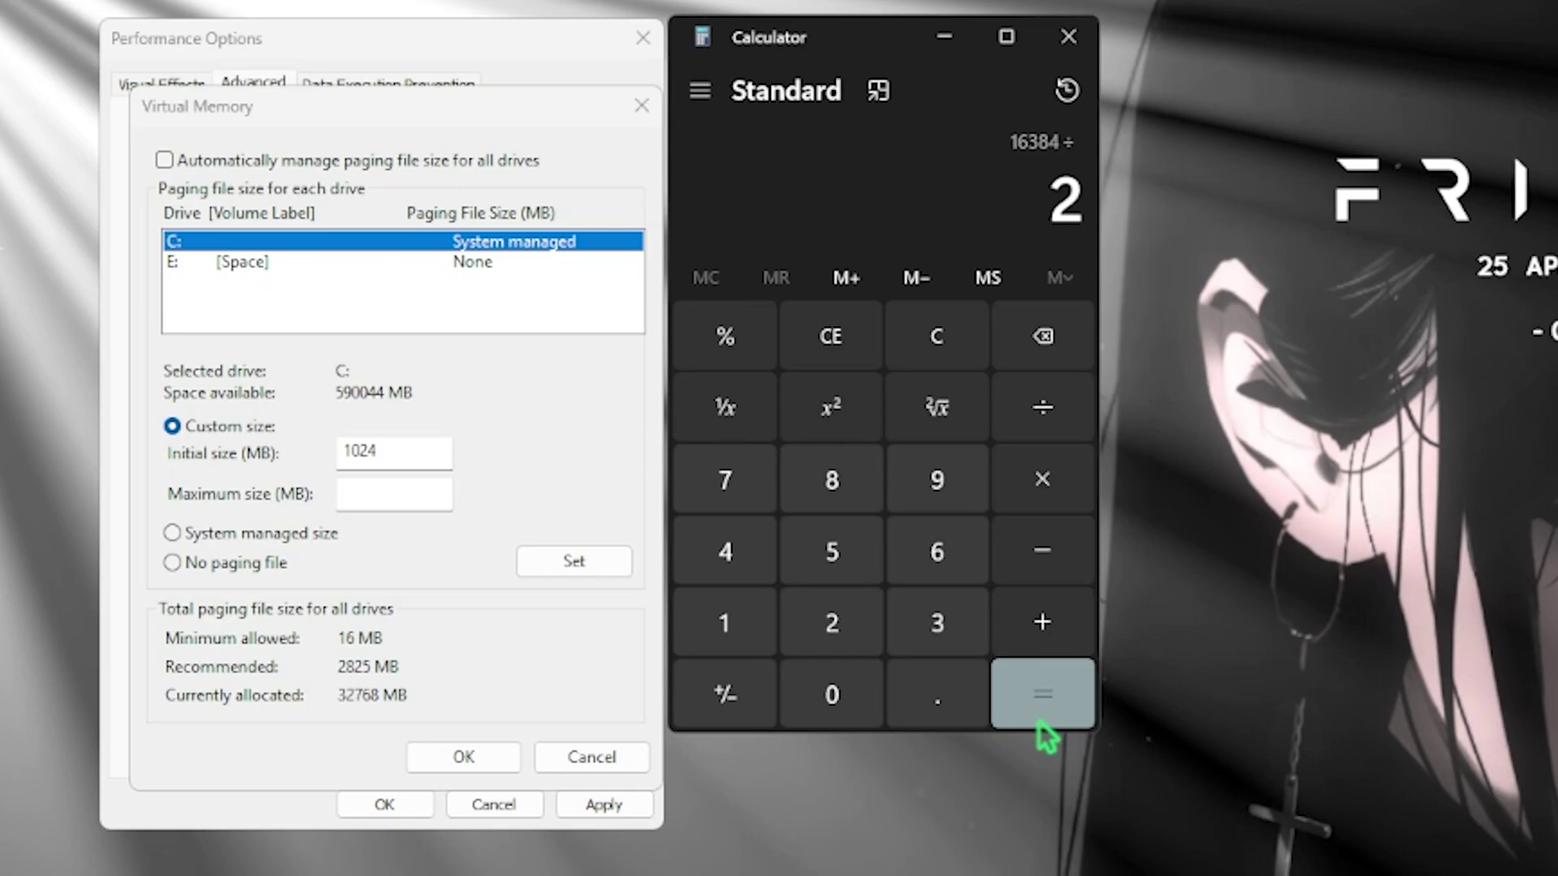
pyautogui.click(1036, 705)
# Step: Set C: to a 1024–8192 MB paging file, close Calculator, and apply Performance Options
pyautogui.click(414, 492)
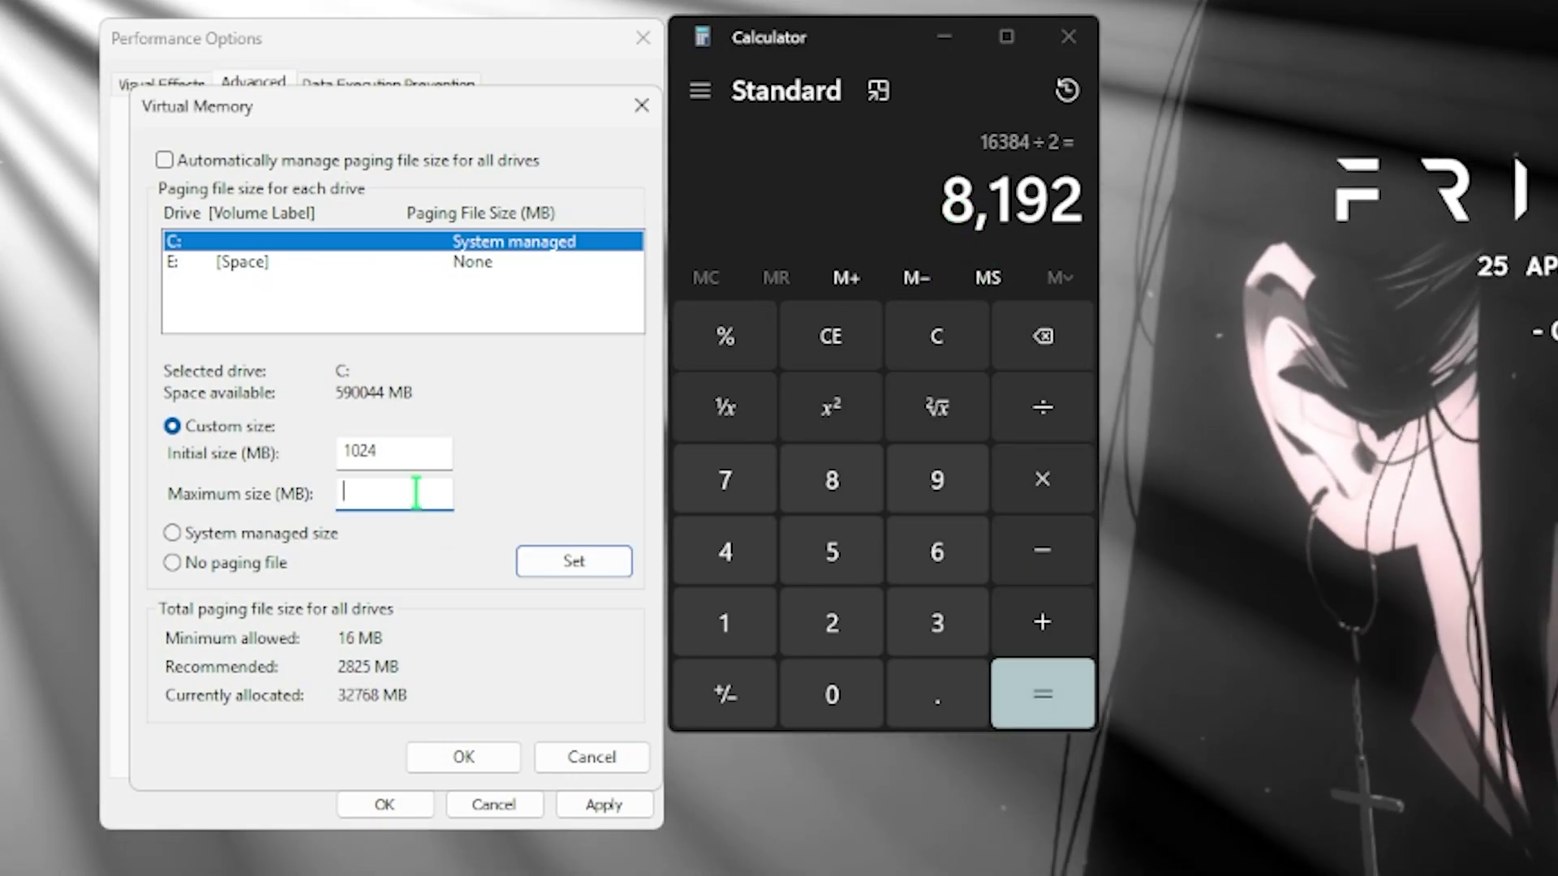
pyautogui.write('8192')
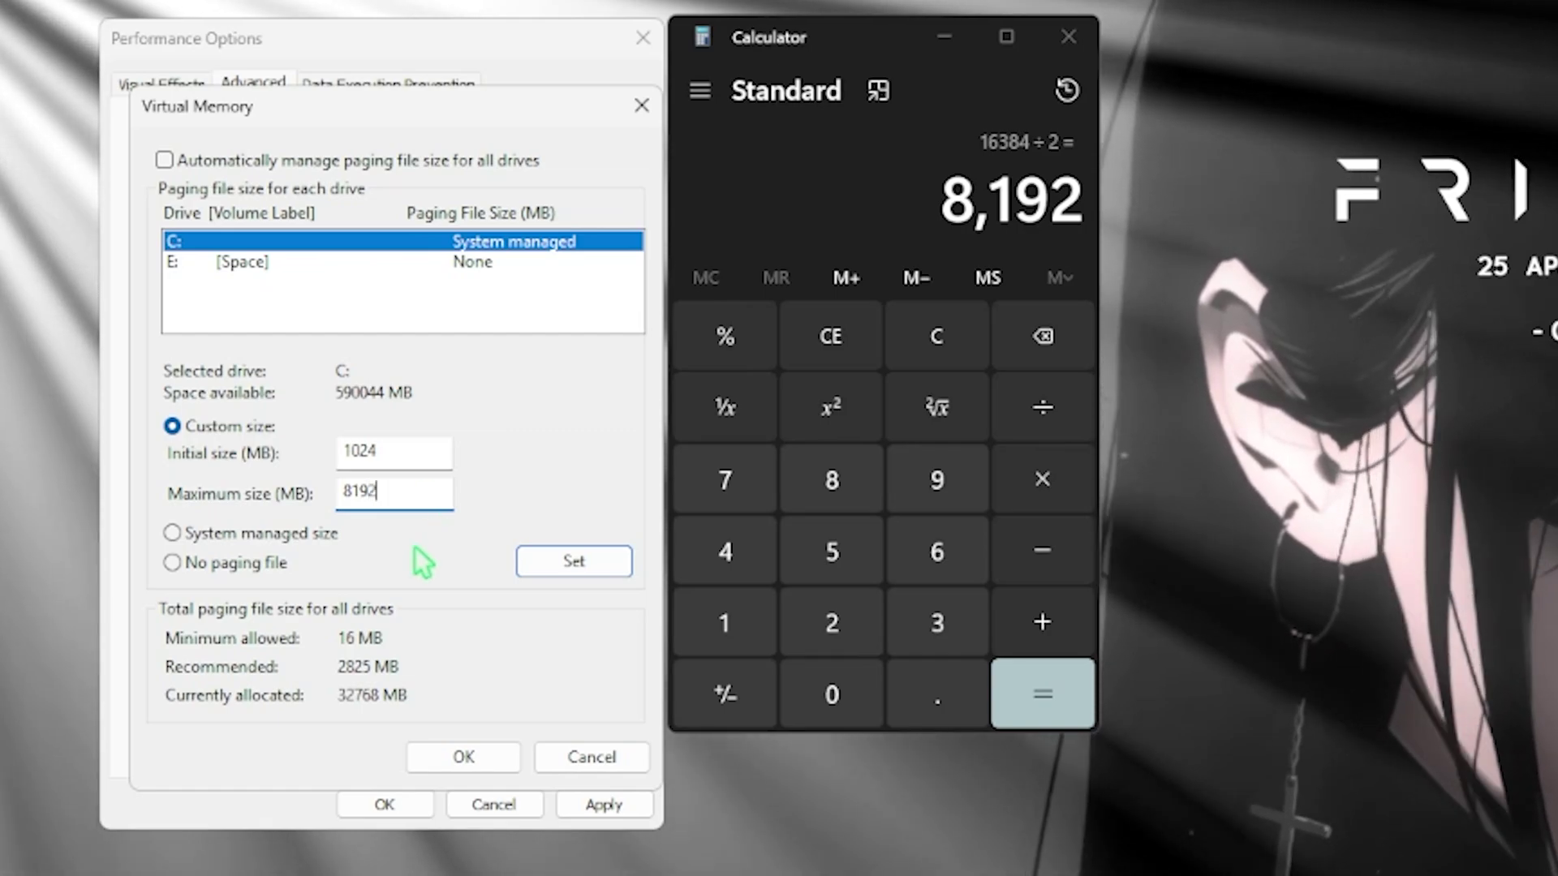
pyautogui.click(580, 563)
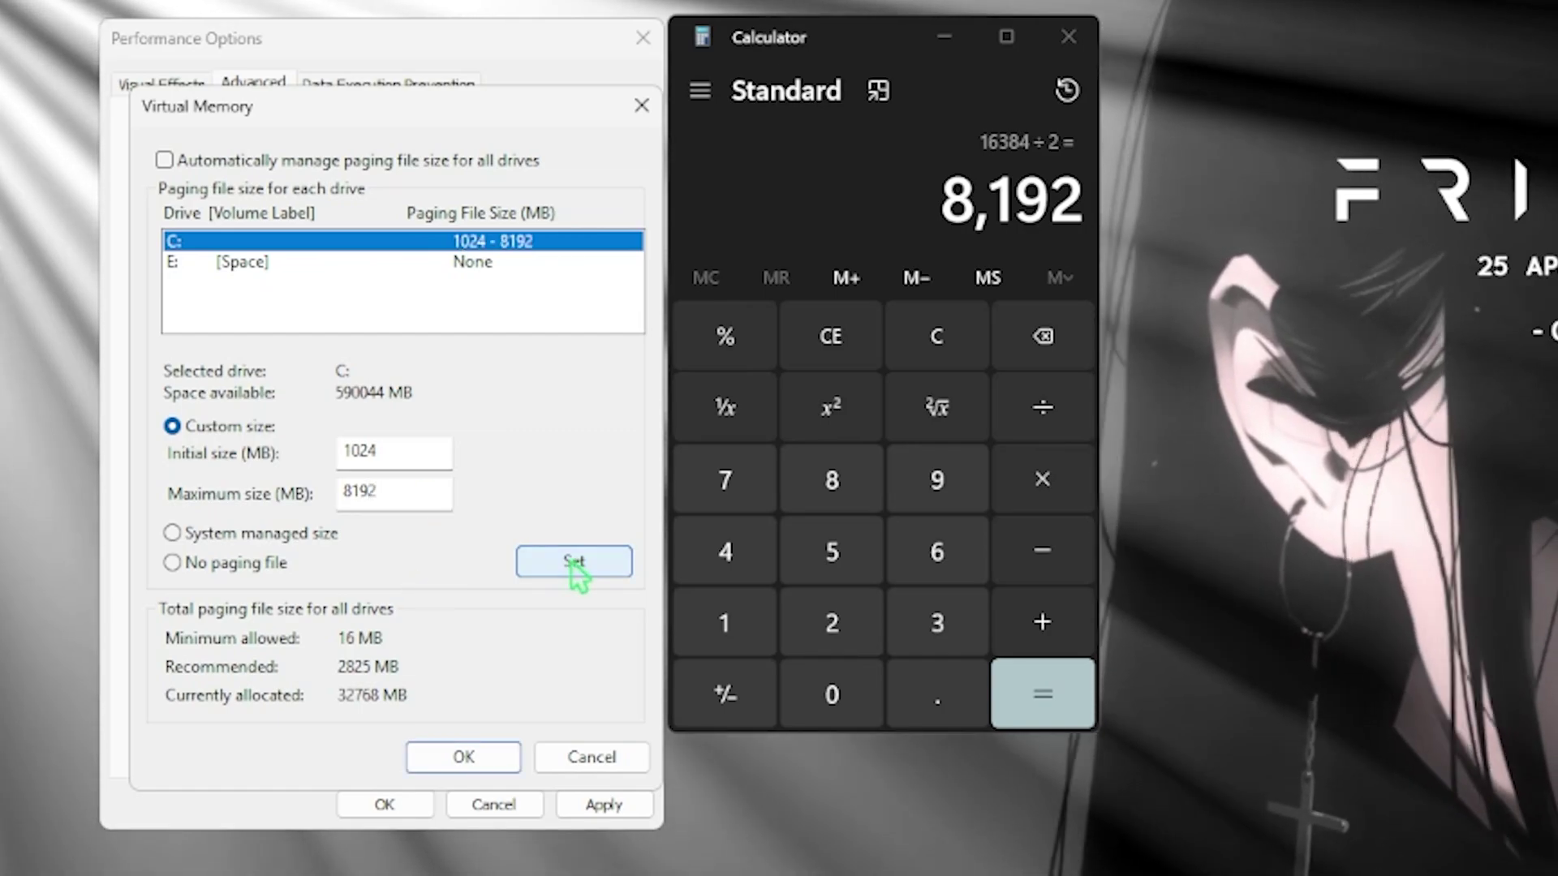
pyautogui.click(477, 755)
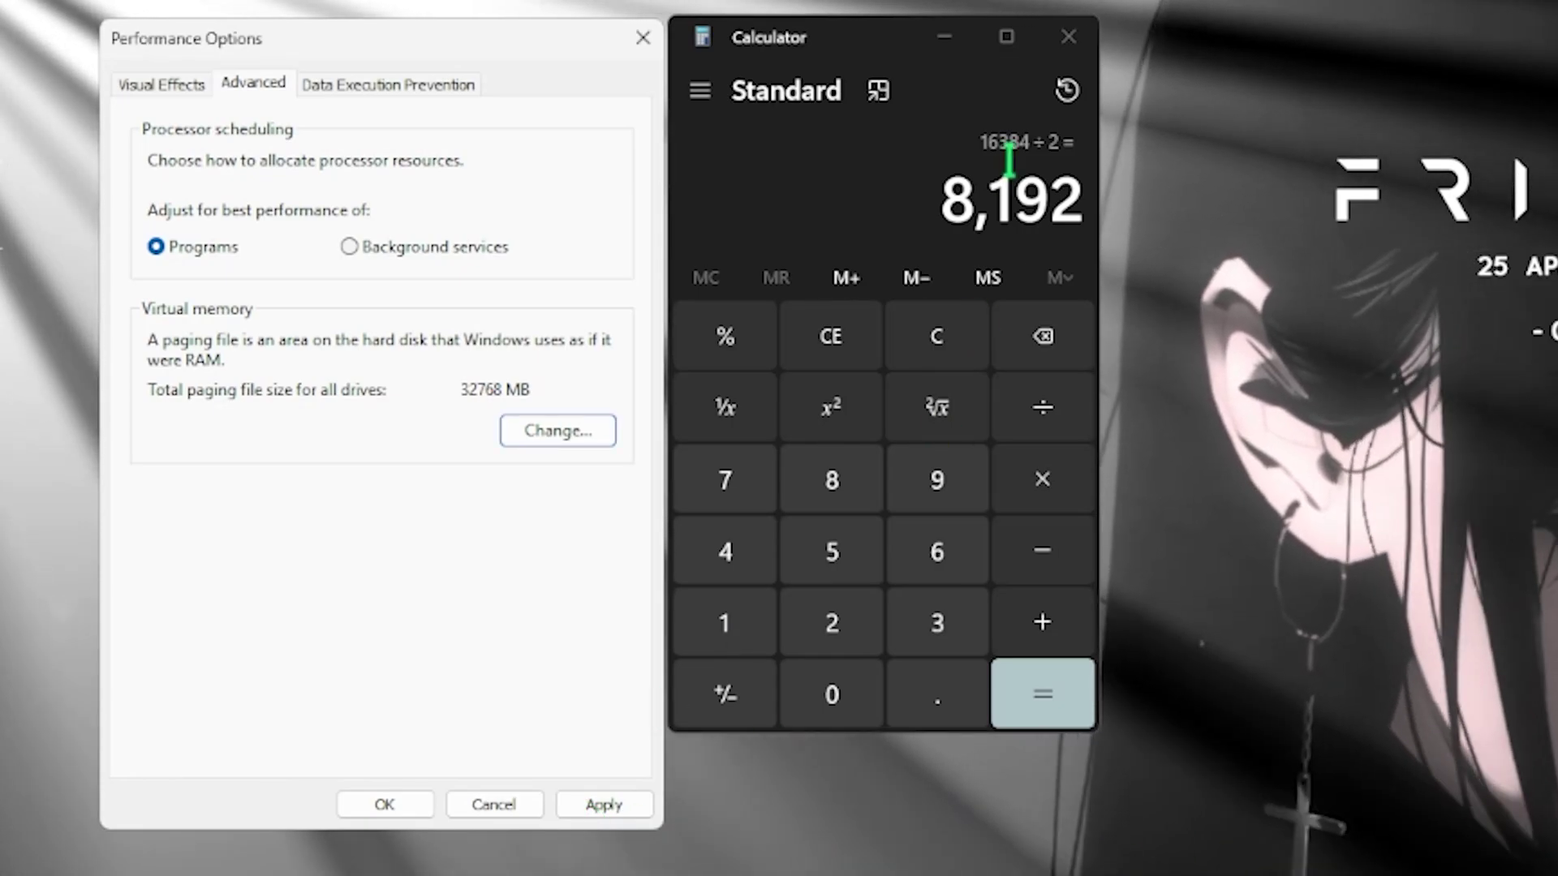
pyautogui.click(1066, 36)
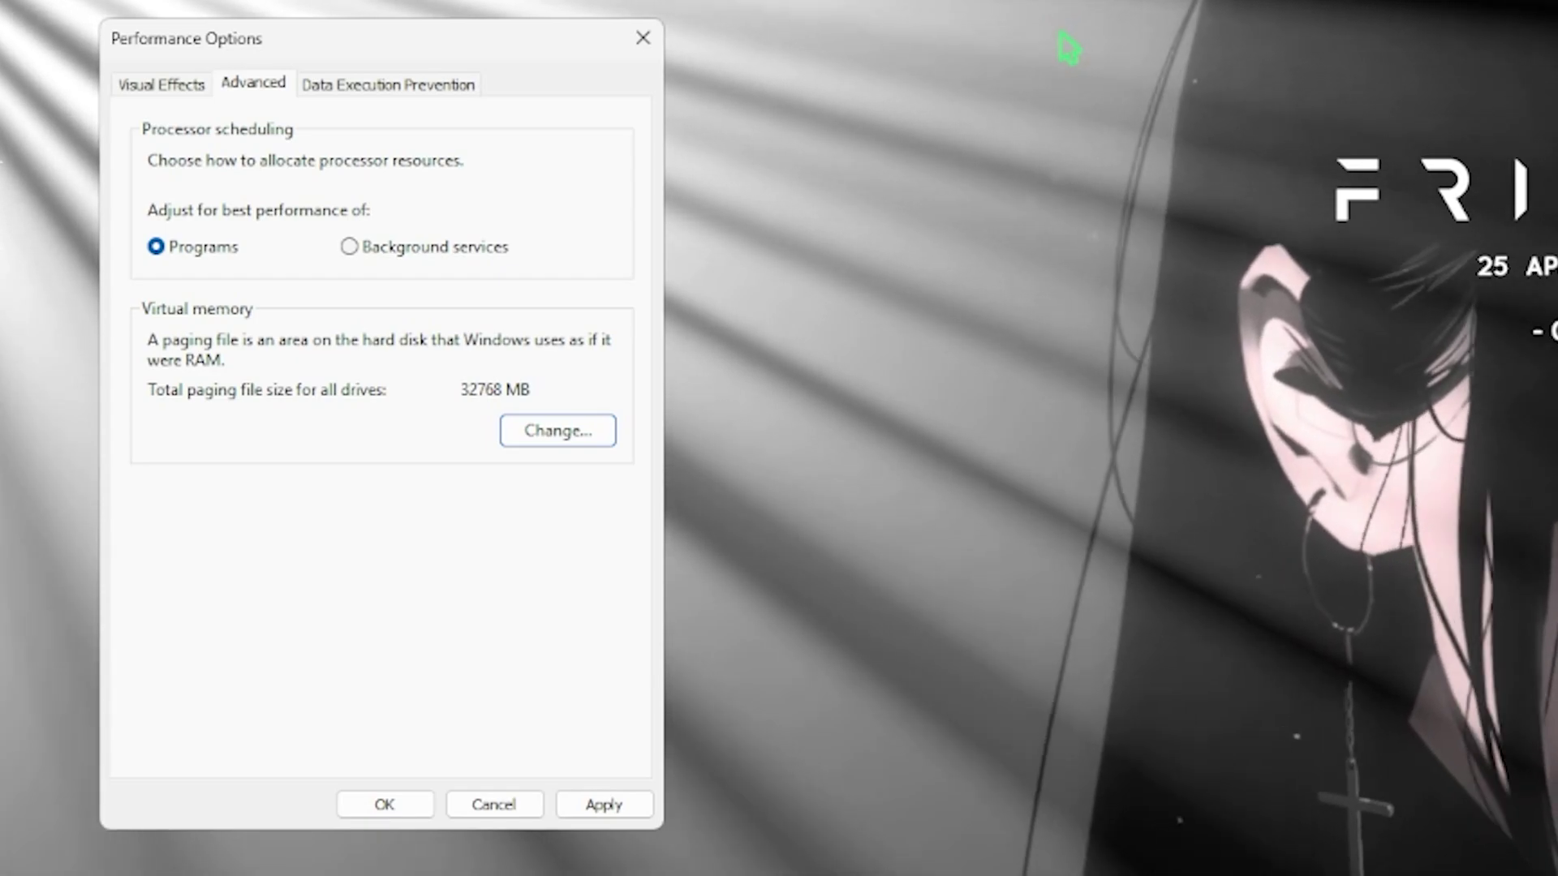
pyautogui.click(603, 805)
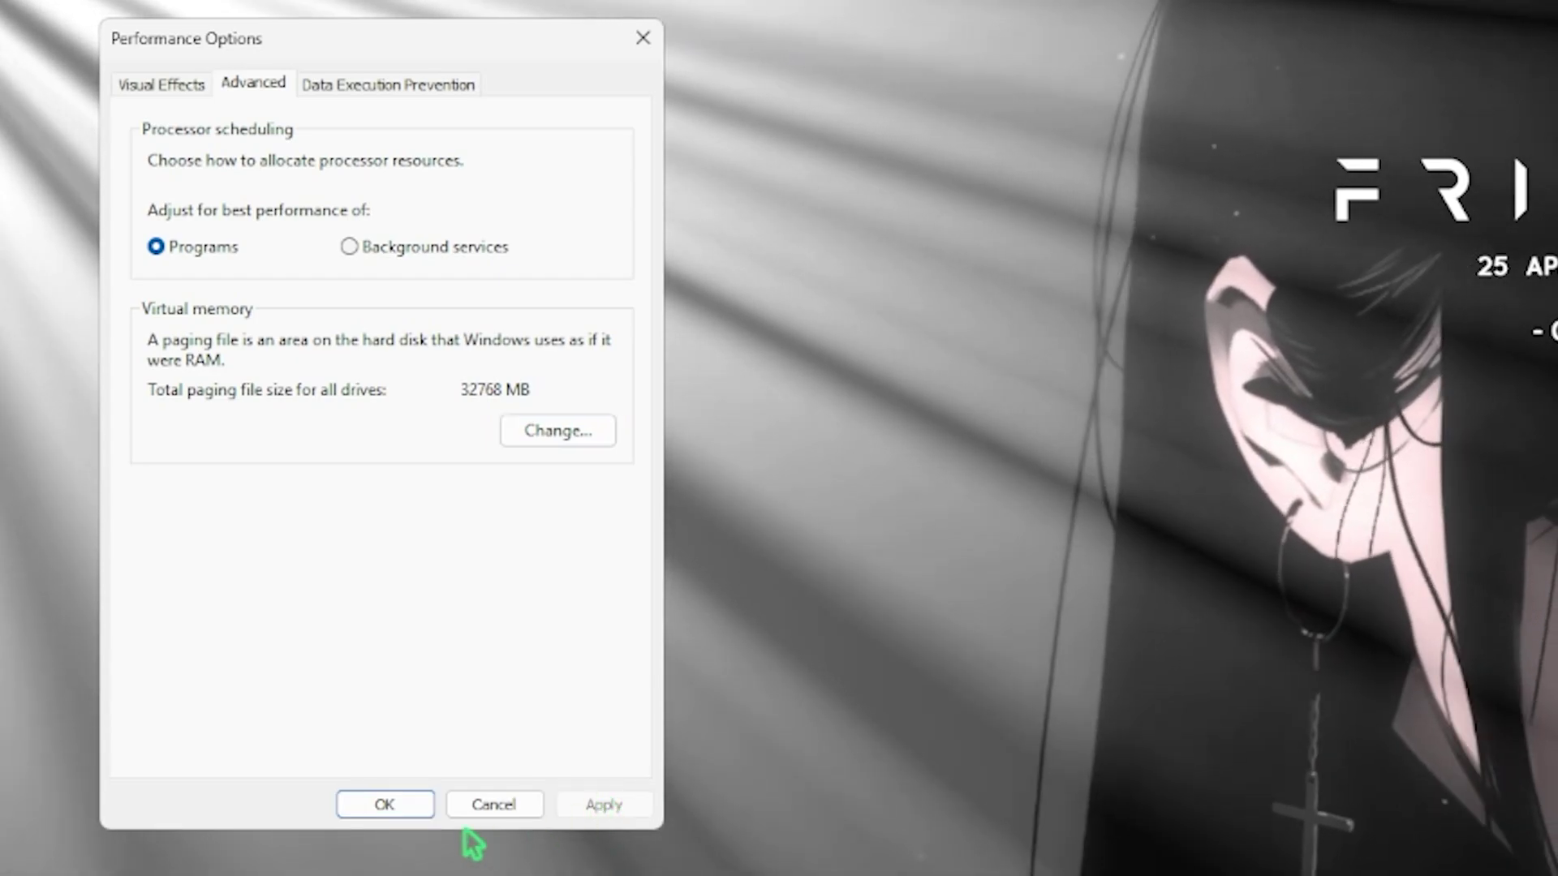
pyautogui.click(385, 804)
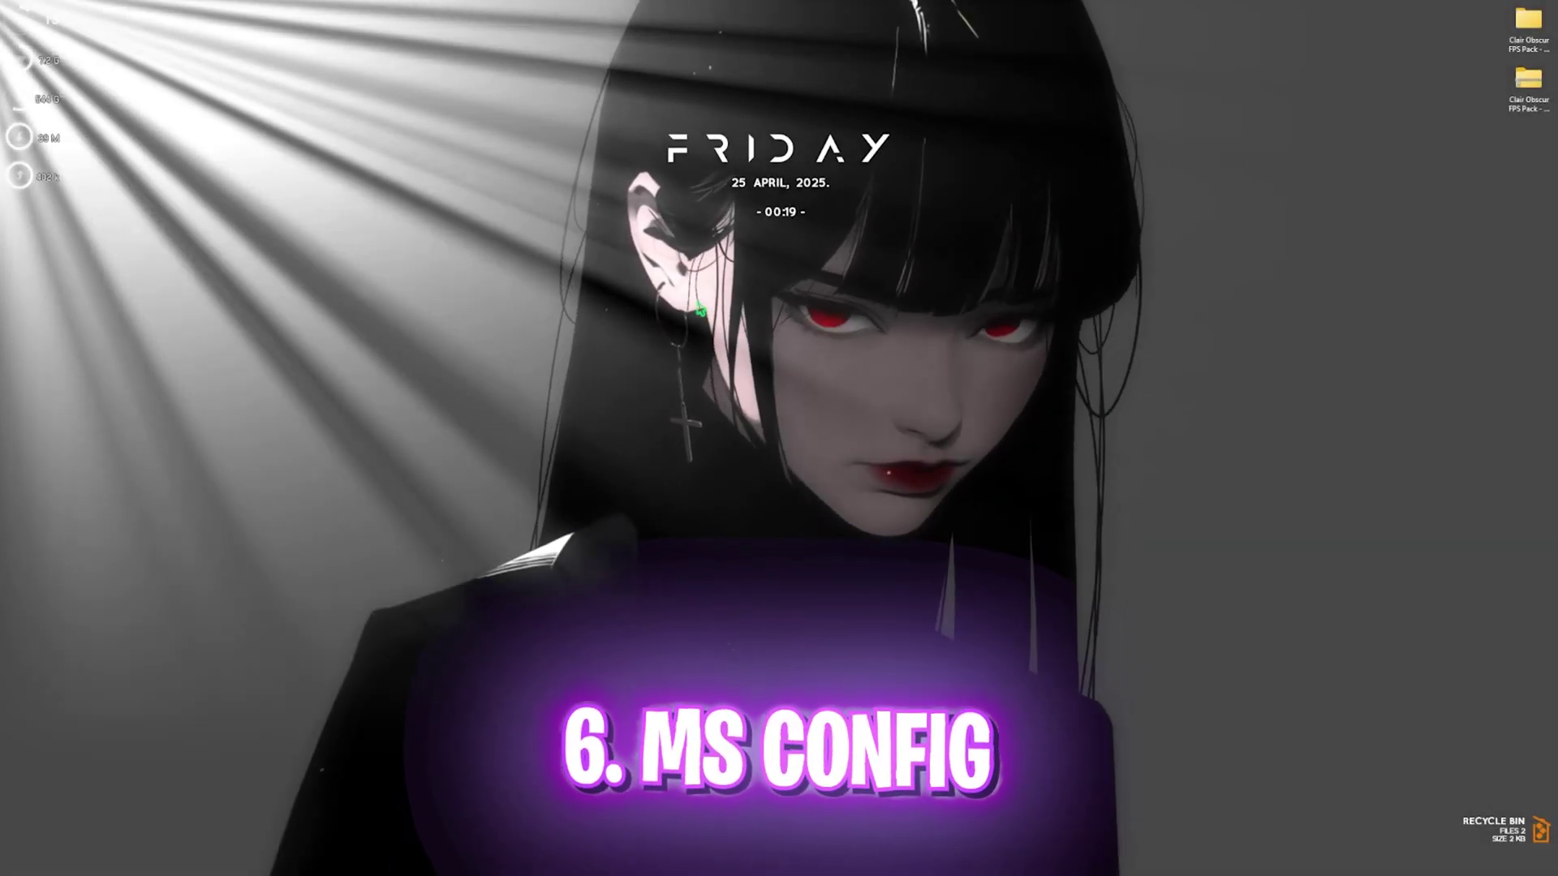
# Step: In System Configuration, hide Microsoft services and disable the three Google Chrome/Updater services
pyautogui.press('super')
pyautogui.write('msc')
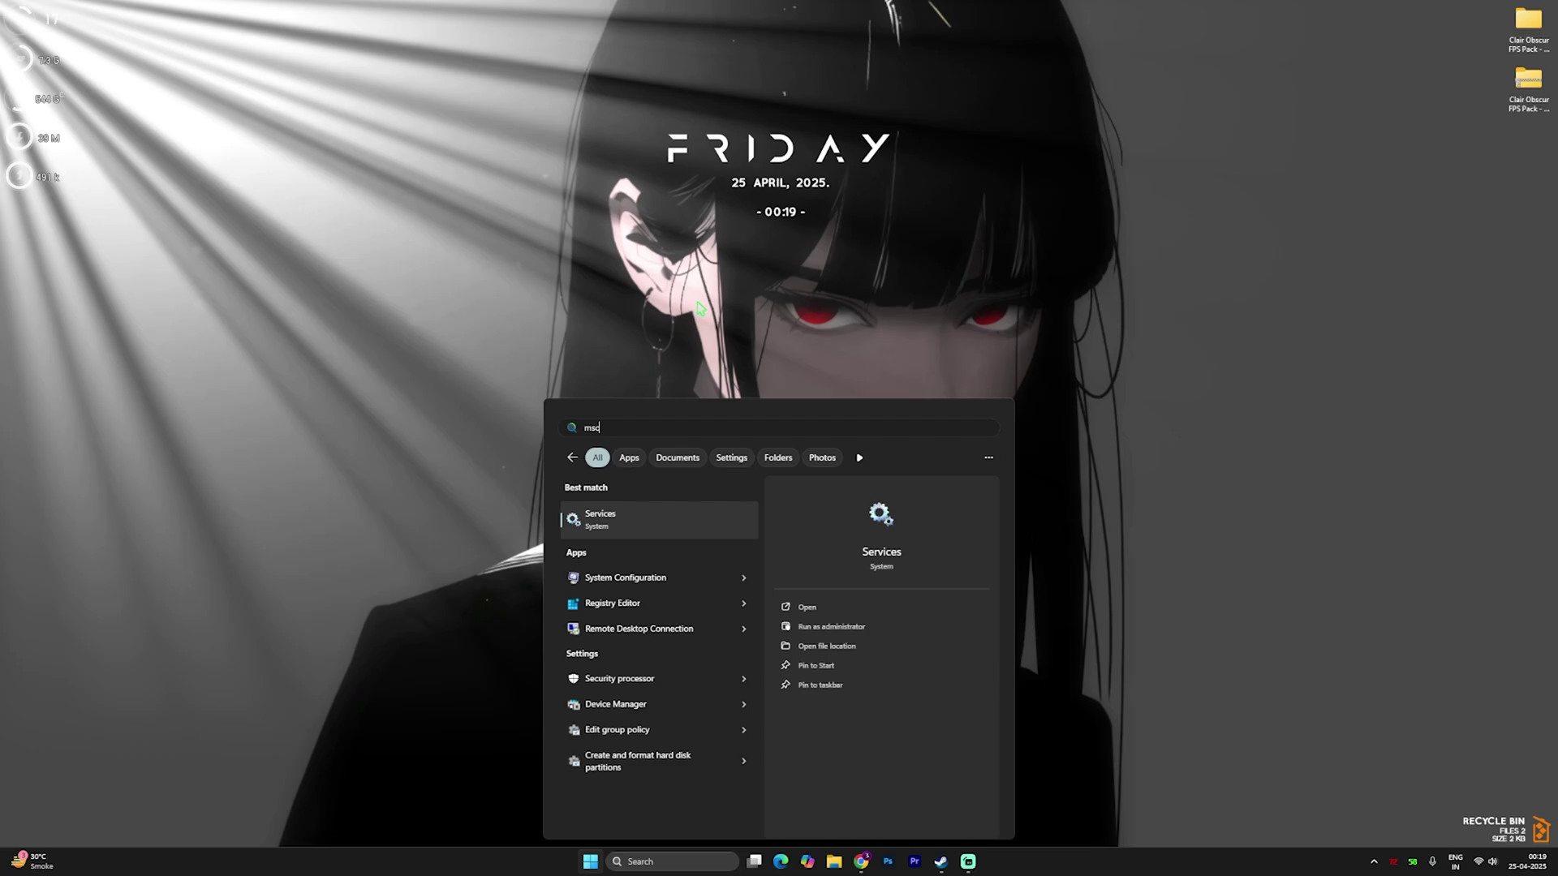
pyautogui.write('on')
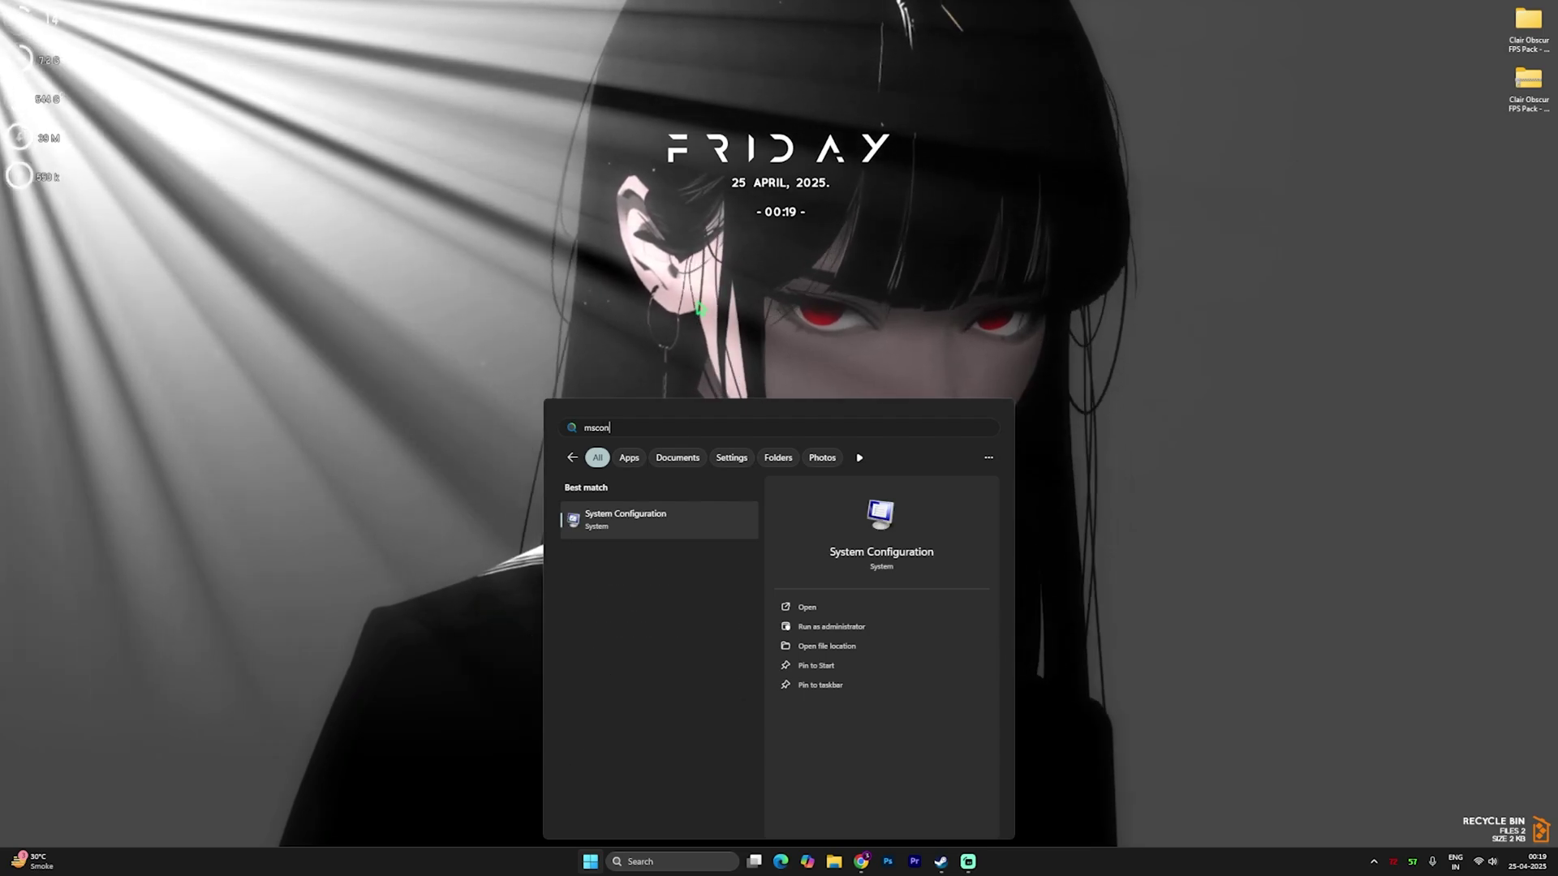
pyautogui.press('Return')
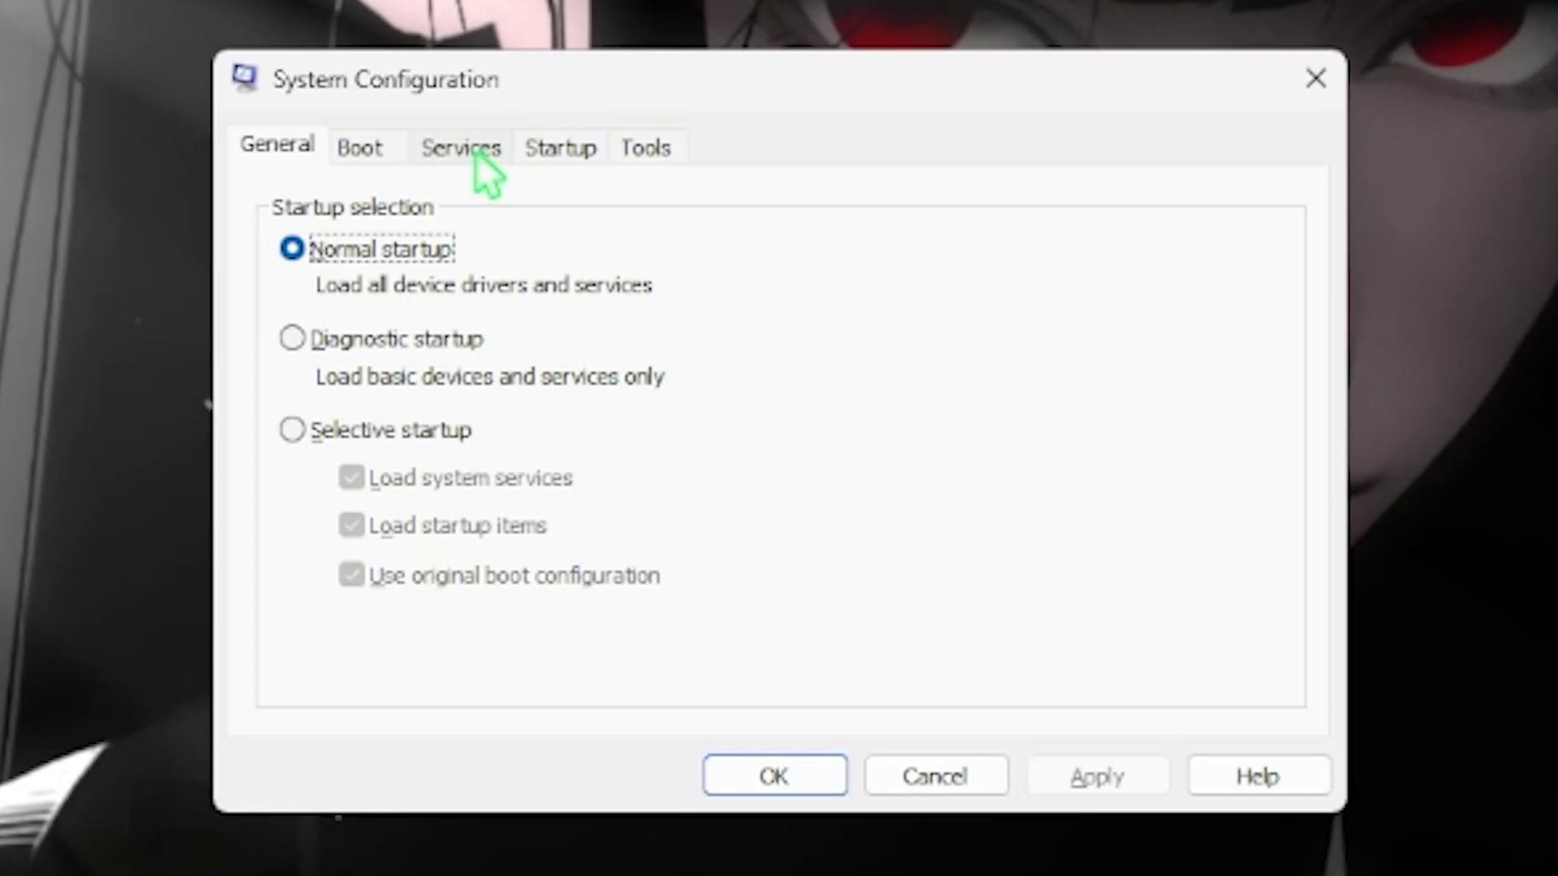
pyautogui.click(539, 369)
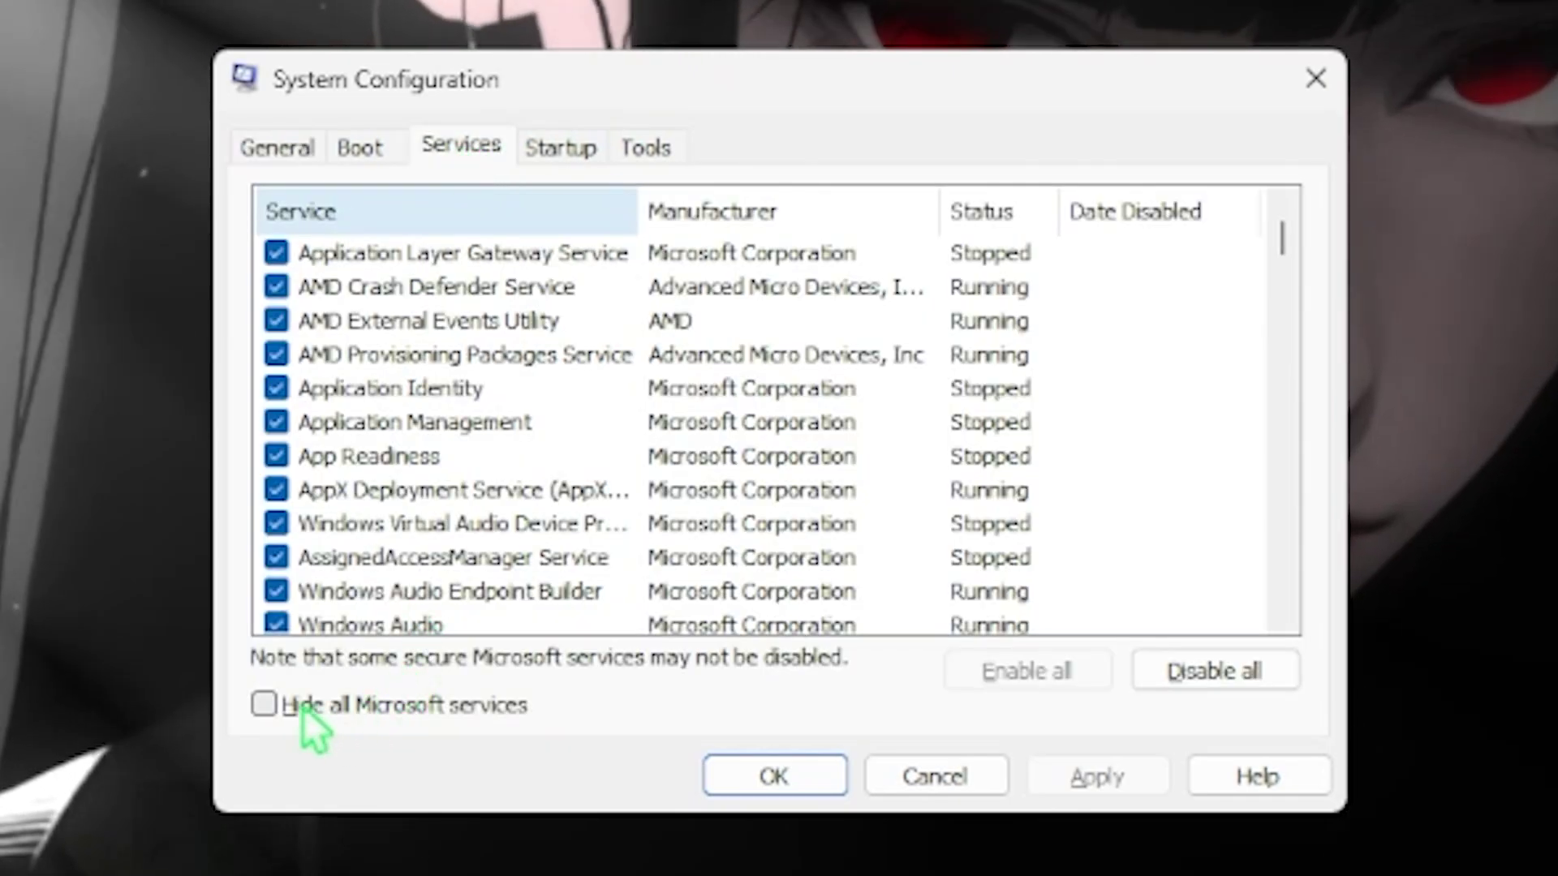
pyautogui.click(301, 706)
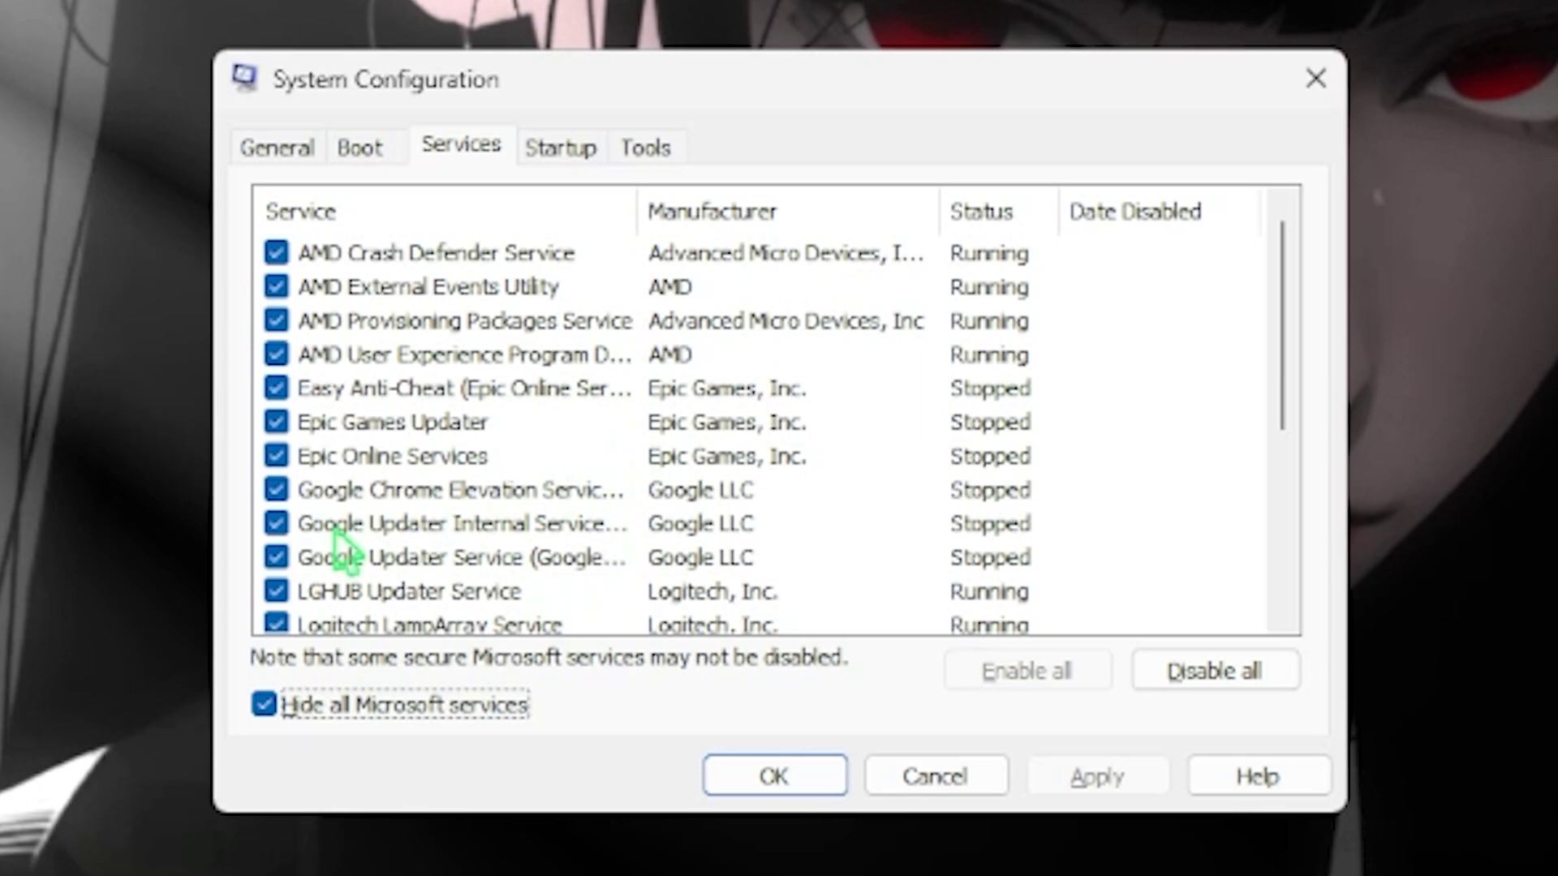
pyautogui.click(276, 490)
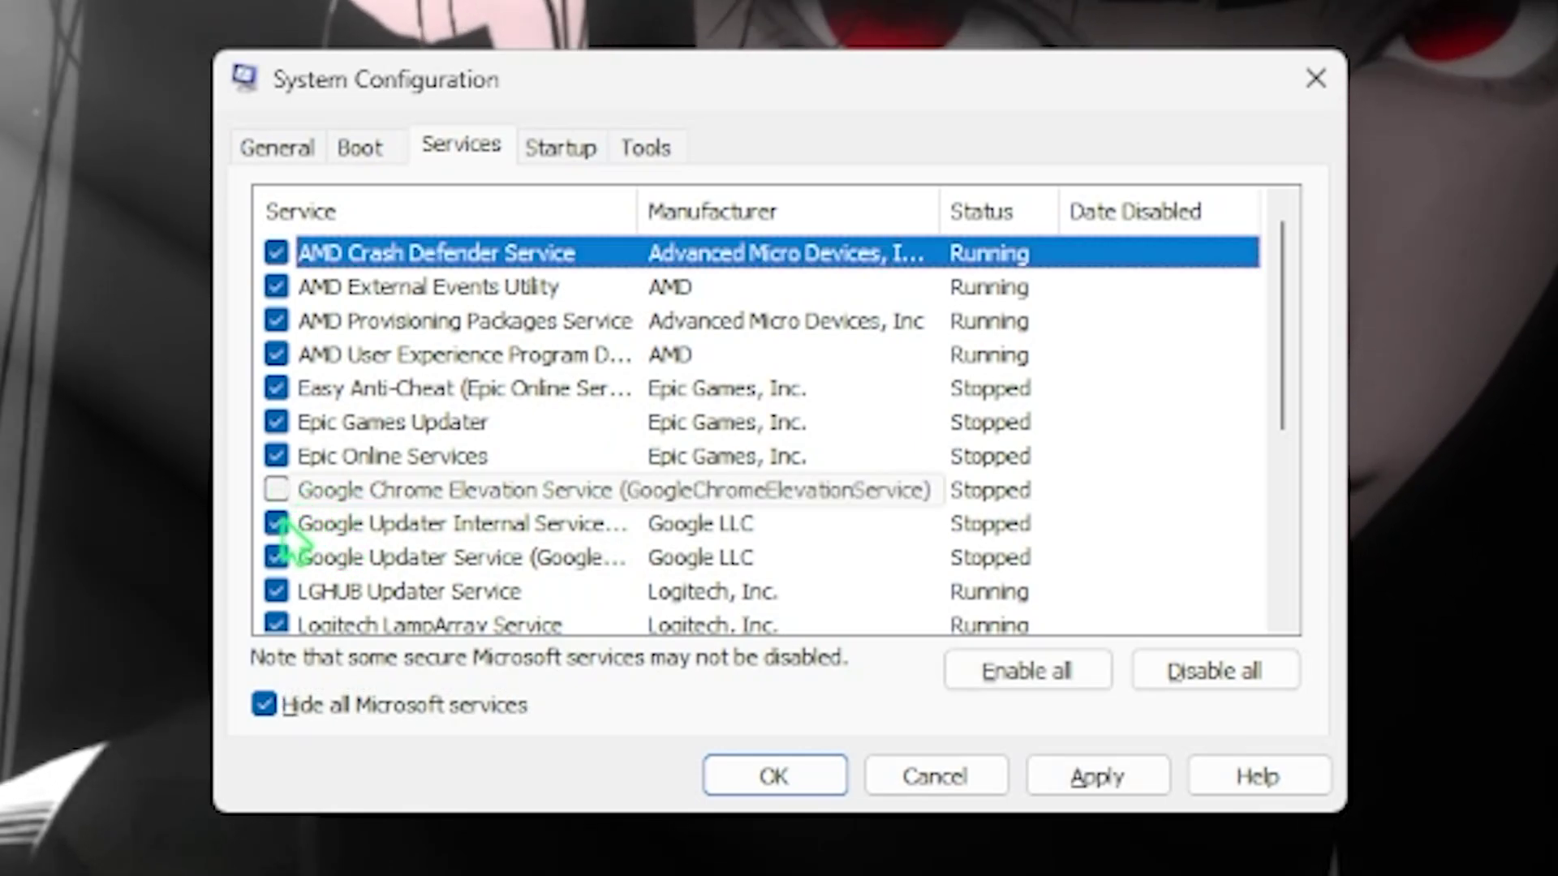
pyautogui.click(277, 558)
pyautogui.click(277, 524)
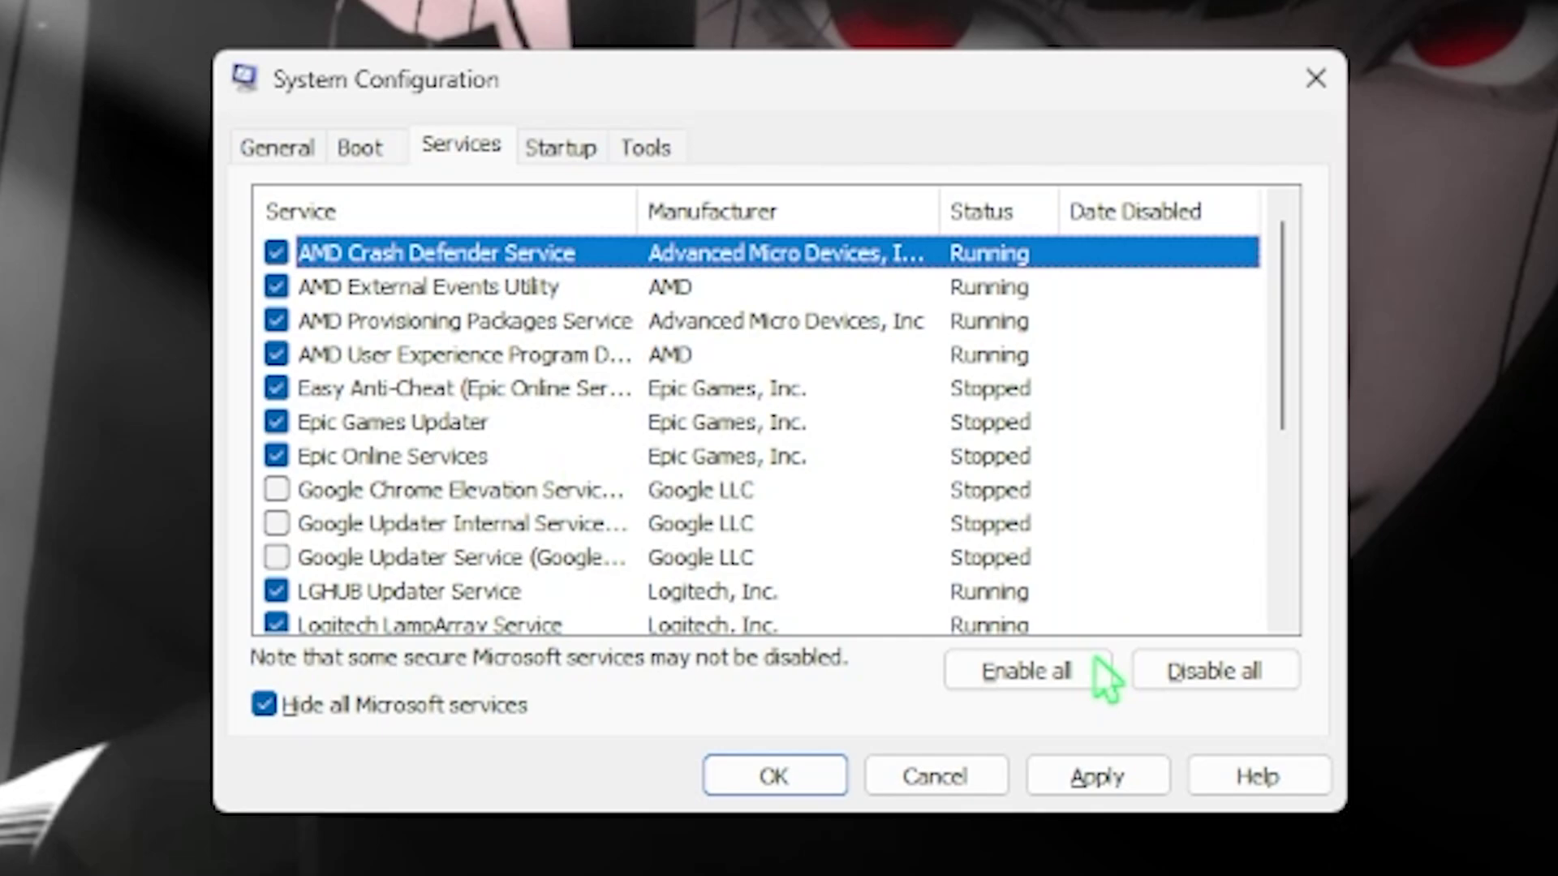
pyautogui.click(1096, 777)
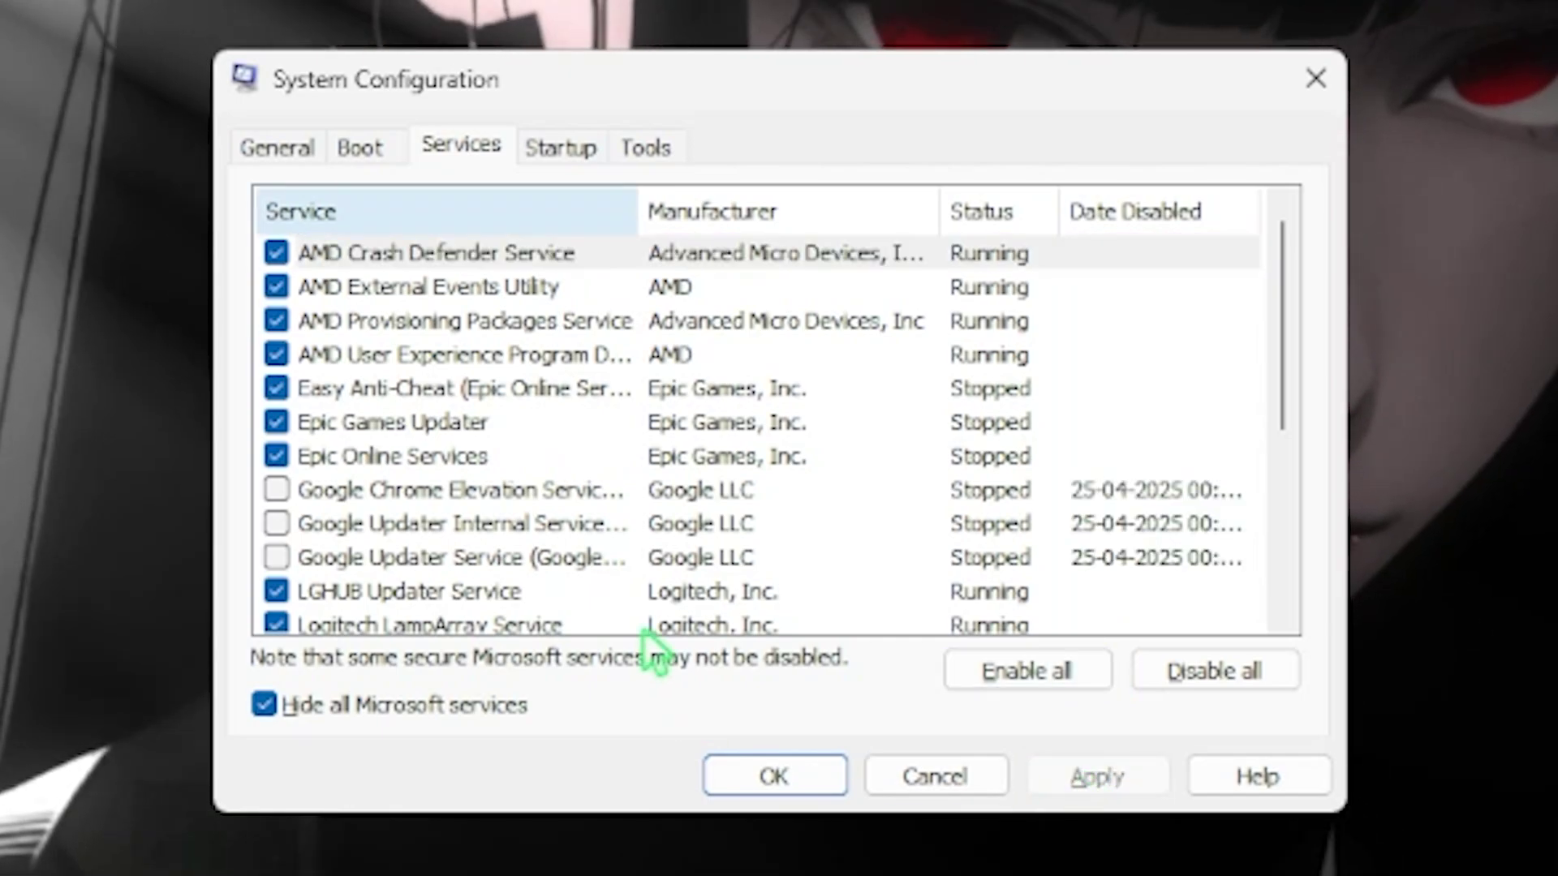
# Step: Limit boot to 16 processors in Advanced boot options, then apply and close
pyautogui.click(362, 146)
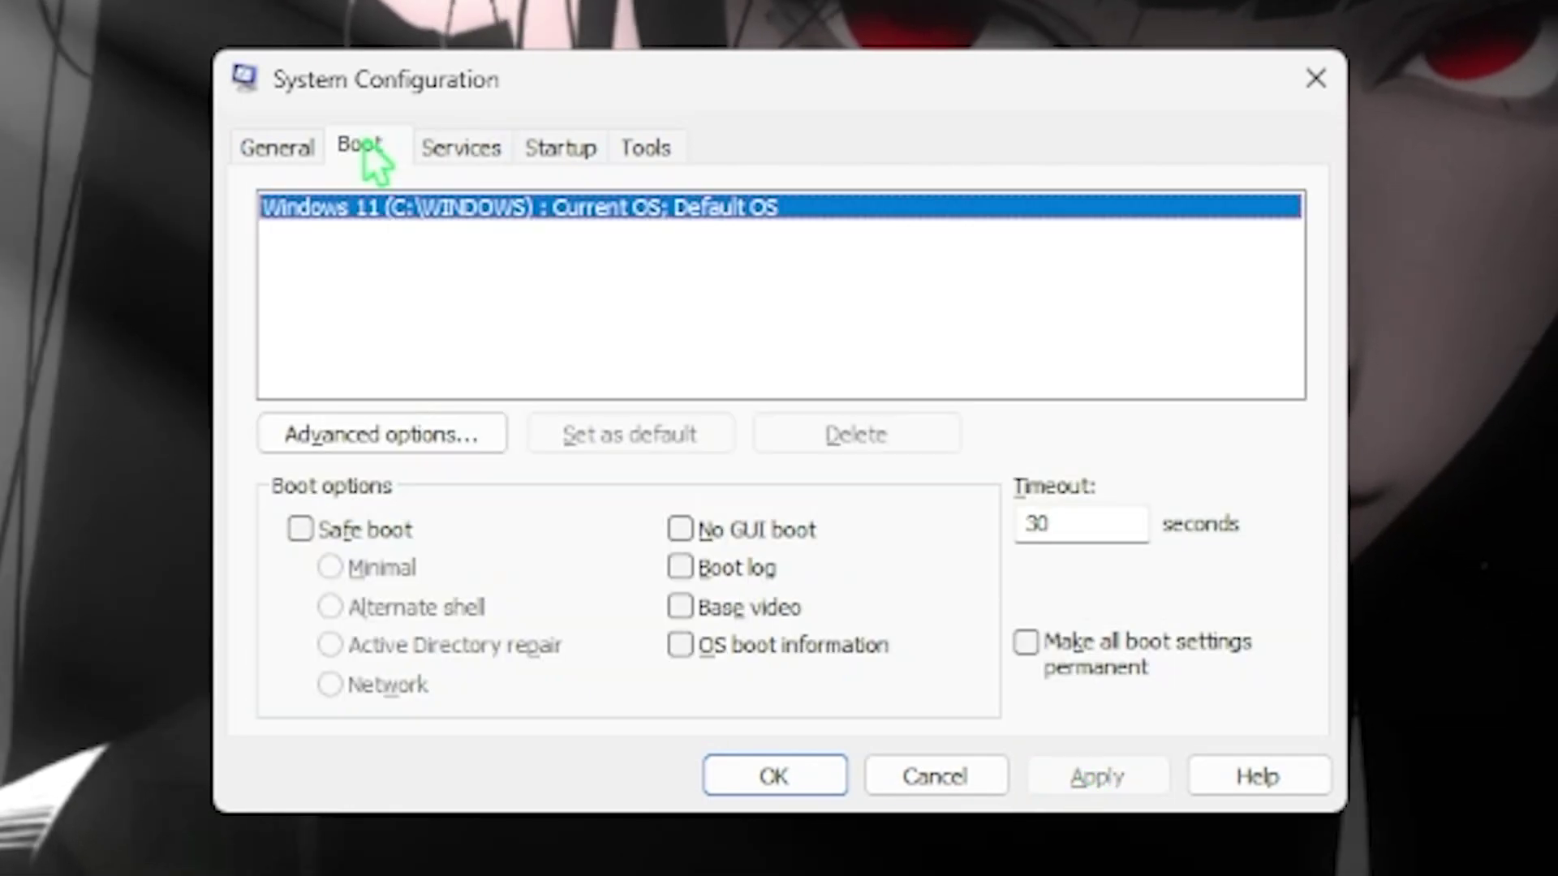
pyautogui.click(367, 437)
pyautogui.click(475, 156)
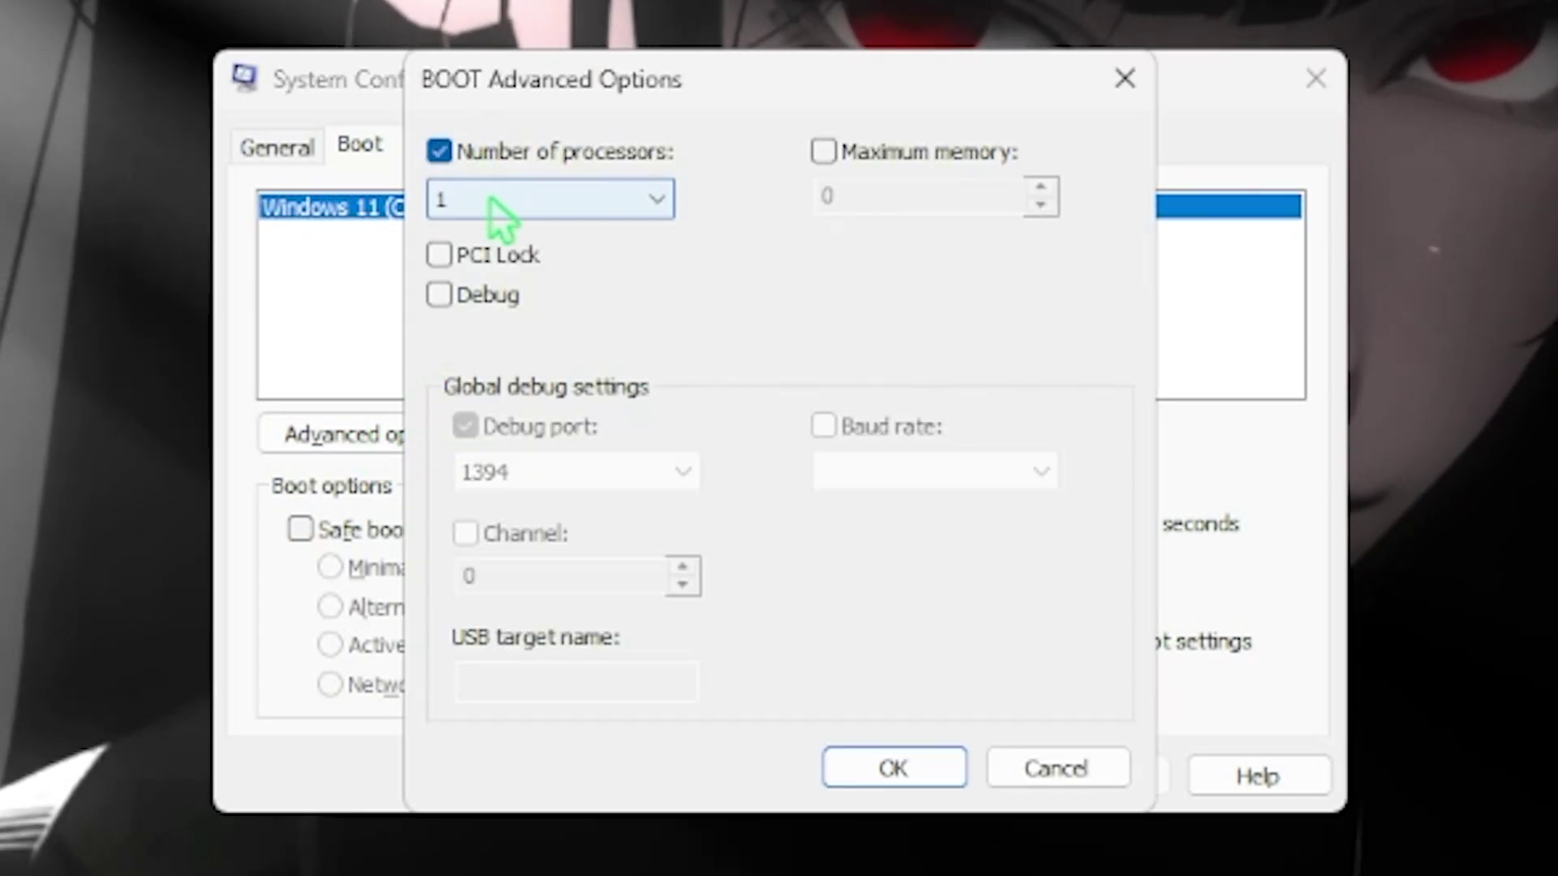
pyautogui.click(539, 202)
pyautogui.click(468, 624)
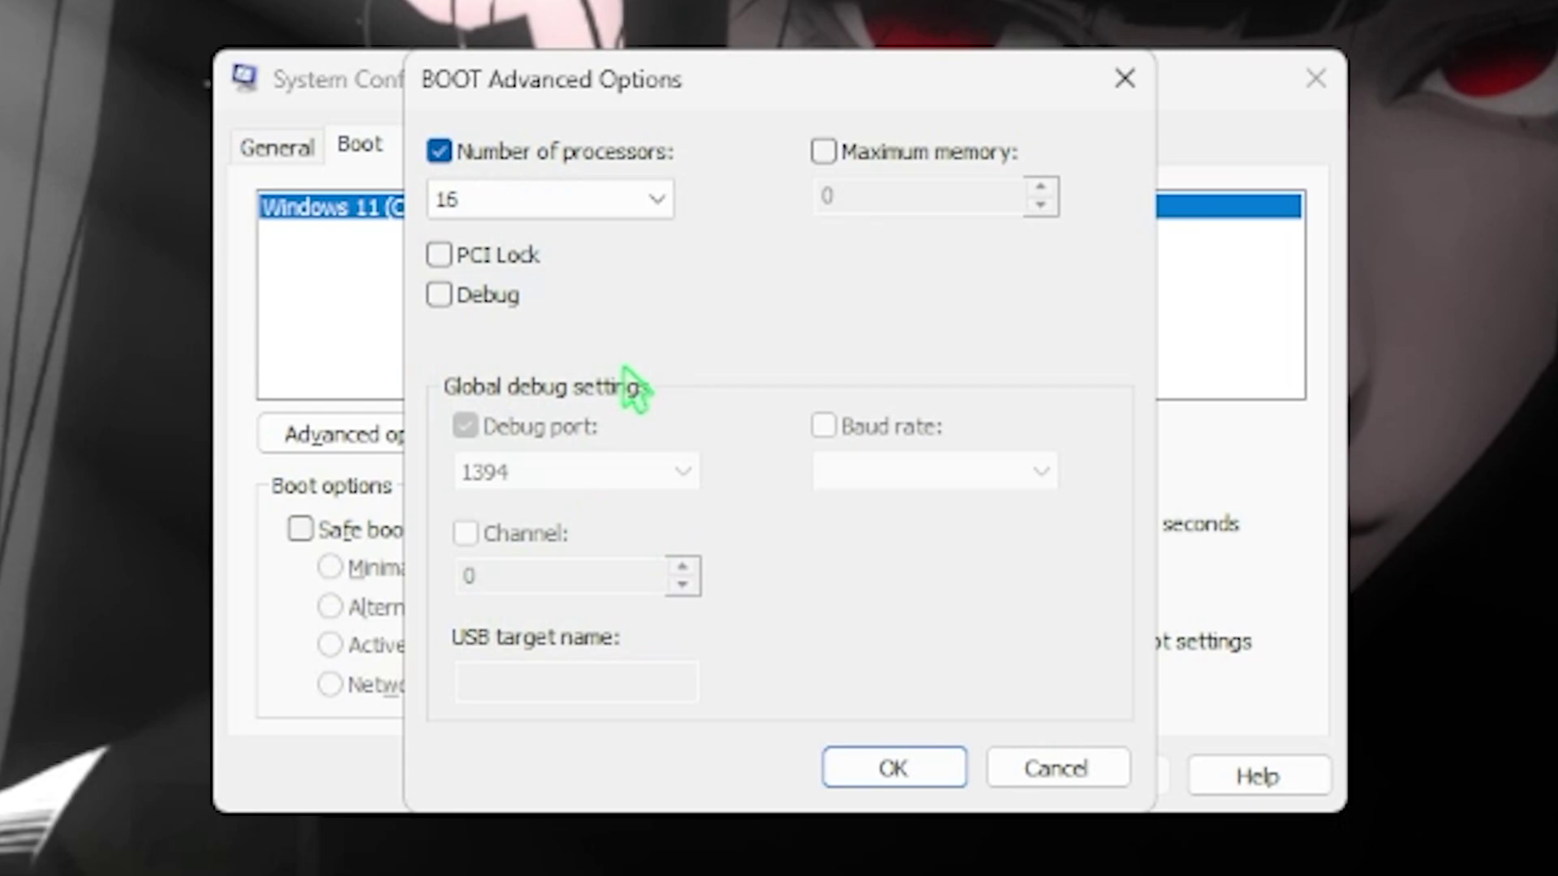
pyautogui.click(892, 768)
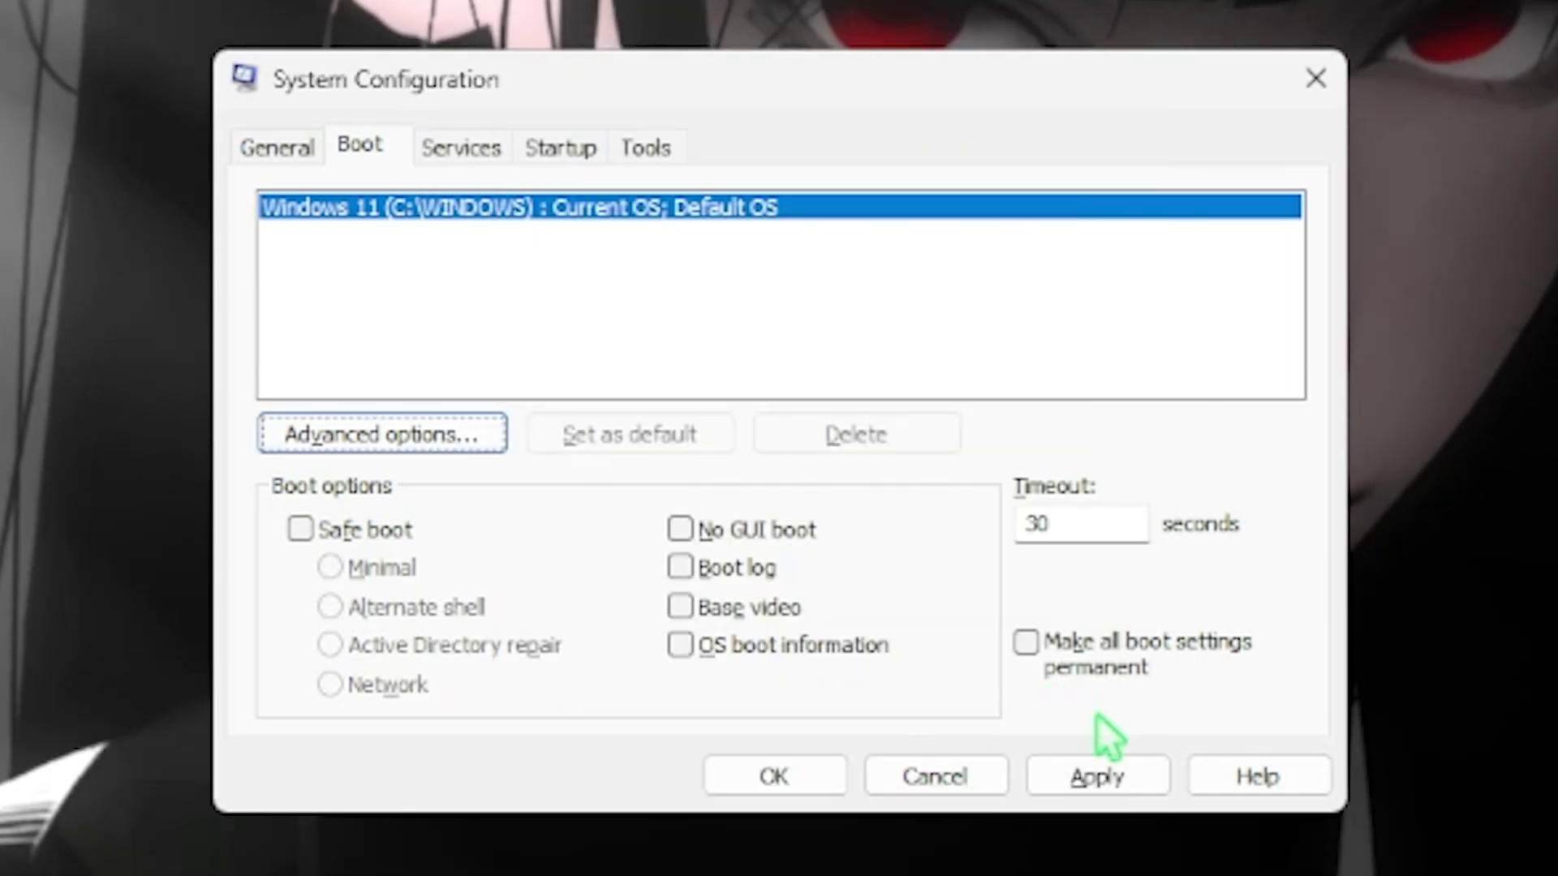
pyautogui.click(1099, 777)
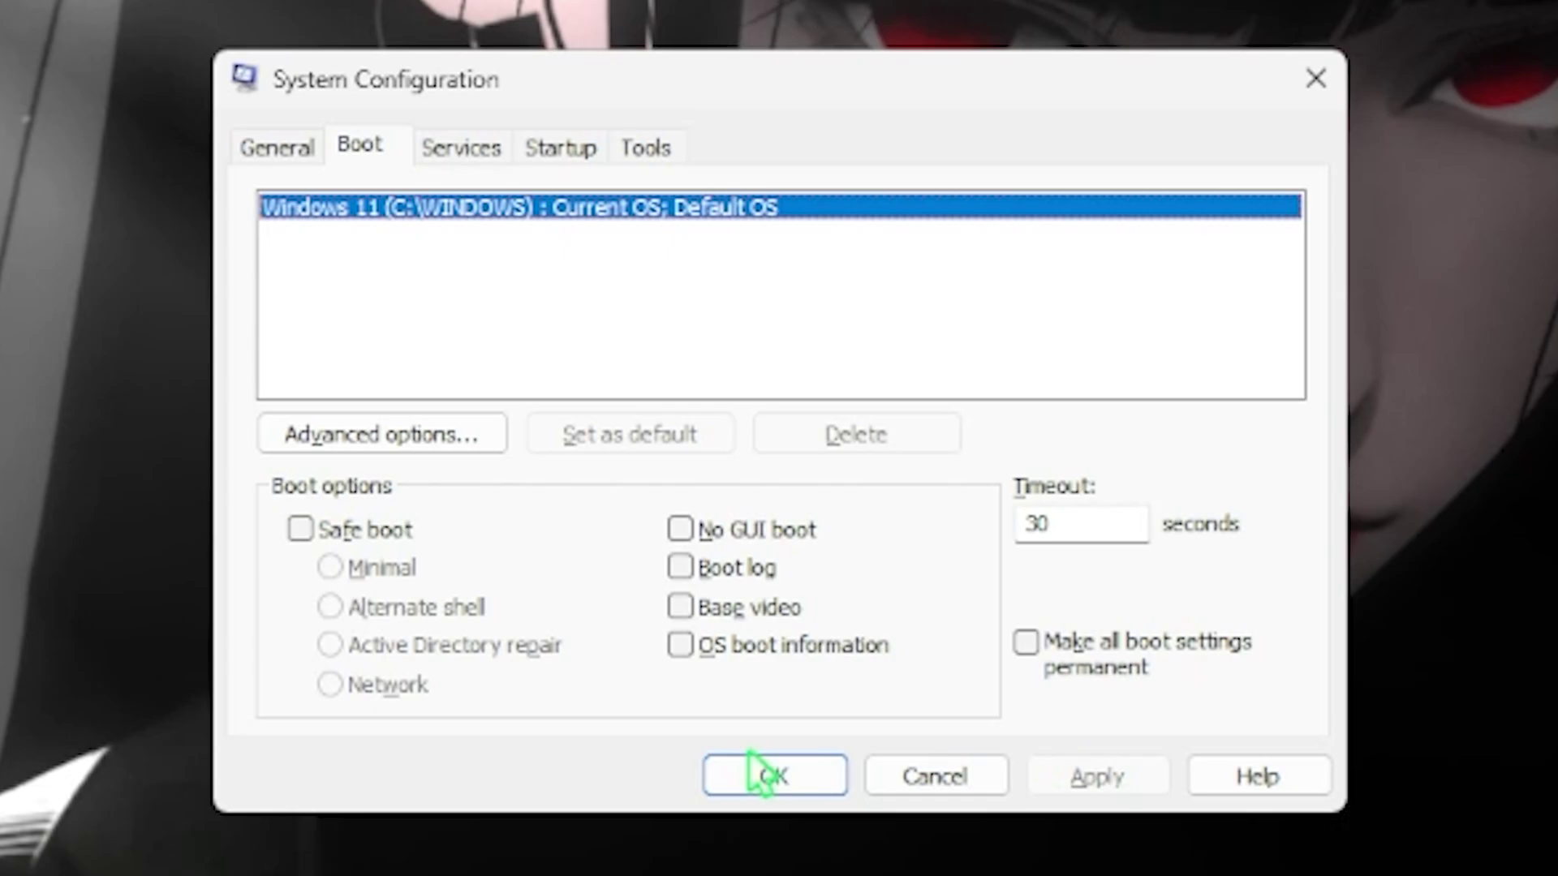
pyautogui.click(774, 777)
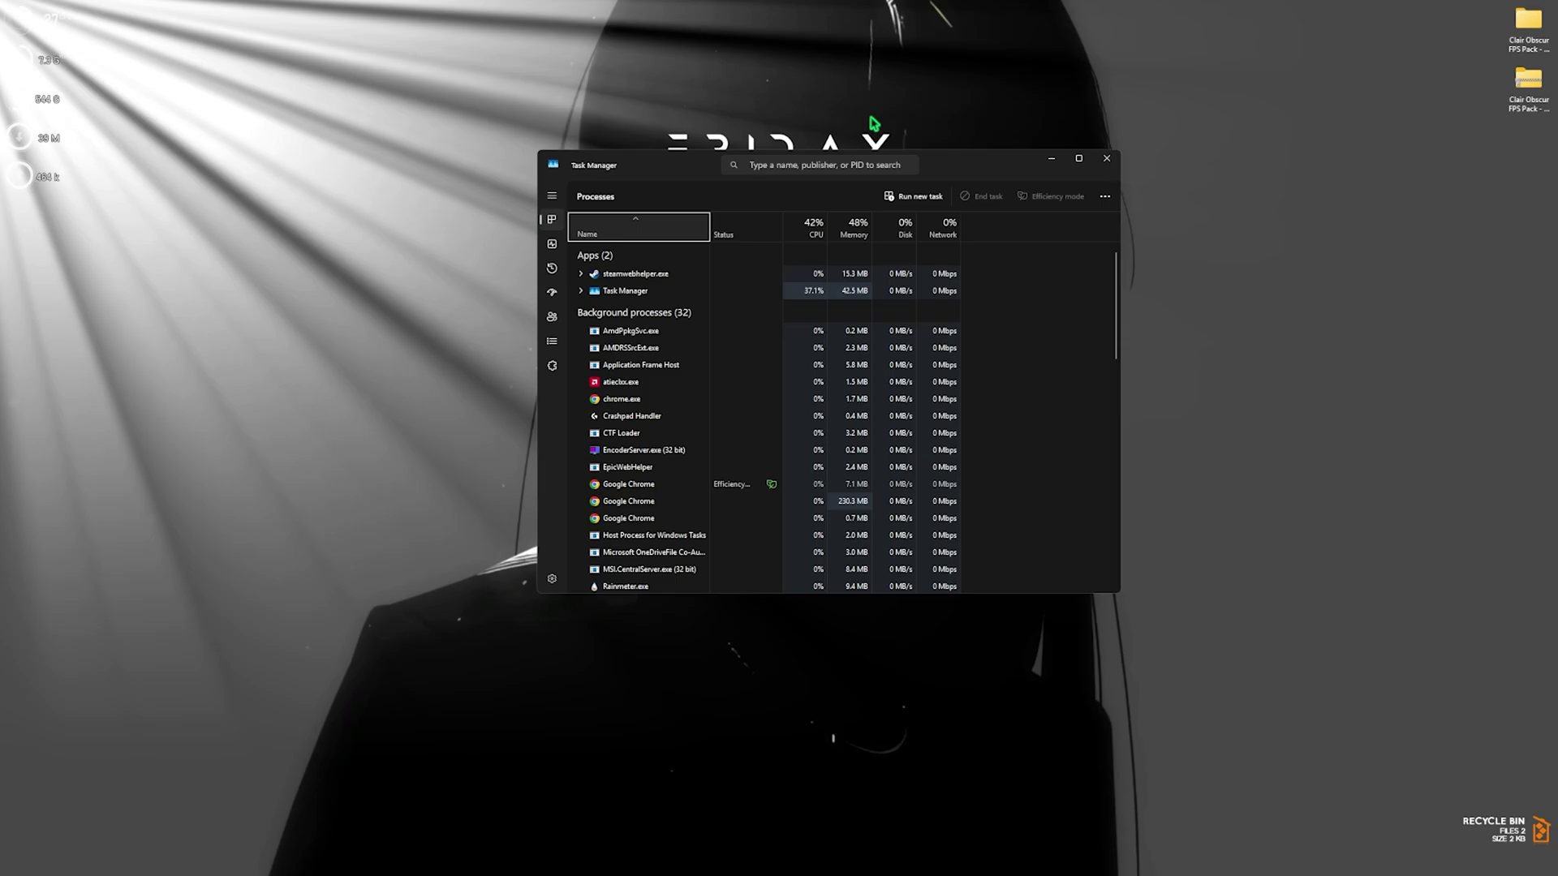
# Step: Disable WSVCUUpdateHelper.exe in Task Manager's maximized Startup apps list
pyautogui.click(551, 295)
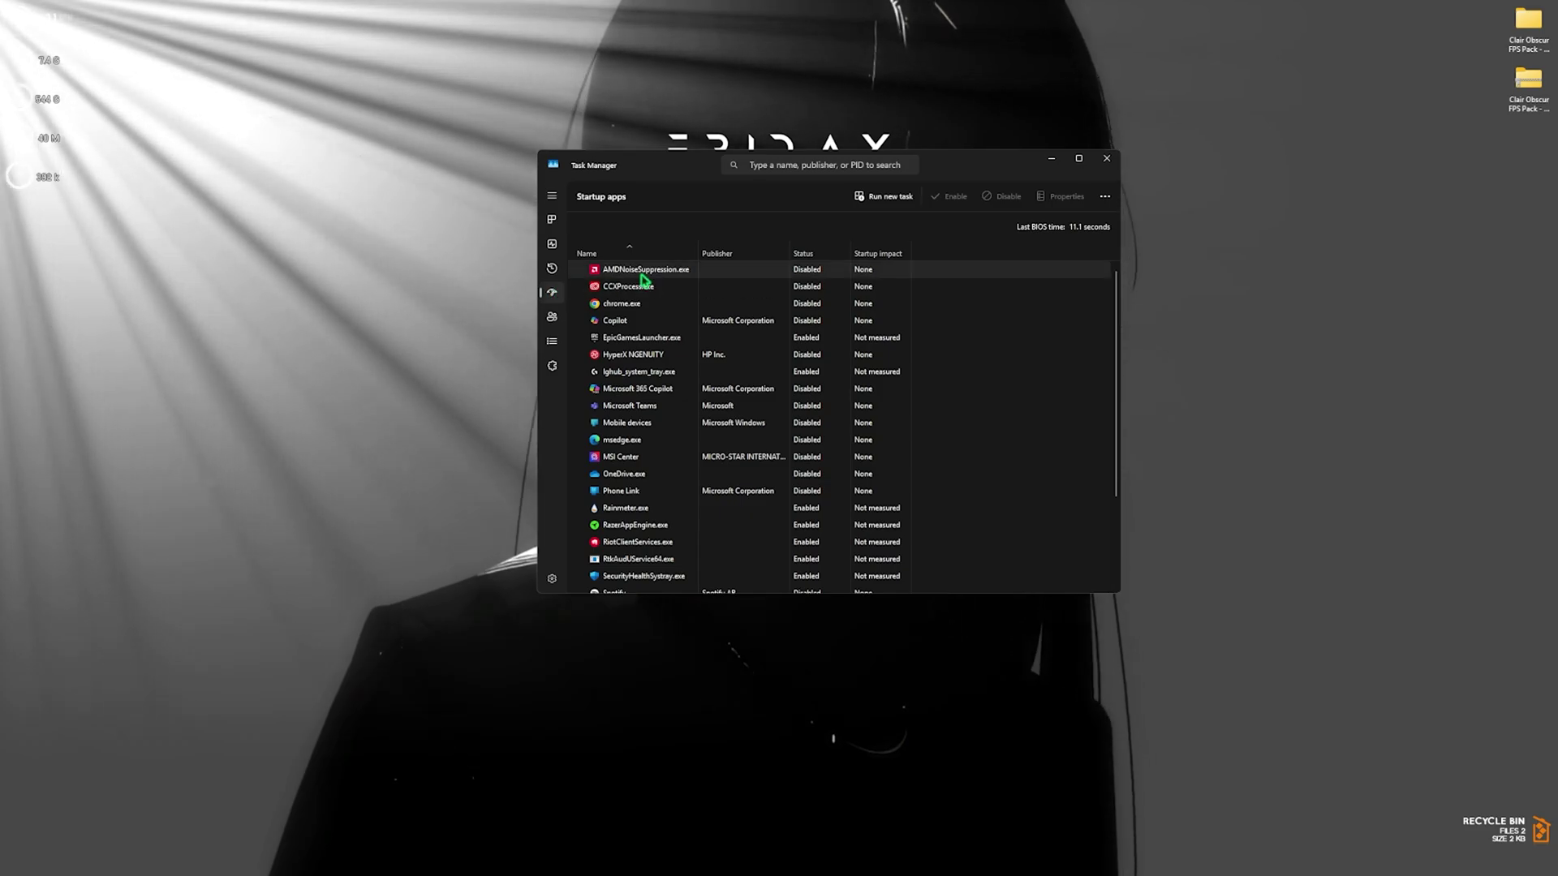
pyautogui.press('super+Up')
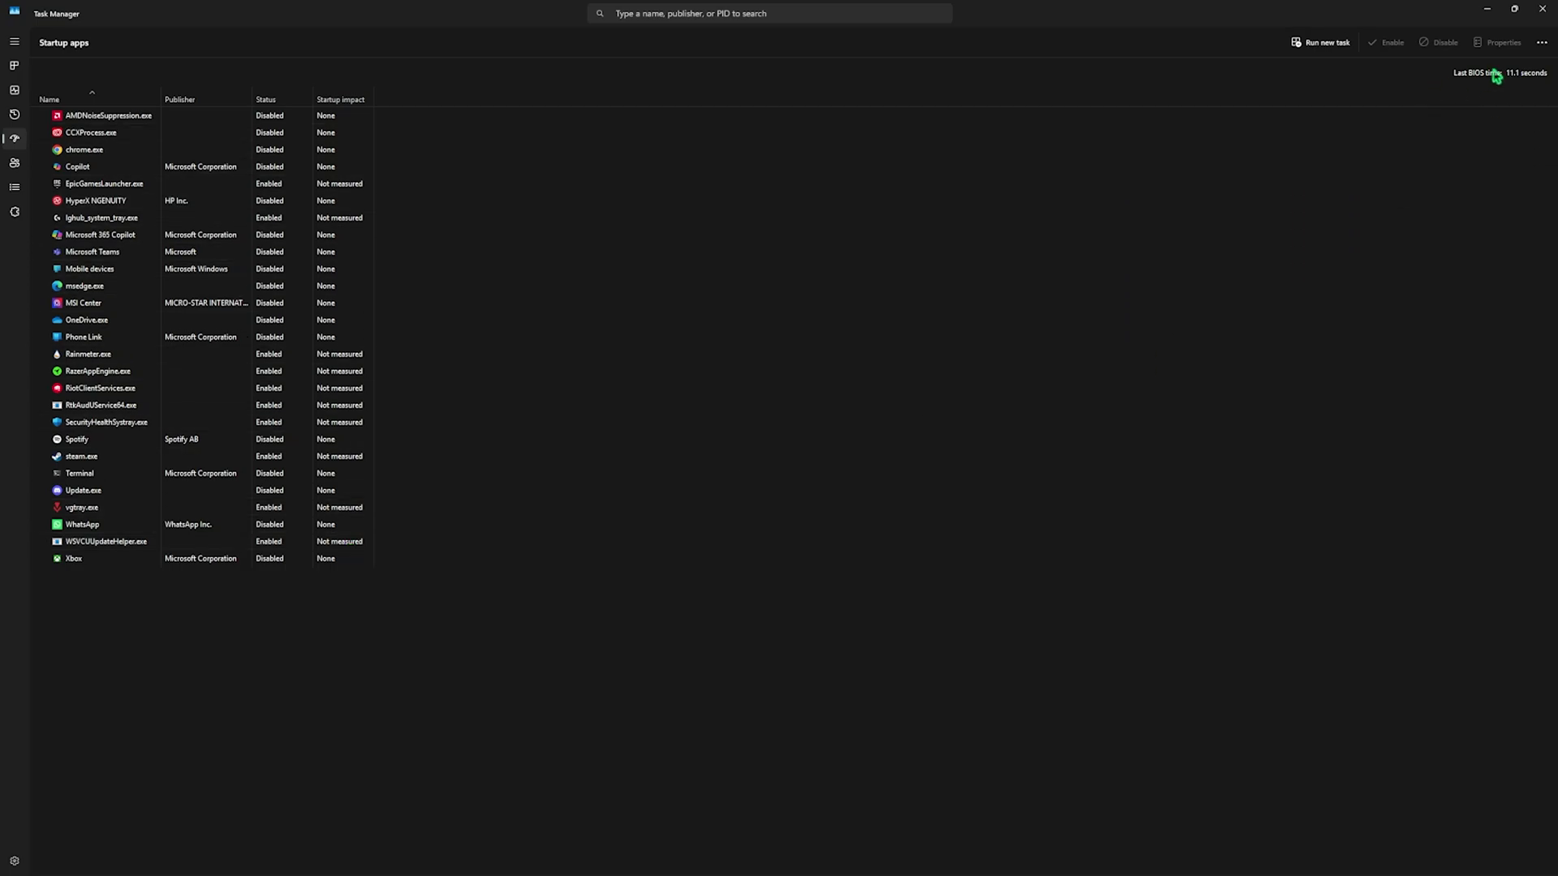
pyautogui.click(108, 545)
pyautogui.rightClick(138, 549)
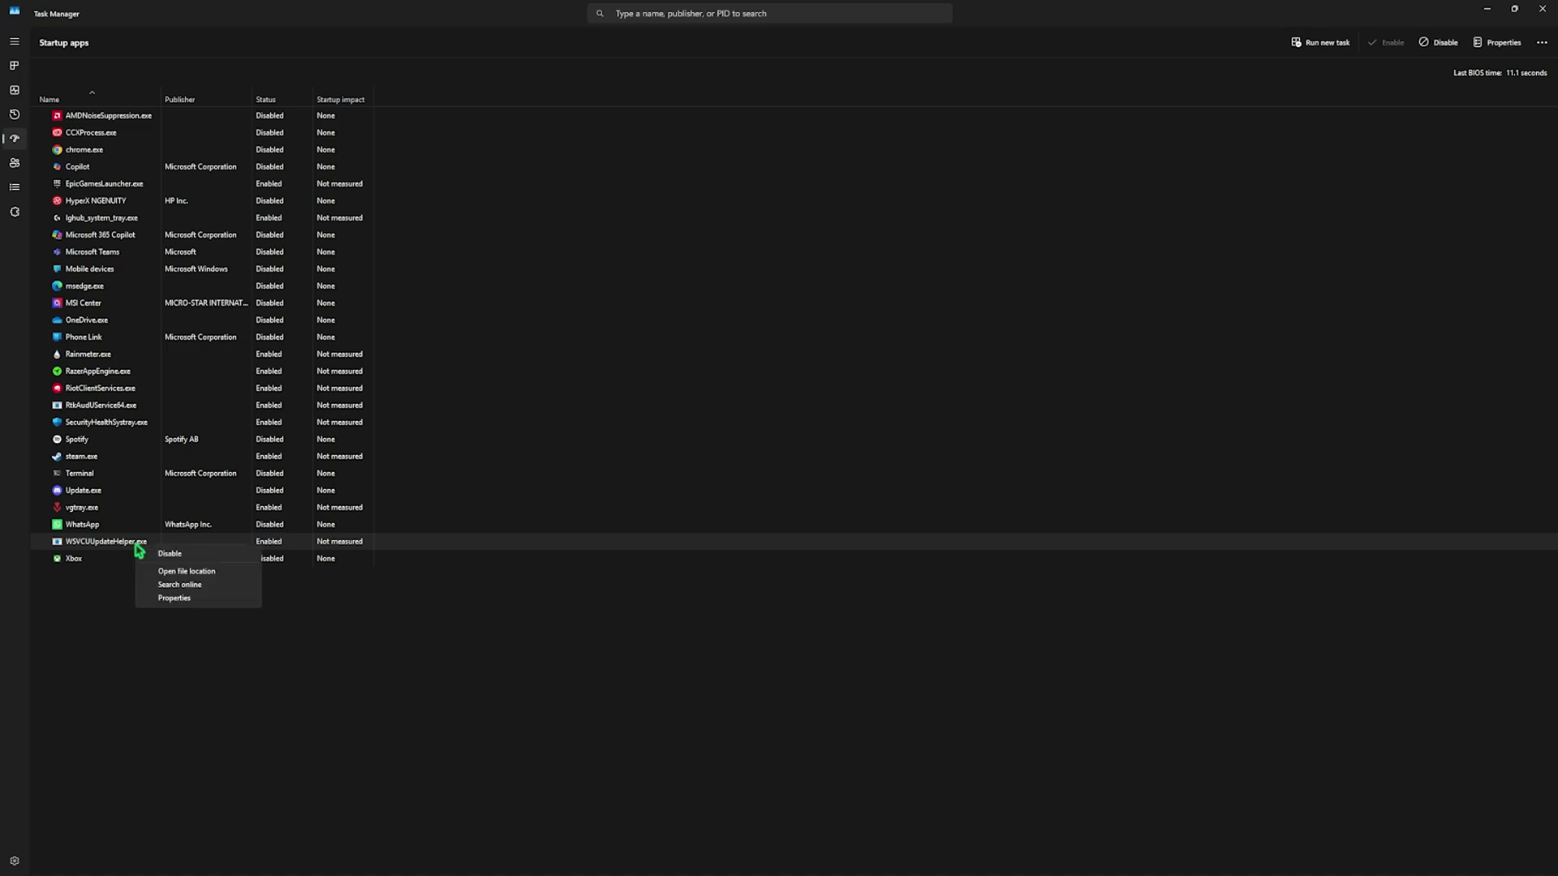
pyautogui.click(164, 555)
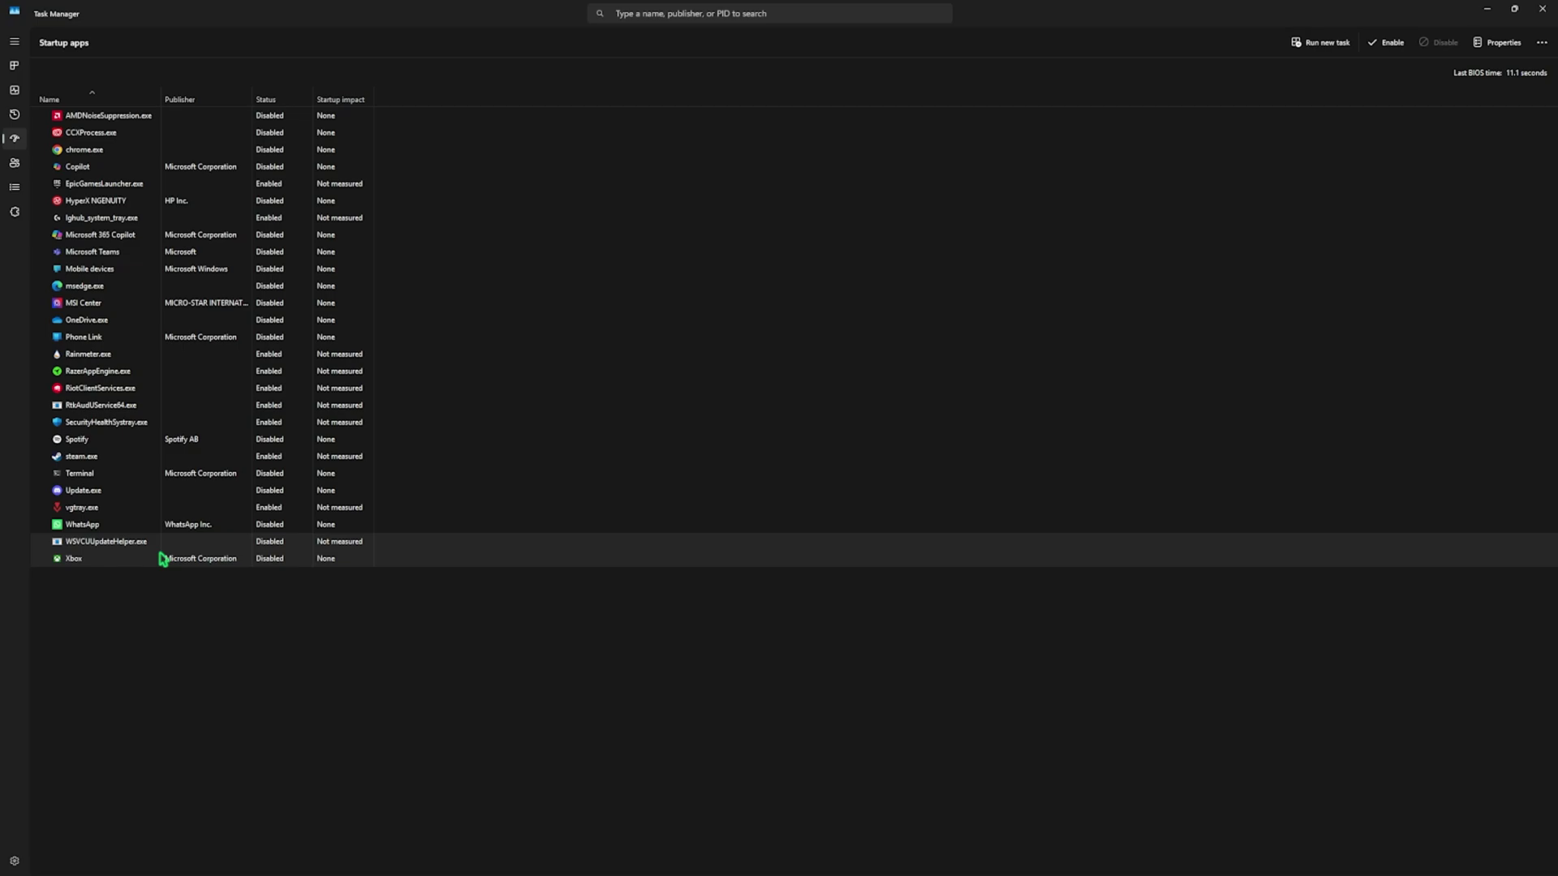
pyautogui.click(104, 509)
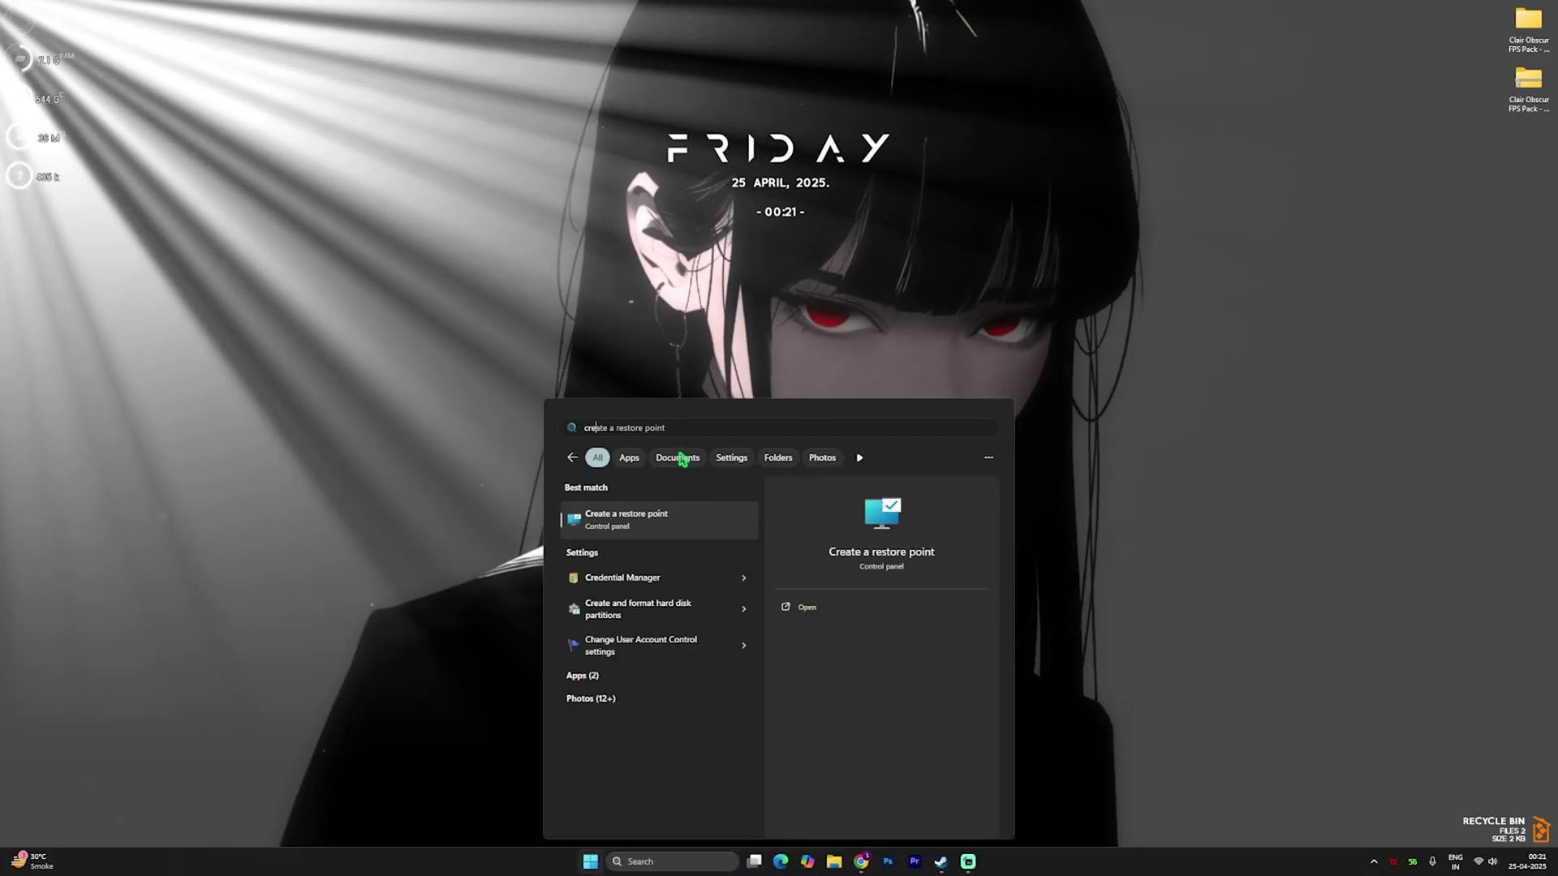
# Step: Create a restore point for Local Disk (C:) with the description CC
pyautogui.press('Return')
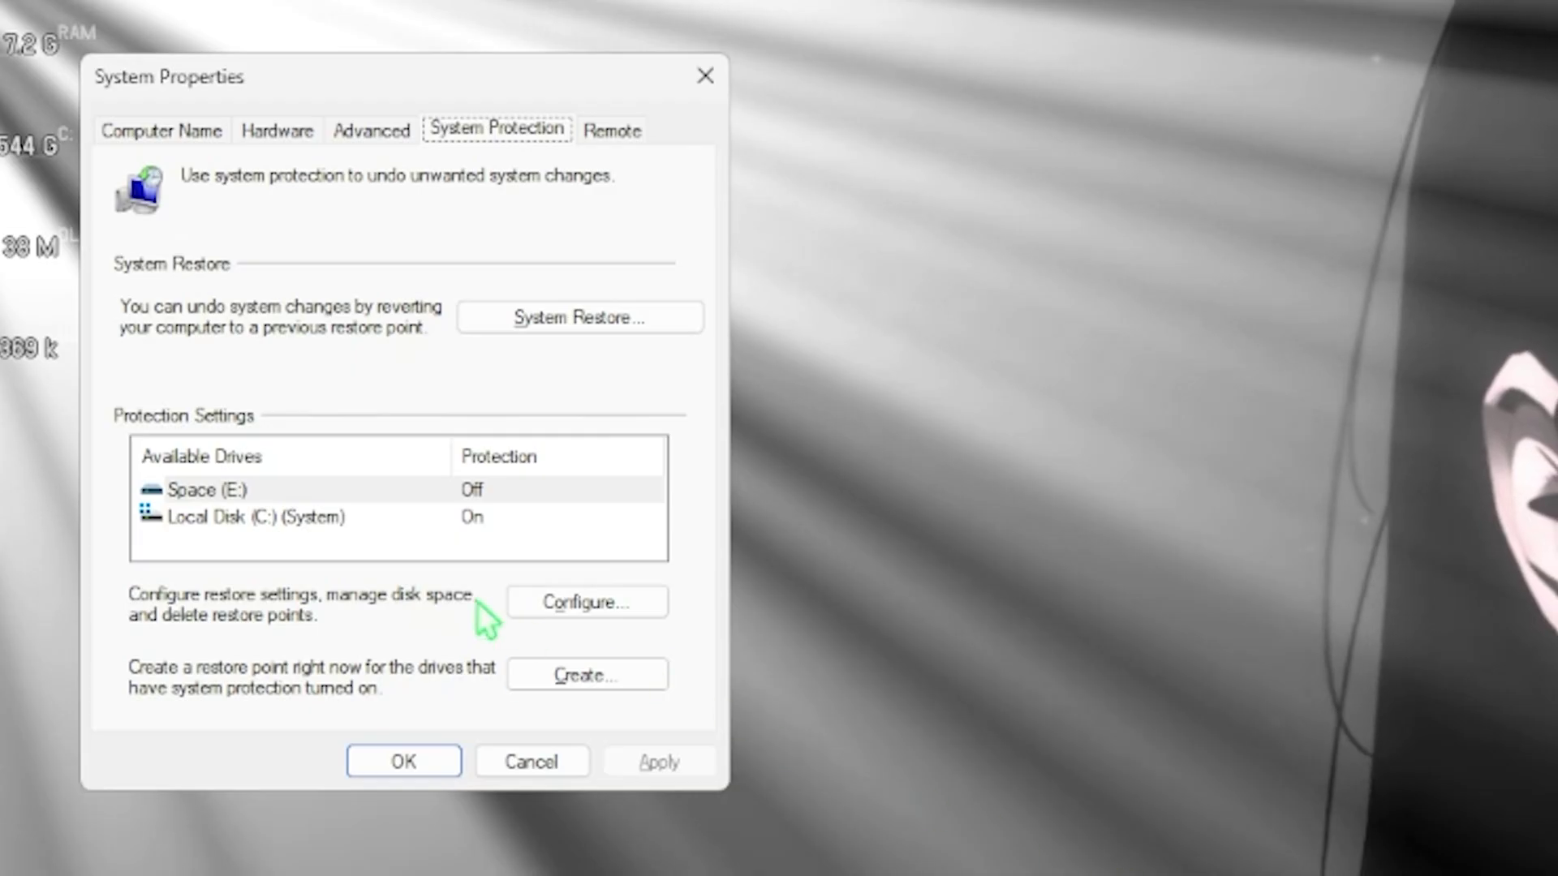
pyautogui.click(316, 519)
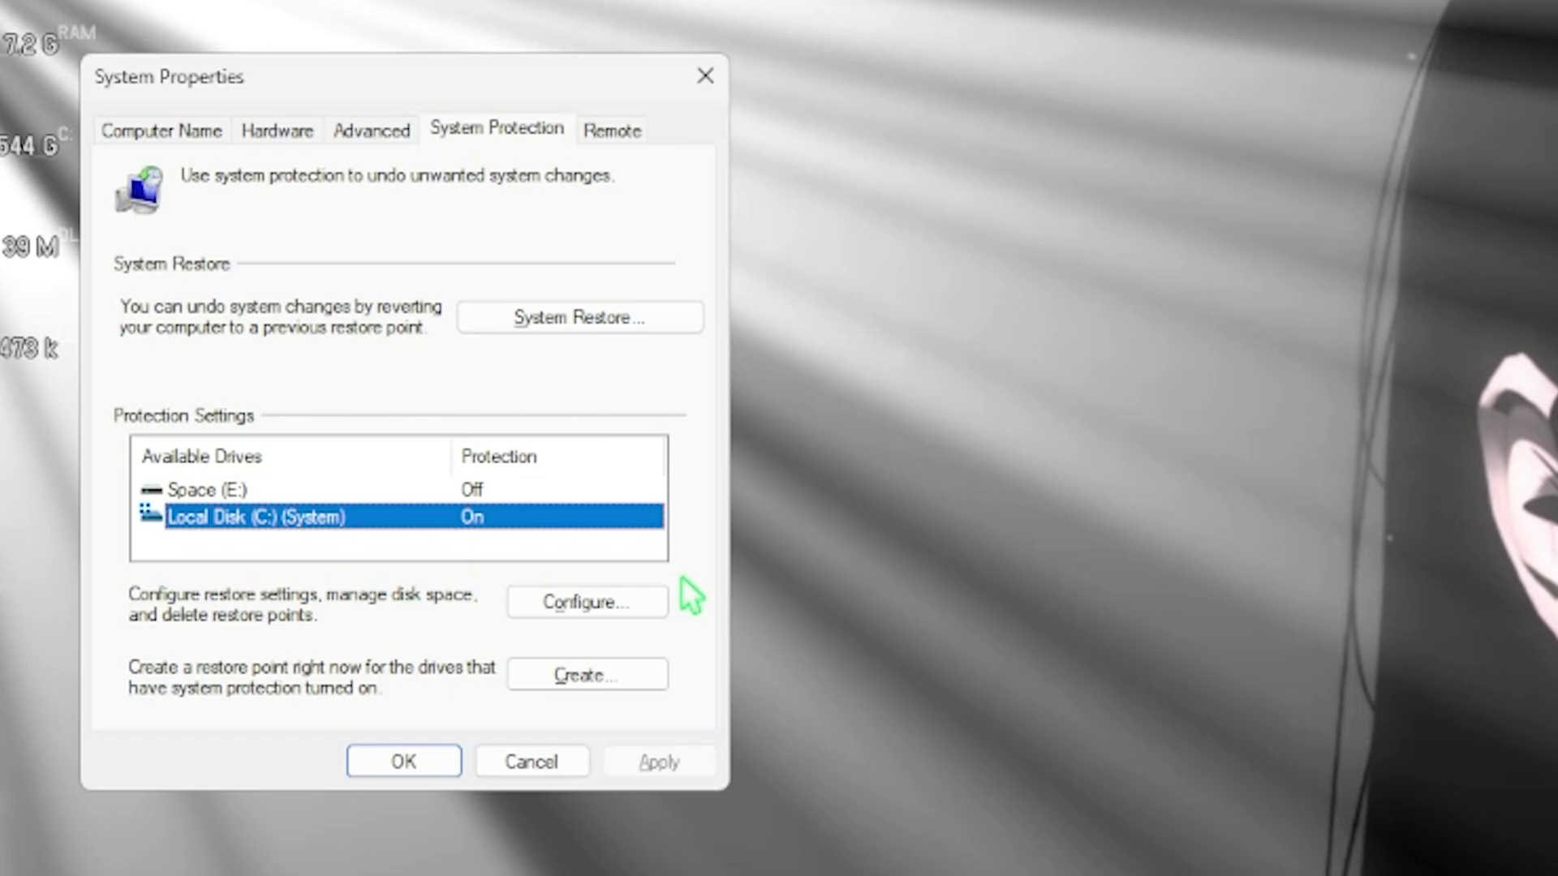
pyautogui.click(607, 678)
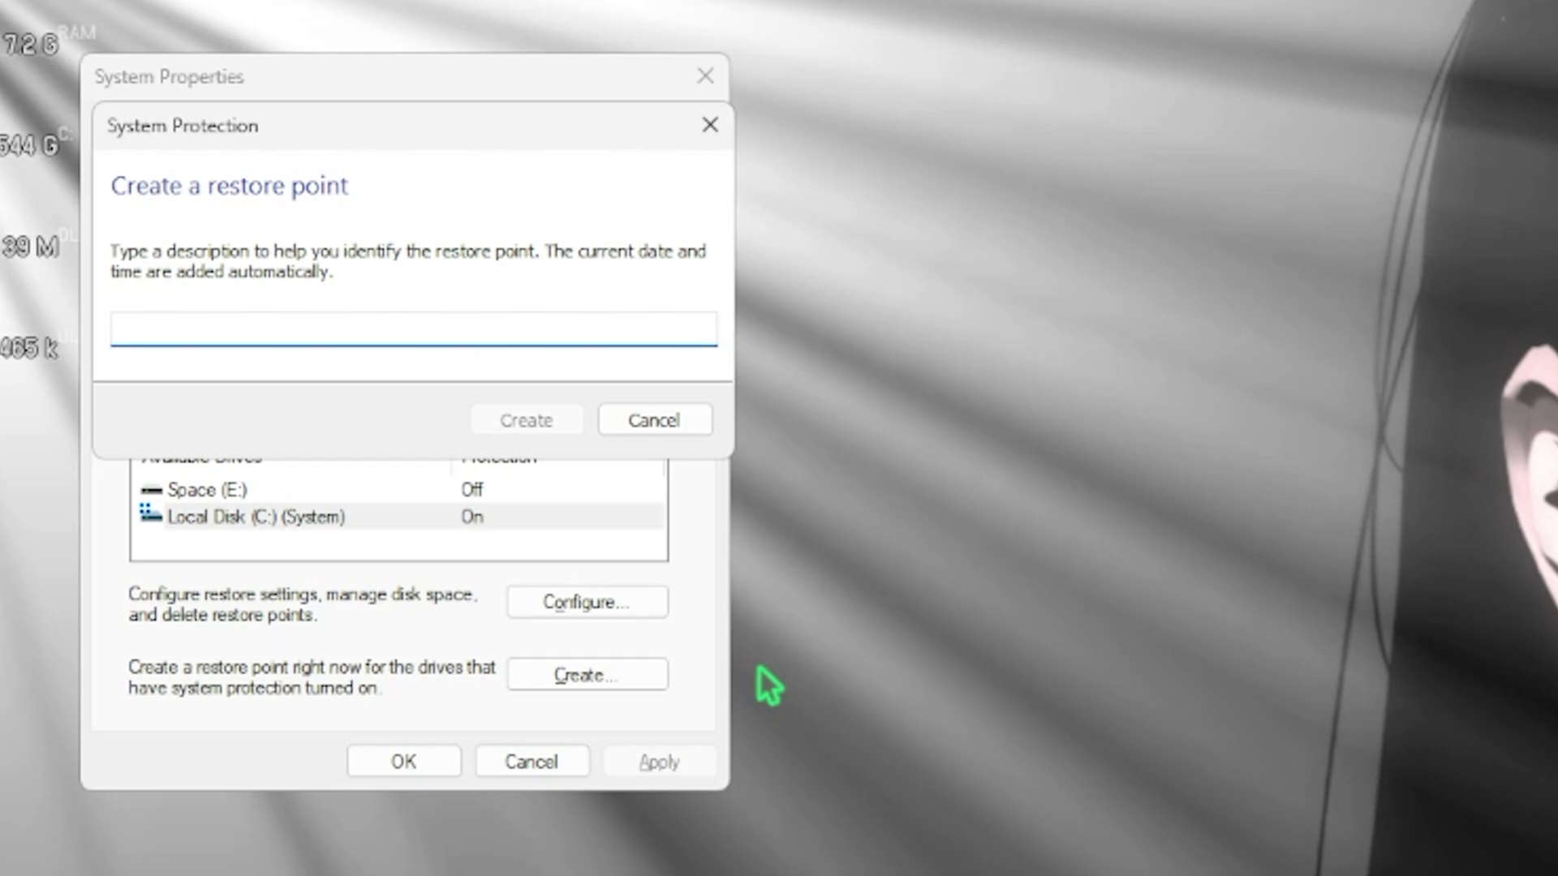
pyautogui.write('C')
pyautogui.write('C')
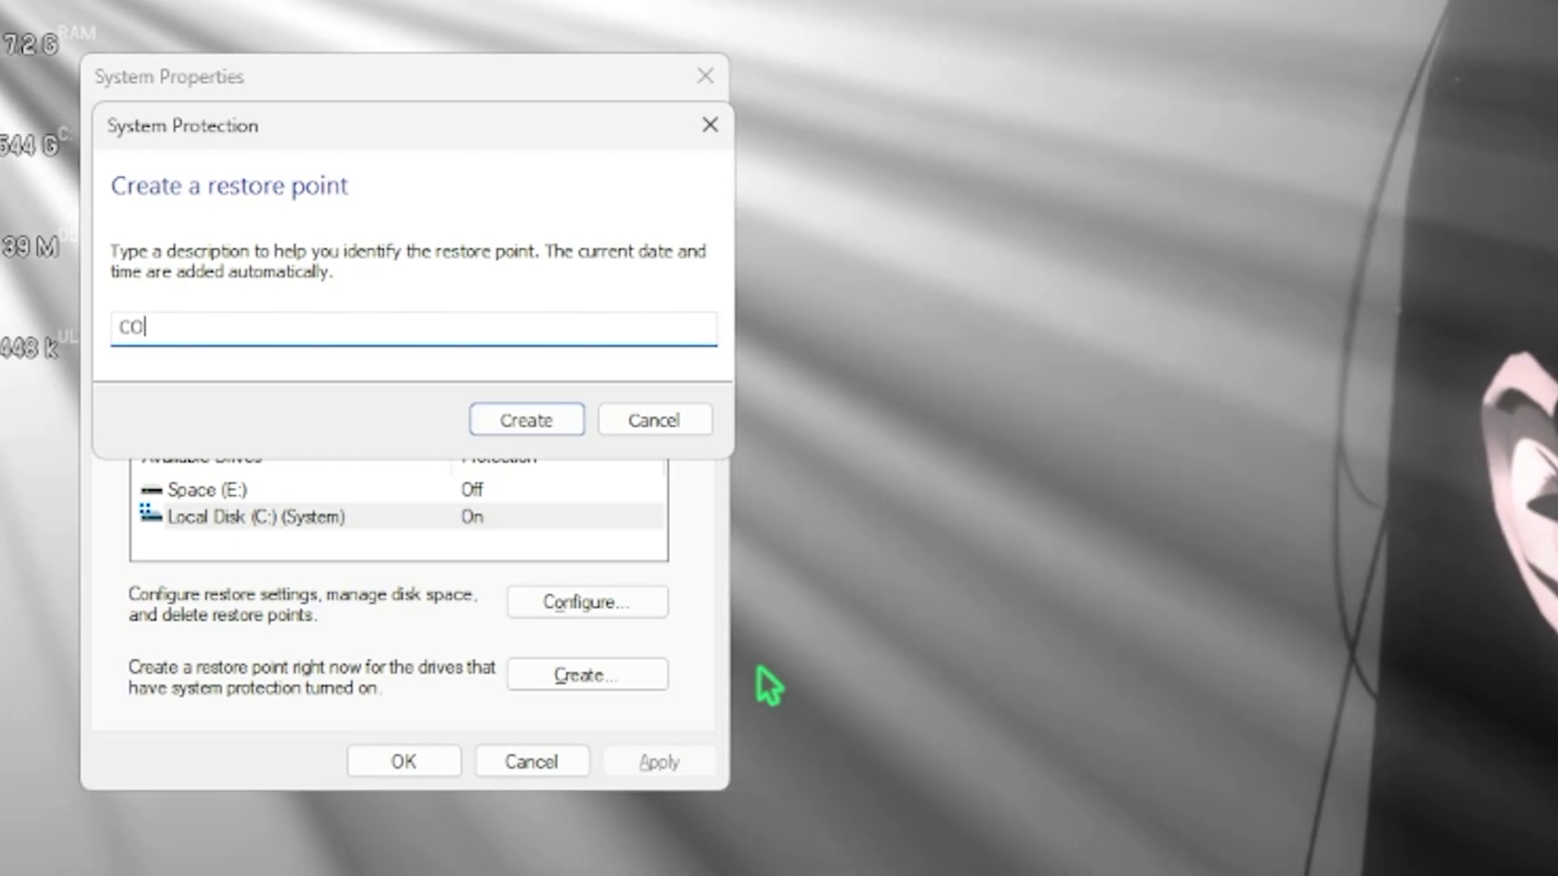
pyautogui.click(519, 422)
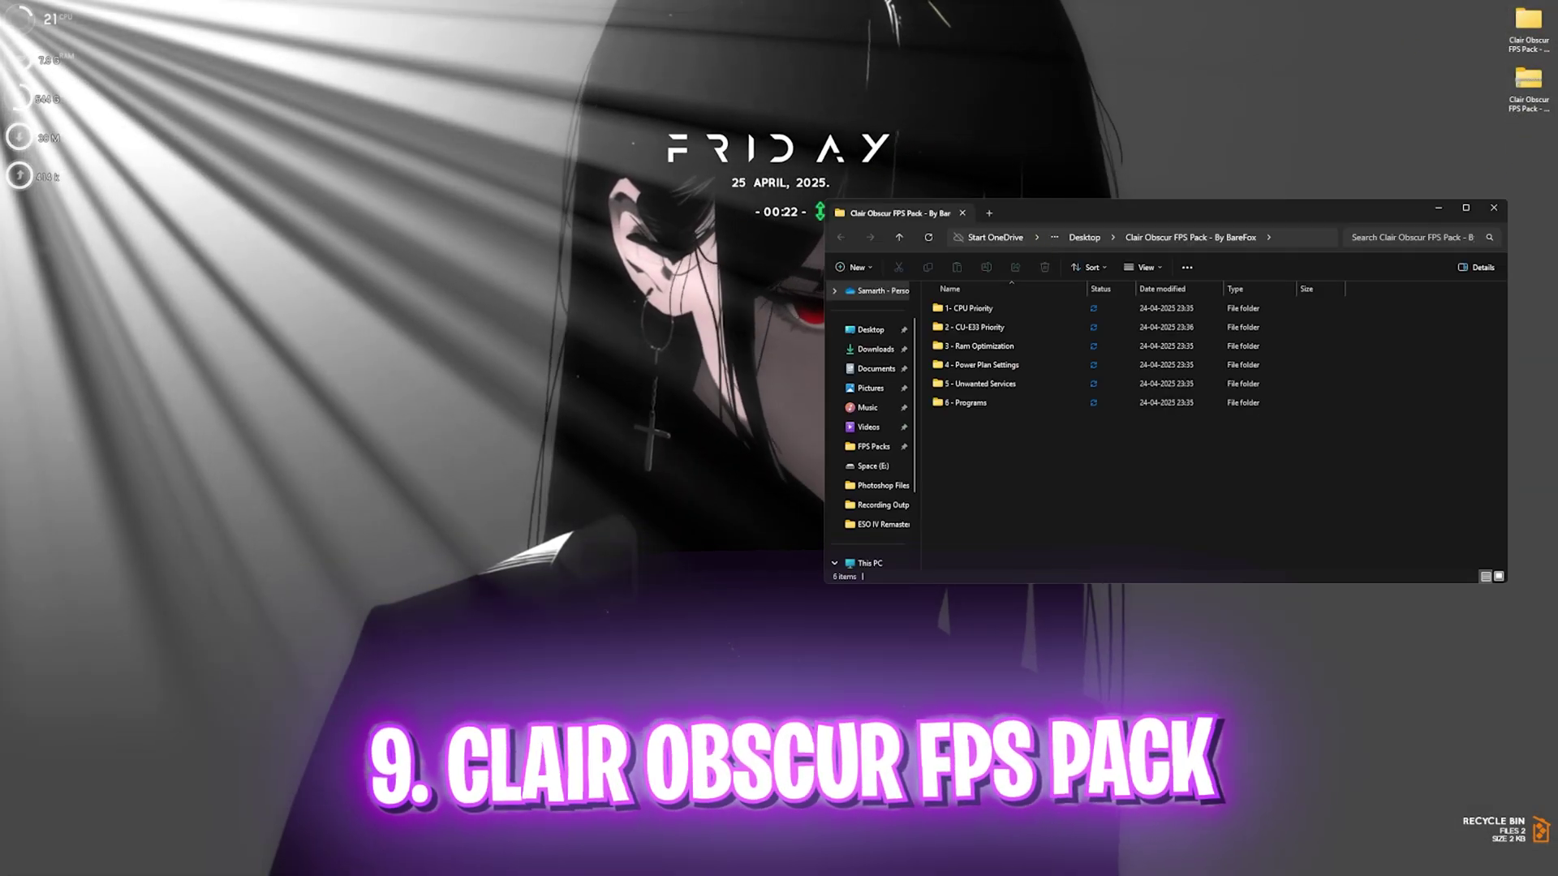
# Step: Browse into 1- CPU Priority > AMD, then go back to the FPS pack folder
pyautogui.doubleClick(1271, 235)
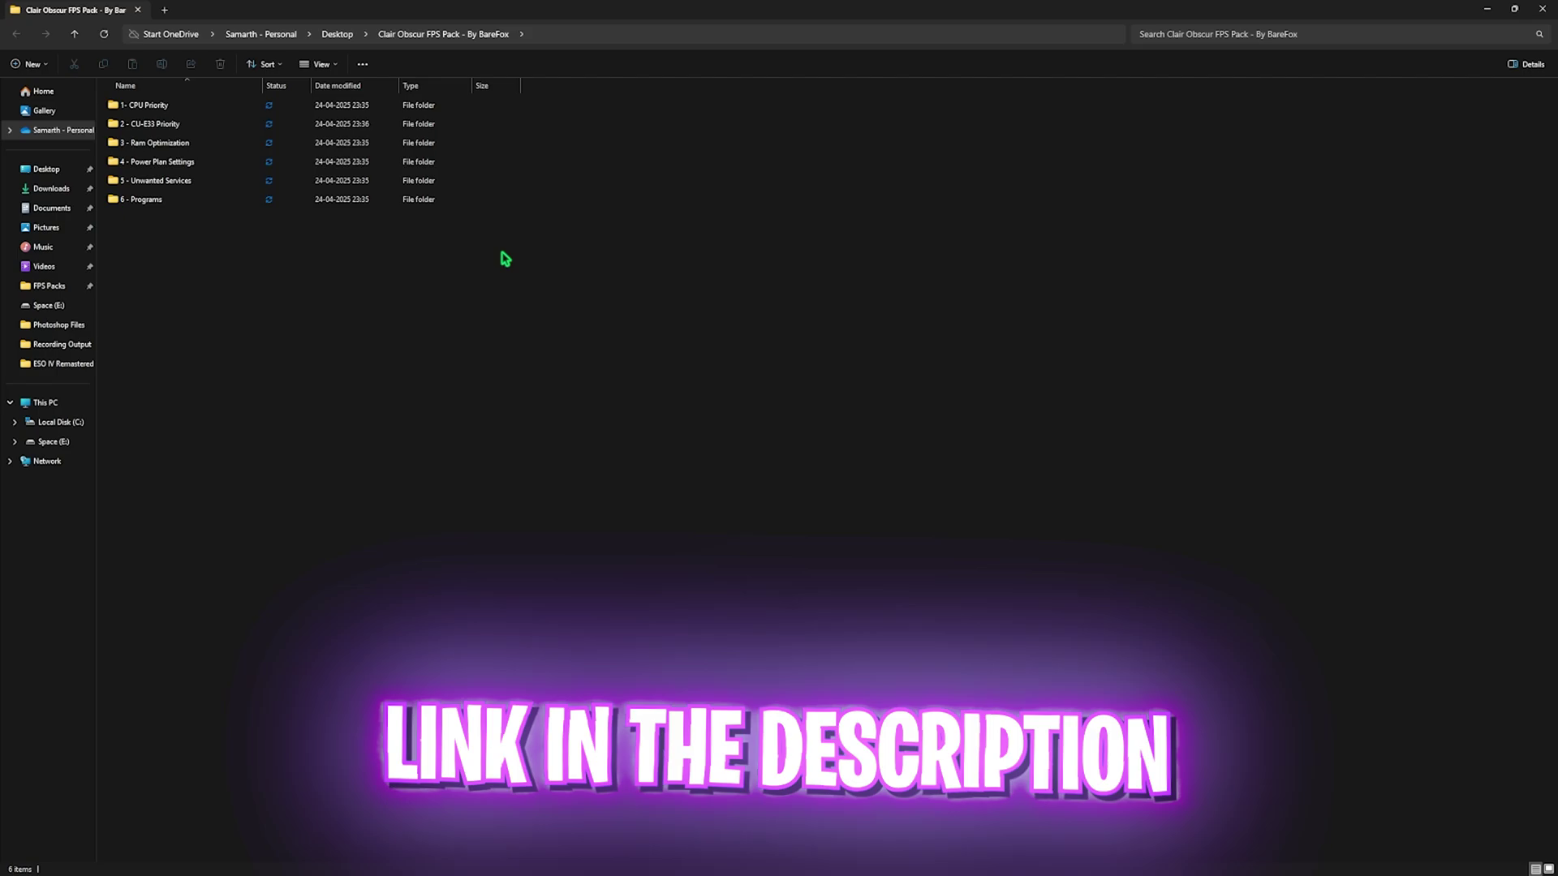
pyautogui.moveTo(155, 244); pyautogui.dragTo(157, 279)
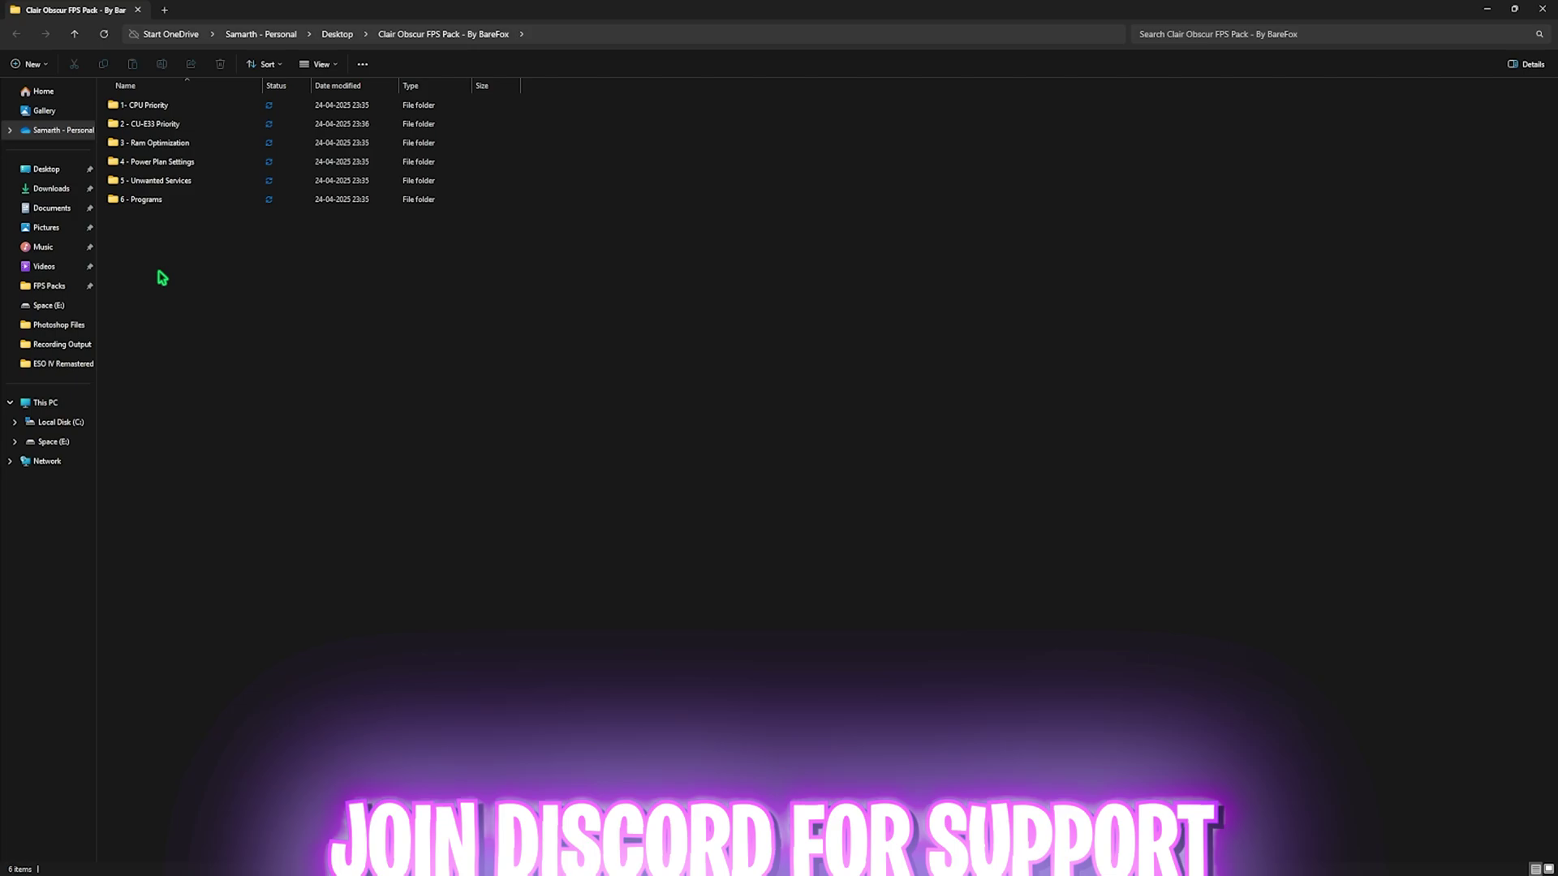
pyautogui.doubleClick(158, 108)
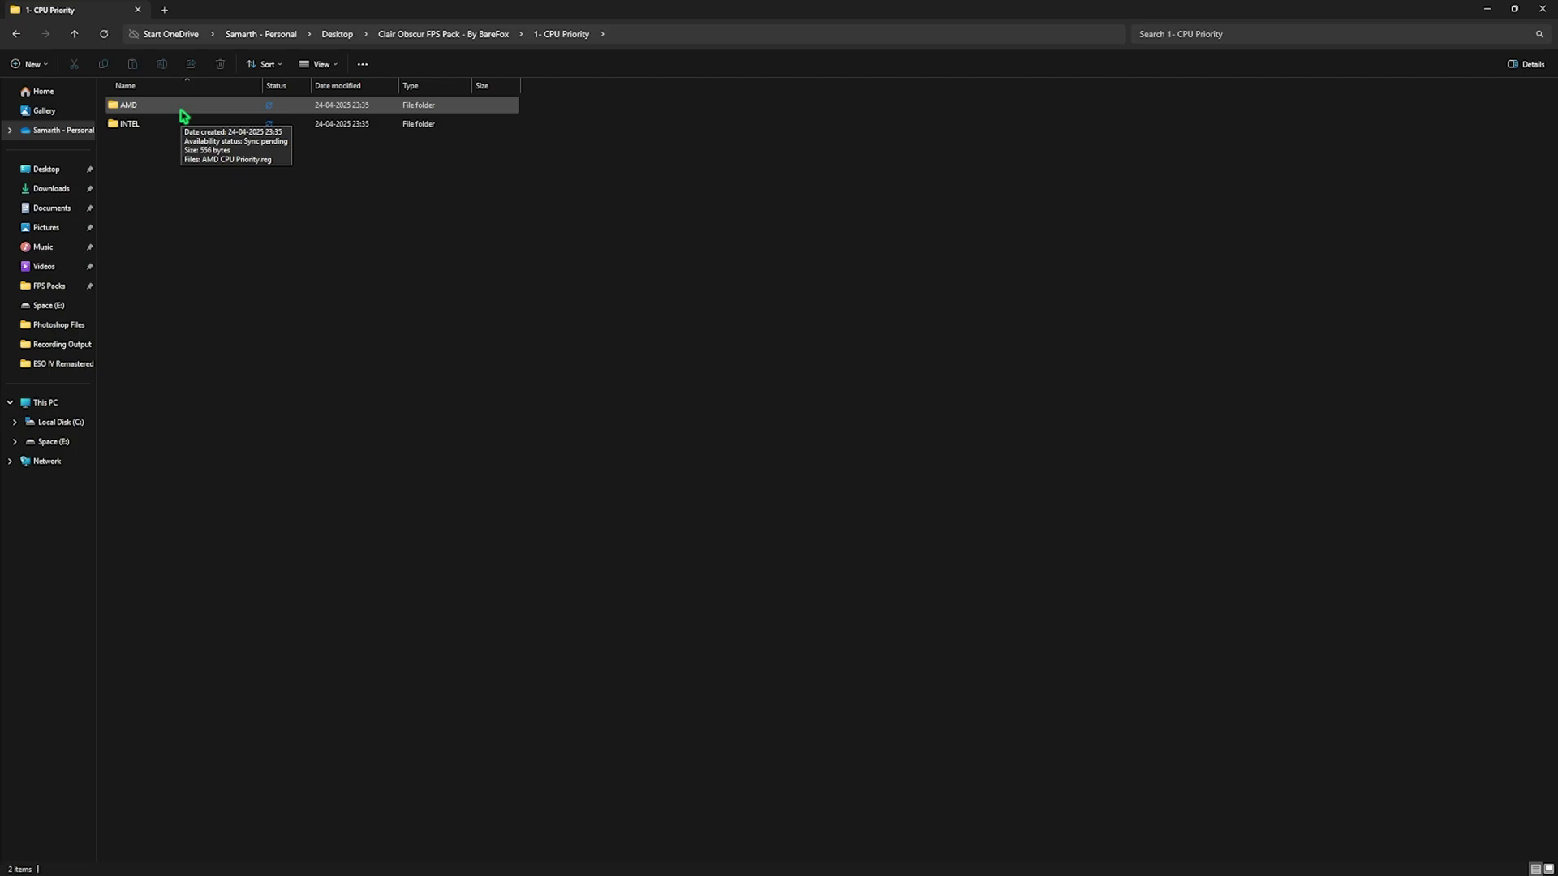
pyautogui.doubleClick(180, 108)
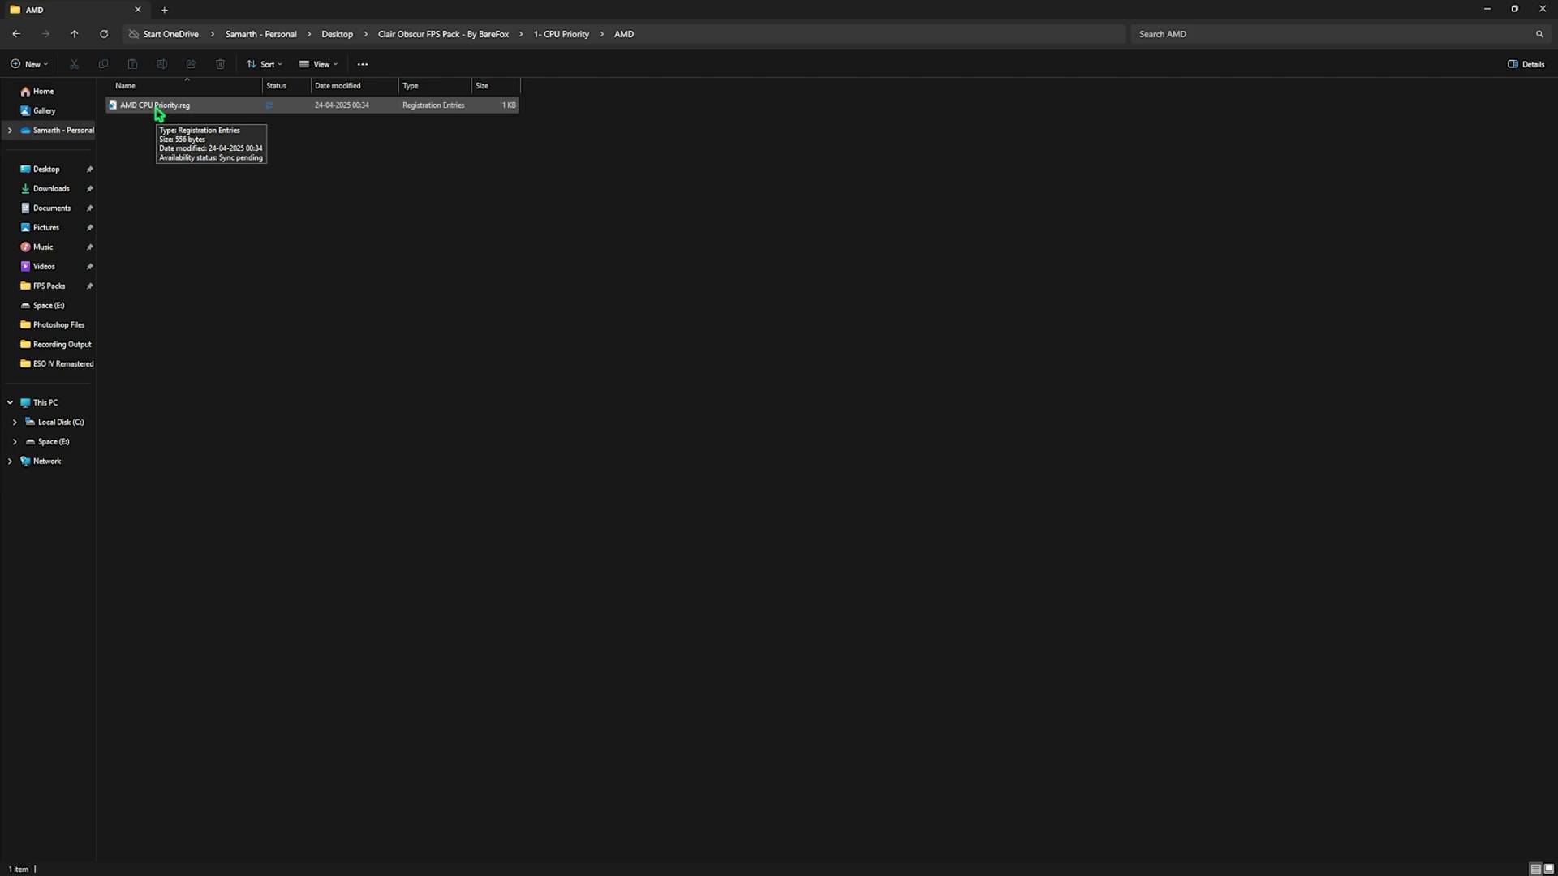
pyautogui.click(552, 34)
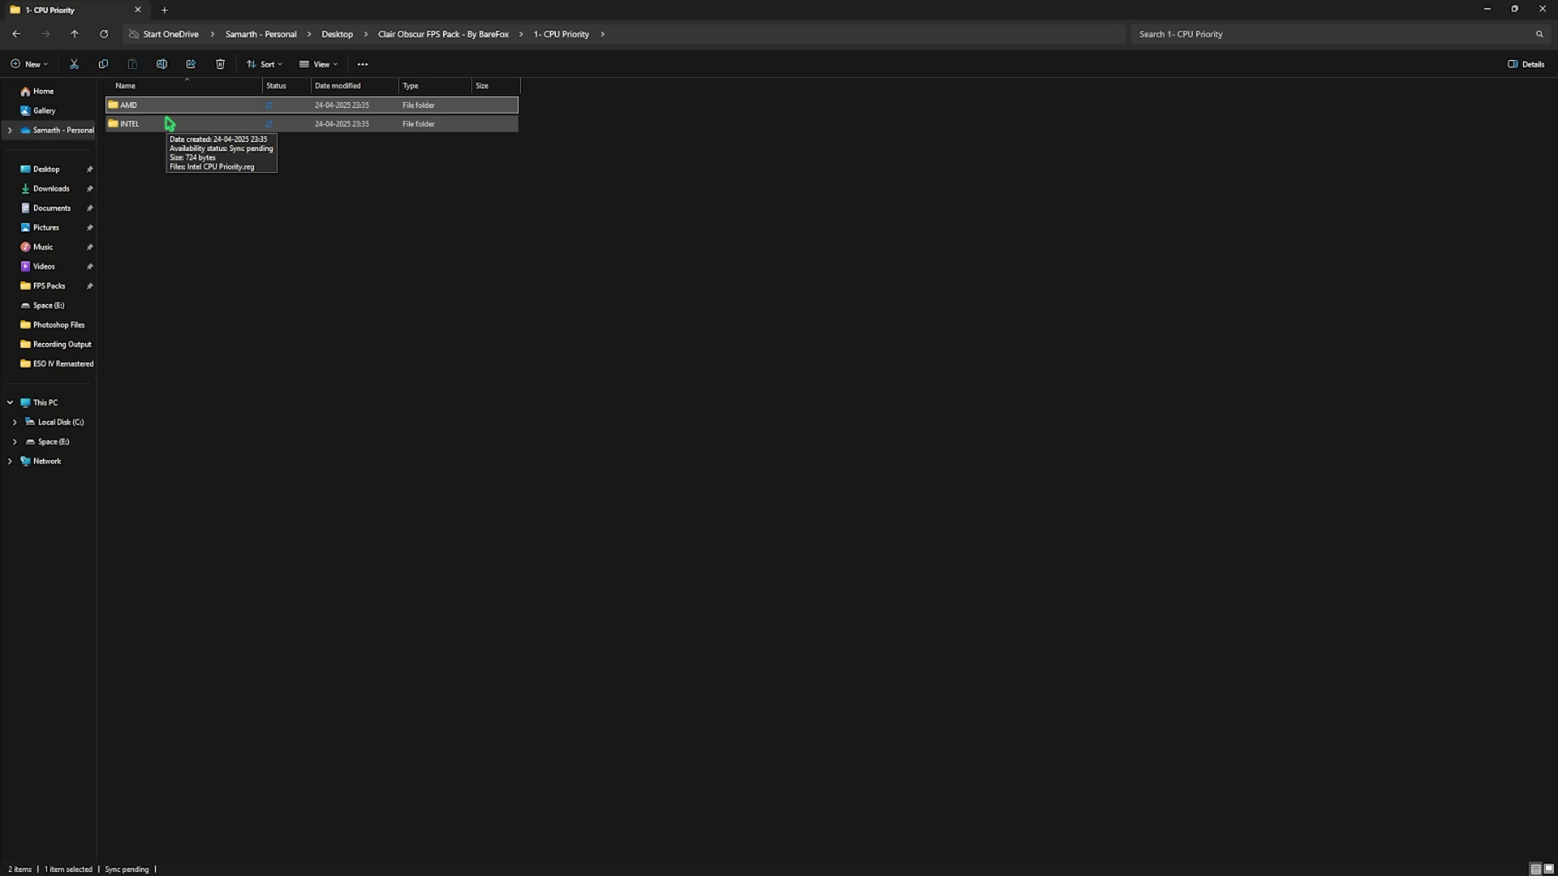
pyautogui.click(394, 34)
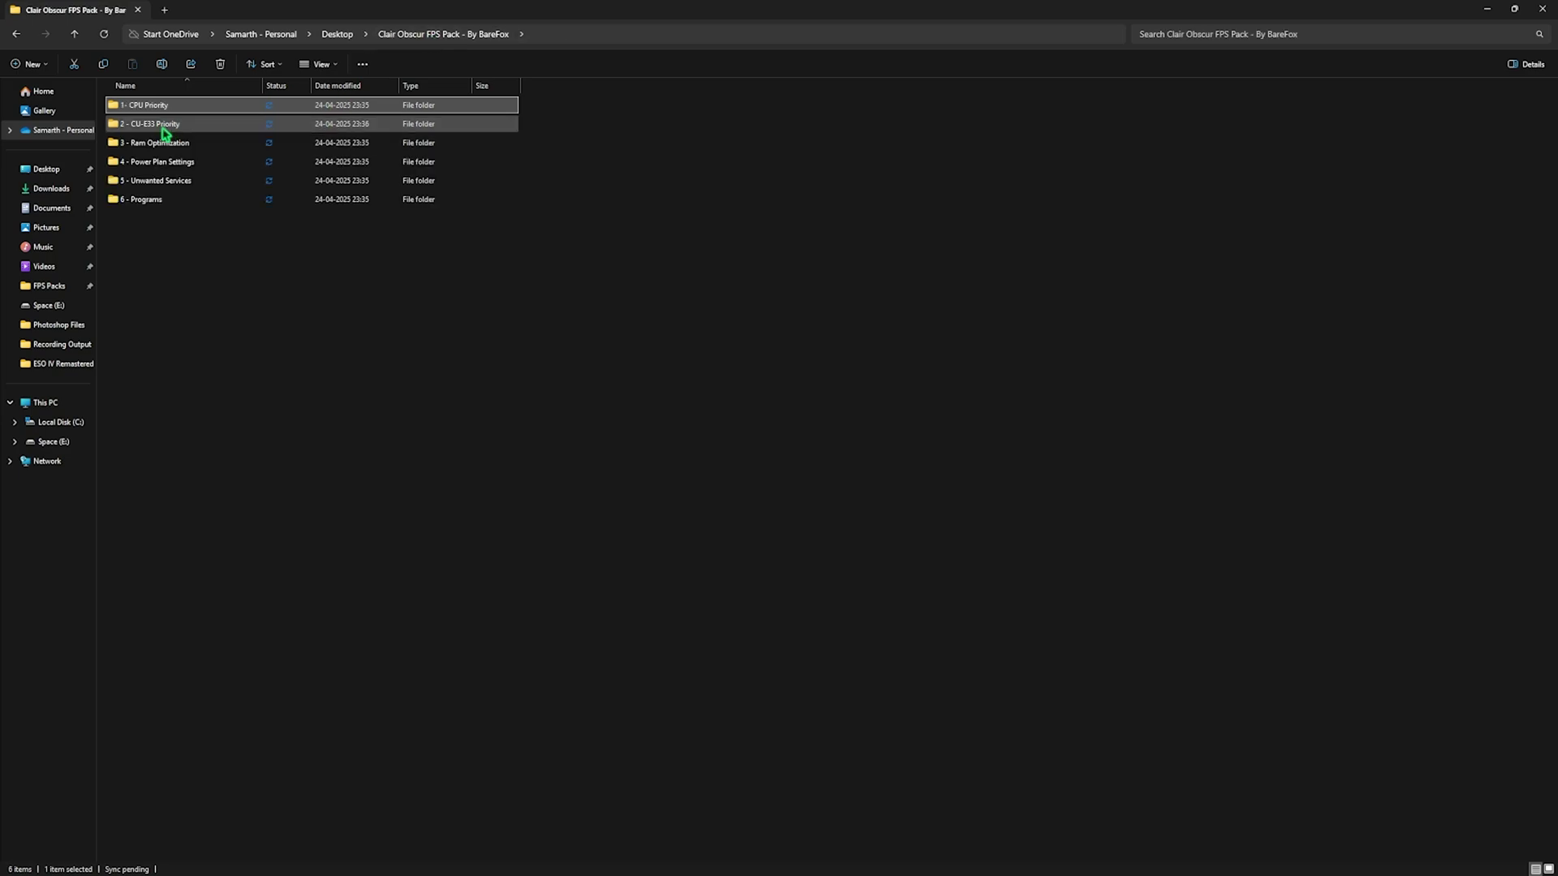
# Step: Look over 16GB Ram.reg and Reset to Default.reg in 2 - CU-E33 Priority
pyautogui.doubleClick(162, 126)
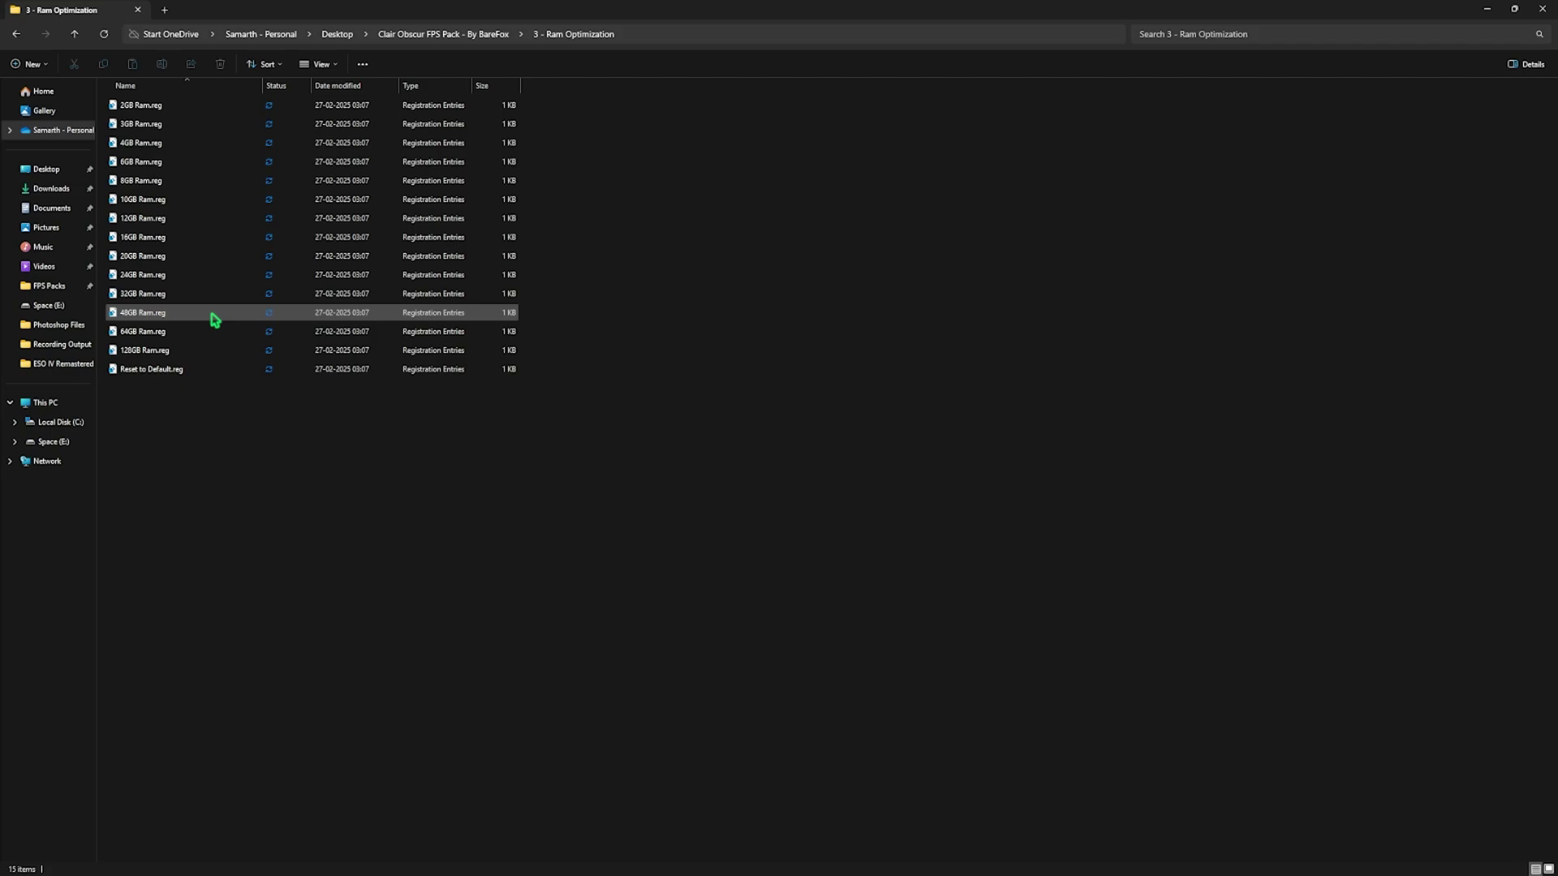
pyautogui.click(166, 238)
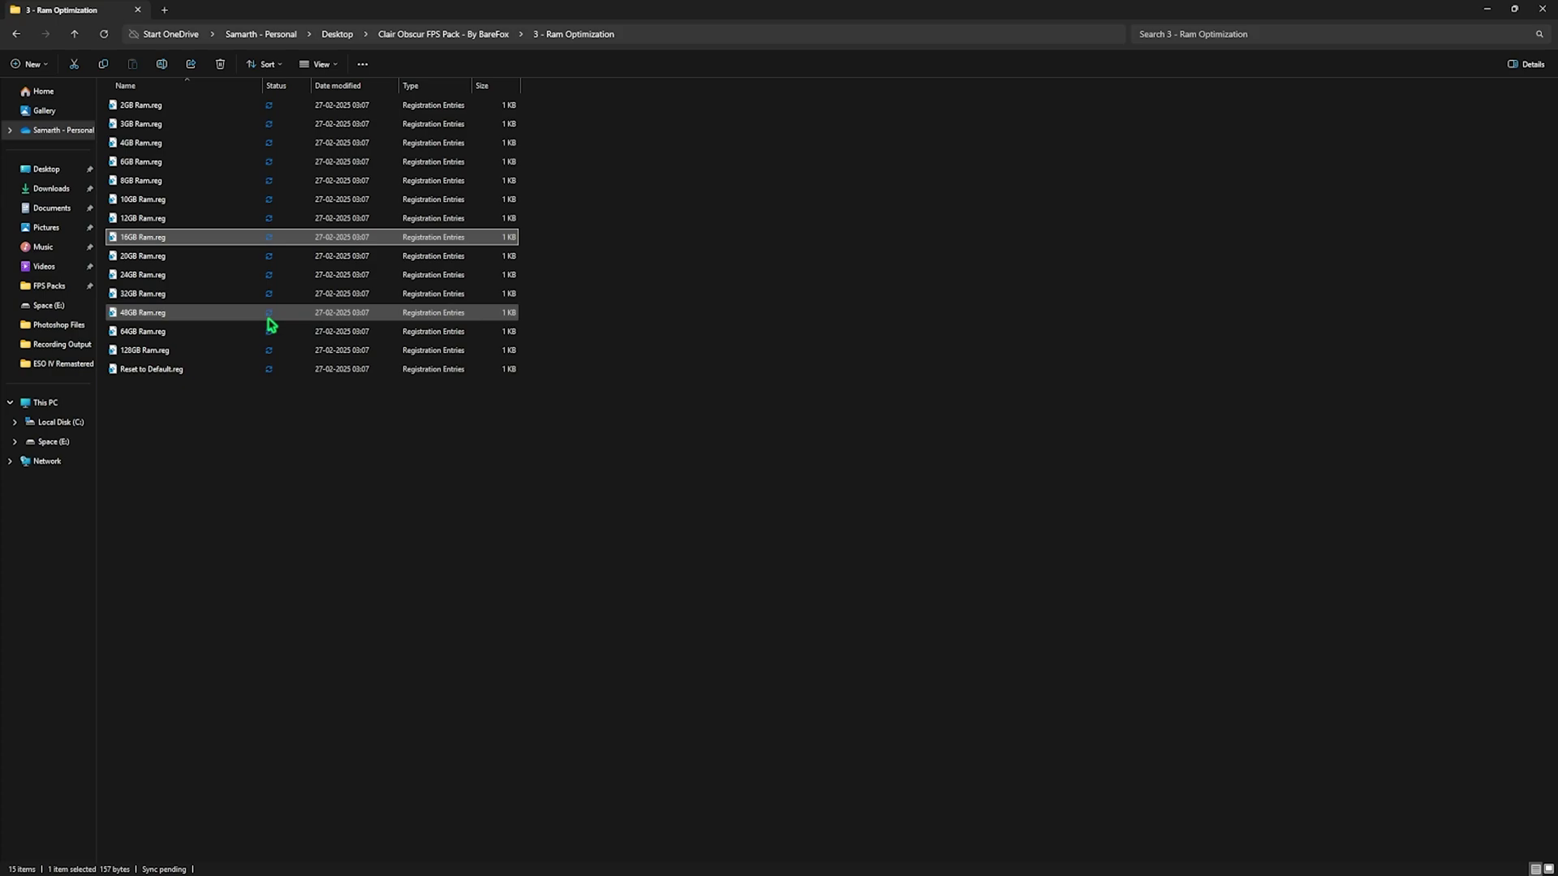
pyautogui.click(173, 371)
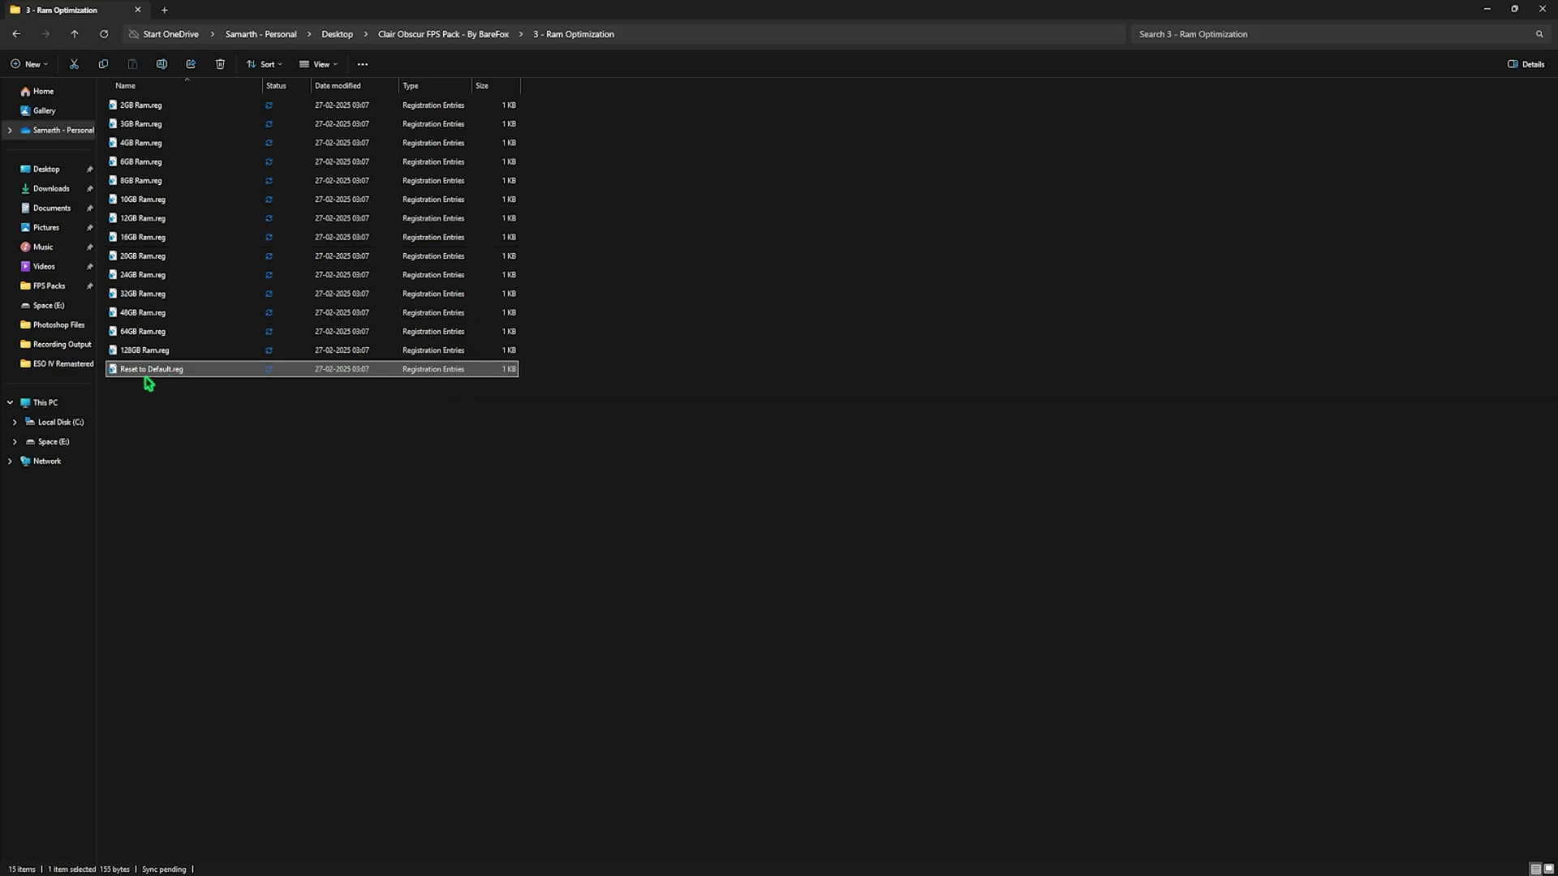
pyautogui.hotkey('alt', 'Up')
# Step: Run the Import Ultimate Performance Power Plan script as administrator, then open Power Plans
pyautogui.doubleClick(153, 162)
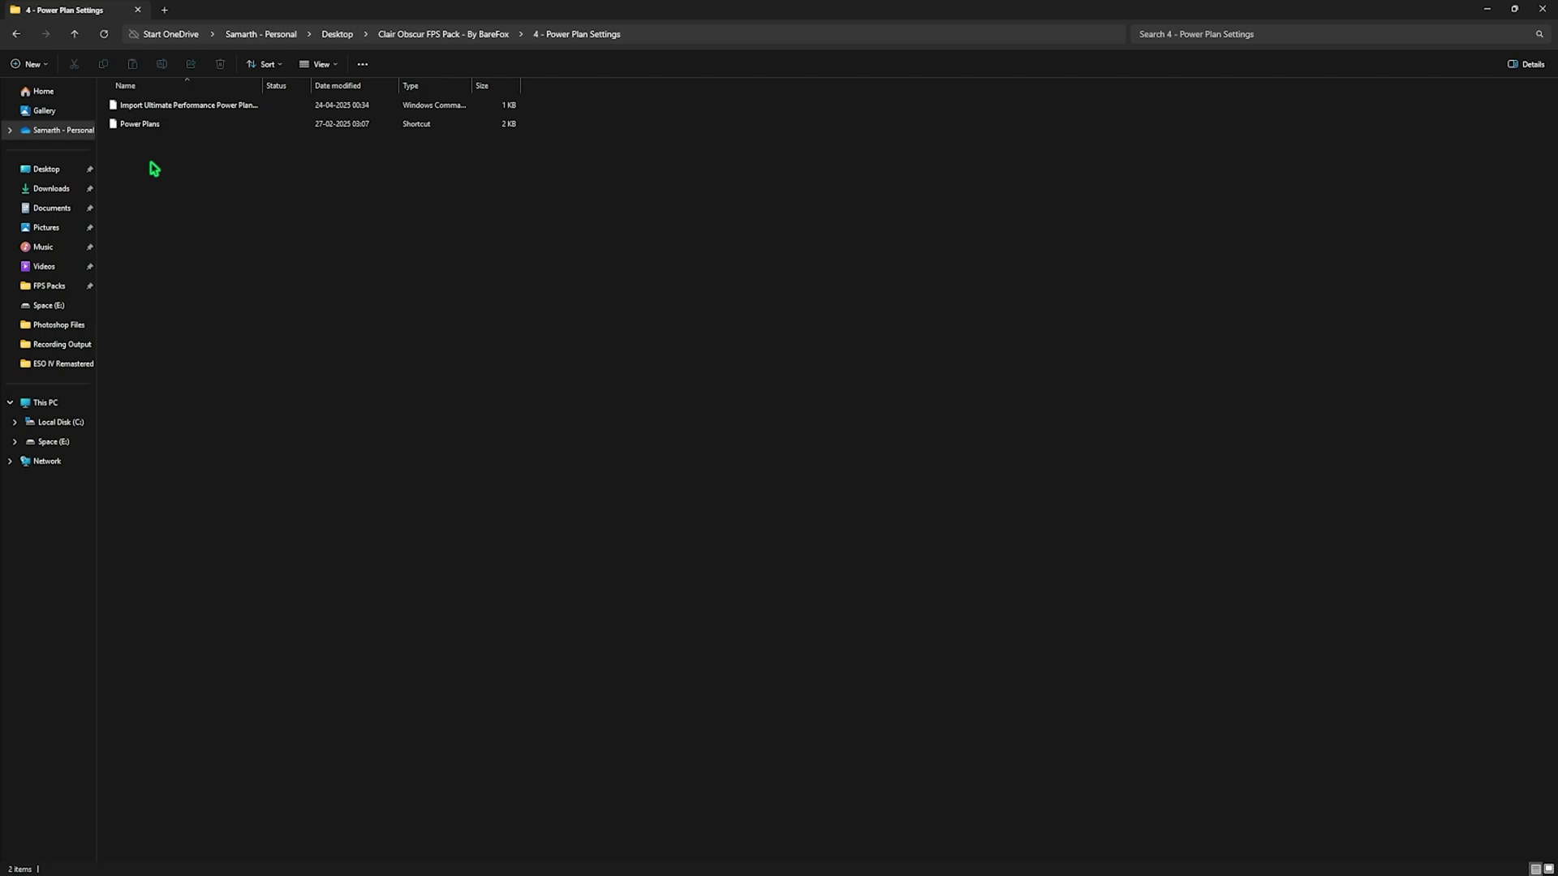
pyautogui.click(167, 105)
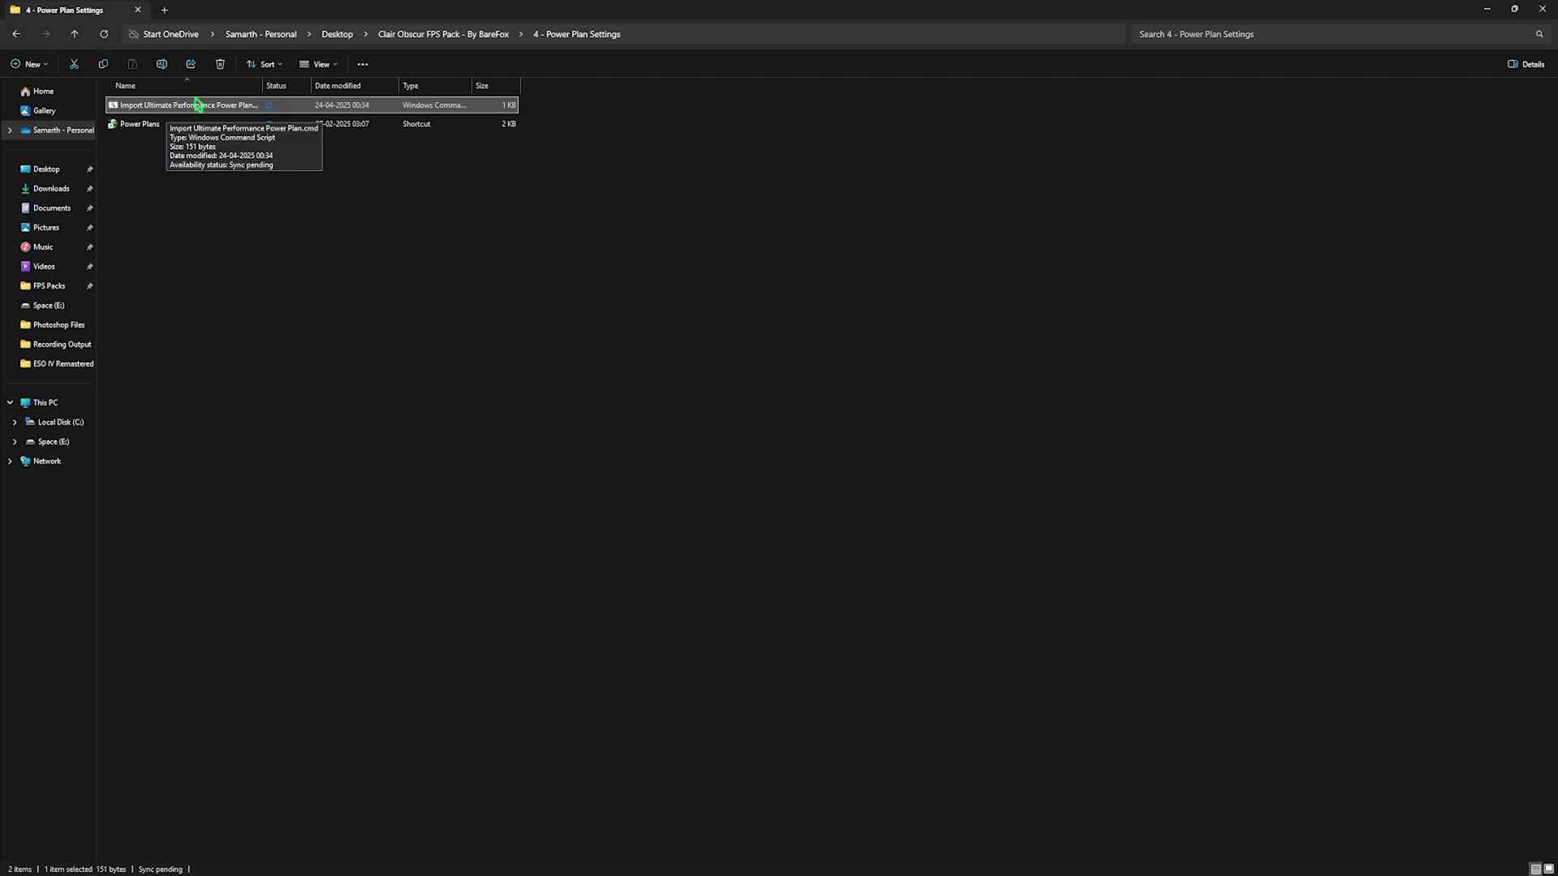
pyautogui.rightClick(195, 103)
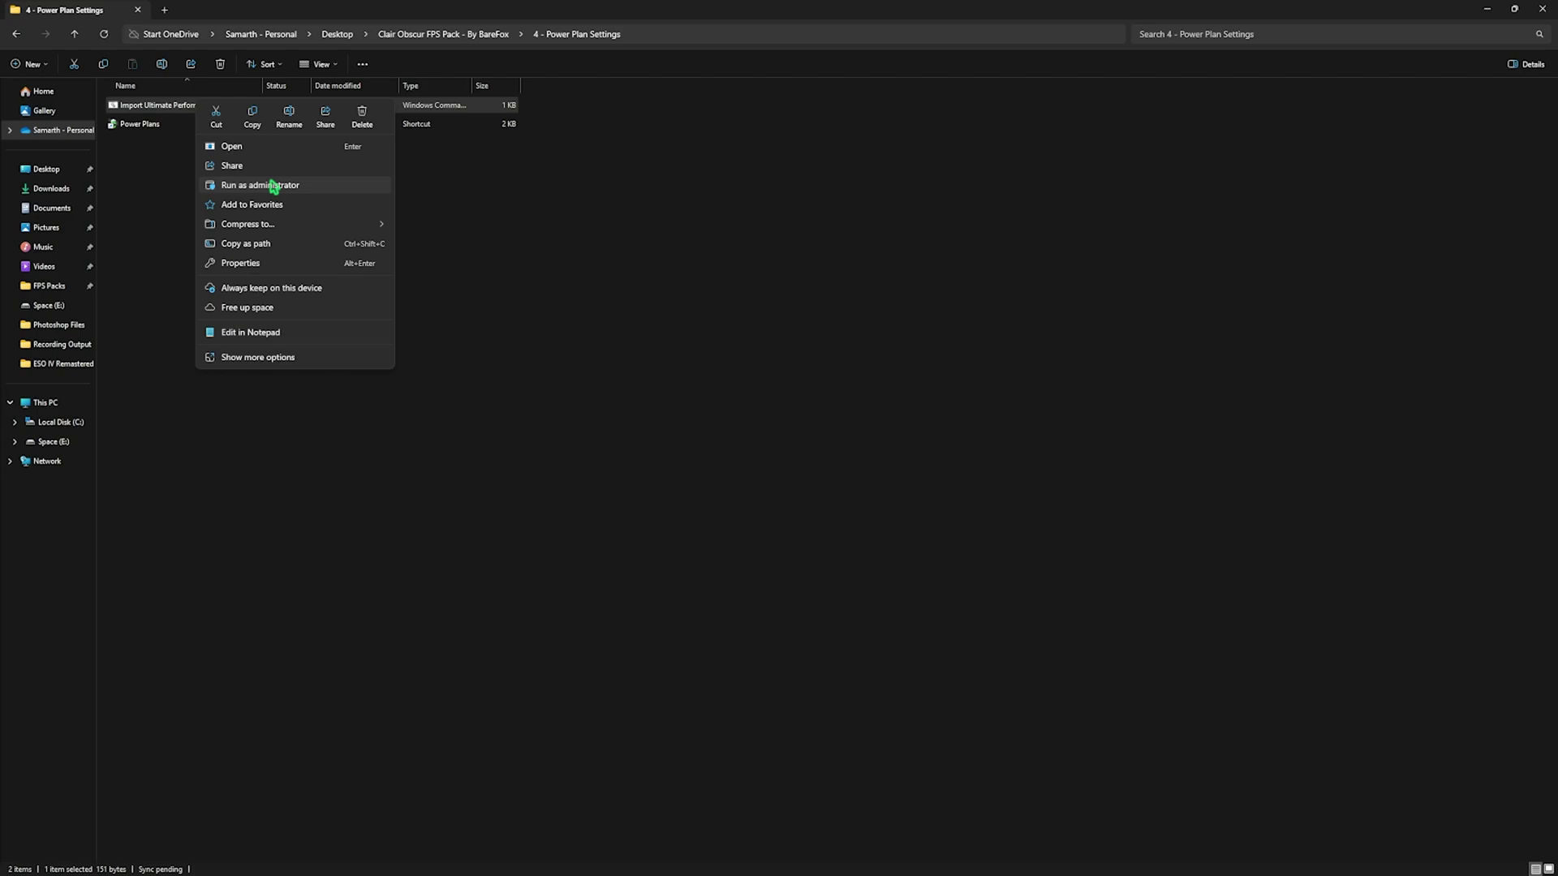
pyautogui.click(158, 171)
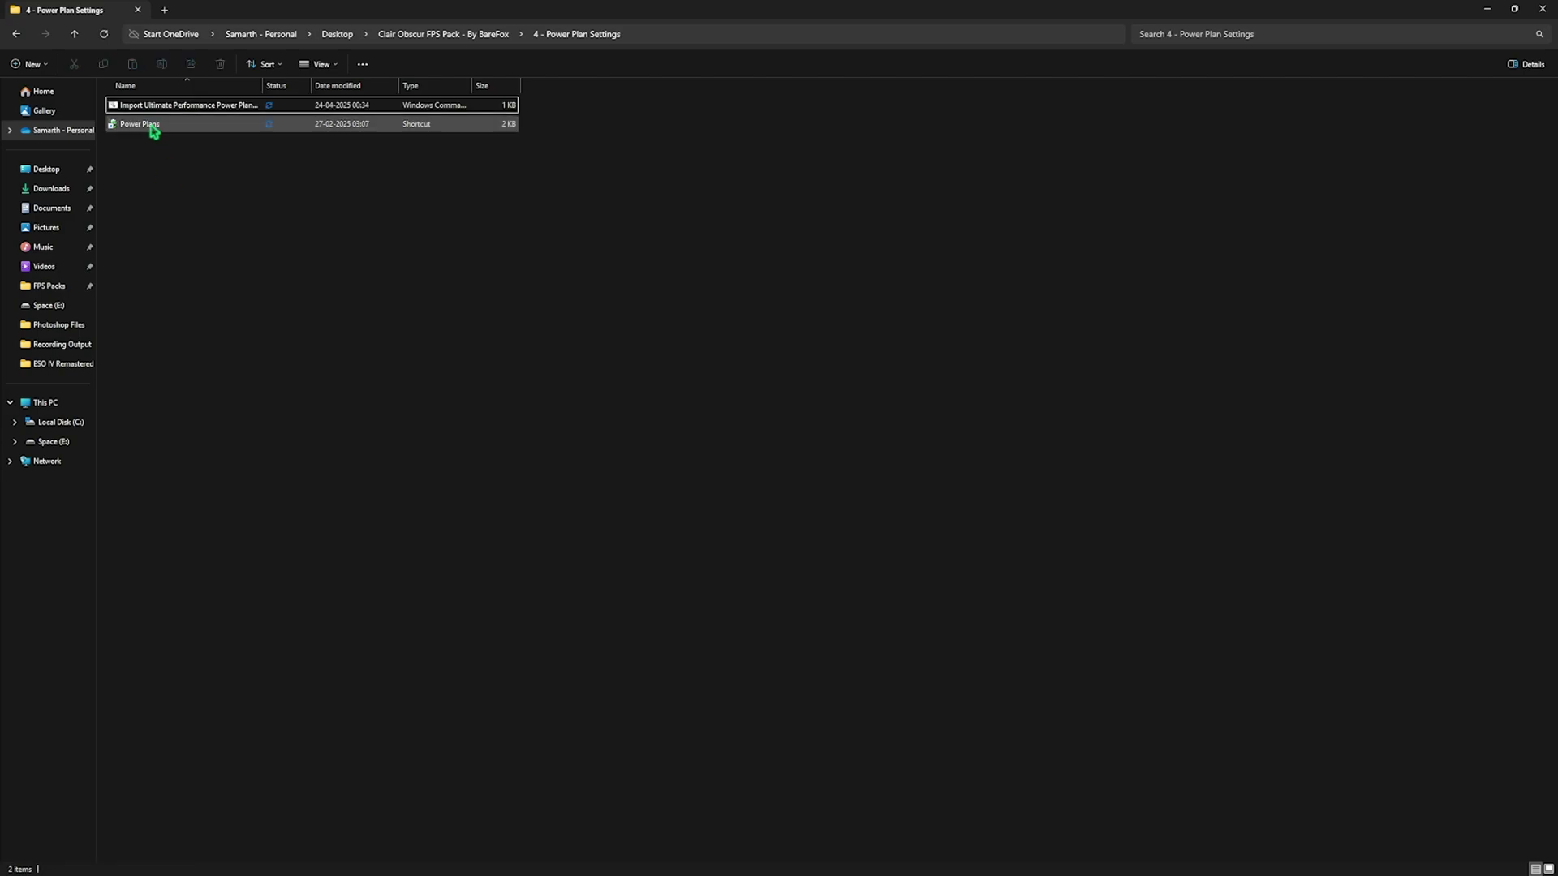
pyautogui.click(154, 128)
pyautogui.doubleClick(154, 129)
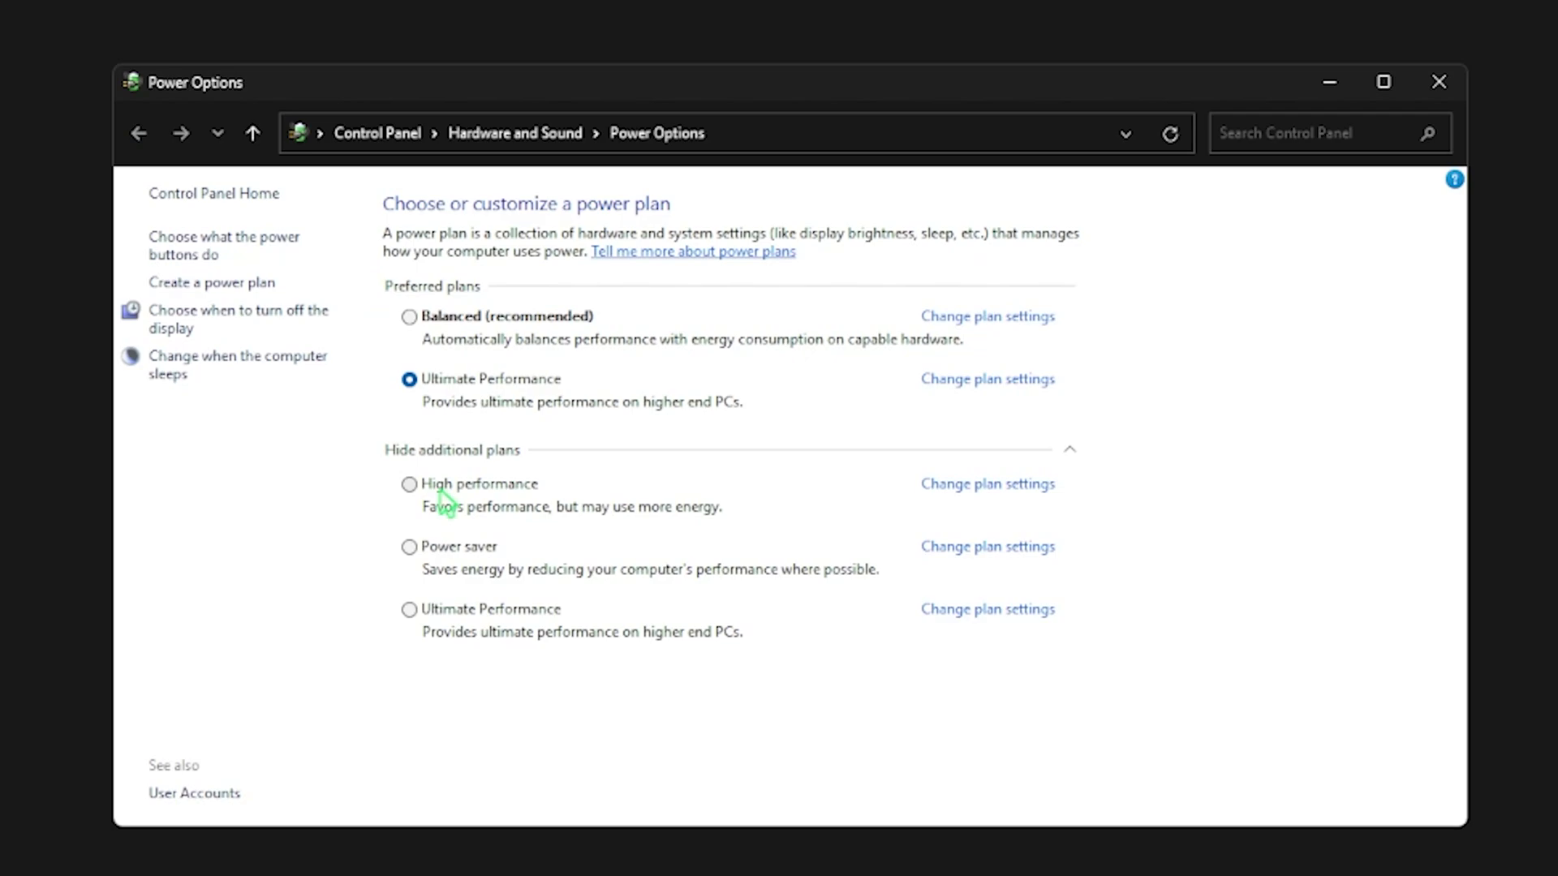
# Step: Activate the Ultimate Performance plan under additional plans and close Power Options
pyautogui.click(449, 458)
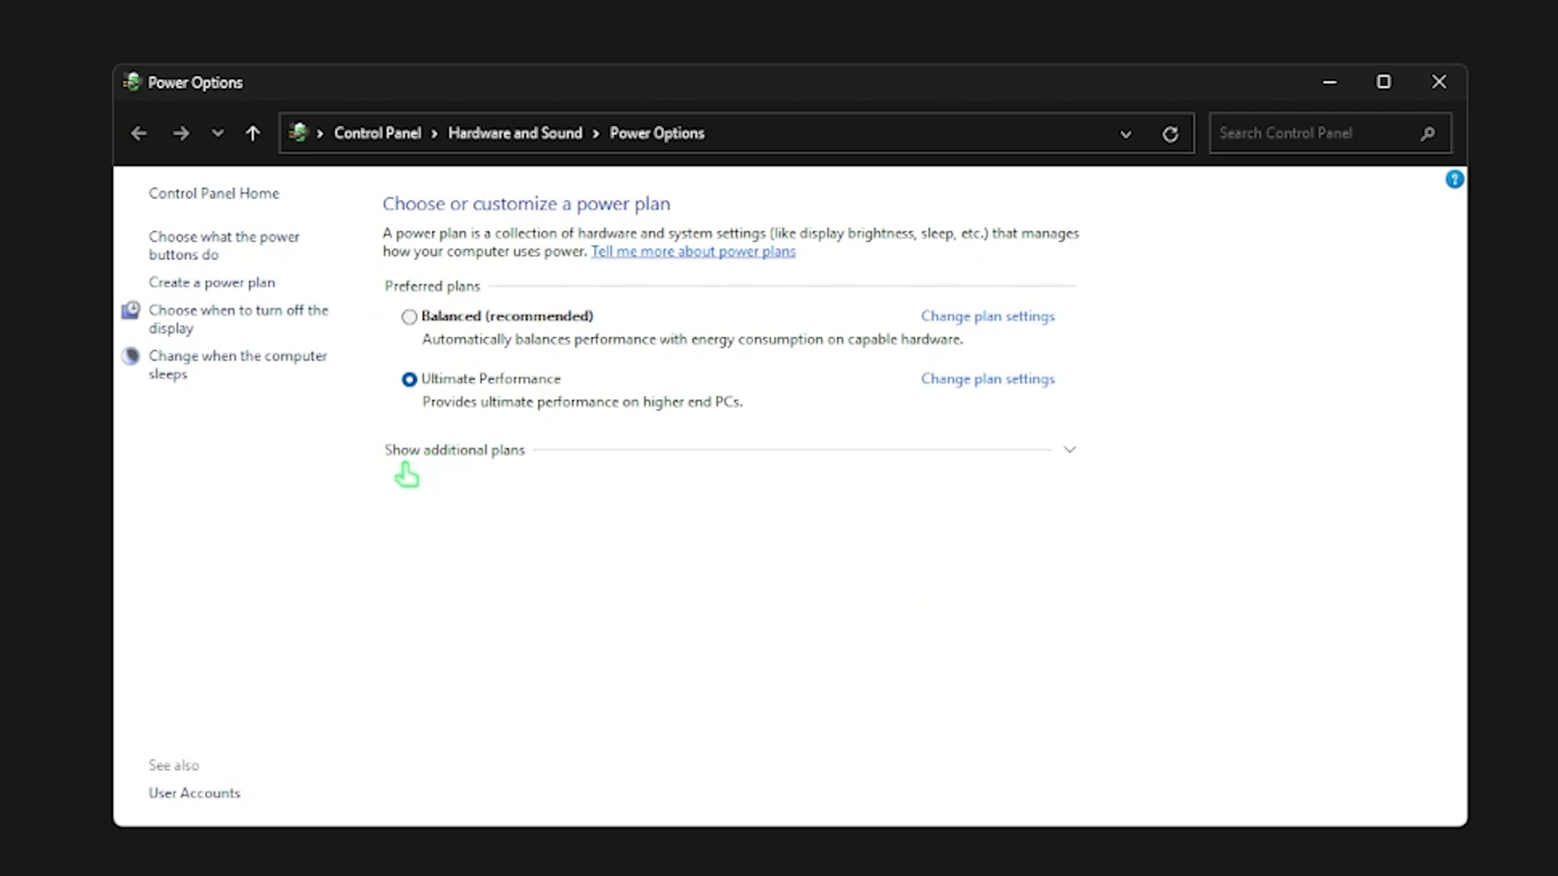
pyautogui.click(406, 459)
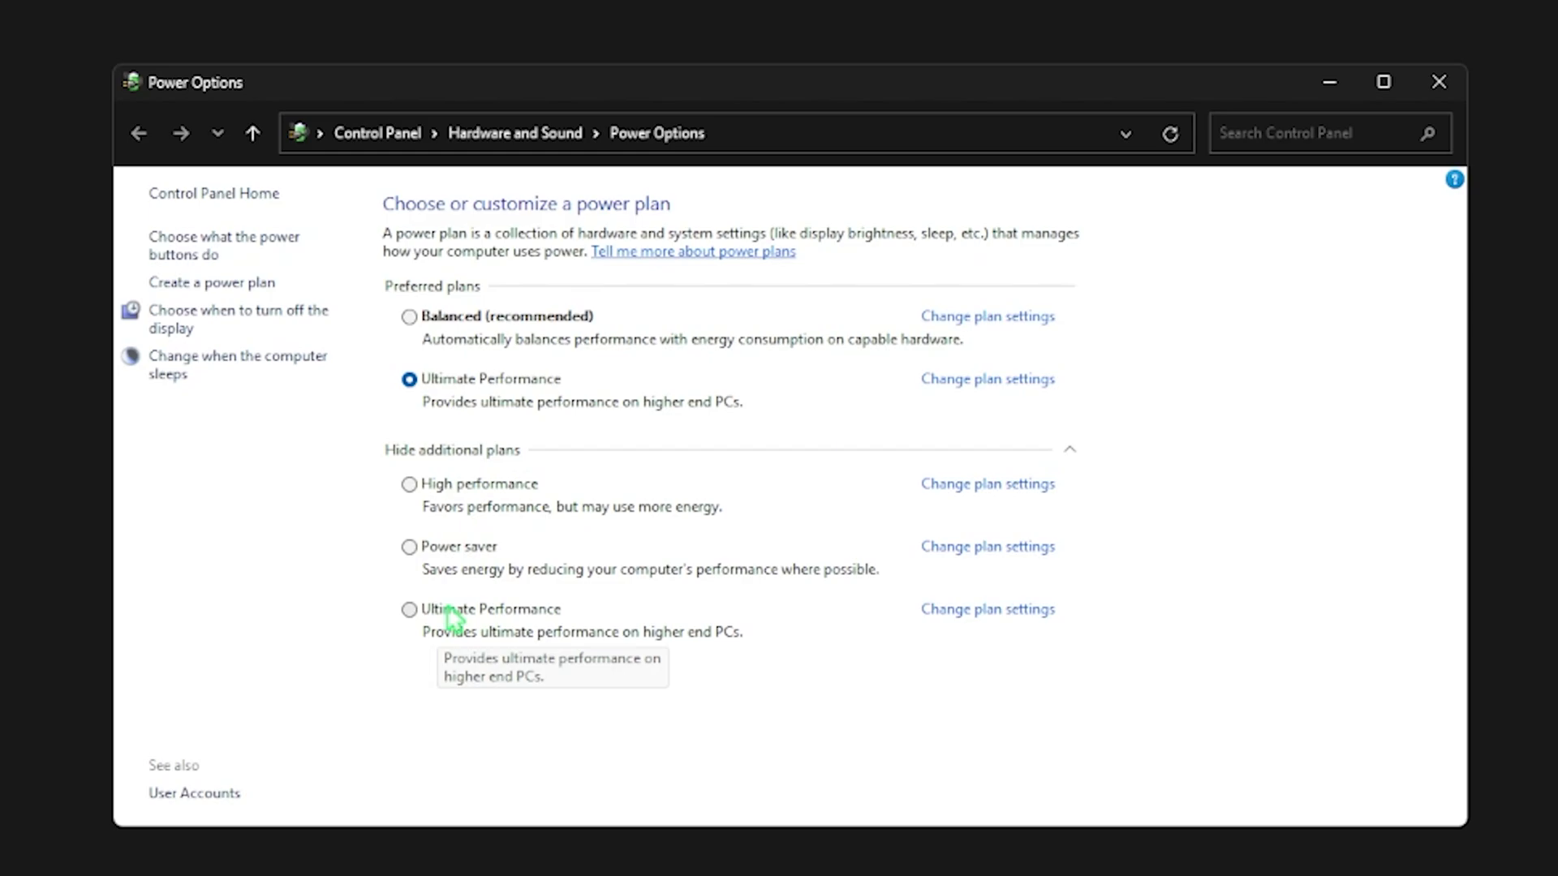
pyautogui.click(429, 613)
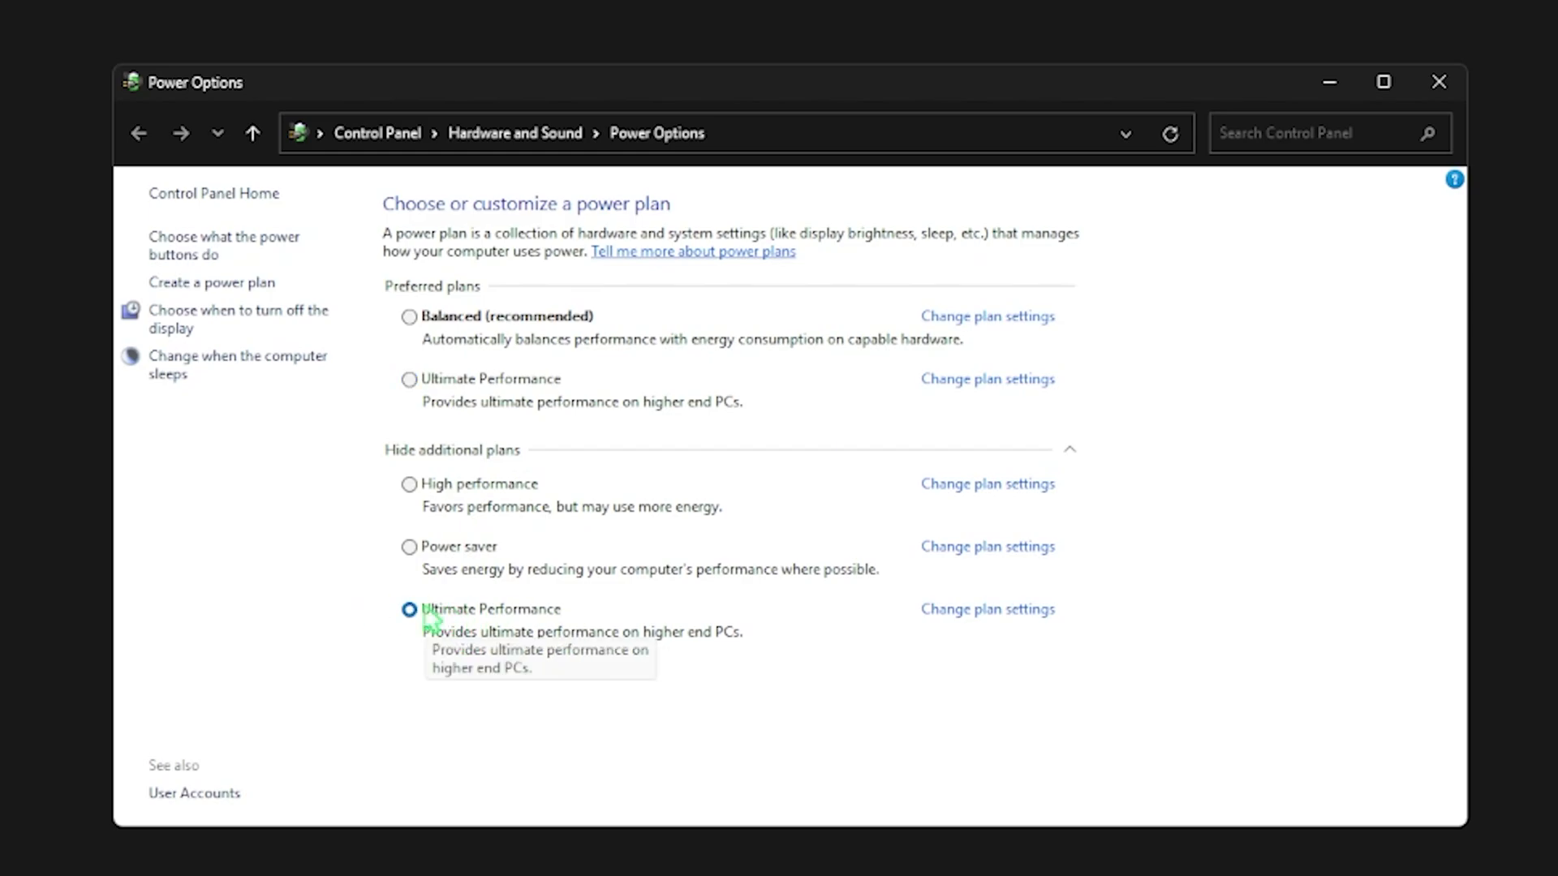
pyautogui.click(1438, 82)
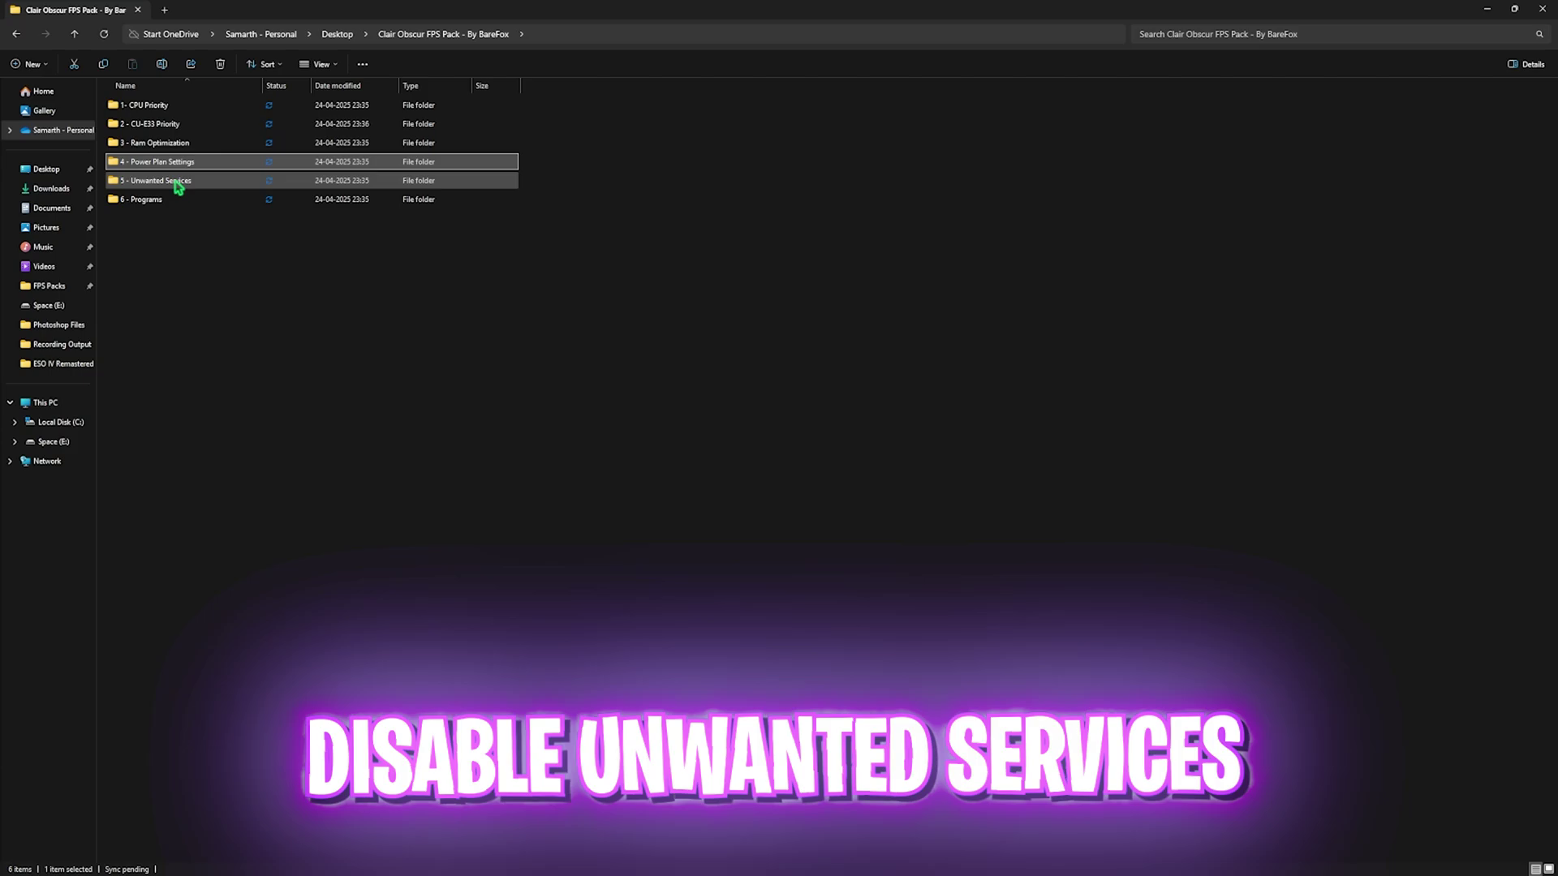
# Step: Open 5 - Unwanted Services and review each tweak, from Download Maps Manager to Printer Services
pyautogui.doubleClick(173, 180)
pyautogui.moveTo(202, 320); pyautogui.dragTo(209, 99)
pyautogui.click(219, 272)
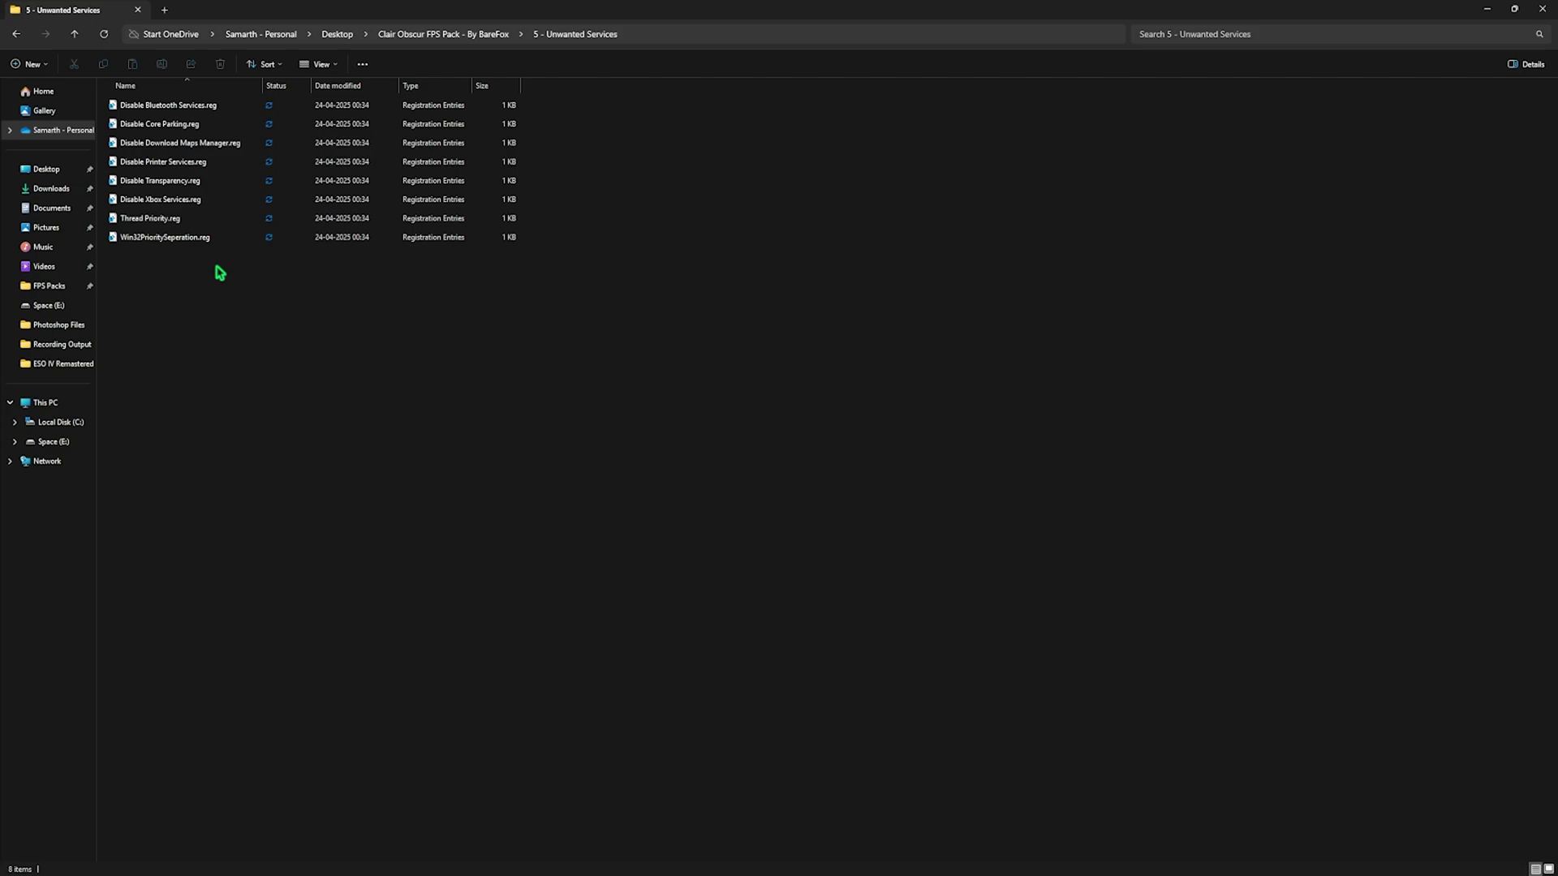
pyautogui.click(177, 143)
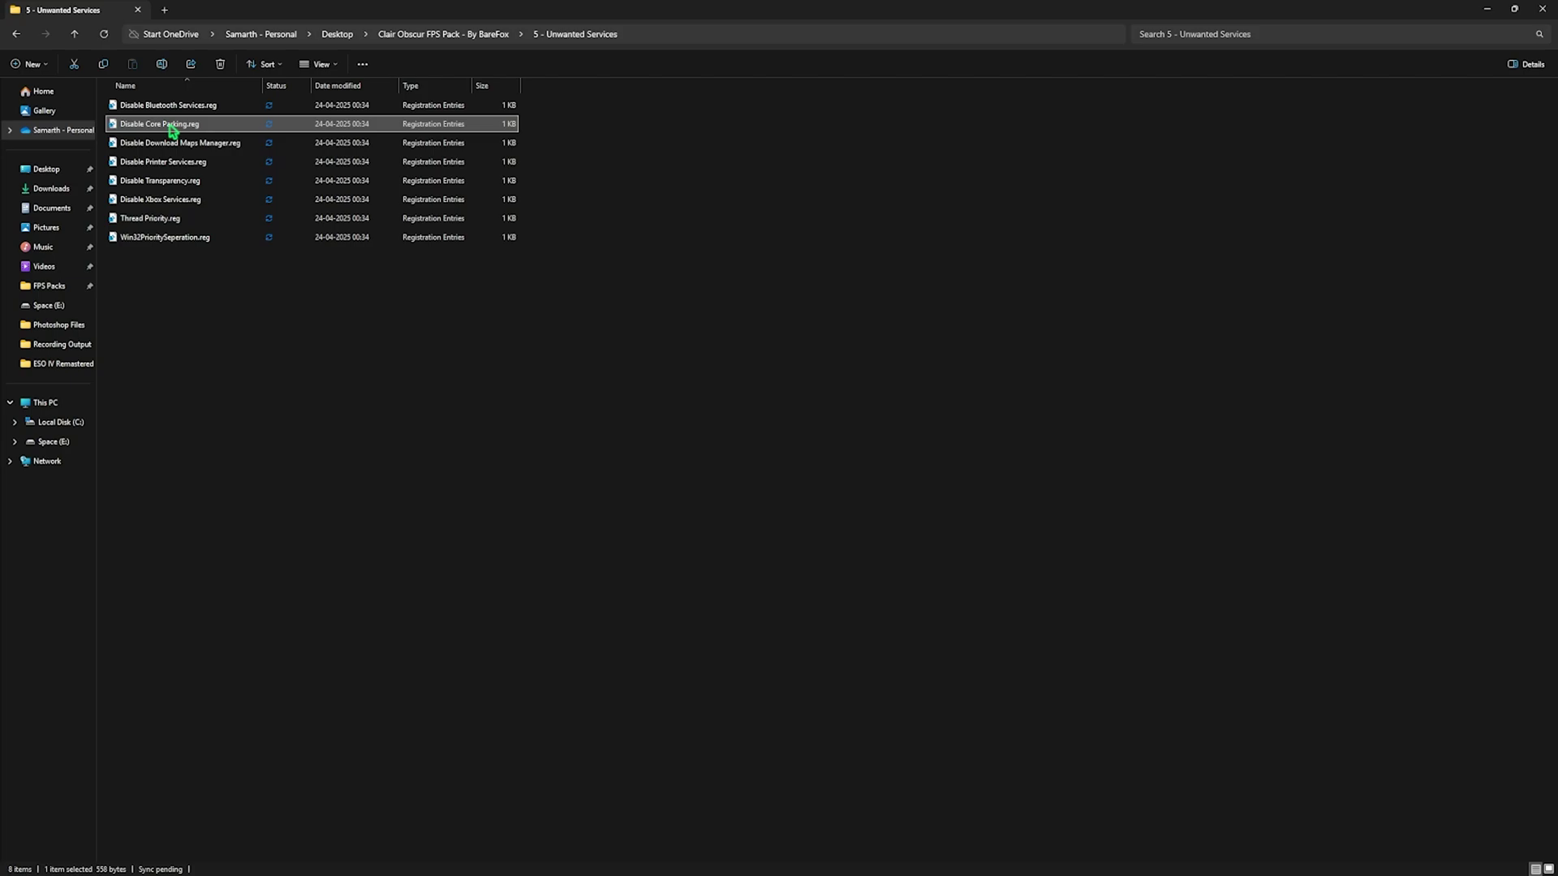
pyautogui.click(168, 182)
pyautogui.click(175, 202)
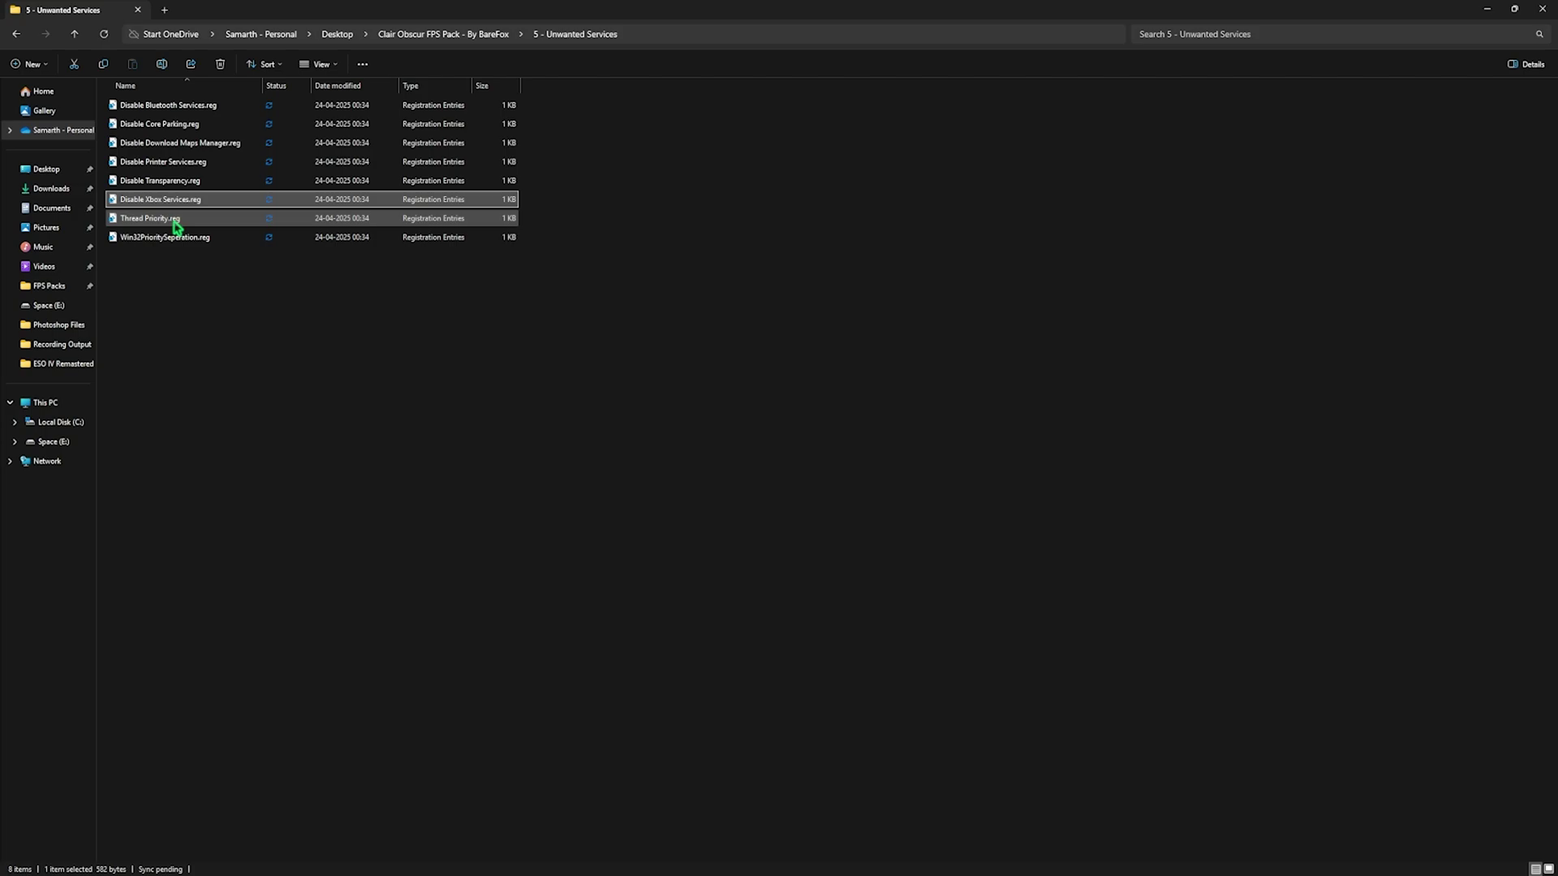
pyautogui.click(173, 220)
pyautogui.click(173, 239)
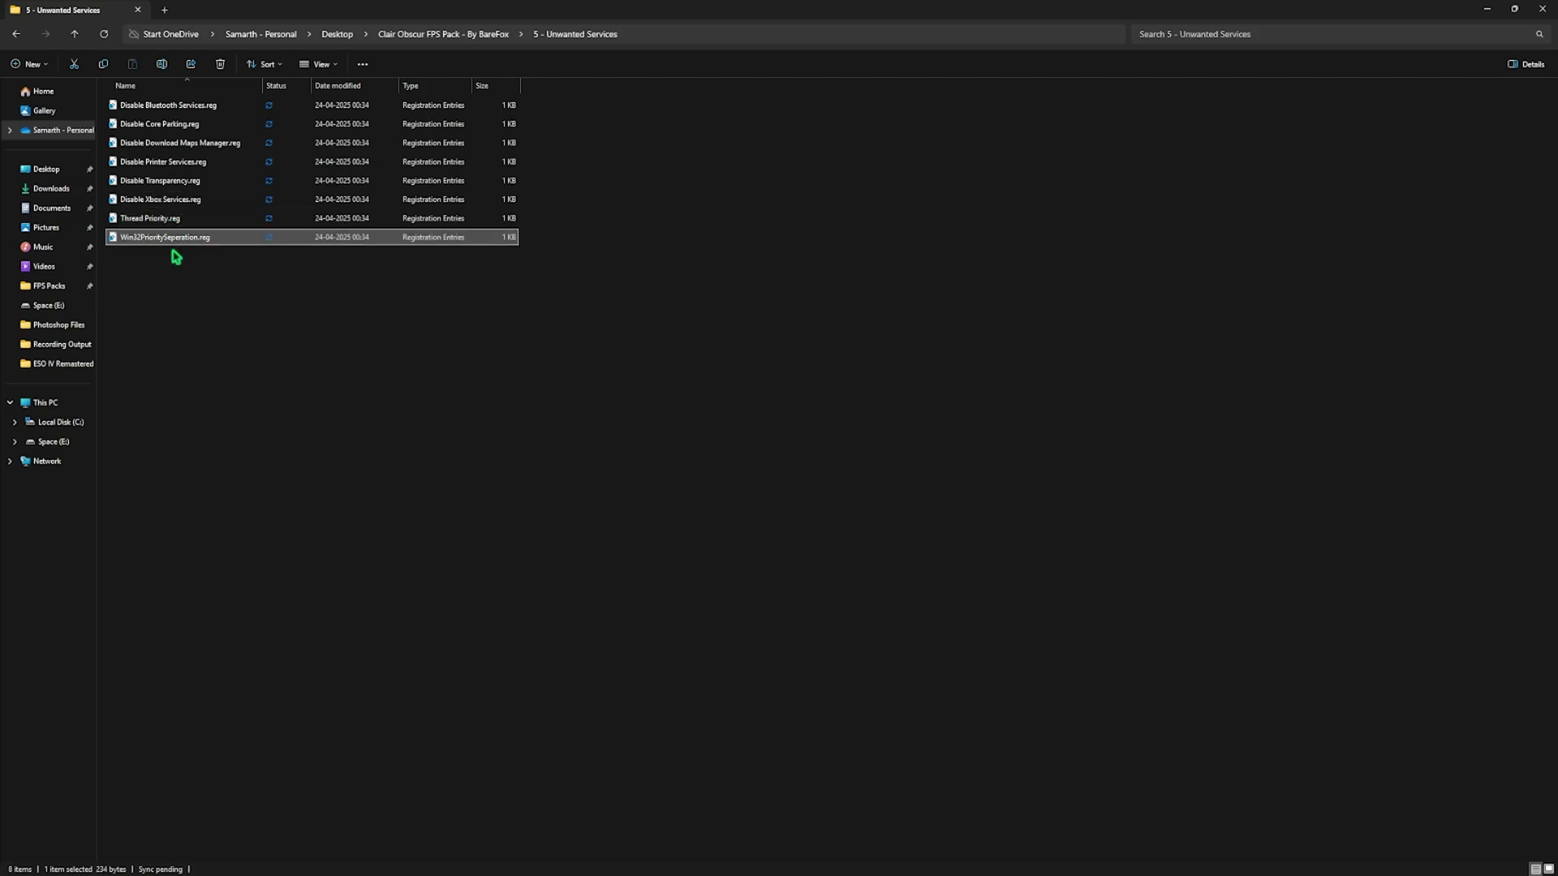
pyautogui.click(177, 105)
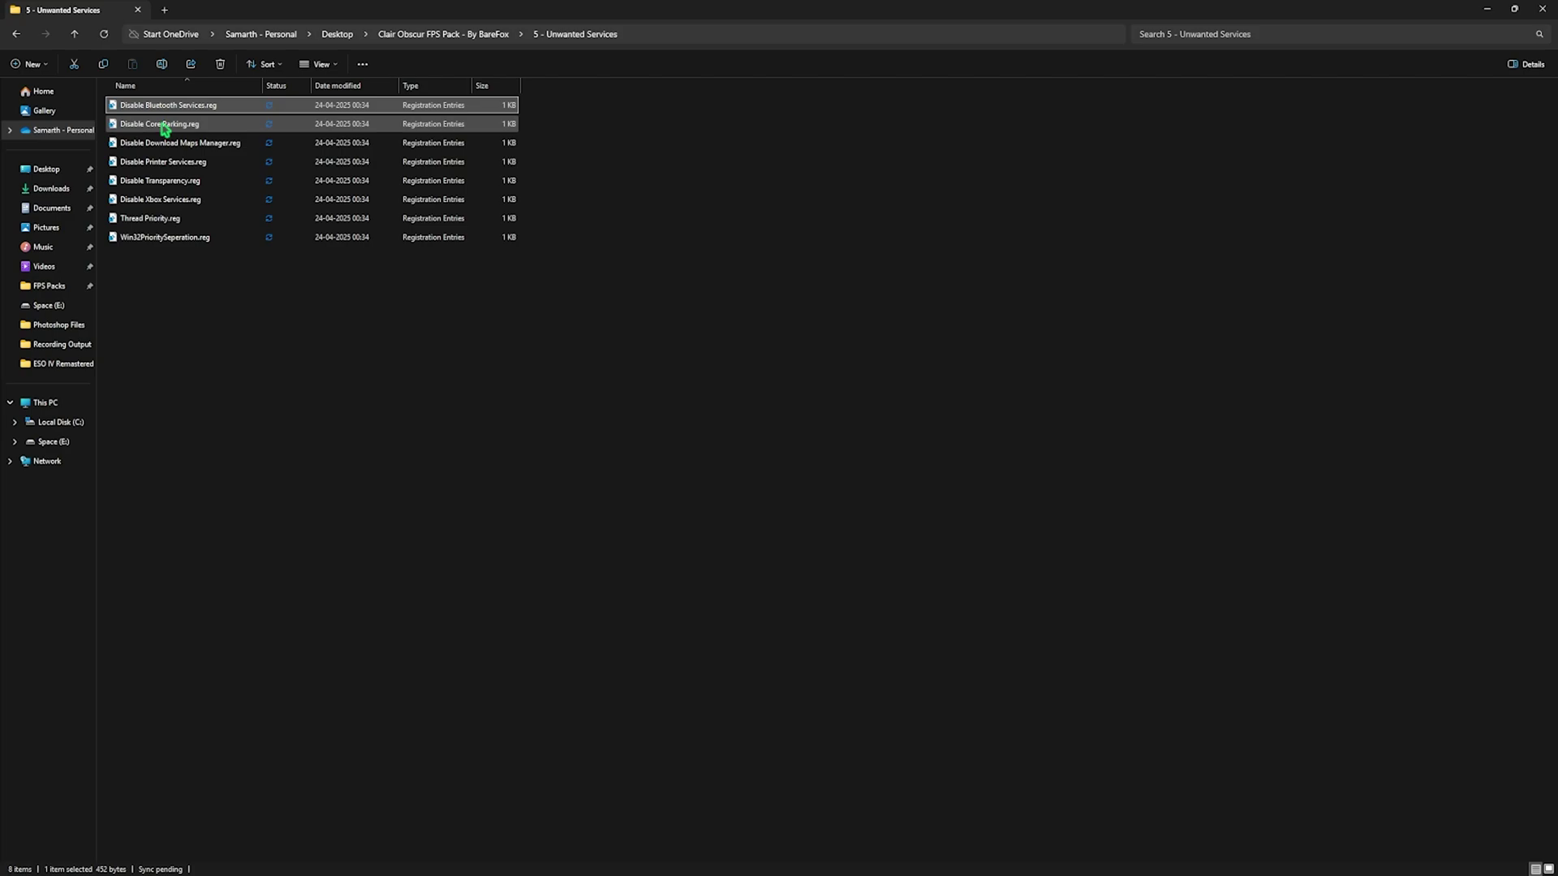
pyautogui.click(156, 162)
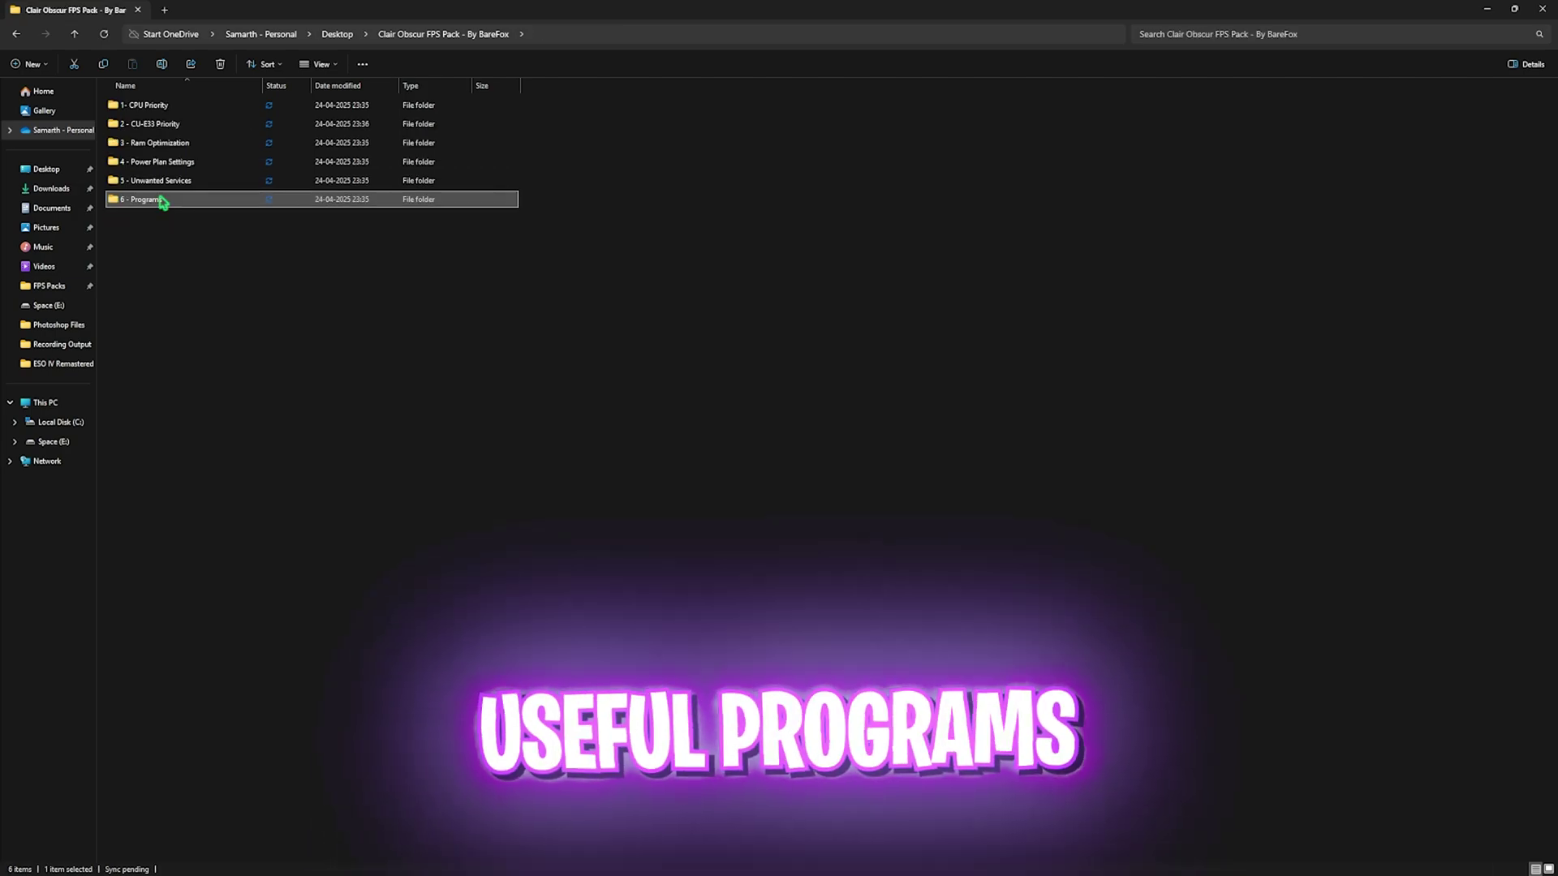
# Step: Run Clean Temporary Files.bat from 6 - Programs as administrator to delete all temp files
pyautogui.doubleClick(162, 199)
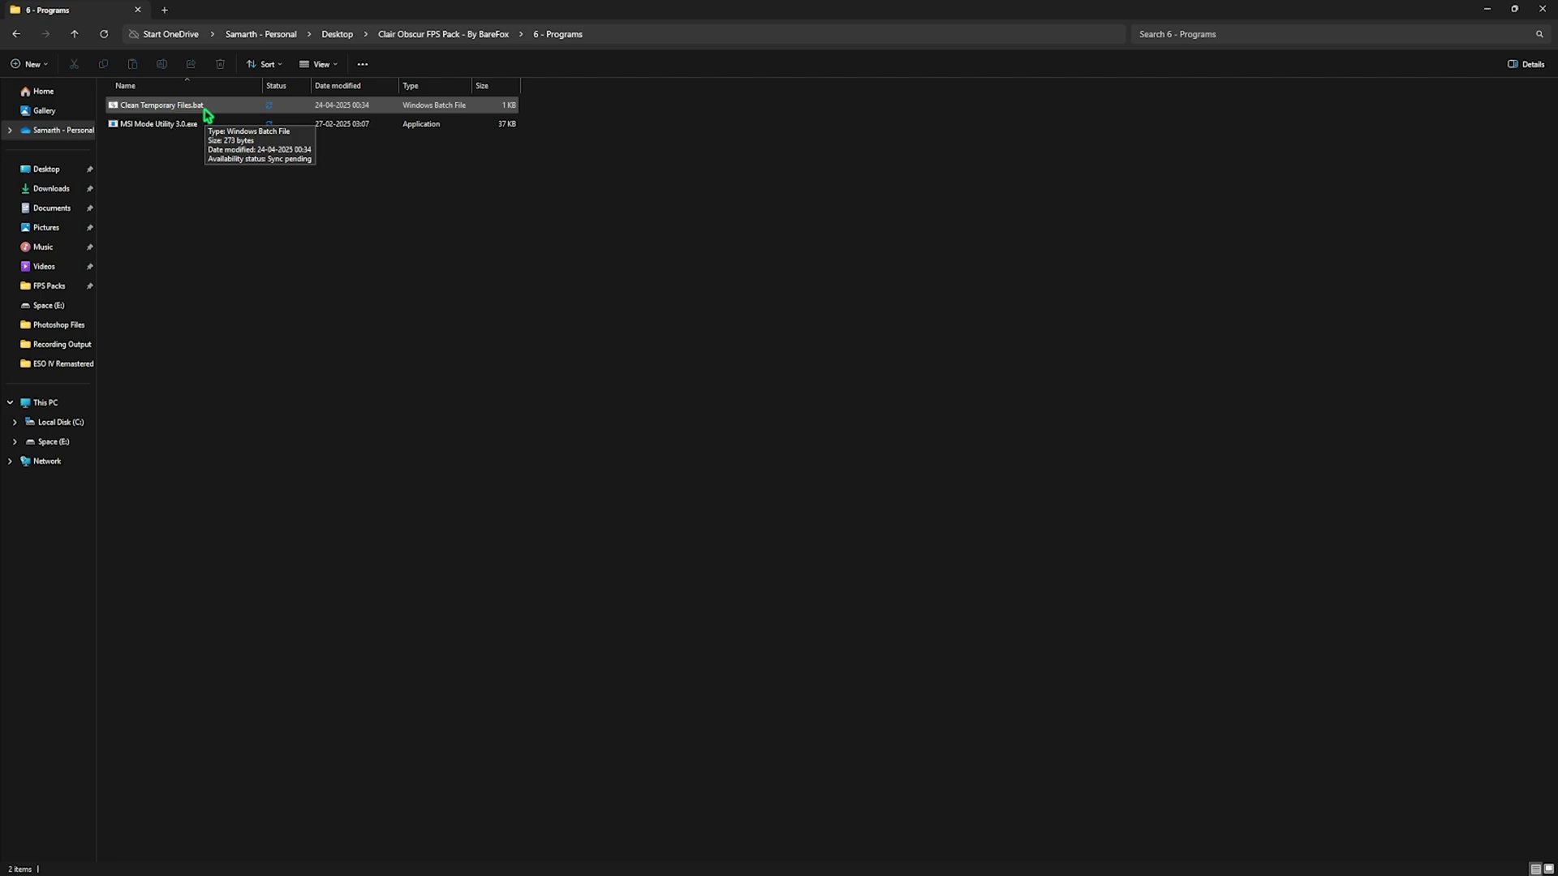
pyautogui.click(208, 115)
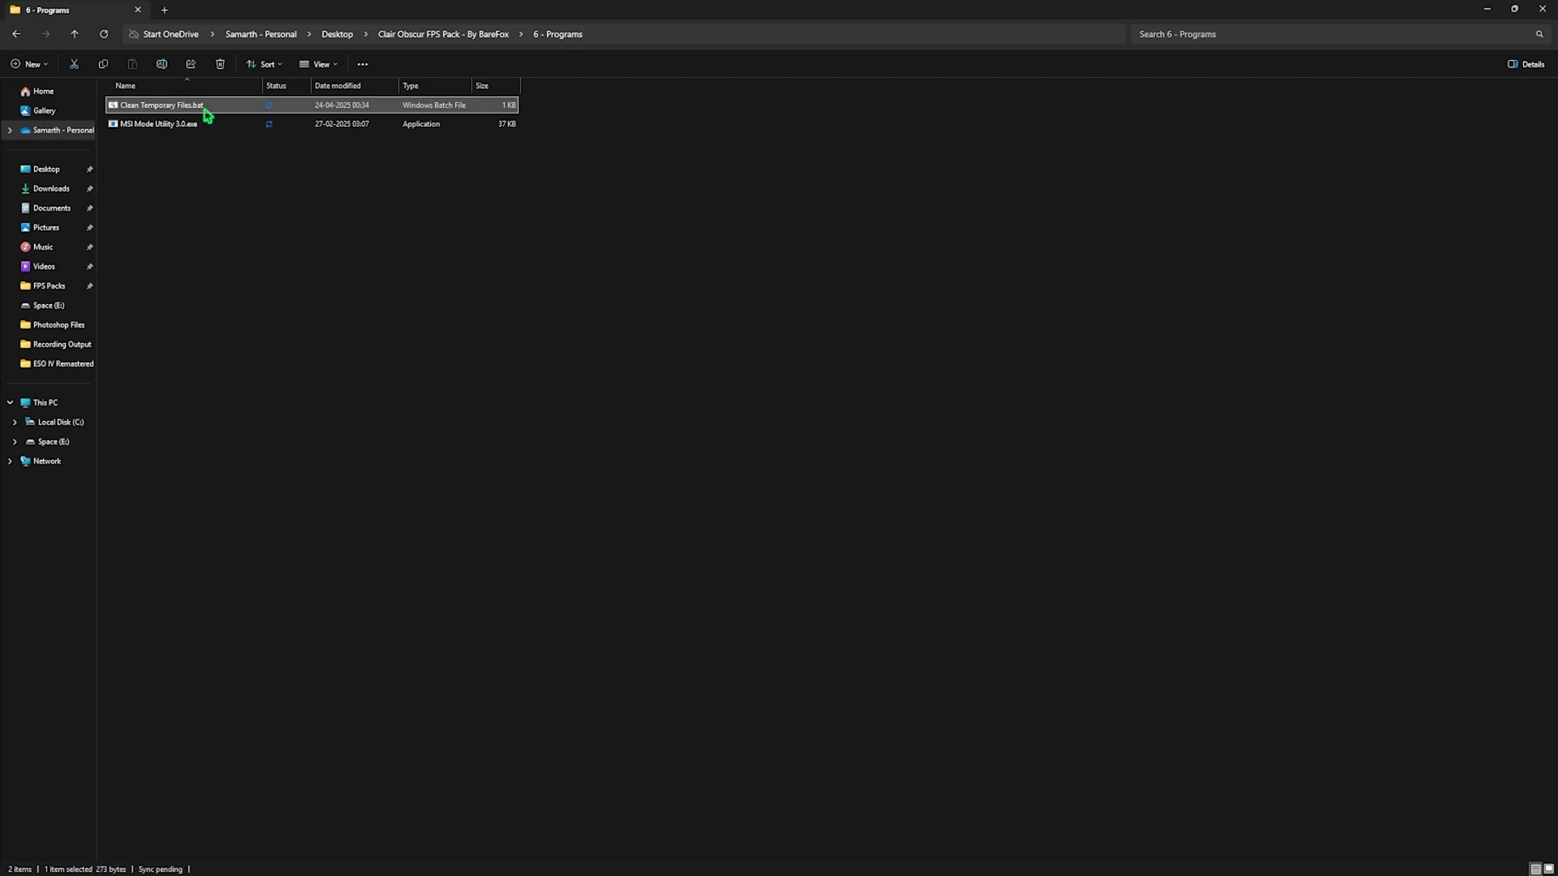
pyautogui.rightClick(208, 115)
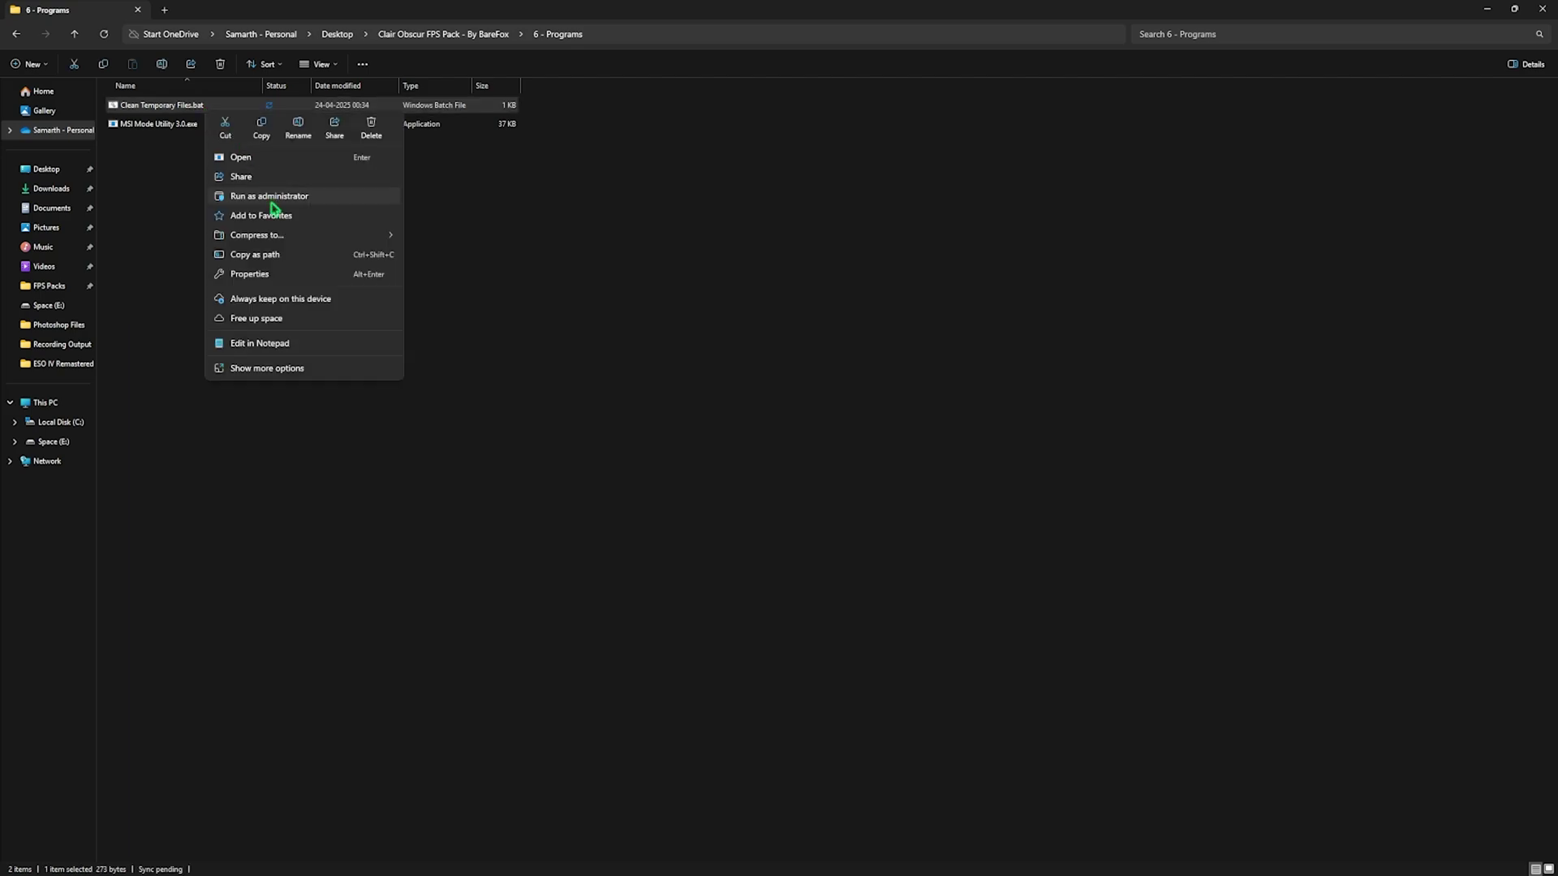
pyautogui.click(274, 199)
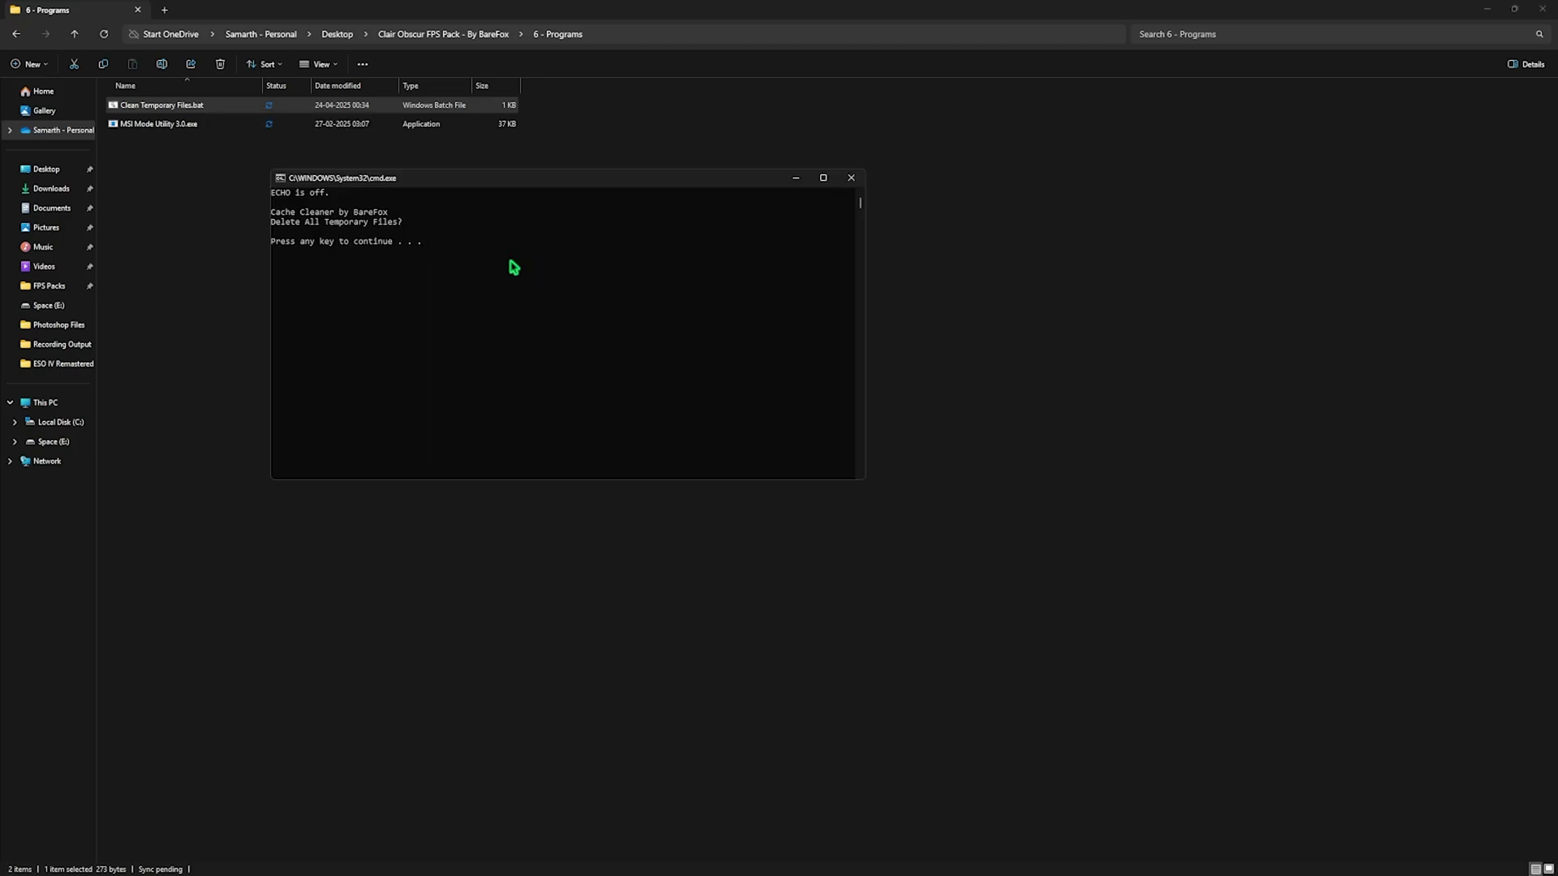
pyautogui.press('Return')
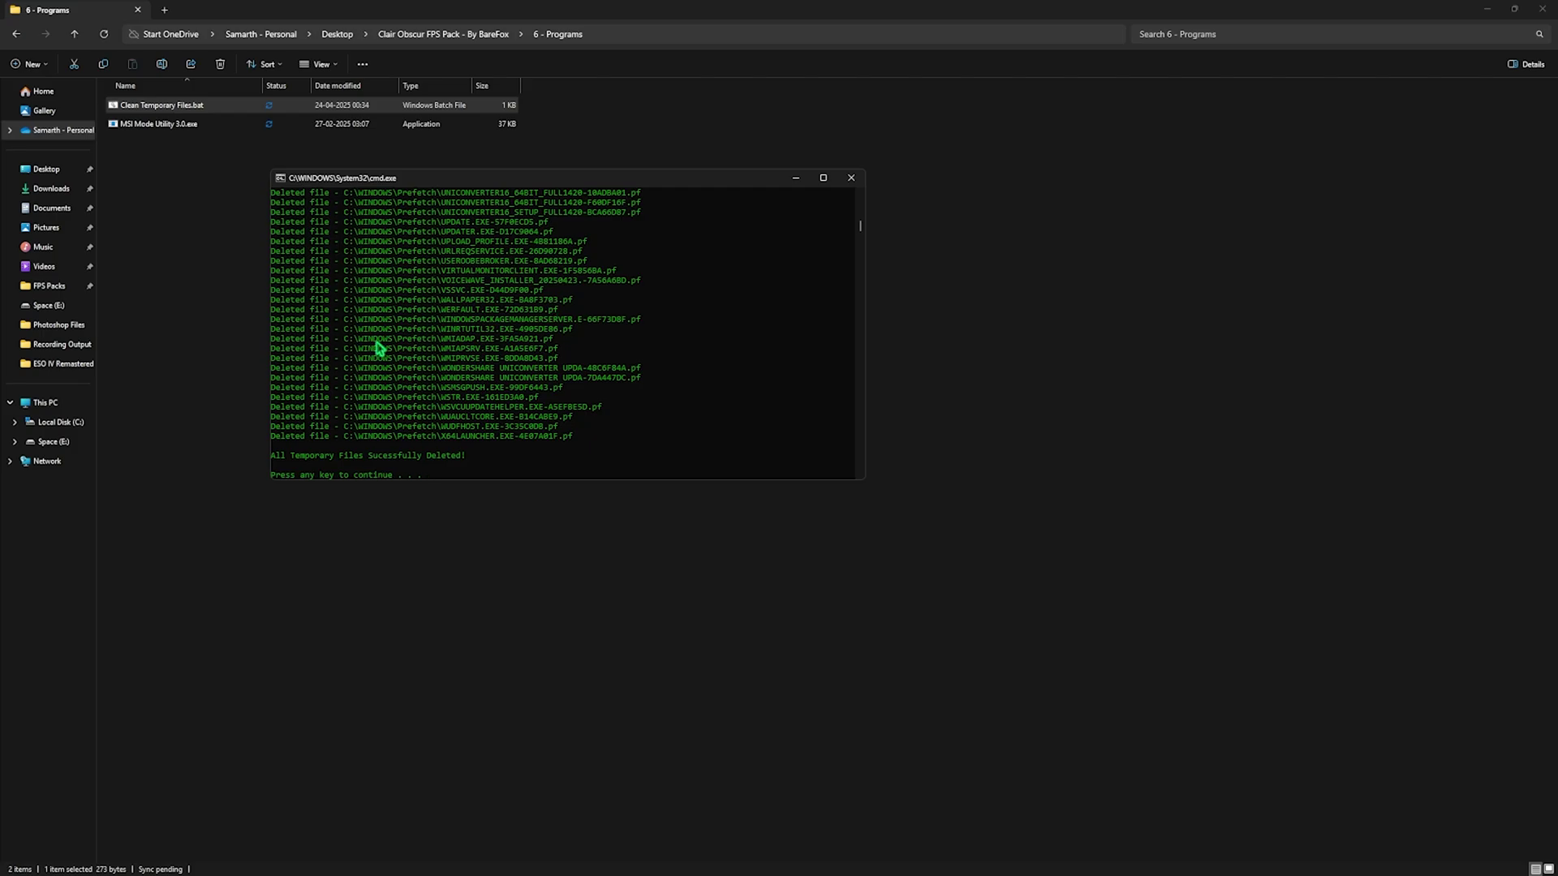
pyautogui.press('Return')
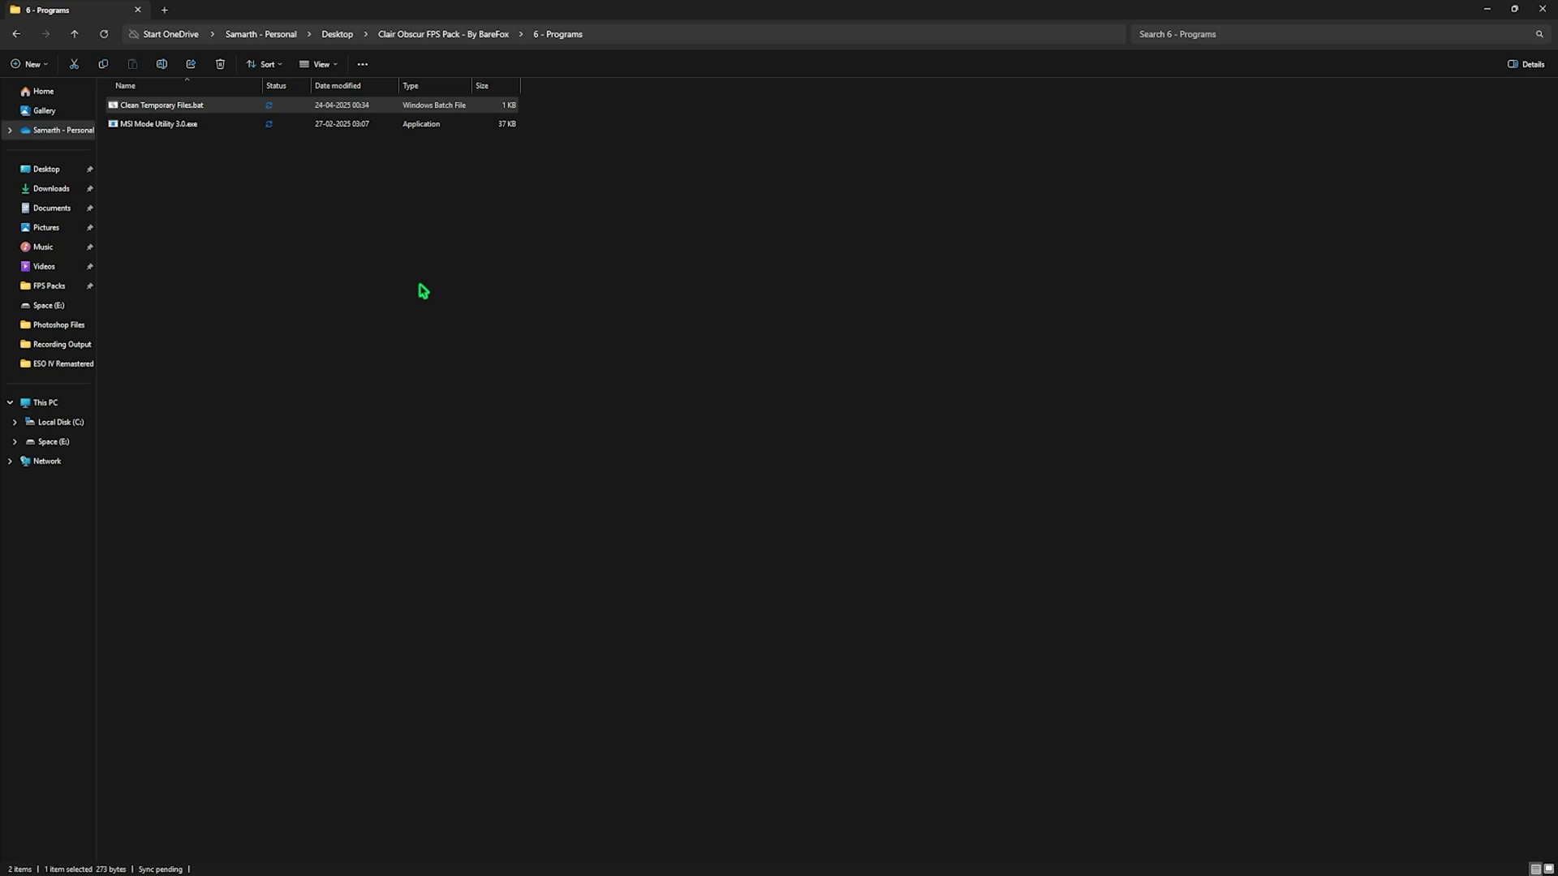
pyautogui.click(209, 127)
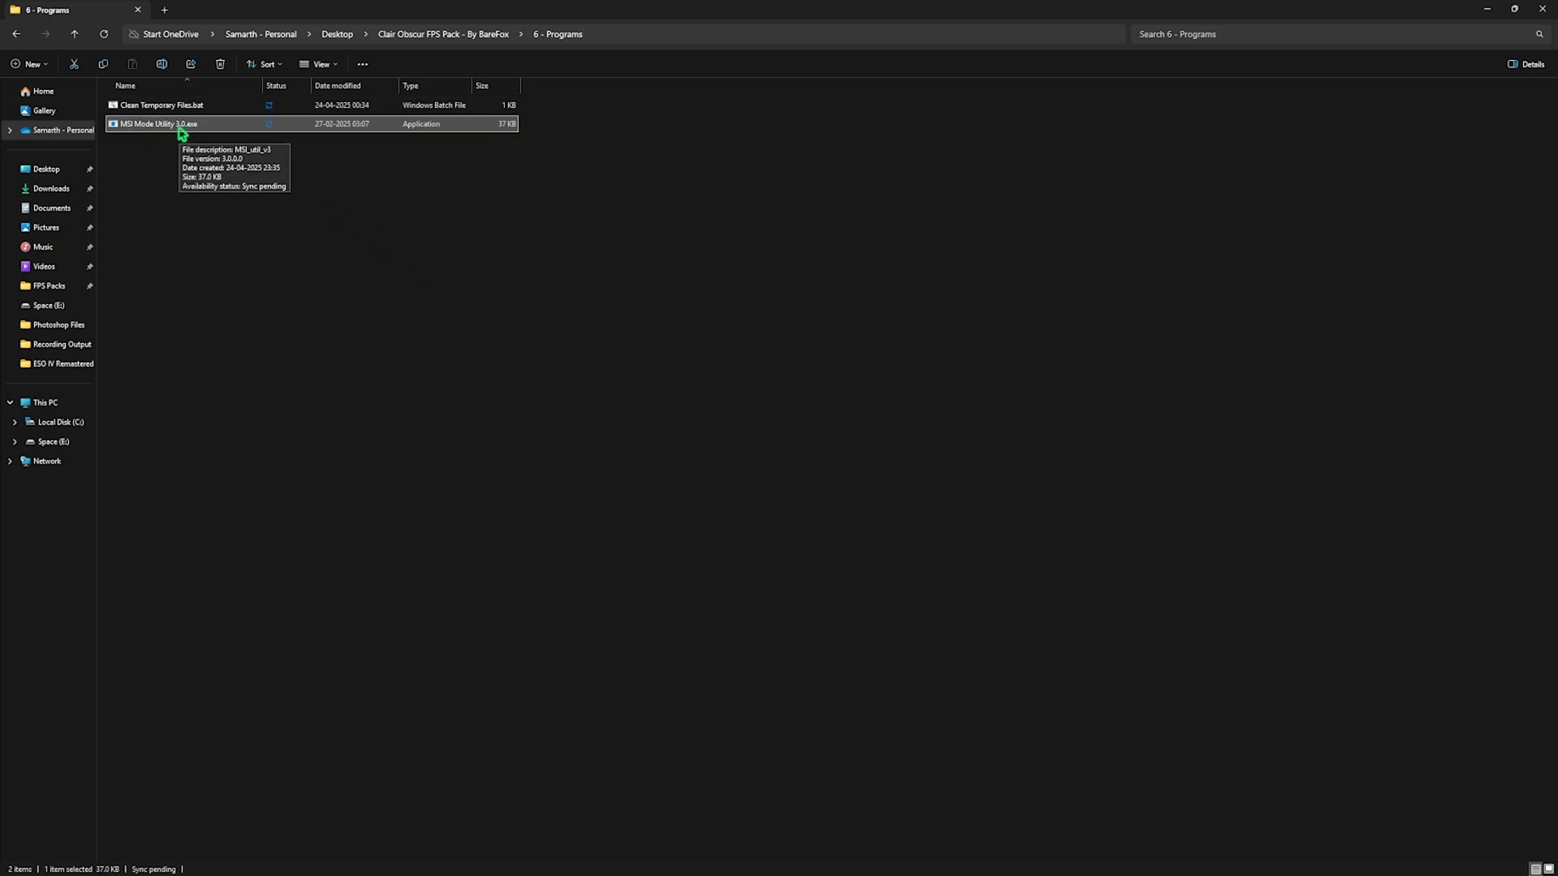
# Step: Launch MSI Mode Utility 3.0 as administrator and check the AMD Radeon RX 6600 XT entry
pyautogui.rightClick(180, 130)
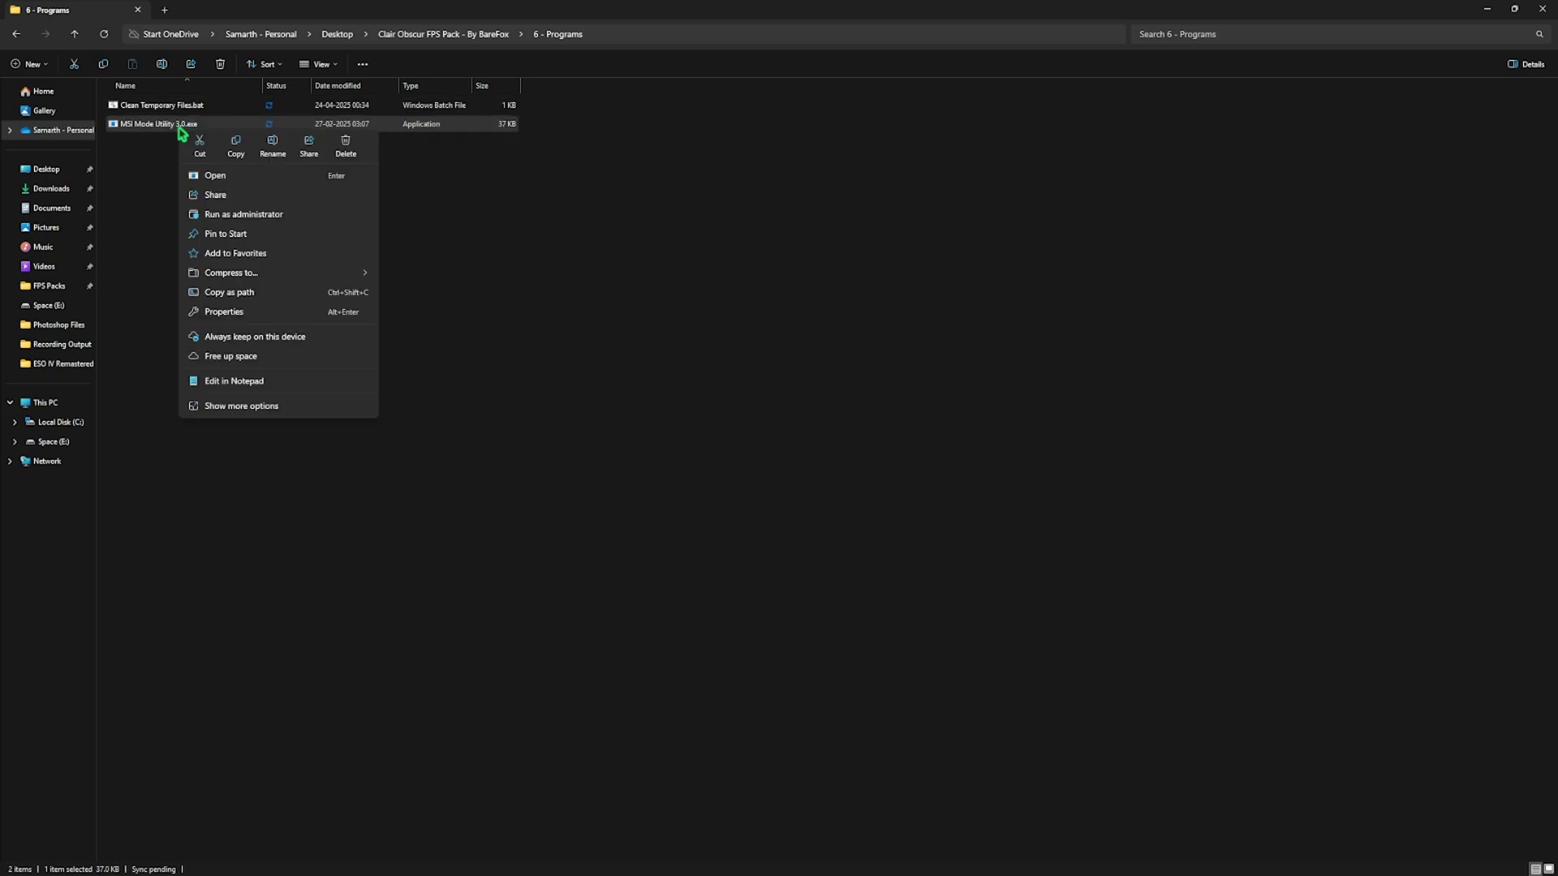
pyautogui.click(279, 216)
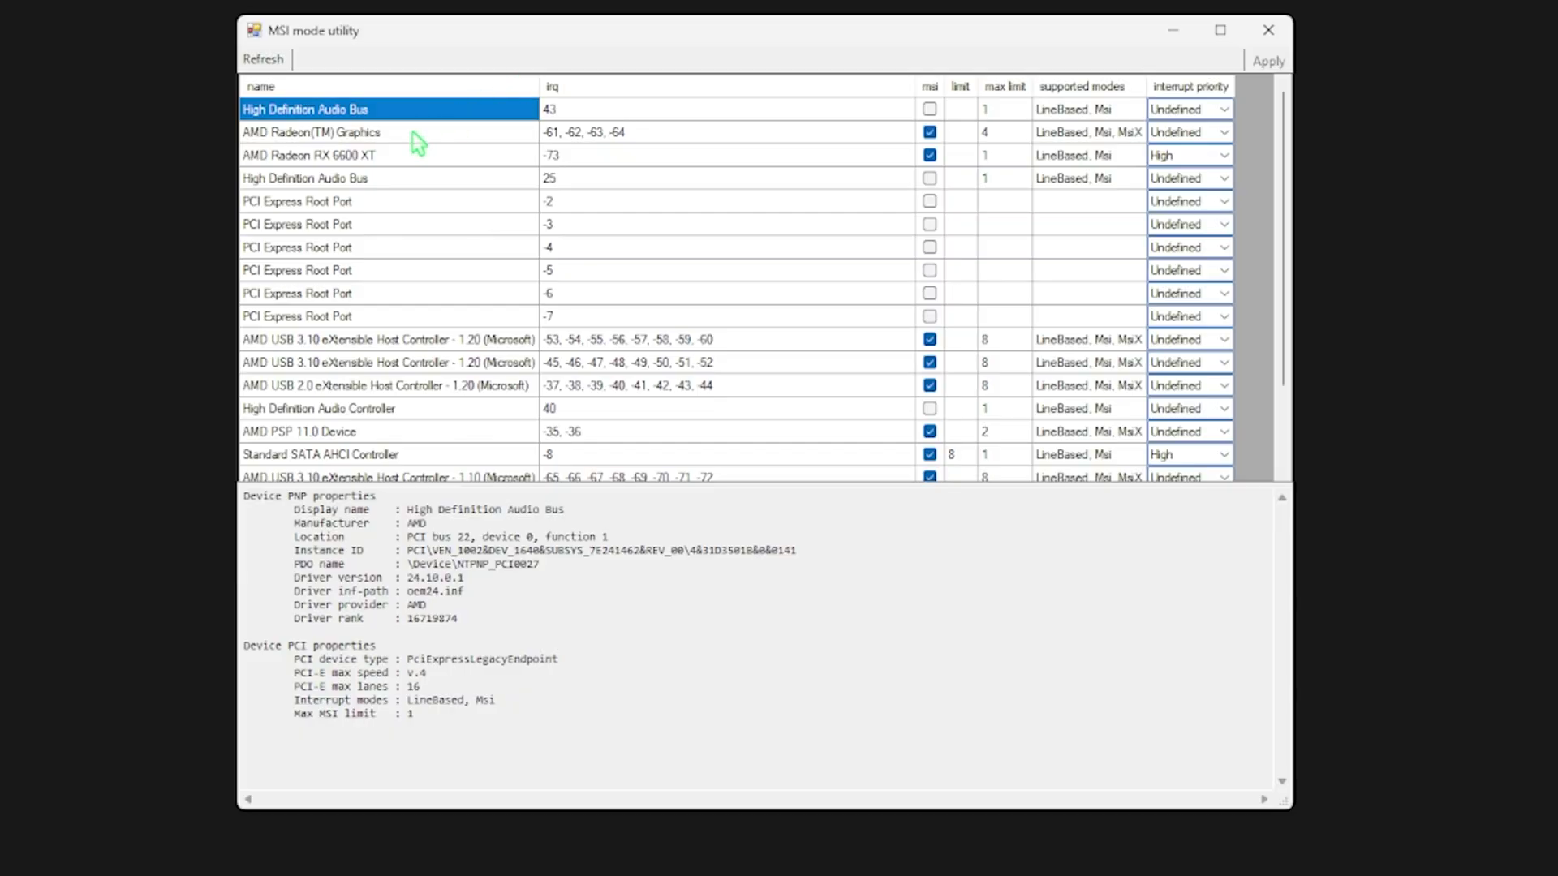
pyautogui.click(397, 157)
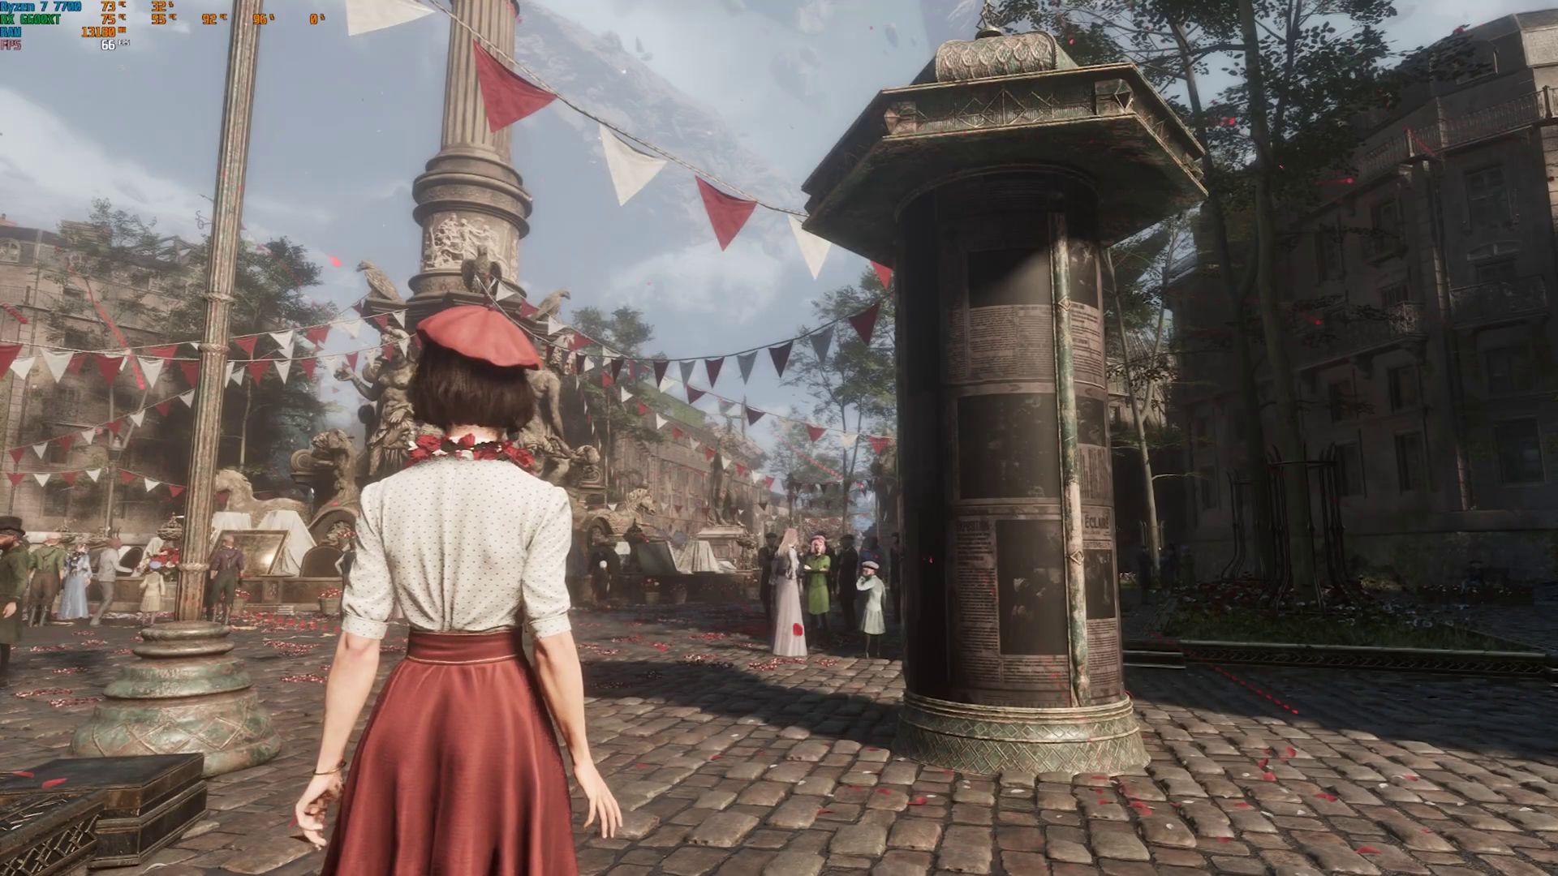
# Step: Open Expedition 33's Graphics settings from the pause menu
pyautogui.press('Escape')
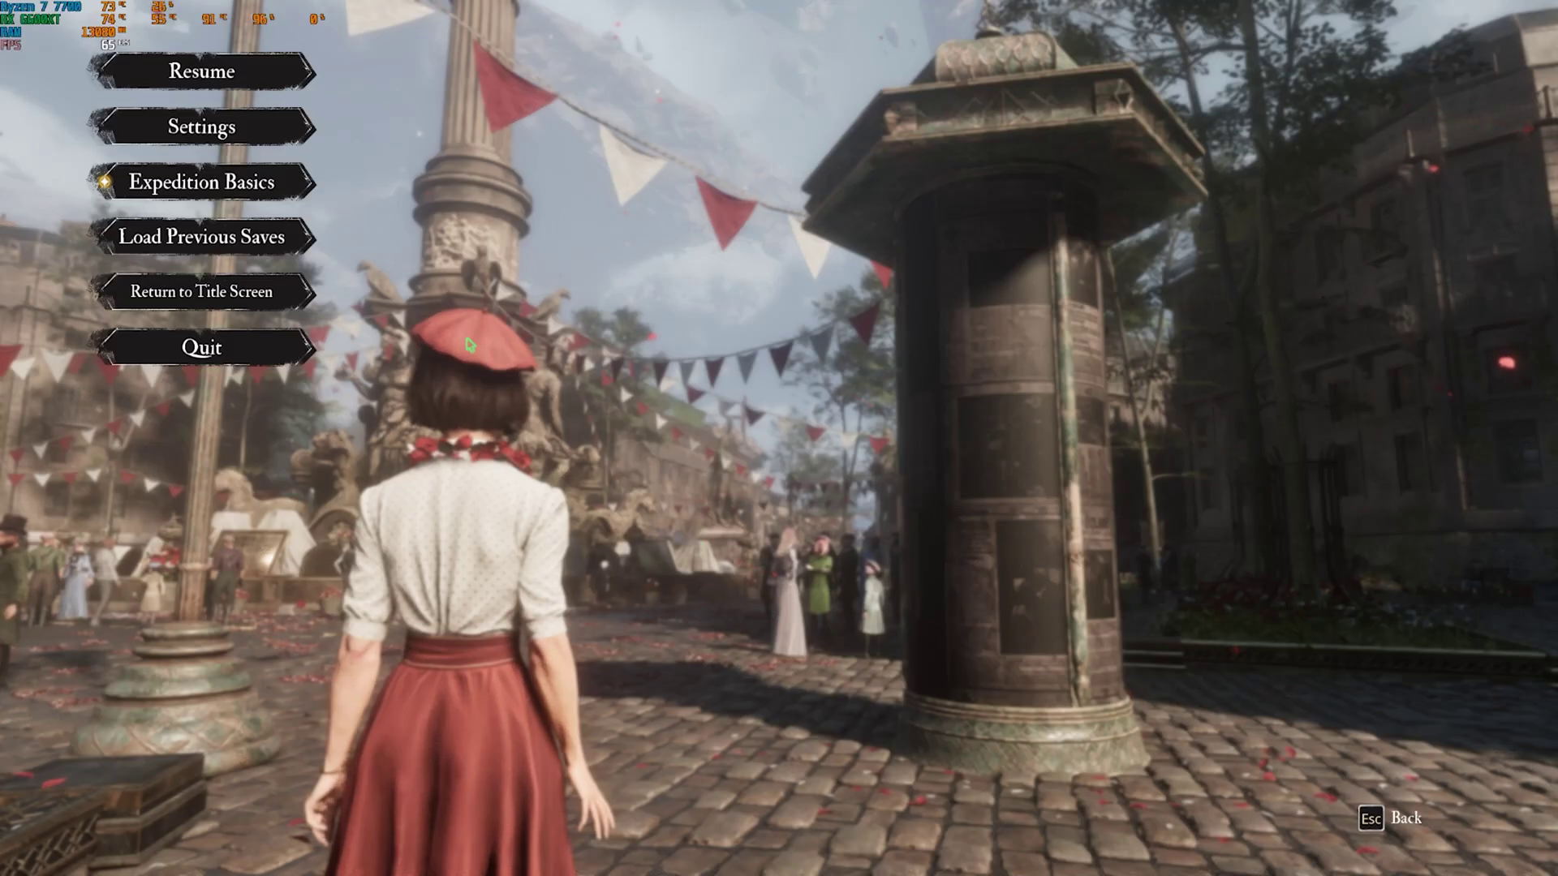
pyautogui.click(266, 128)
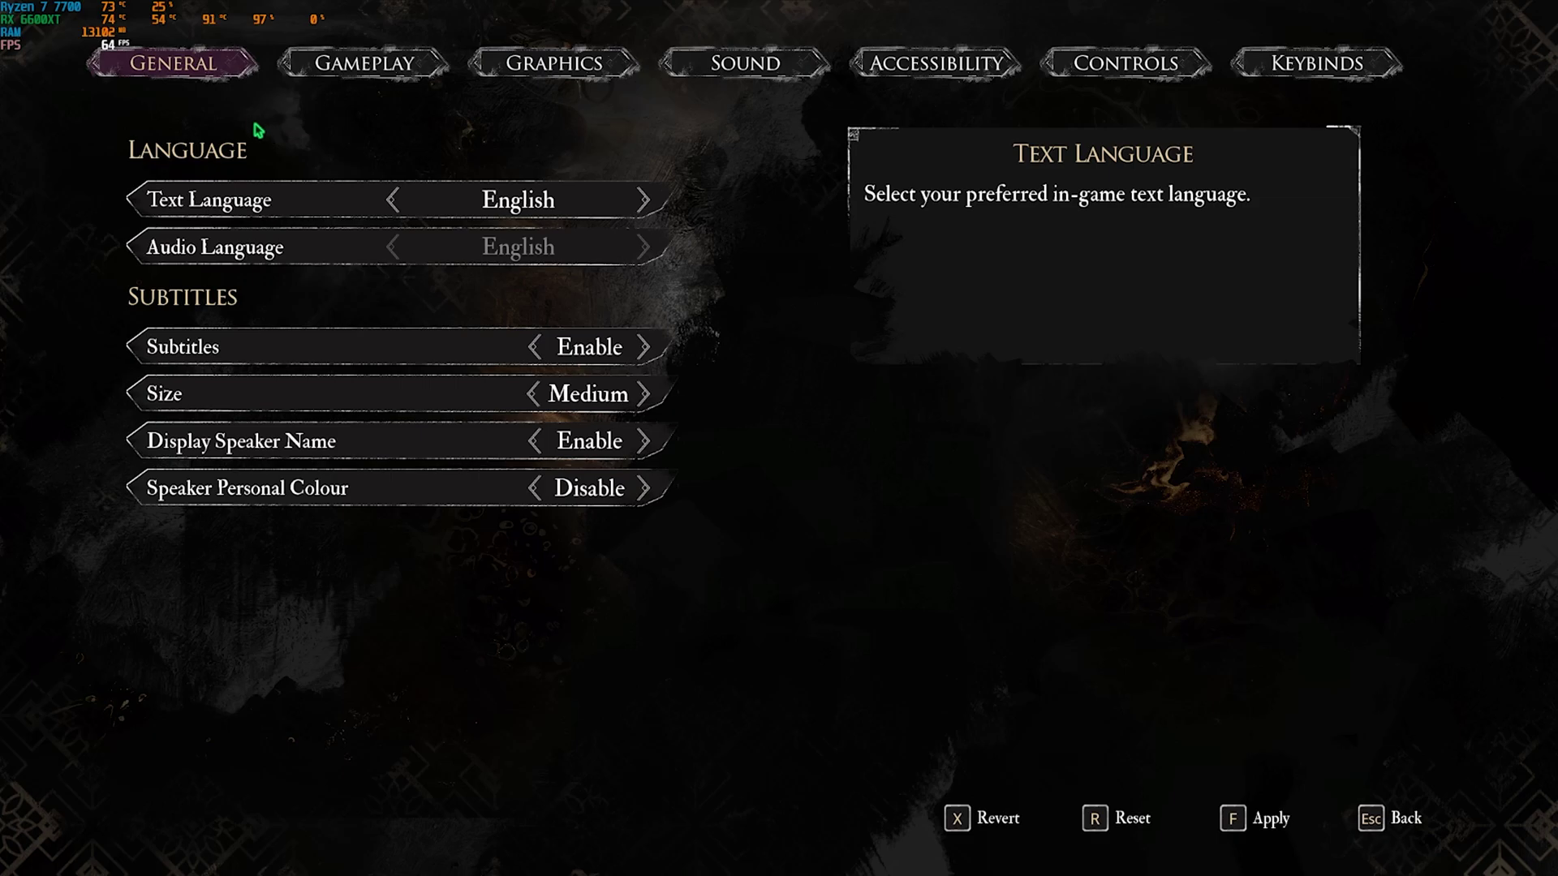
pyautogui.click(501, 70)
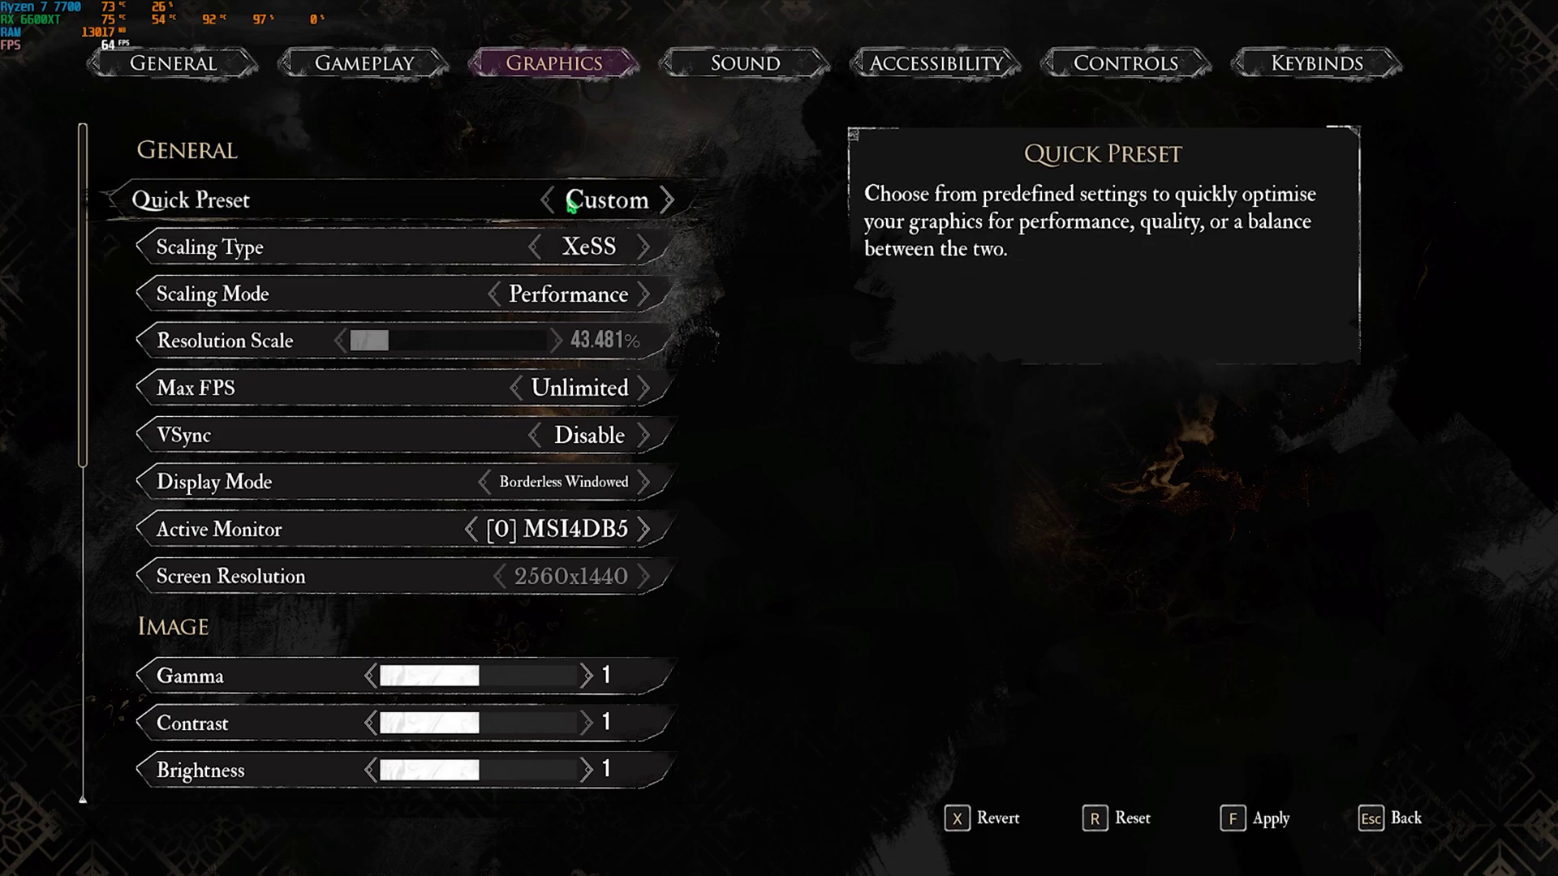
# Step: Set upscaling to XeSS Performance at 43.481% and Display Mode to Fullscreen
pyautogui.click(548, 248)
pyautogui.click(549, 249)
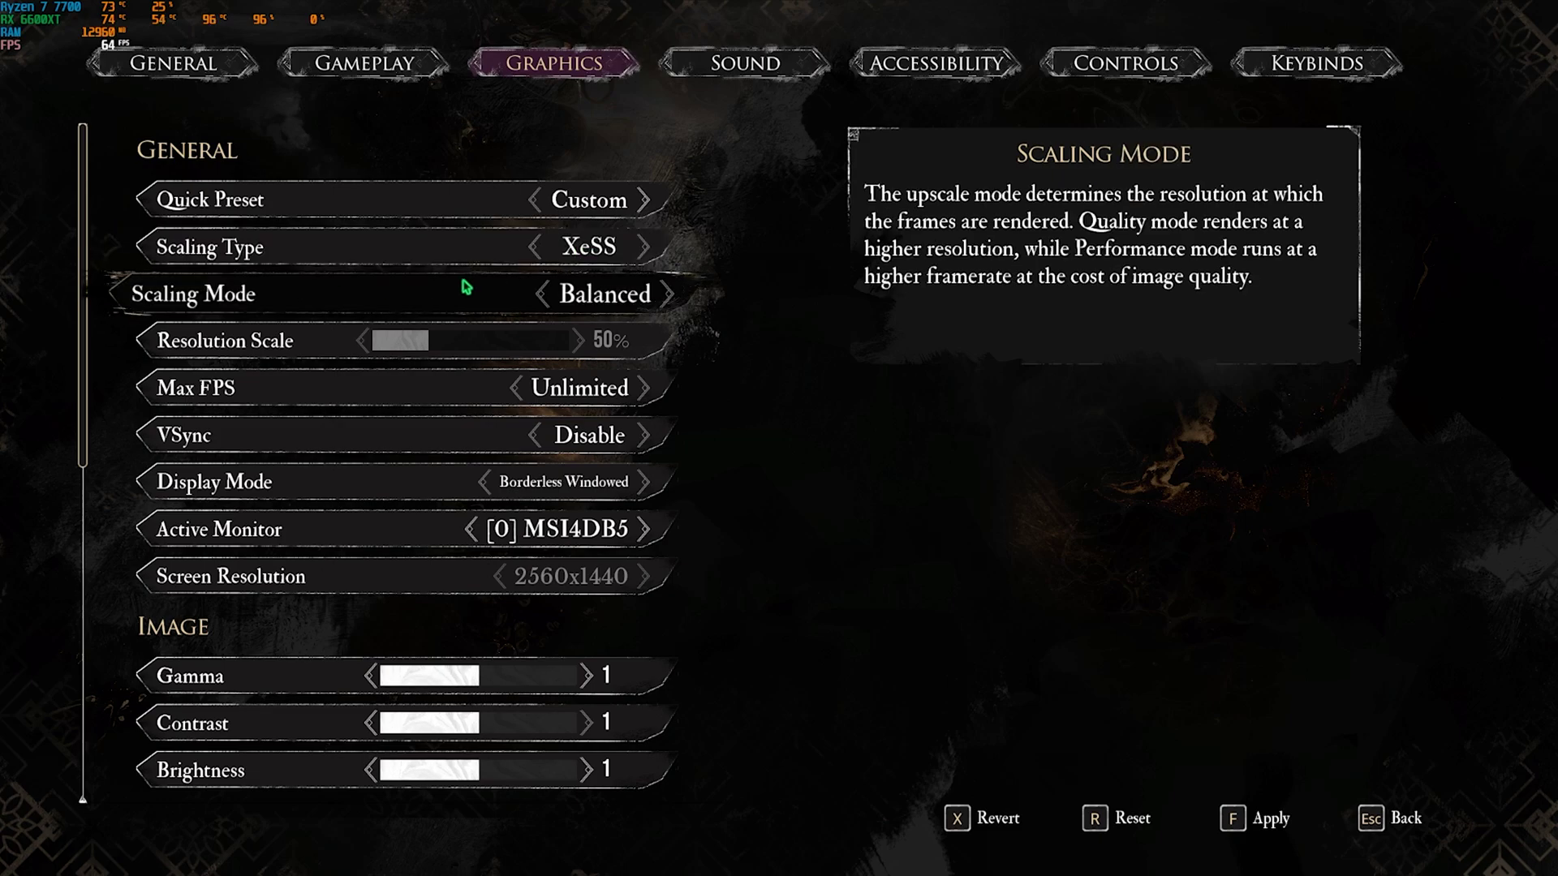
pyautogui.click(667, 294)
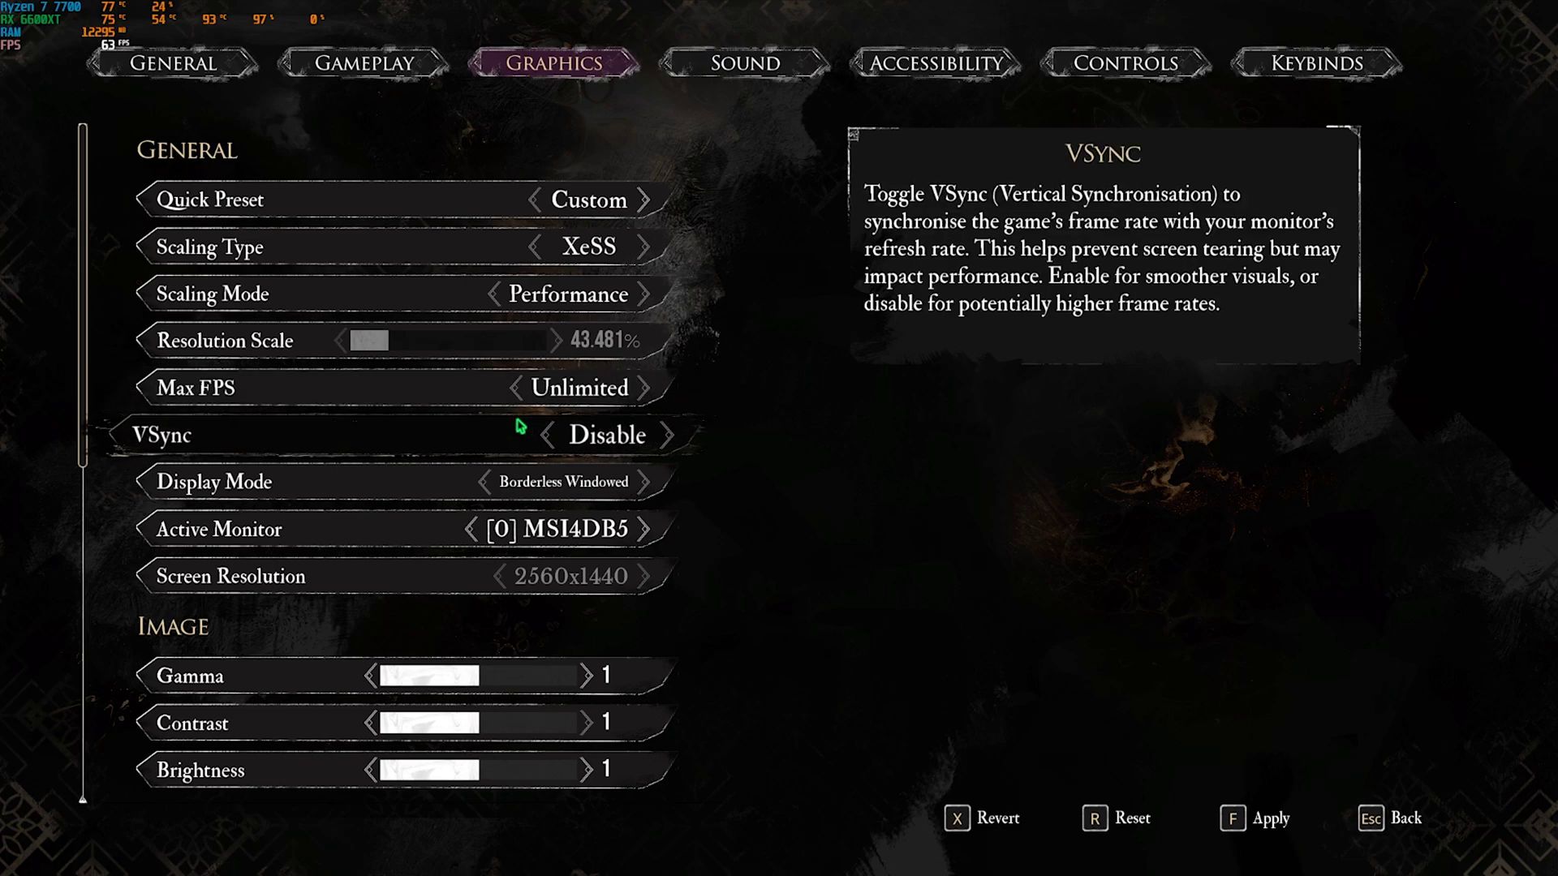
pyautogui.click(490, 484)
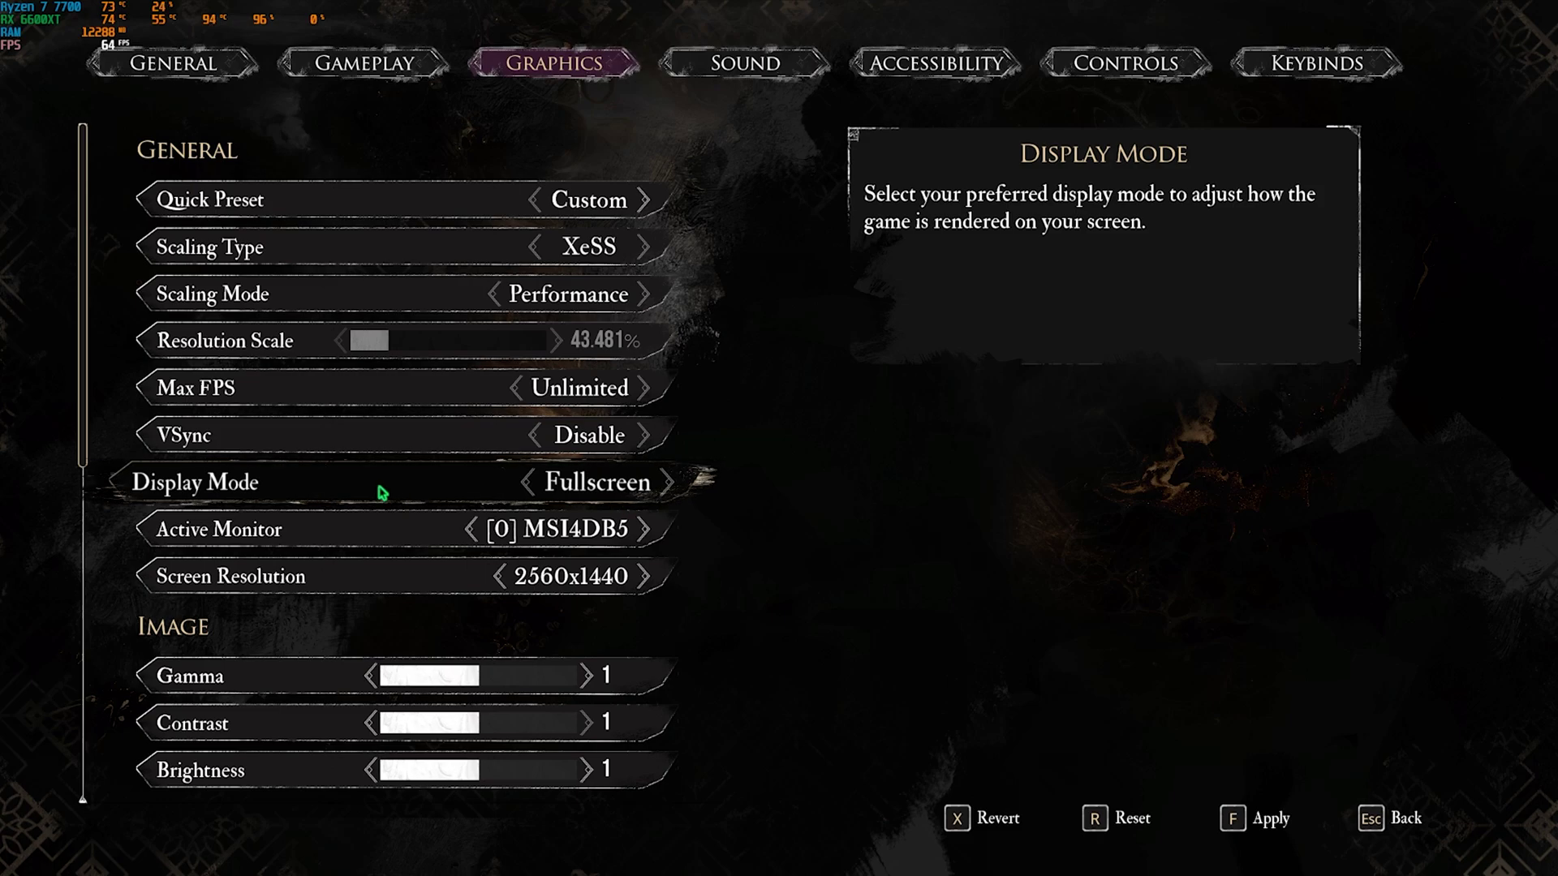
# Step: Lower Texture quality from High to Medium, leaving Post Process at Low
pyautogui.scroll(-5, 377, 496)
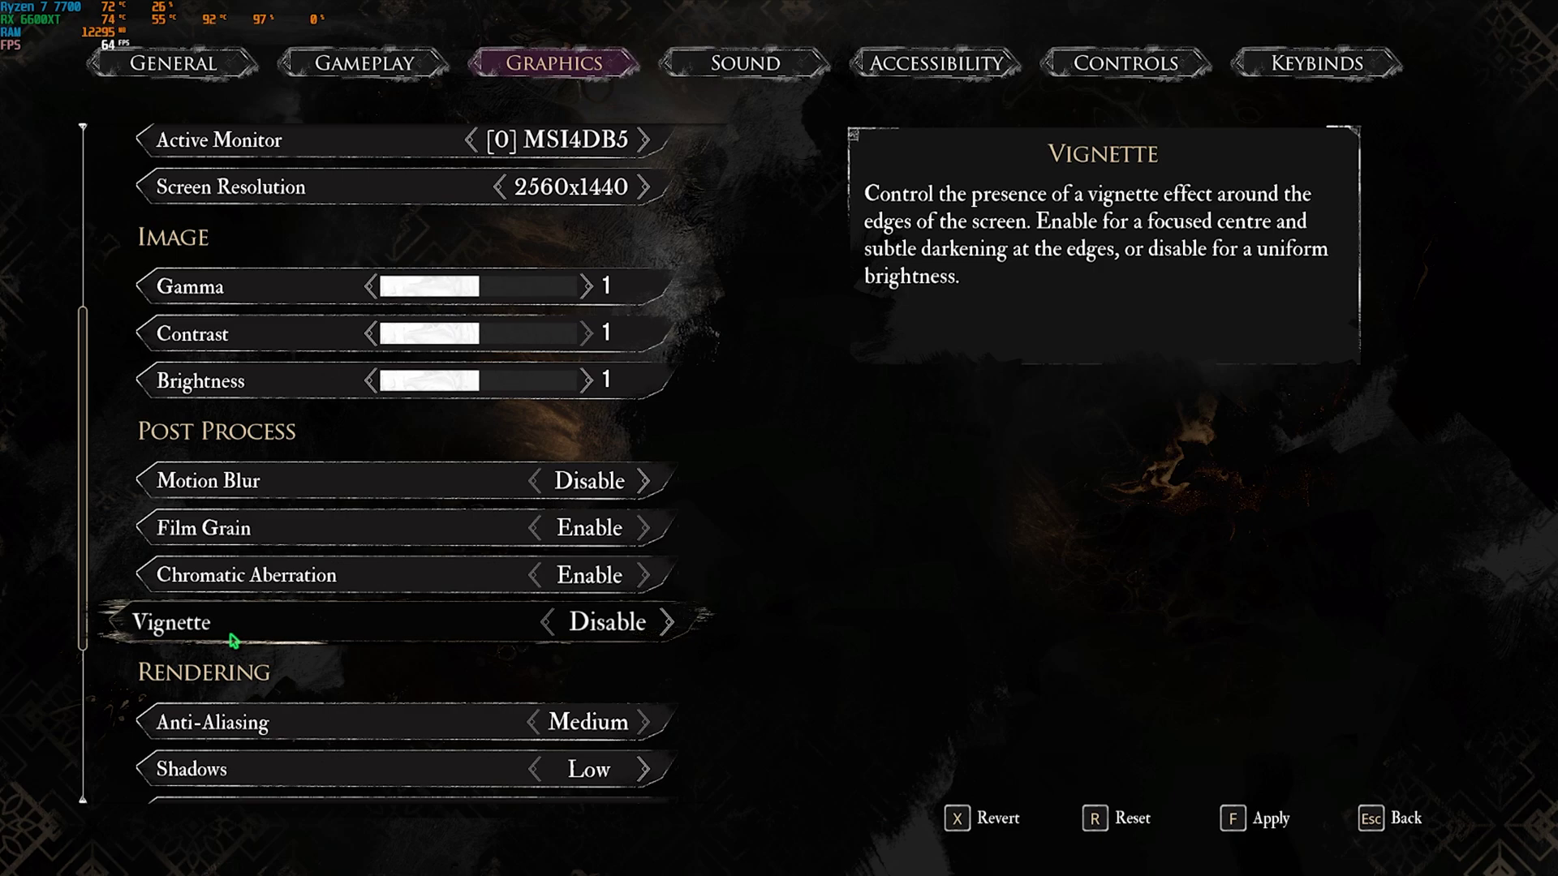
pyautogui.scroll(-5, 233, 641)
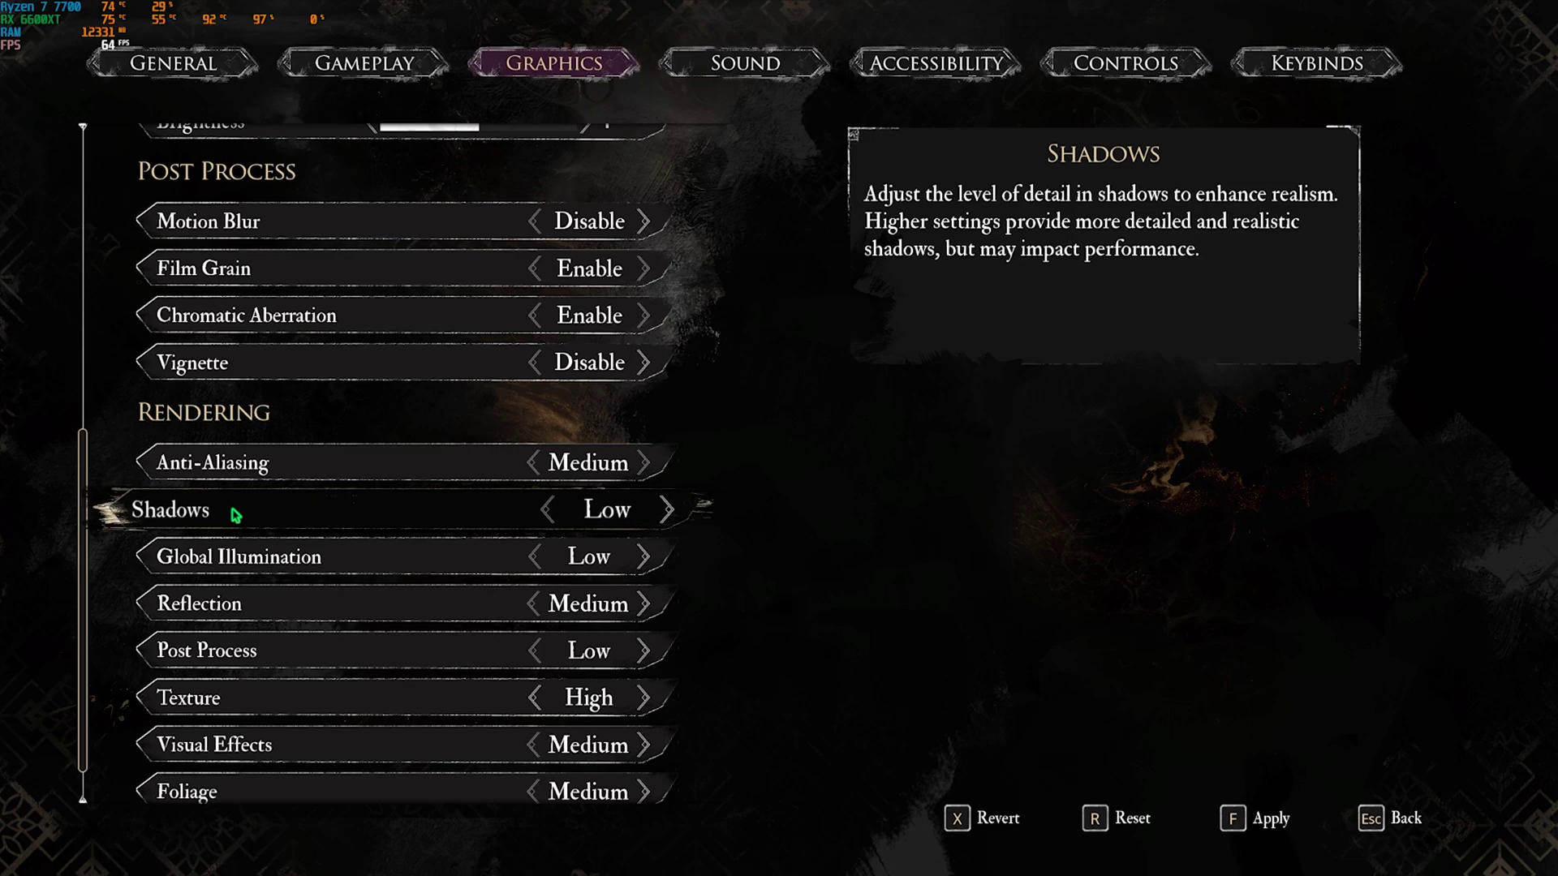
pyautogui.scroll(-1, 235, 552)
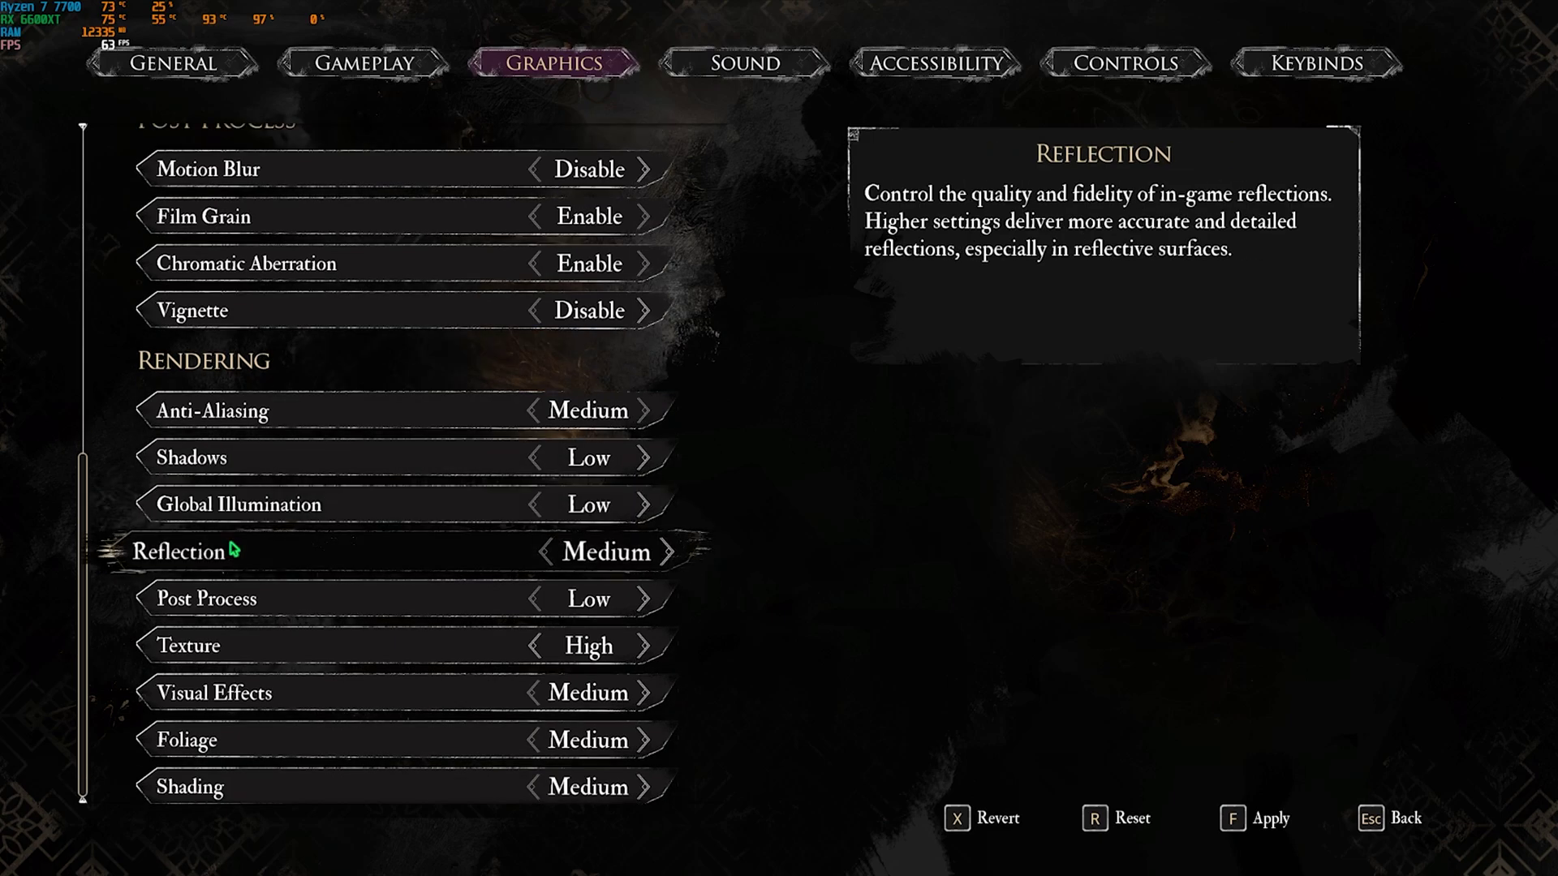
pyautogui.scroll(-1, 235, 550)
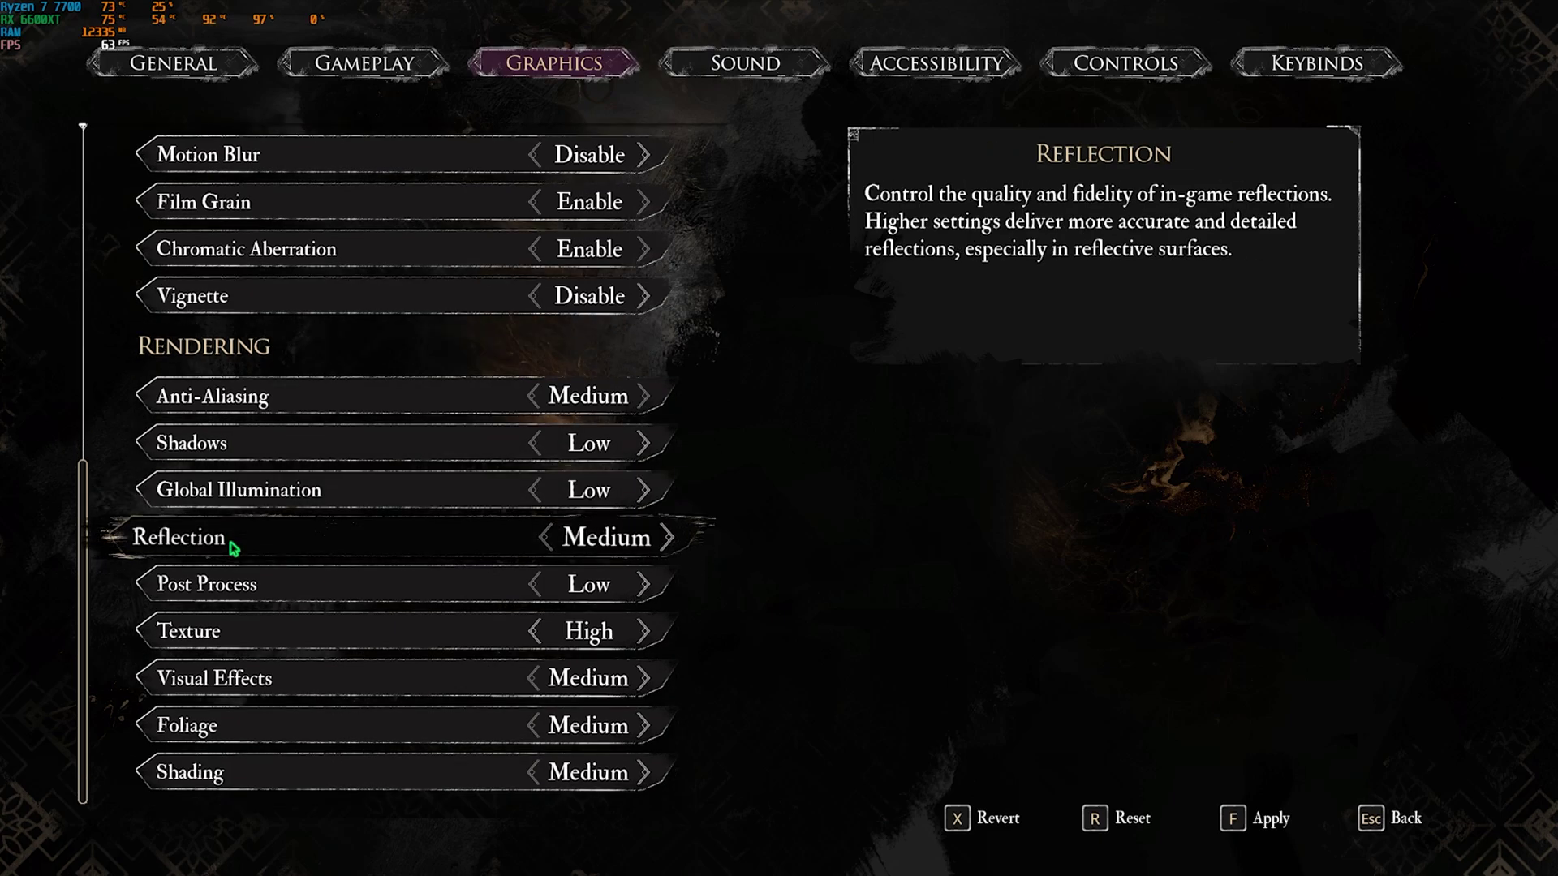
pyautogui.click(549, 585)
pyautogui.click(550, 585)
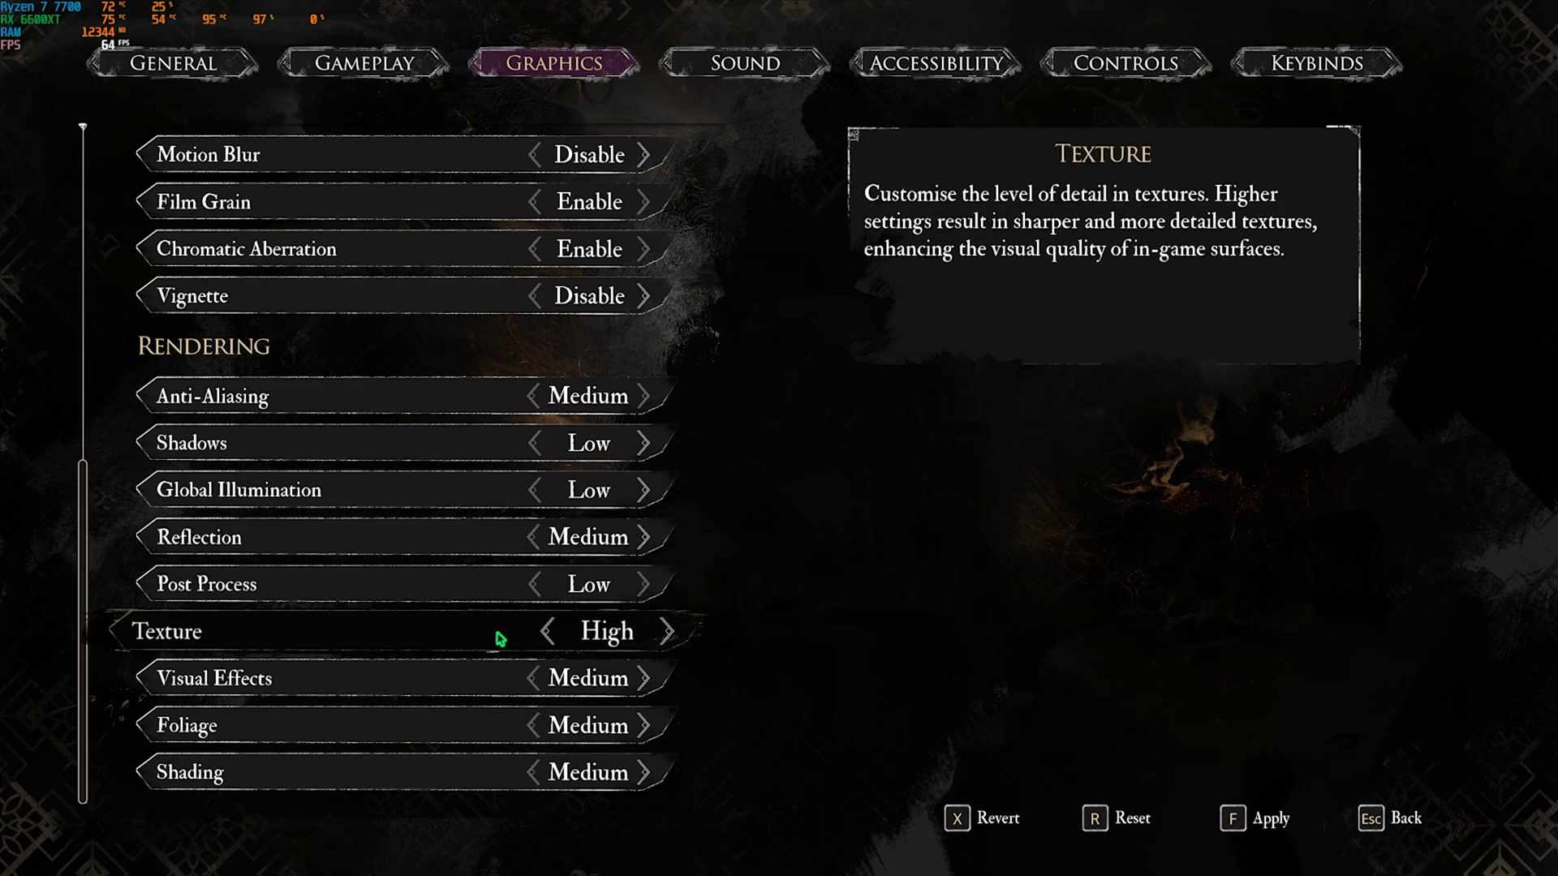
pyautogui.click(550, 633)
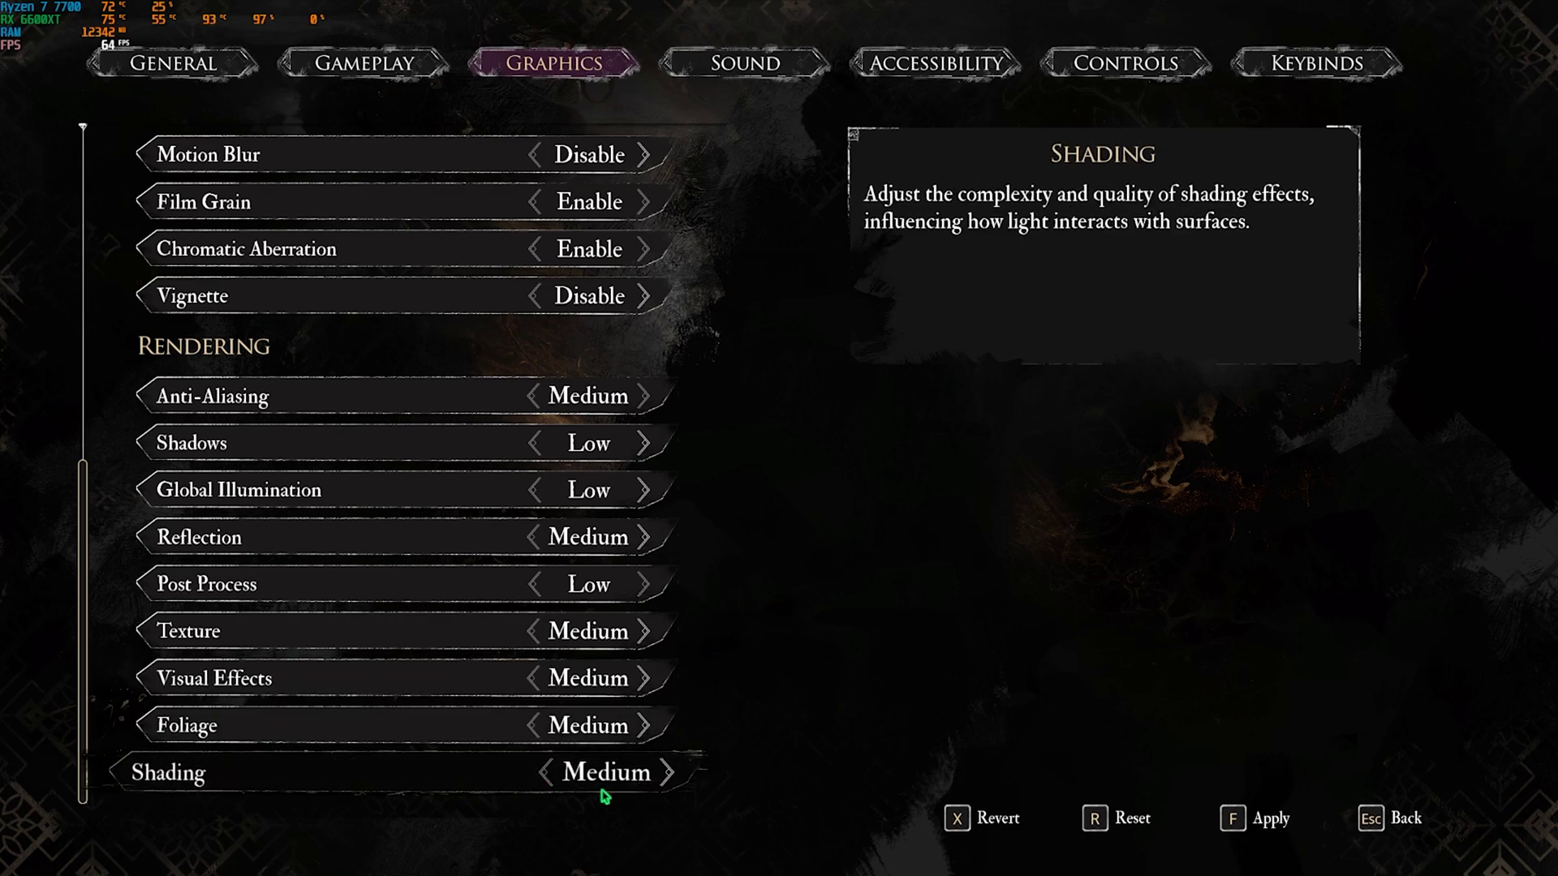
# Step: Bring up the Apply Settings? confirmation for the changed graphics options
pyautogui.press('Escape')
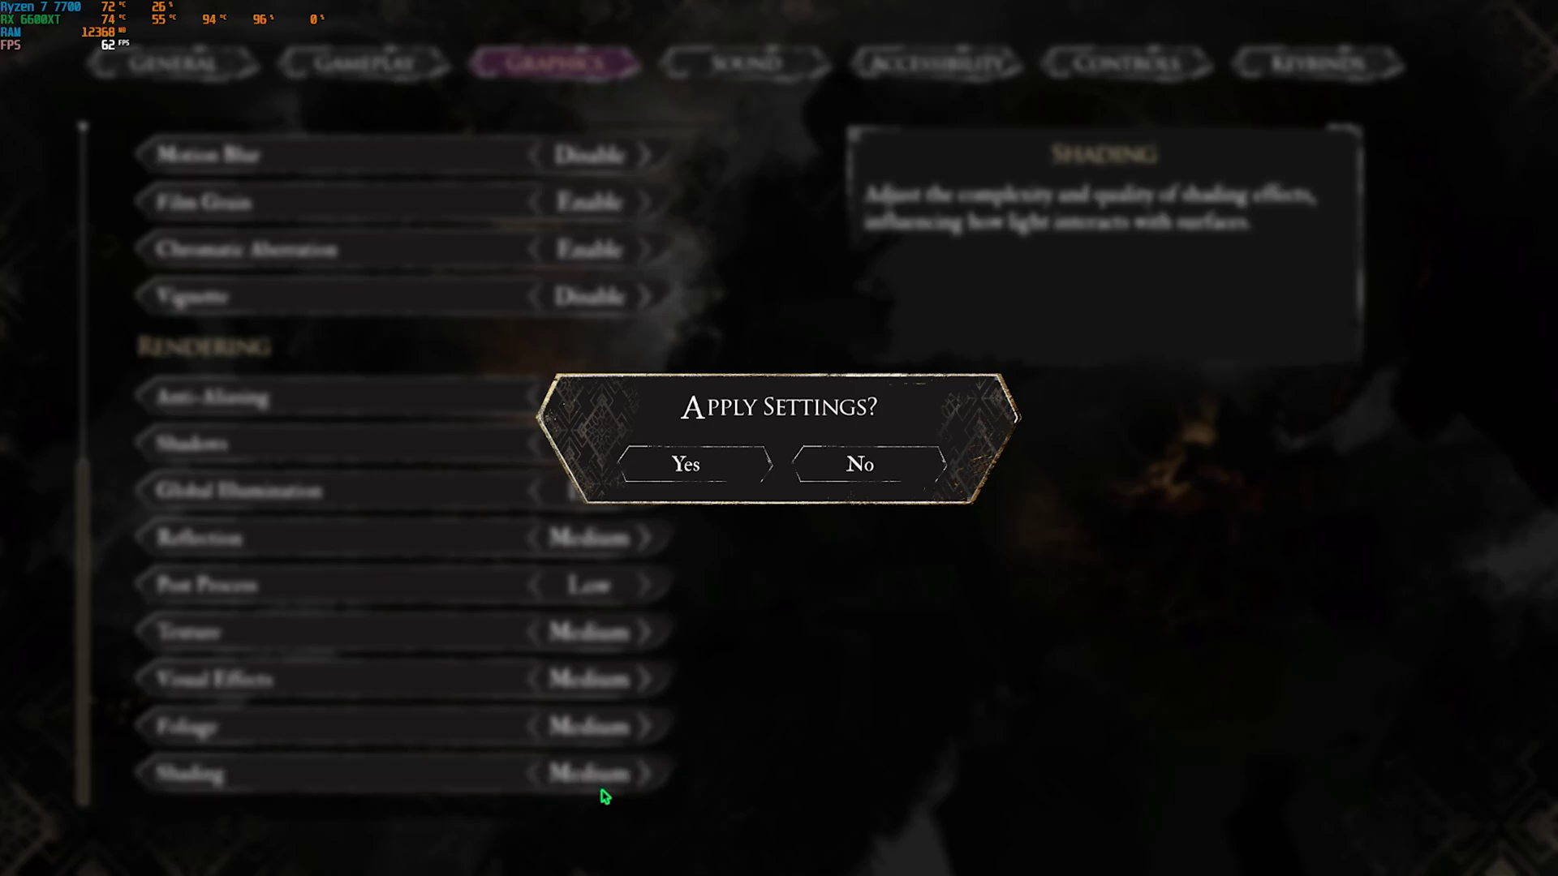